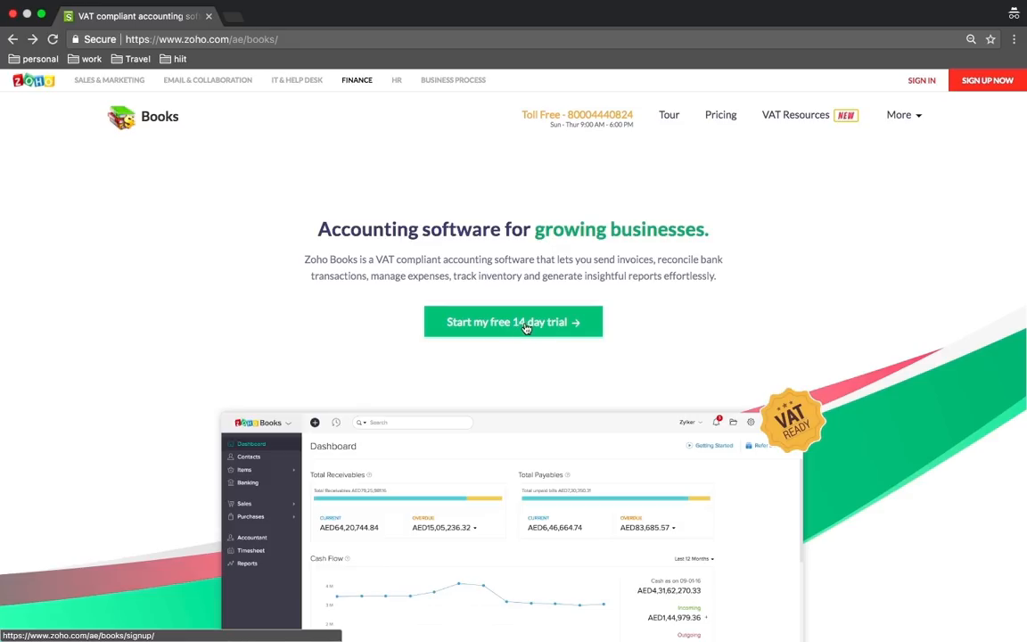
Sign up for the 14-day trial as company Zylker1, giving the email, contact number and password, accepting the terms, and creating the account
{"action": "left_click", "coordinate": [533, 326]}
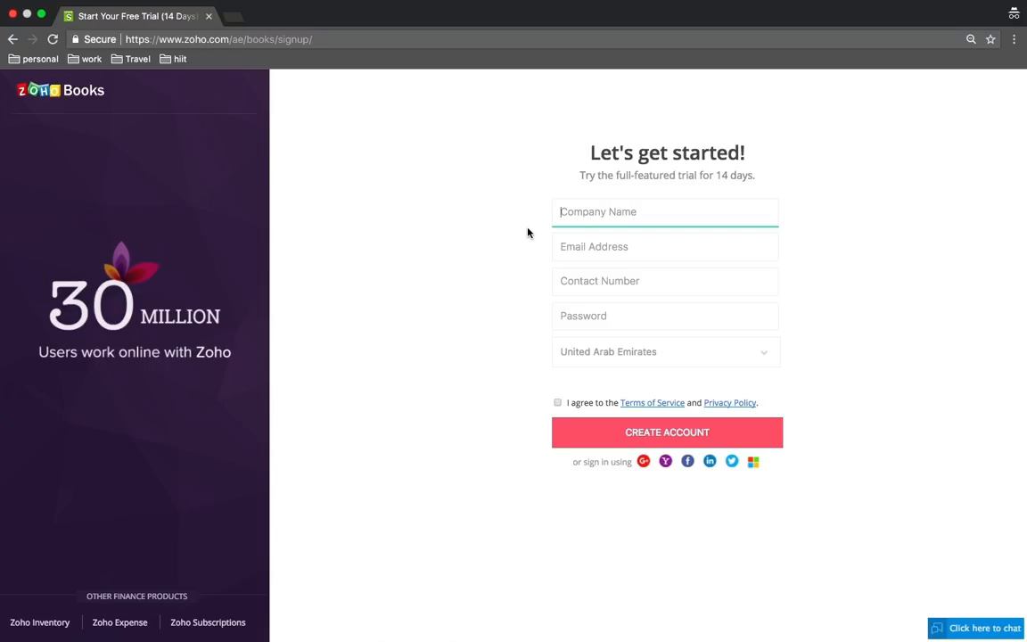
{"action": "type", "text": "Zylker1"}
{"action": "left_click", "coordinate": [612, 252]}
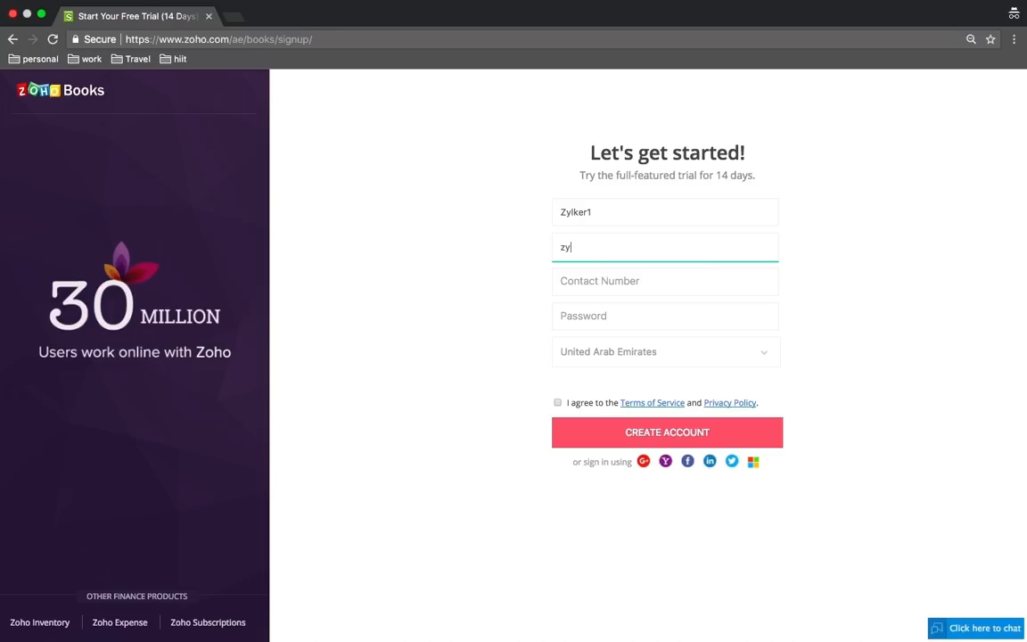
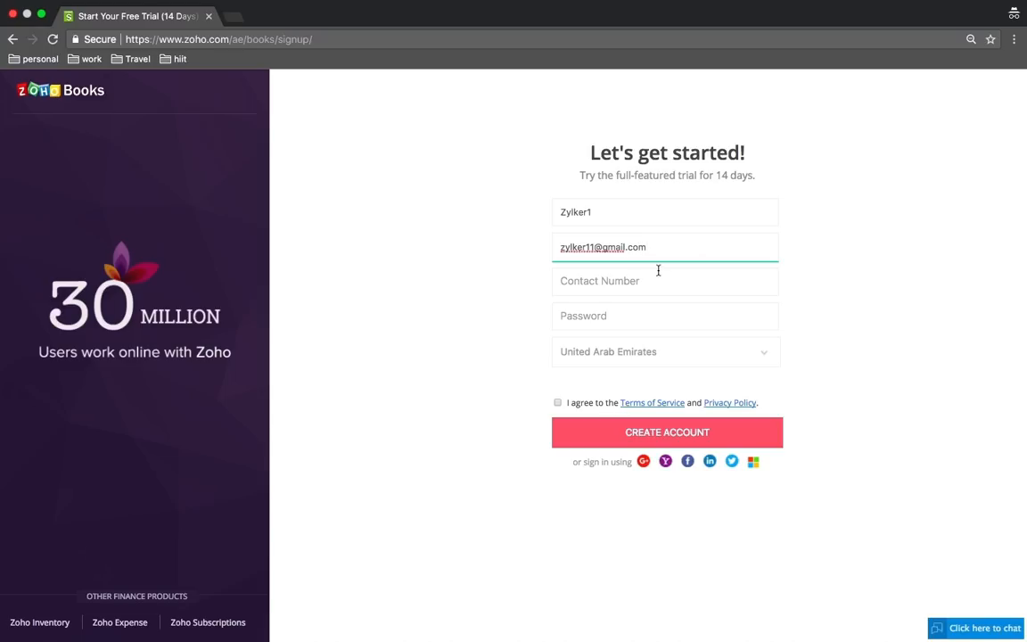
{"action": "left_click", "coordinate": [633, 280]}
{"action": "type", "text": "1234"}
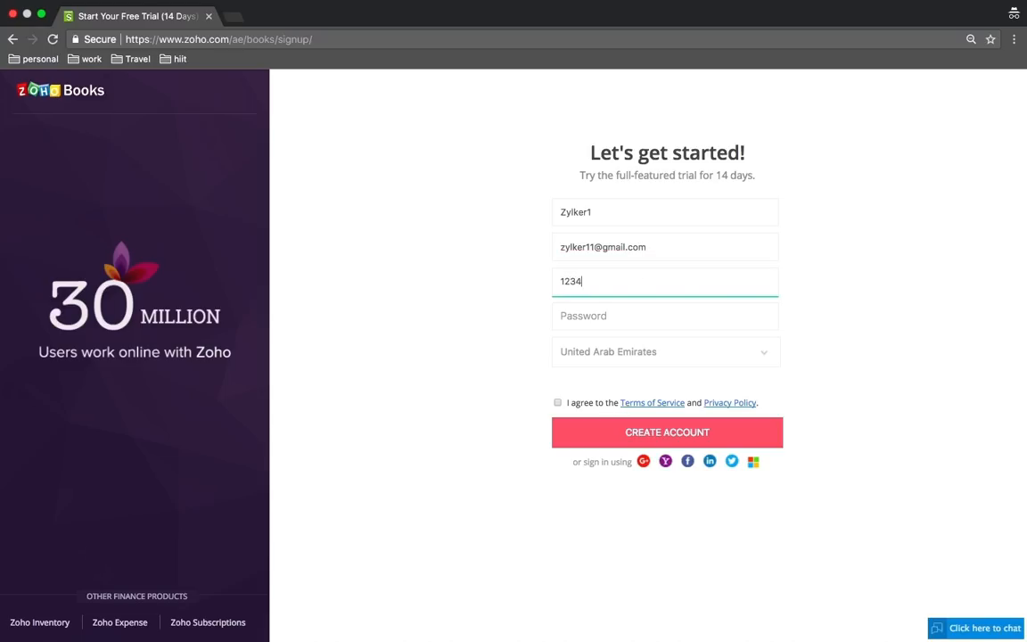
{"action": "type", "text": "56789"}
{"action": "left_click", "coordinate": [625, 316]}
{"action": "type", "text": "••••••"}
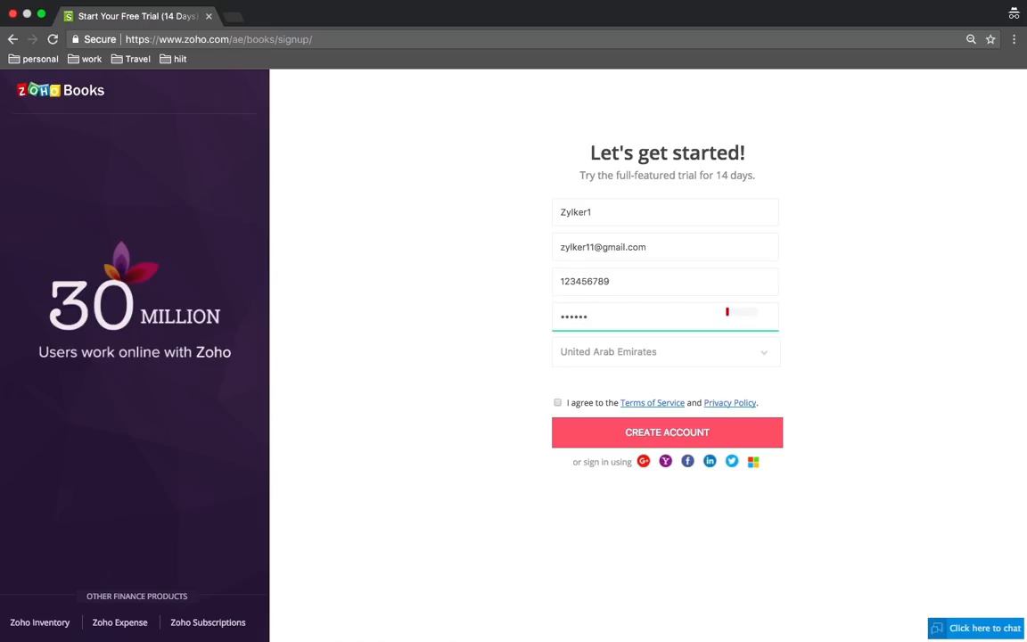
{"action": "type", "text": "•••"}
{"action": "left_click", "coordinate": [557, 402]}
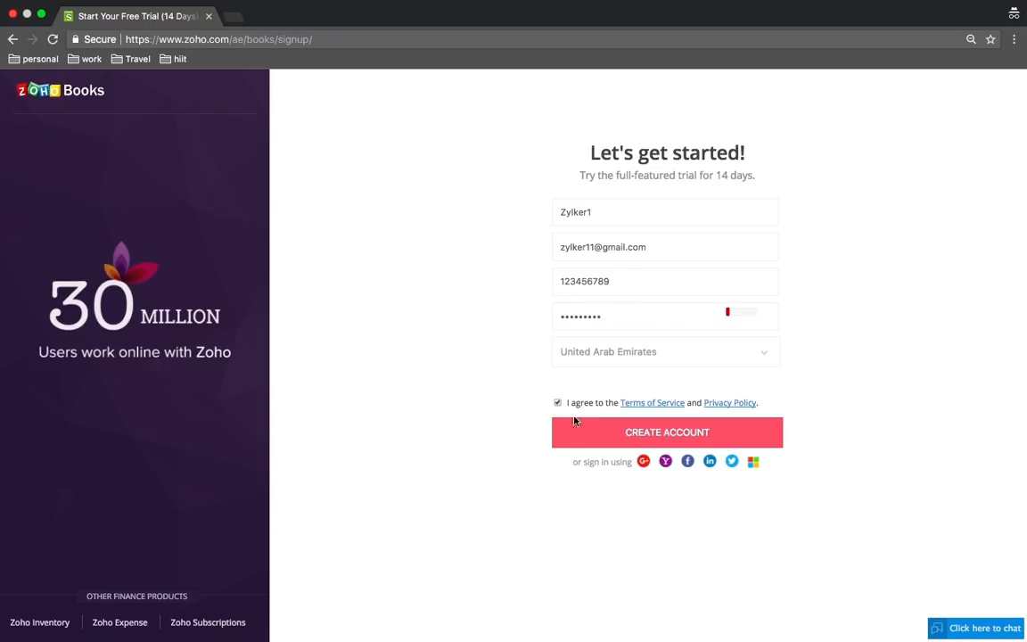
{"action": "left_click", "coordinate": [594, 442]}
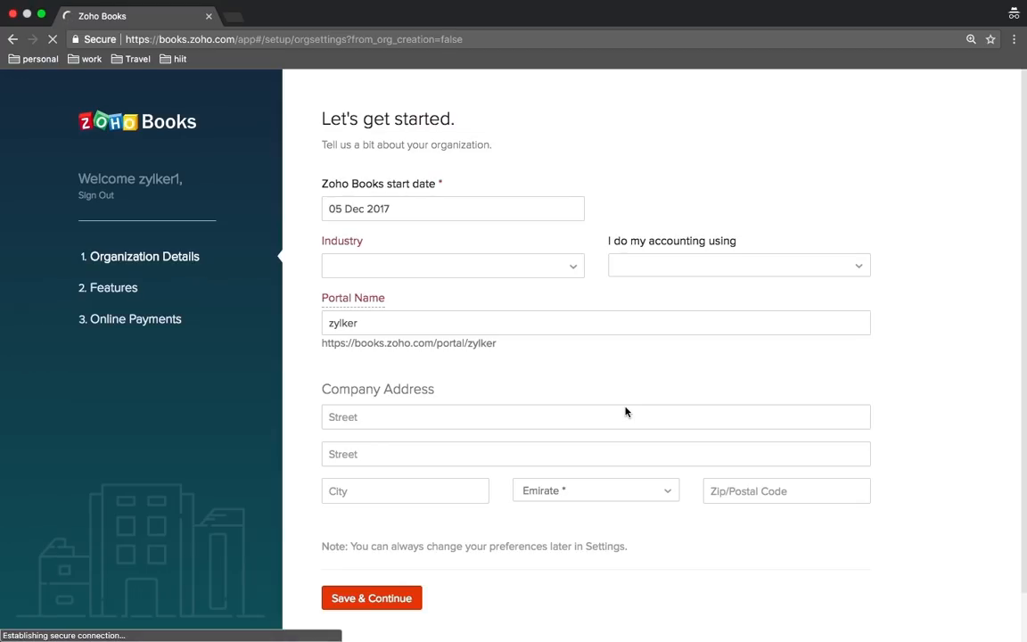
Set the industry to Construction and the portal name to zylk01, then save the organization details
{"action": "scroll", "coordinate": [625, 411], "scroll_direction": "down", "scroll_amount": 1}
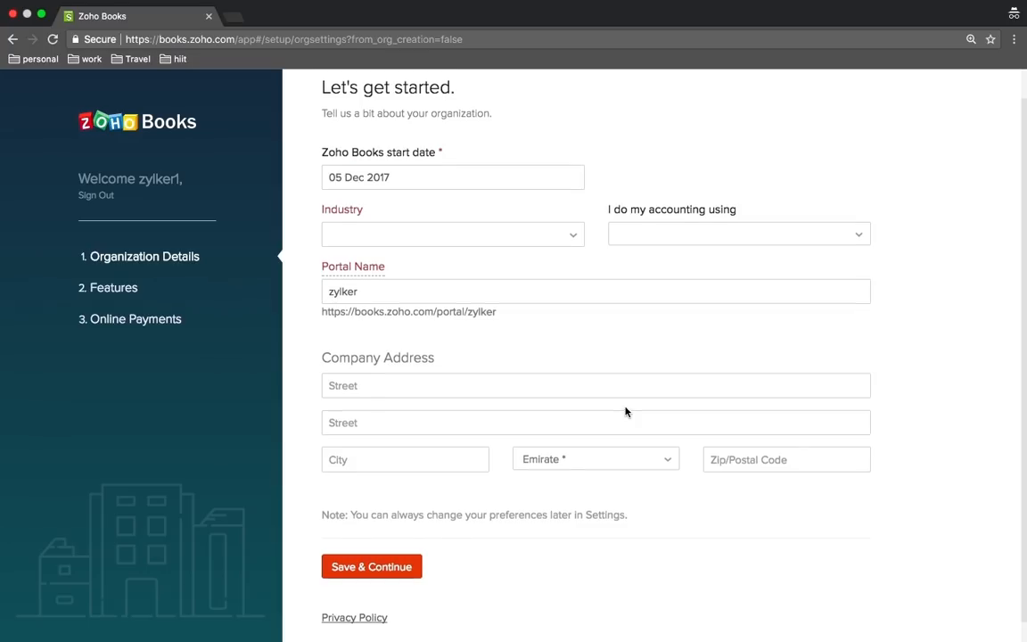
{"action": "scroll", "coordinate": [625, 411], "scroll_direction": "up", "scroll_amount": 1}
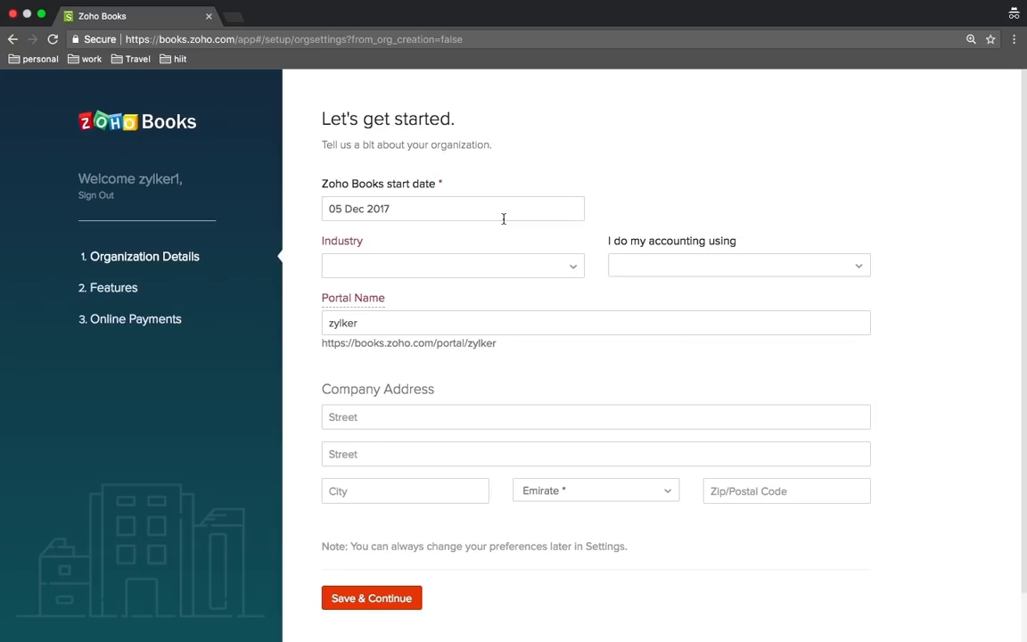
{"action": "left_click", "coordinate": [568, 265]}
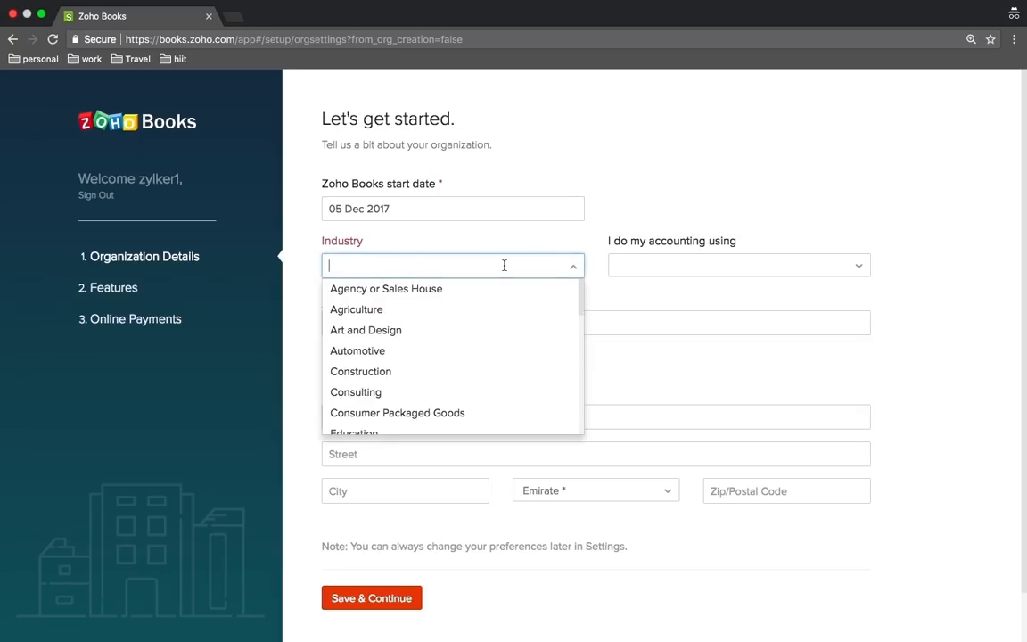
{"action": "left_click", "coordinate": [431, 371]}
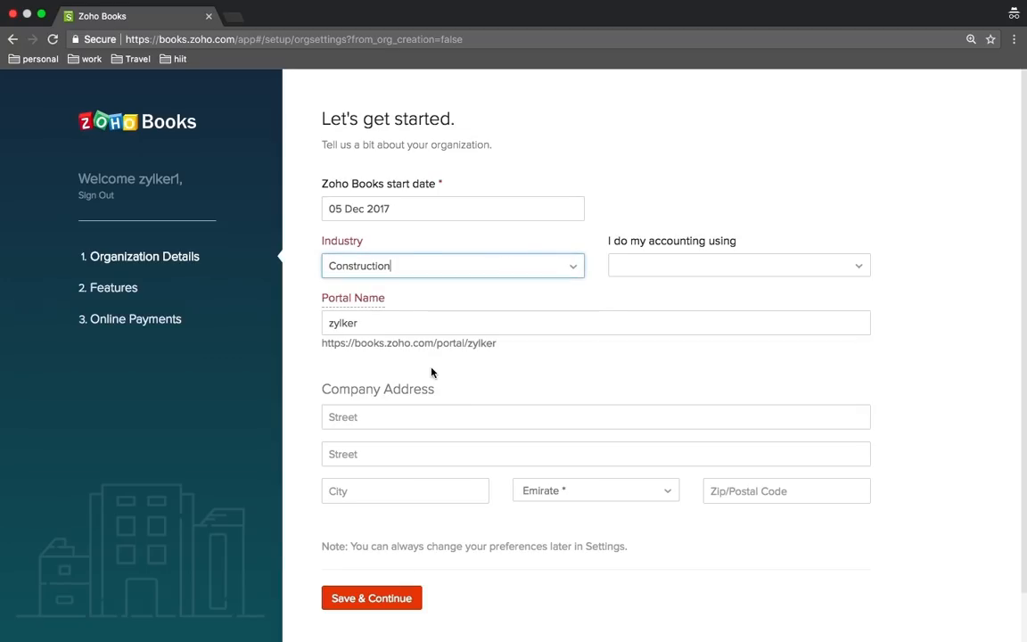
{"action": "left_click", "coordinate": [624, 328]}
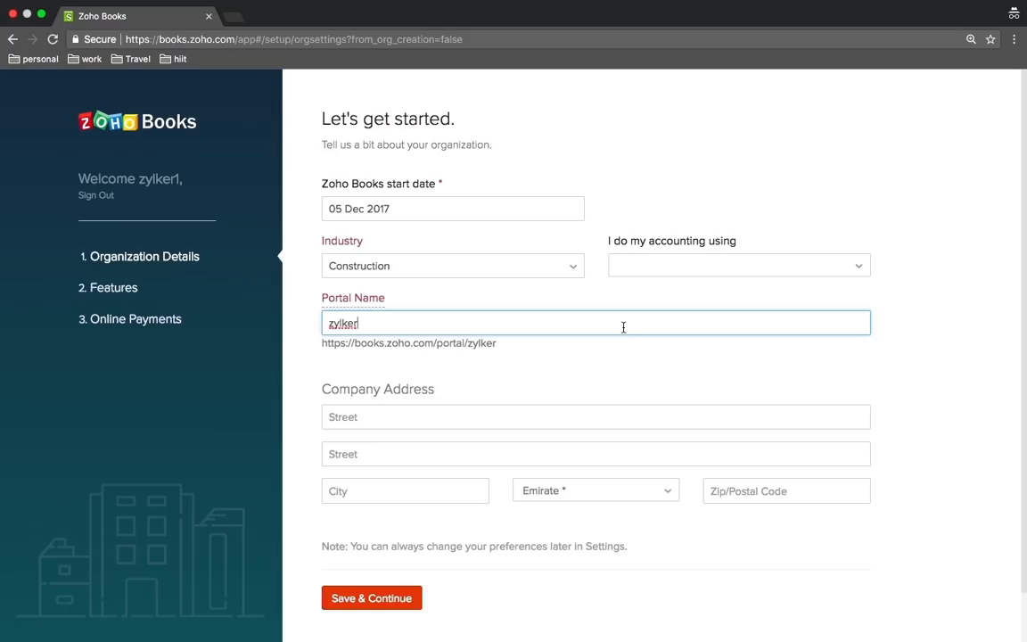
{"action": "key", "text": "BackSpace"}
{"action": "key", "text": "BackSpace"}
{"action": "type", "text": "01"}
{"action": "scroll", "coordinate": [397, 431], "scroll_direction": "down", "scroll_amount": 2}
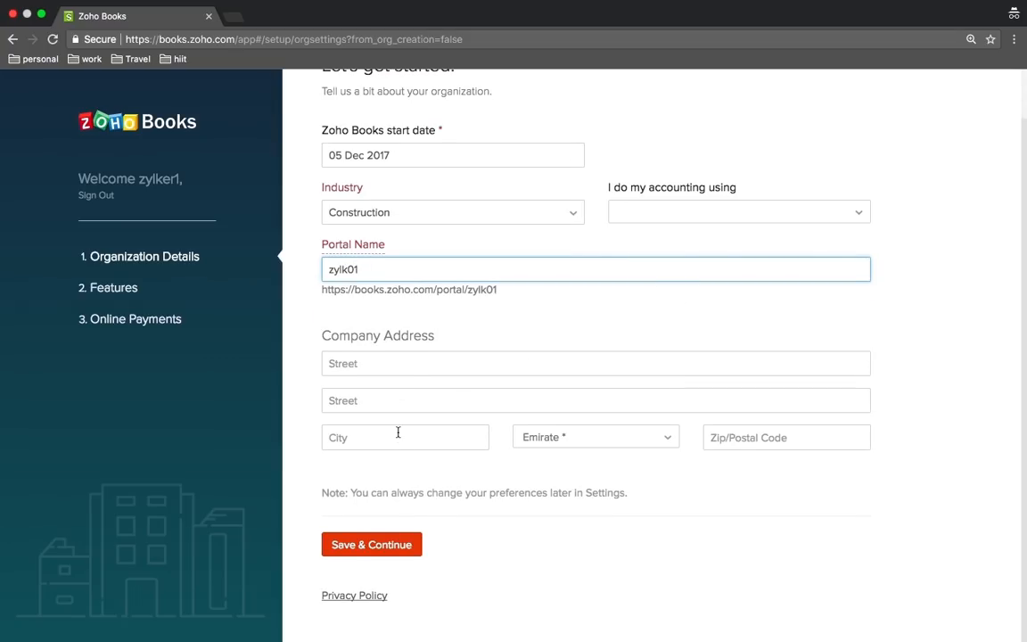
{"action": "left_click", "coordinate": [380, 545]}
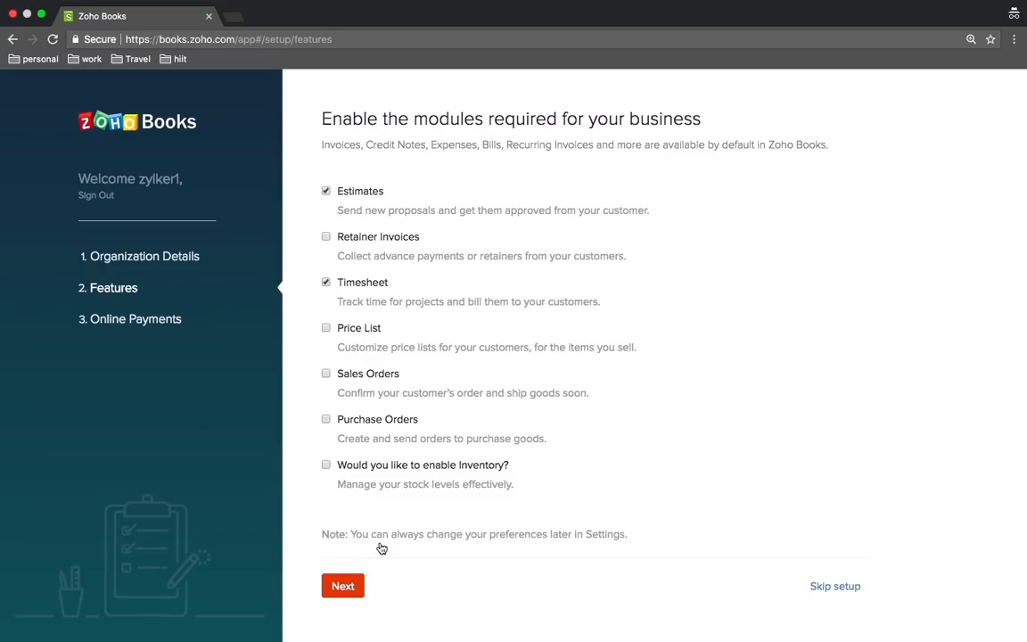
Keep the chosen modules and look through the online payment gateway options without configuring any
{"action": "left_click", "coordinate": [345, 593]}
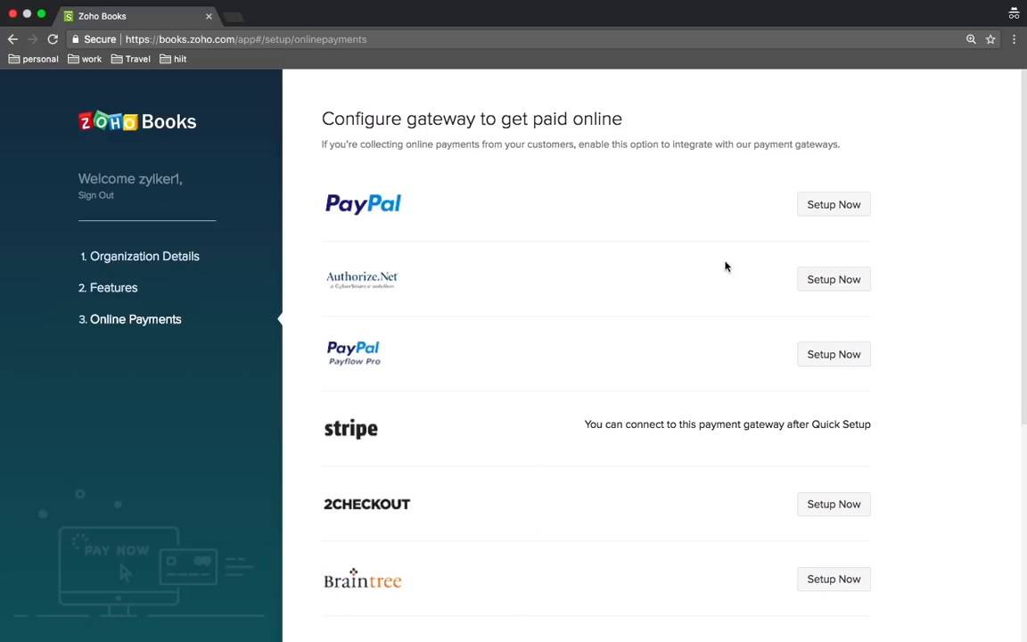
{"action": "scroll", "coordinate": [715, 311], "scroll_direction": "down", "scroll_amount": 4}
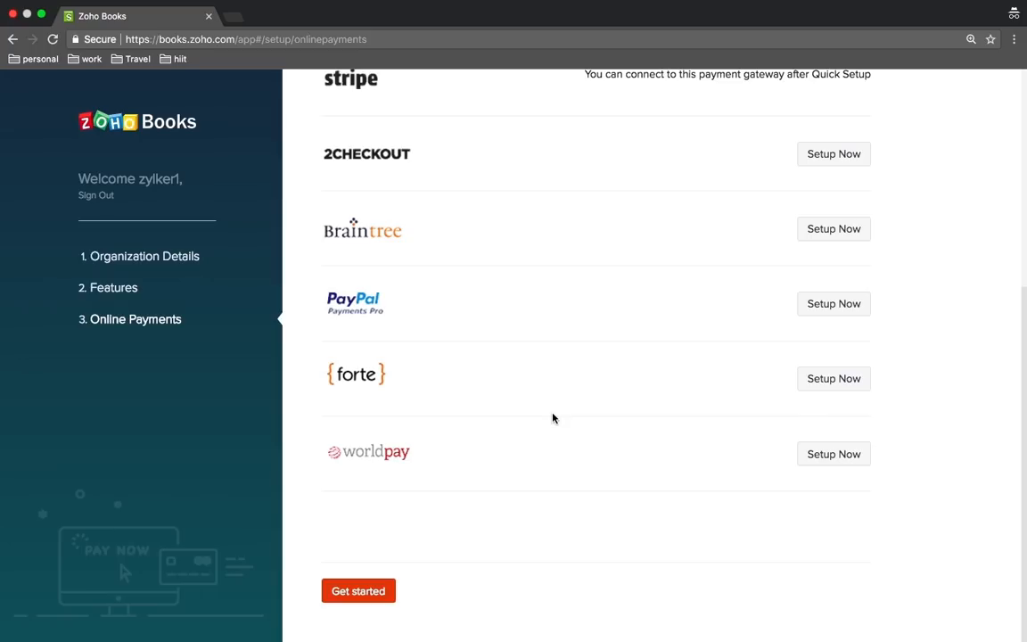
{"action": "scroll", "coordinate": [552, 419], "scroll_direction": "up", "scroll_amount": 4}
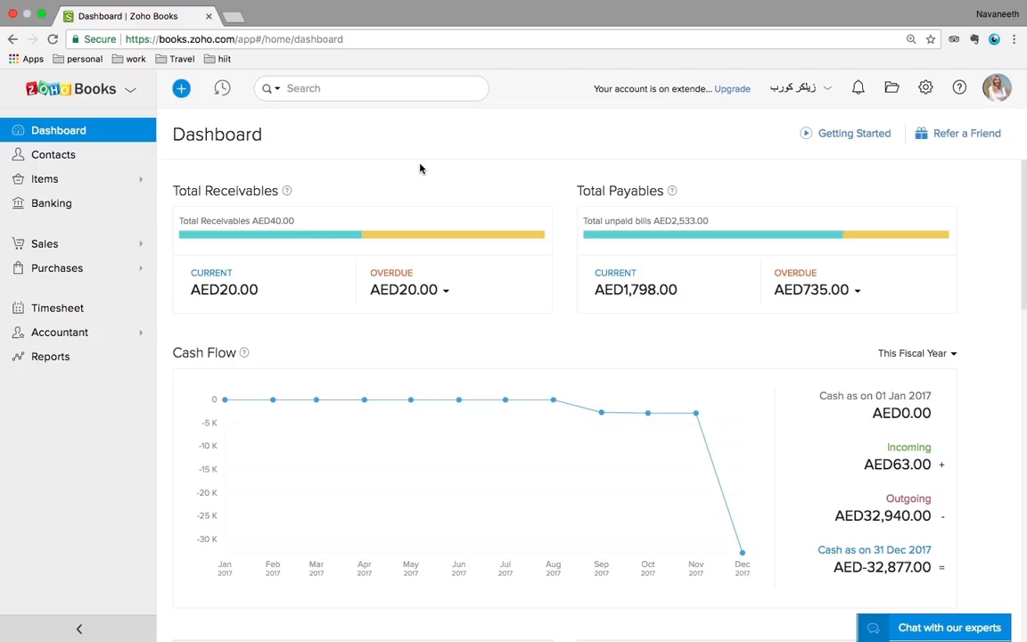
{"action": "scroll", "coordinate": [420, 168], "scroll_direction": "down", "scroll_amount": 2}
{"action": "scroll", "coordinate": [420, 167], "scroll_direction": "up", "scroll_amount": 2}
{"action": "scroll", "coordinate": [419, 166], "scroll_direction": "down", "scroll_amount": 1}
{"action": "scroll", "coordinate": [419, 166], "scroll_direction": "up", "scroll_amount": 1}
{"action": "scroll", "coordinate": [815, 193], "scroll_direction": "down", "scroll_amount": 2}
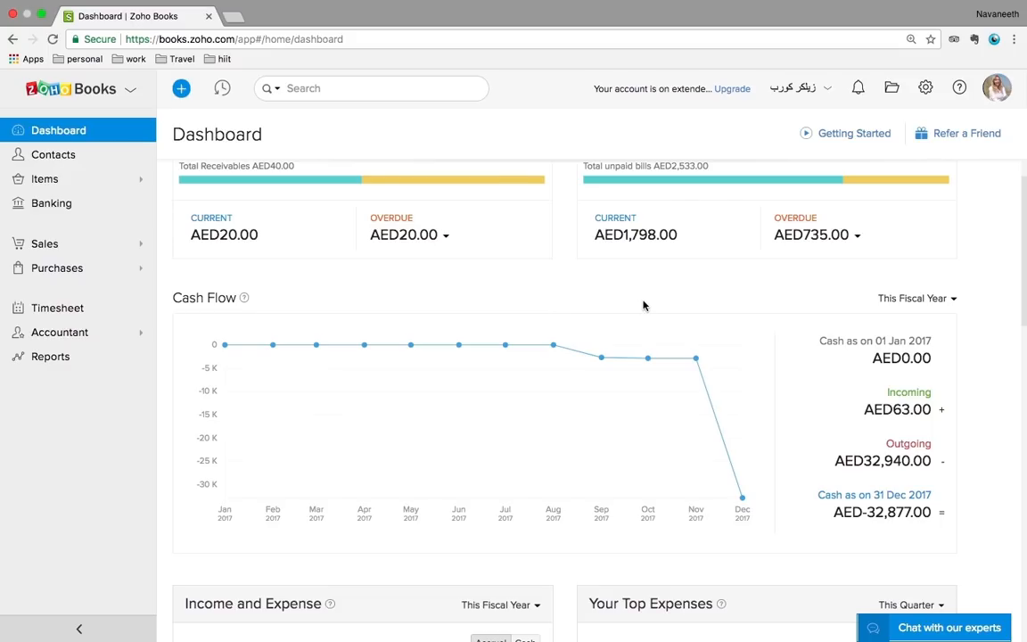
{"action": "left_click", "coordinate": [940, 303]}
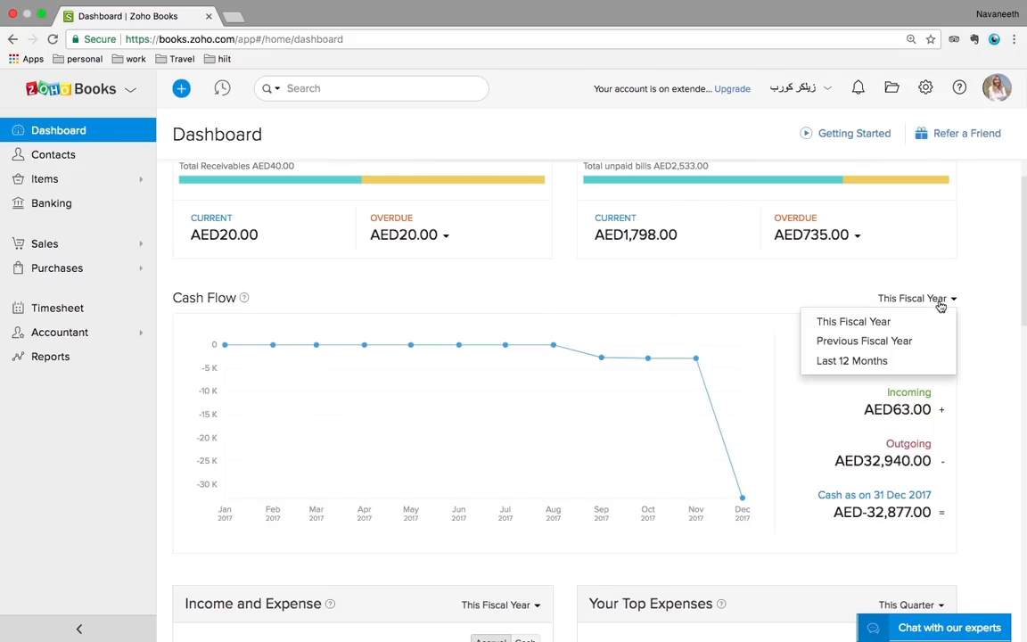
{"action": "left_click", "coordinate": [757, 277]}
{"action": "scroll", "coordinate": [756, 278], "scroll_direction": "down", "scroll_amount": 5}
{"action": "scroll", "coordinate": [756, 280], "scroll_direction": "down", "scroll_amount": 3}
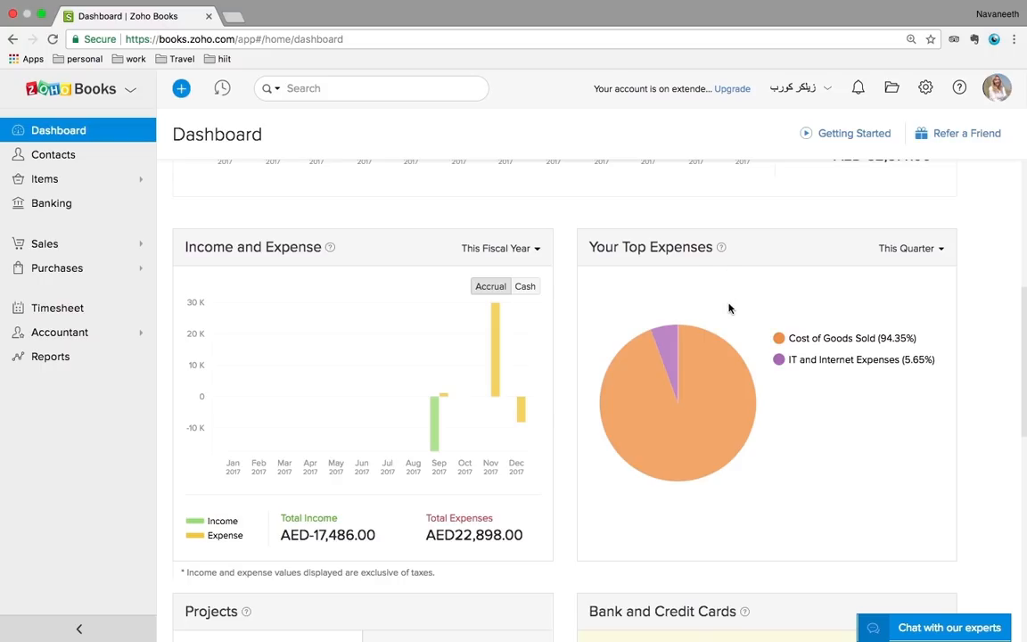
{"action": "left_click", "coordinate": [908, 256]}
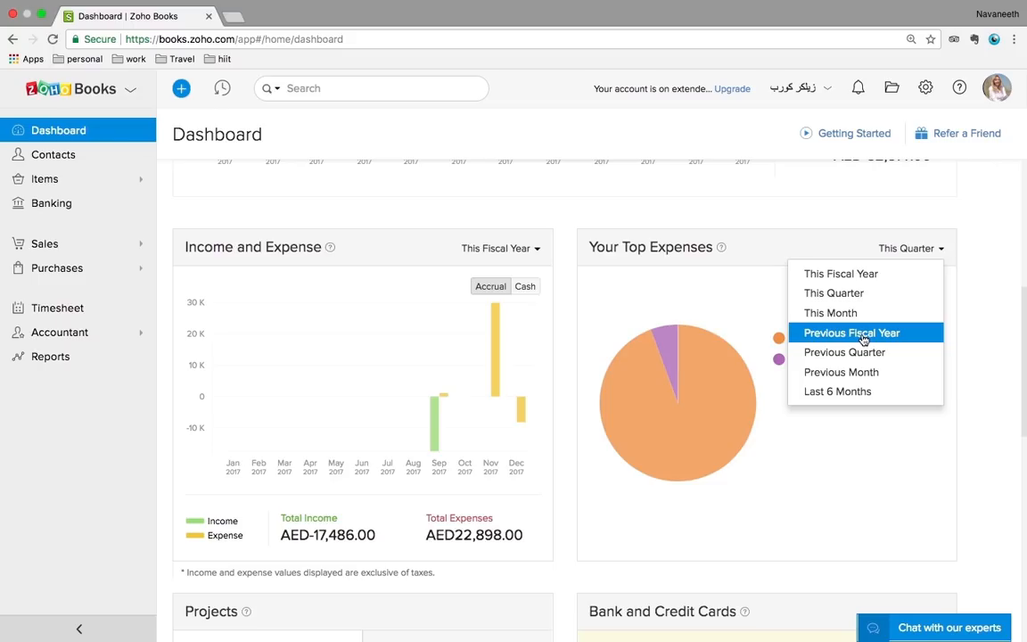
{"action": "left_click", "coordinate": [844, 227]}
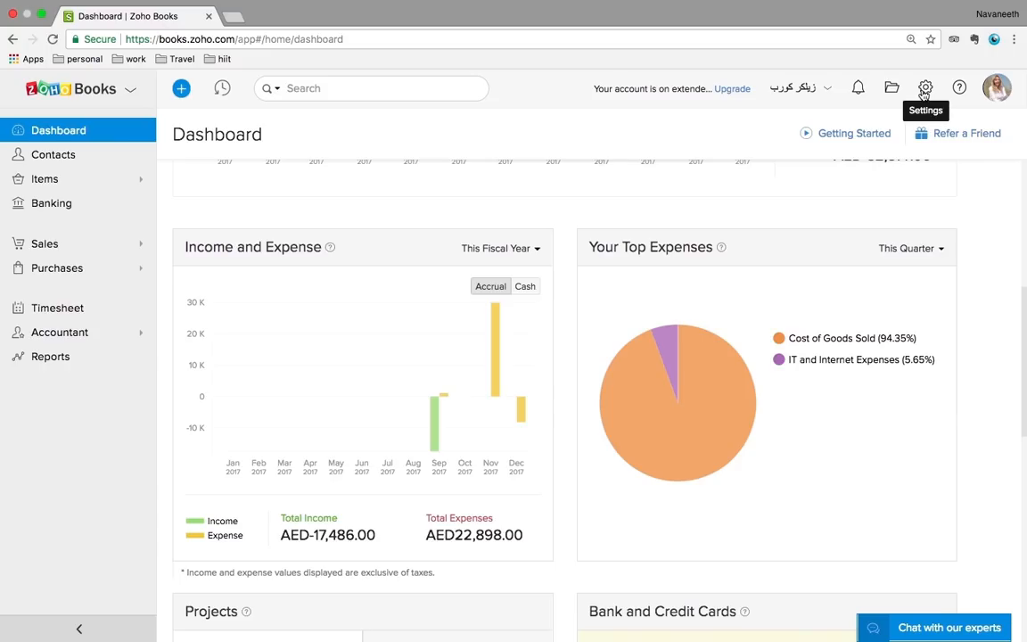
Look through the Organization Profile settings, then go to Opening Balances showing the 100000.00 Inventory Asset entry
{"action": "left_click", "coordinate": [925, 89]}
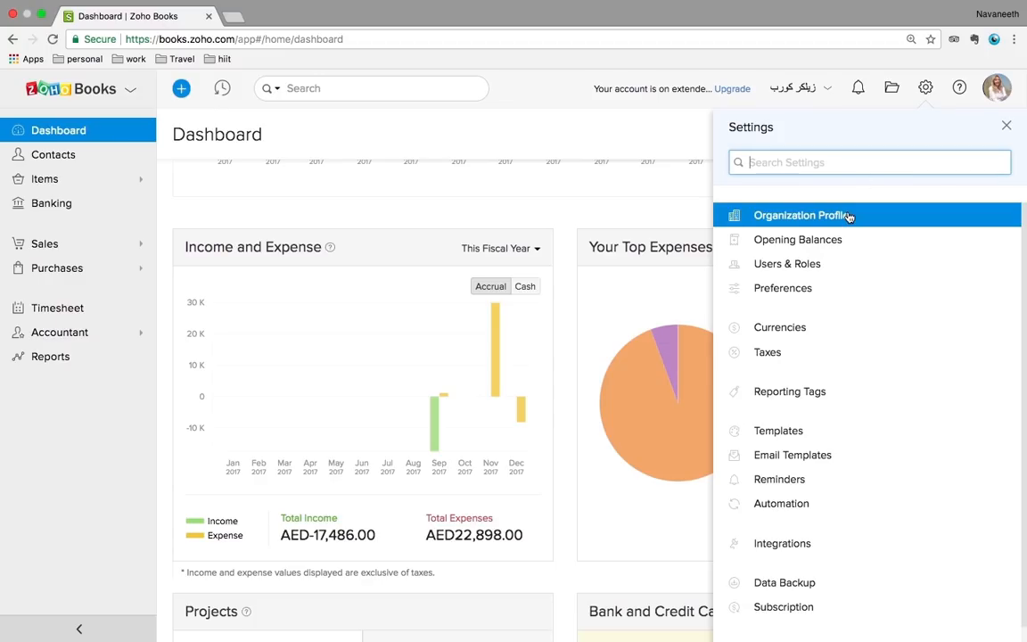
{"action": "left_click", "coordinate": [876, 219]}
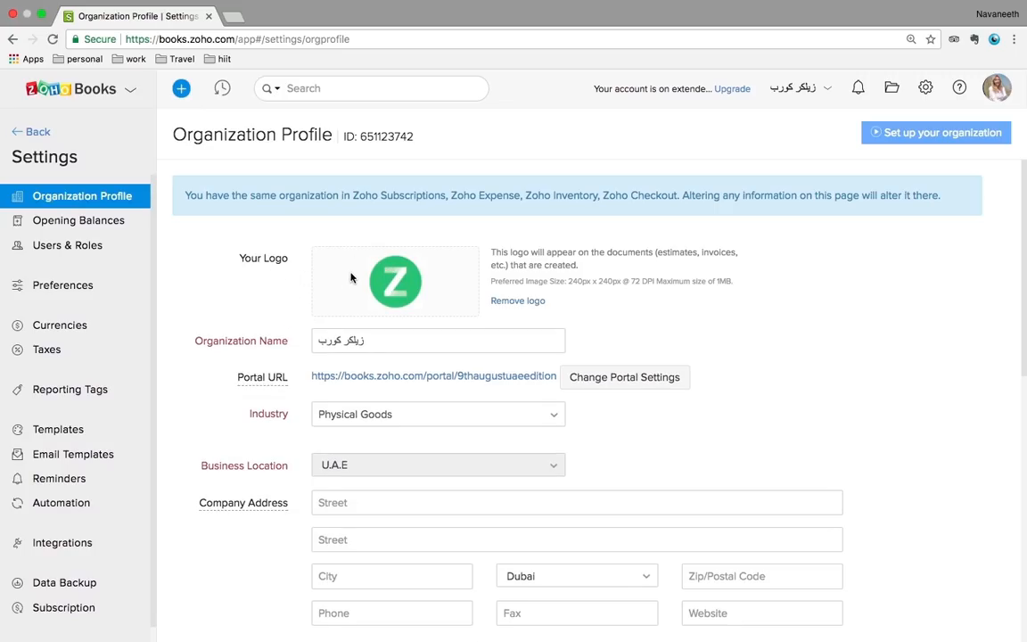
{"action": "scroll", "coordinate": [264, 314], "scroll_direction": "down", "scroll_amount": 1}
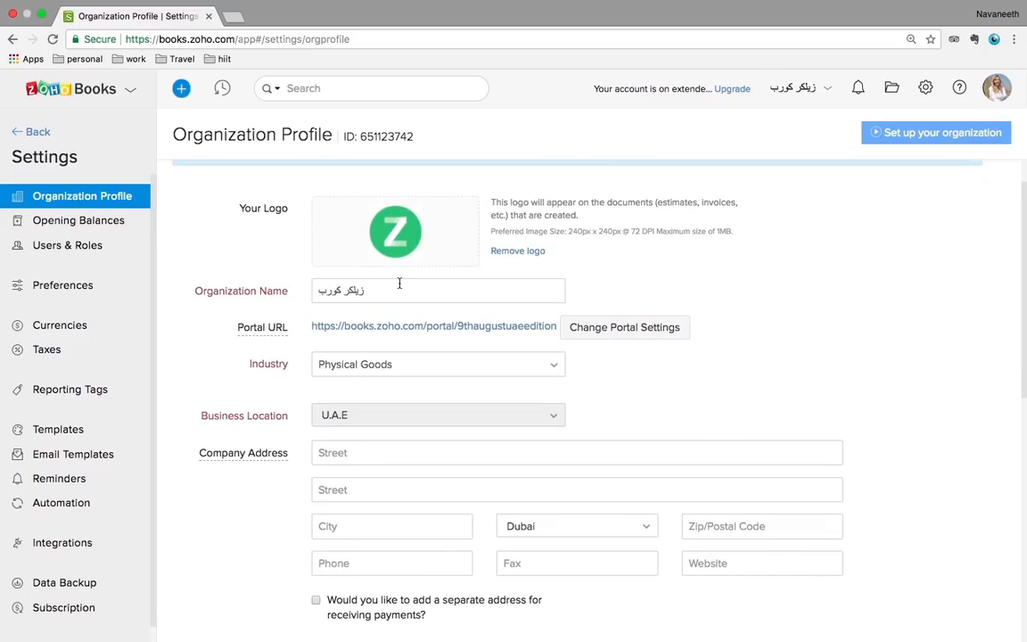
{"action": "scroll", "coordinate": [401, 302], "scroll_direction": "down", "scroll_amount": 1}
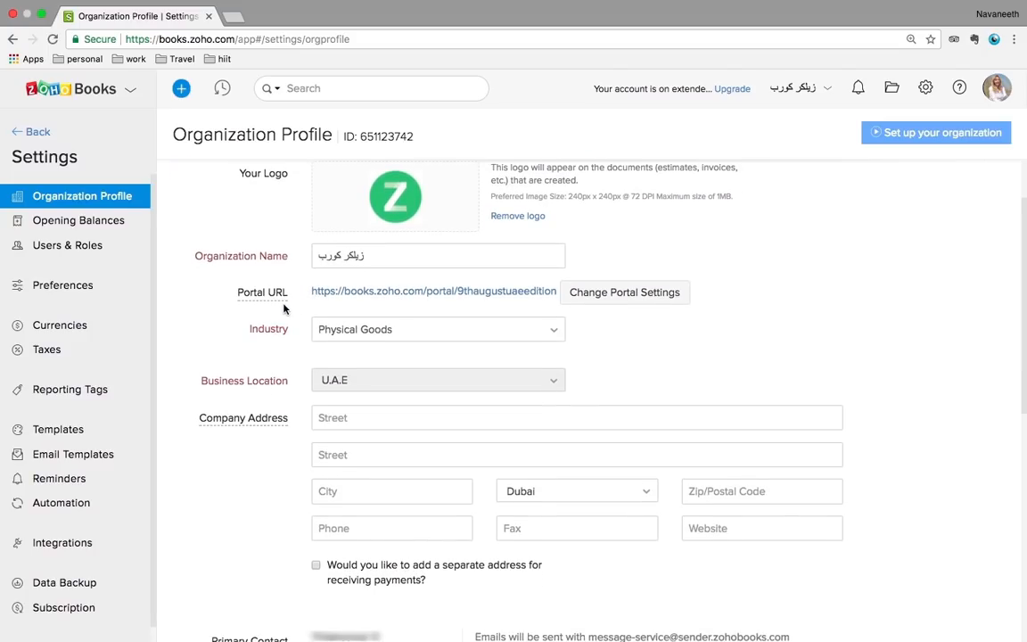
{"action": "scroll", "coordinate": [295, 307], "scroll_direction": "down", "scroll_amount": 1}
{"action": "scroll", "coordinate": [383, 305], "scroll_direction": "down", "scroll_amount": 1}
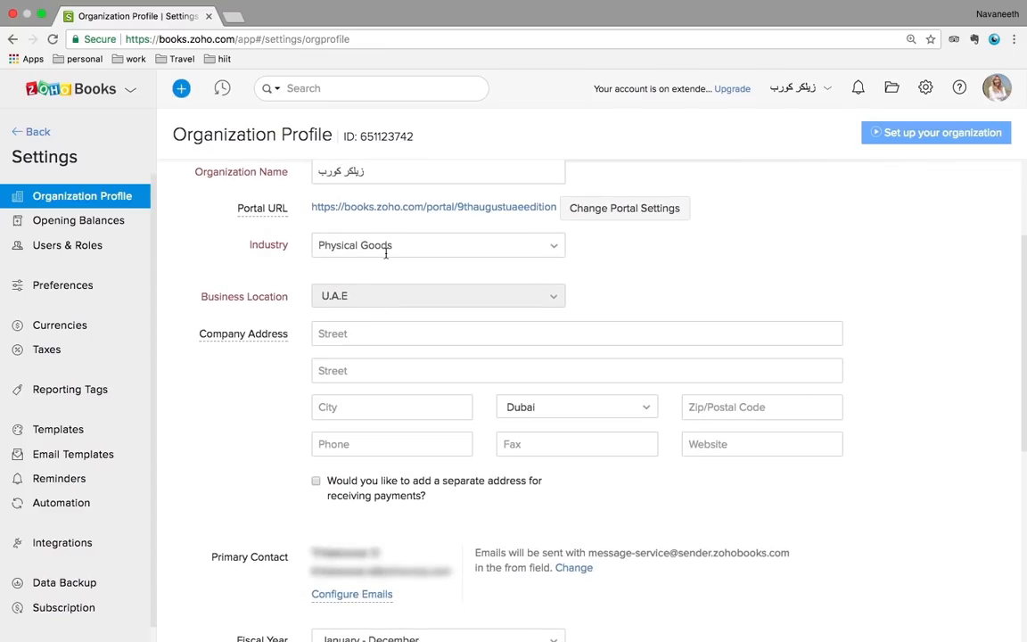
{"action": "scroll", "coordinate": [302, 248], "scroll_direction": "down", "scroll_amount": 1}
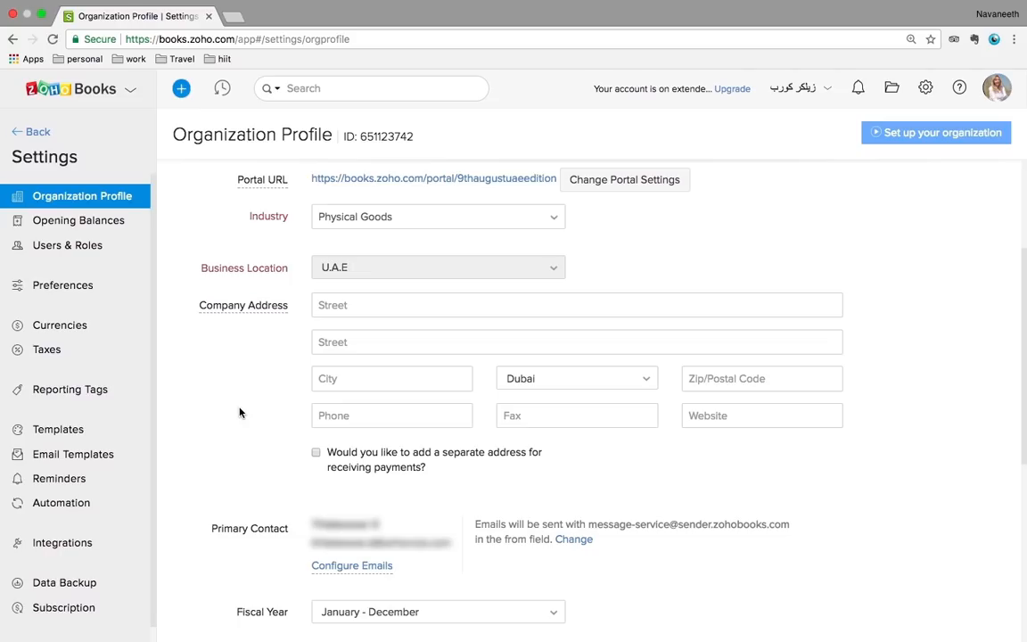
{"action": "scroll", "coordinate": [239, 412], "scroll_direction": "down", "scroll_amount": 10}
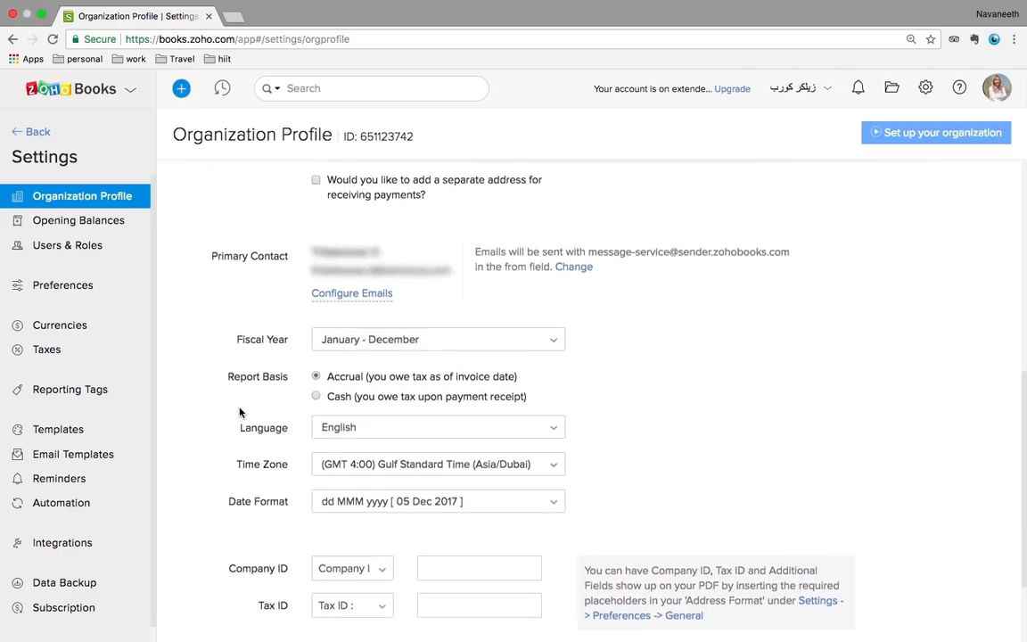
{"action": "left_click", "coordinate": [102, 225]}
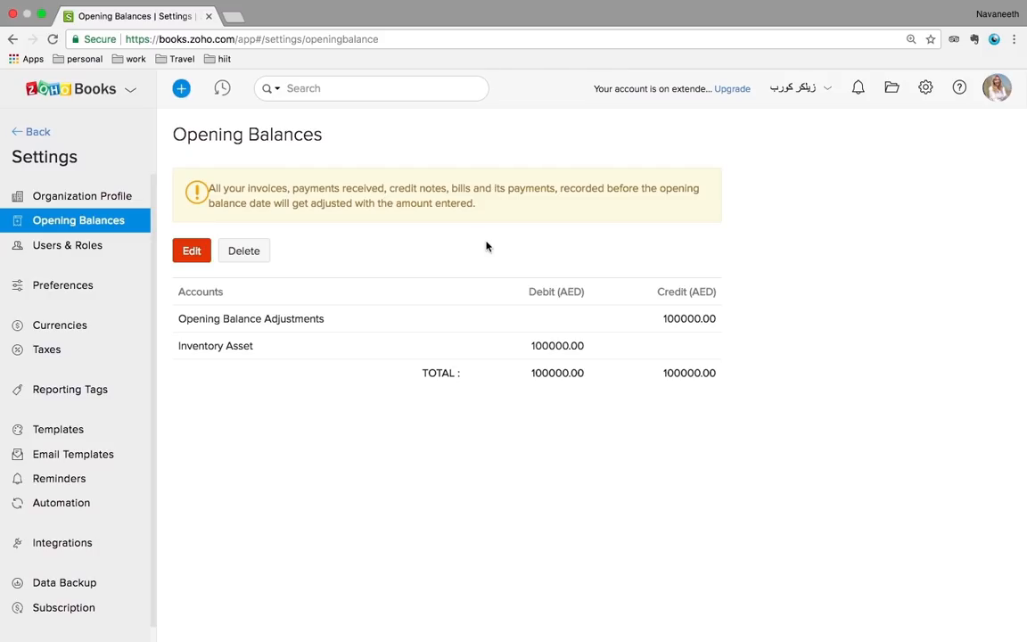
{"action": "left_click", "coordinate": [196, 254]}
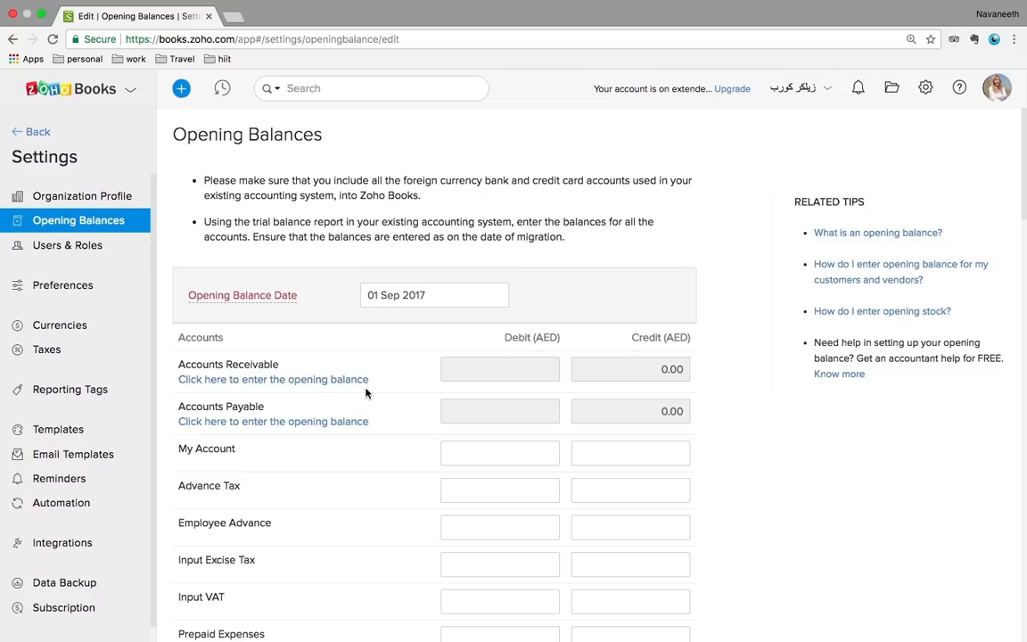
{"action": "scroll", "coordinate": [366, 395], "scroll_direction": "down", "scroll_amount": 2}
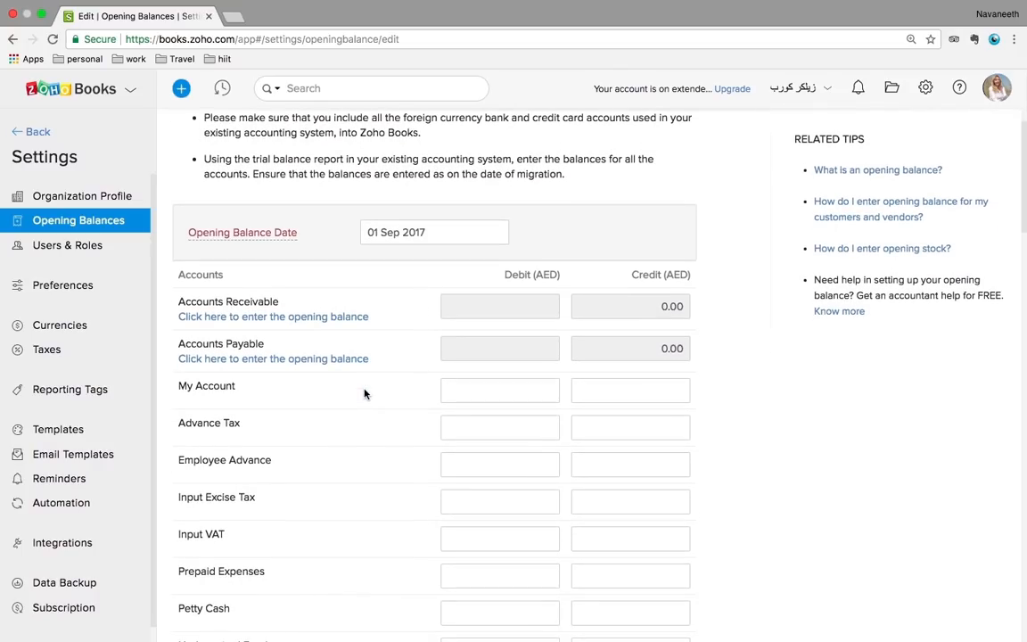
{"action": "scroll", "coordinate": [616, 422], "scroll_direction": "down", "scroll_amount": 5}
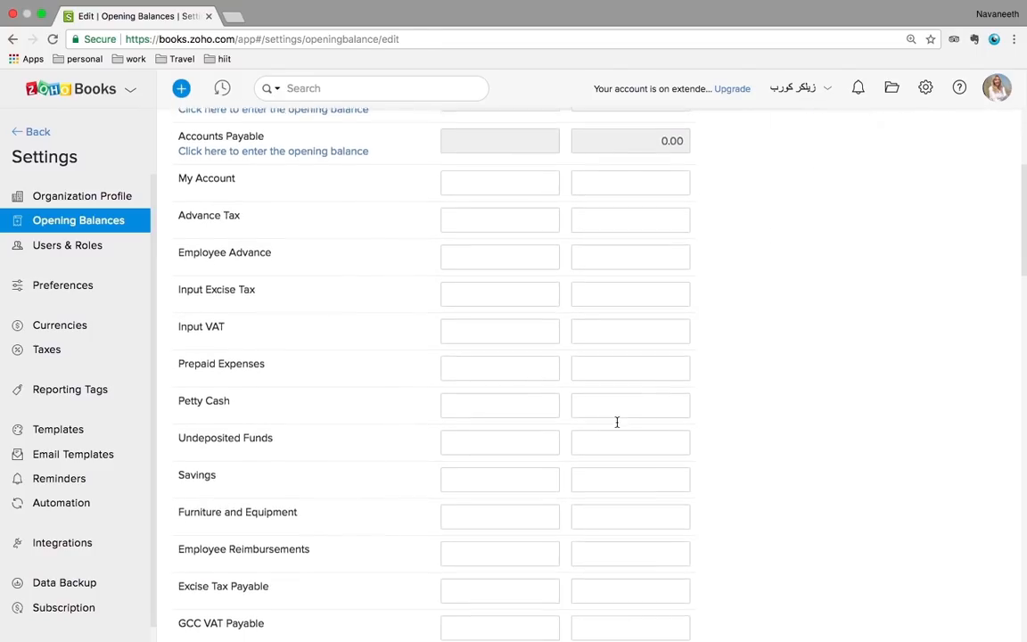
{"action": "scroll", "coordinate": [616, 422], "scroll_direction": "up", "scroll_amount": 6}
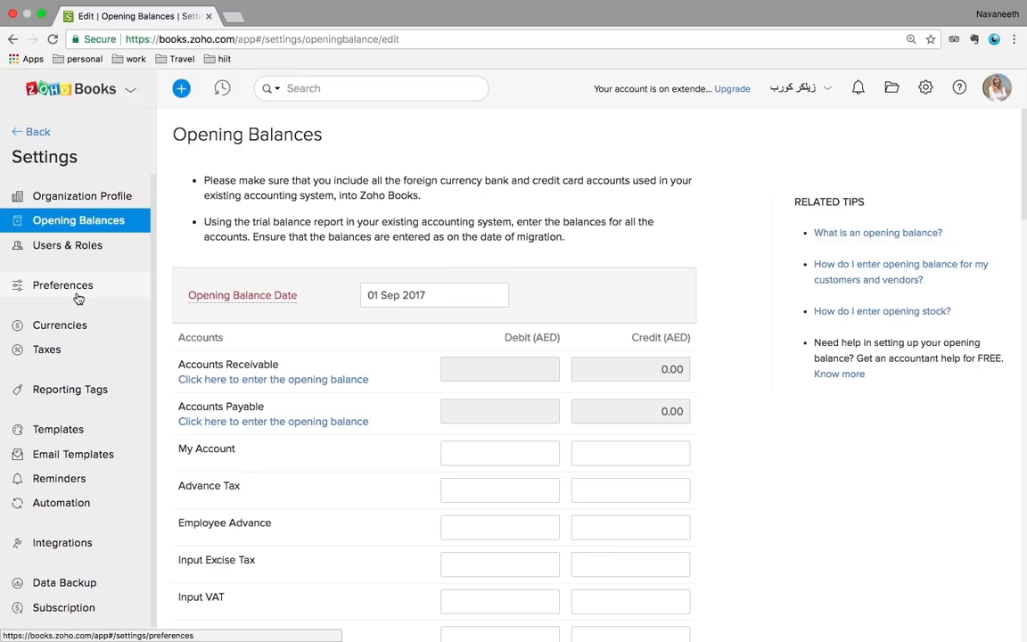
Review Tax Settings, then list the tax rates: Standard Rate 5% and Zero Rate 0%
{"action": "left_click", "coordinate": [57, 351]}
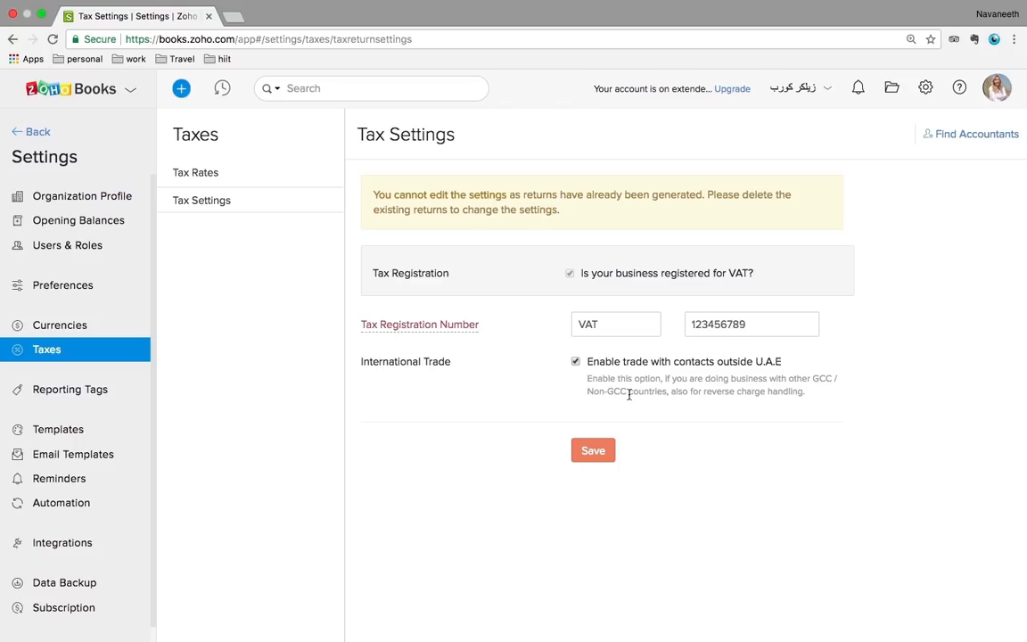
{"action": "left_click", "coordinate": [215, 175]}
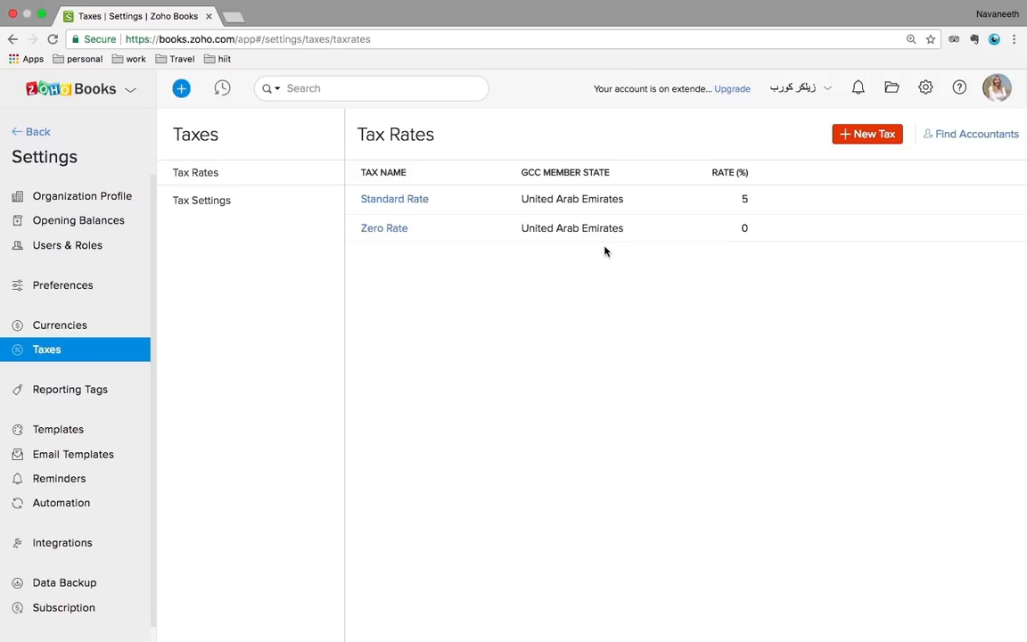
{"action": "left_click", "coordinate": [863, 134]}
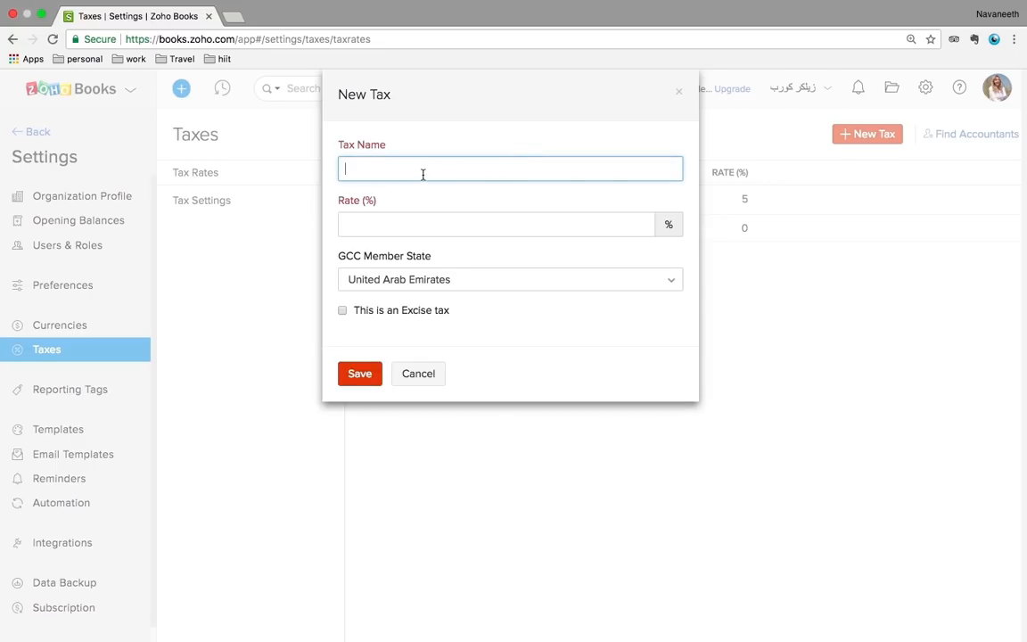
{"action": "left_click", "coordinate": [409, 225]}
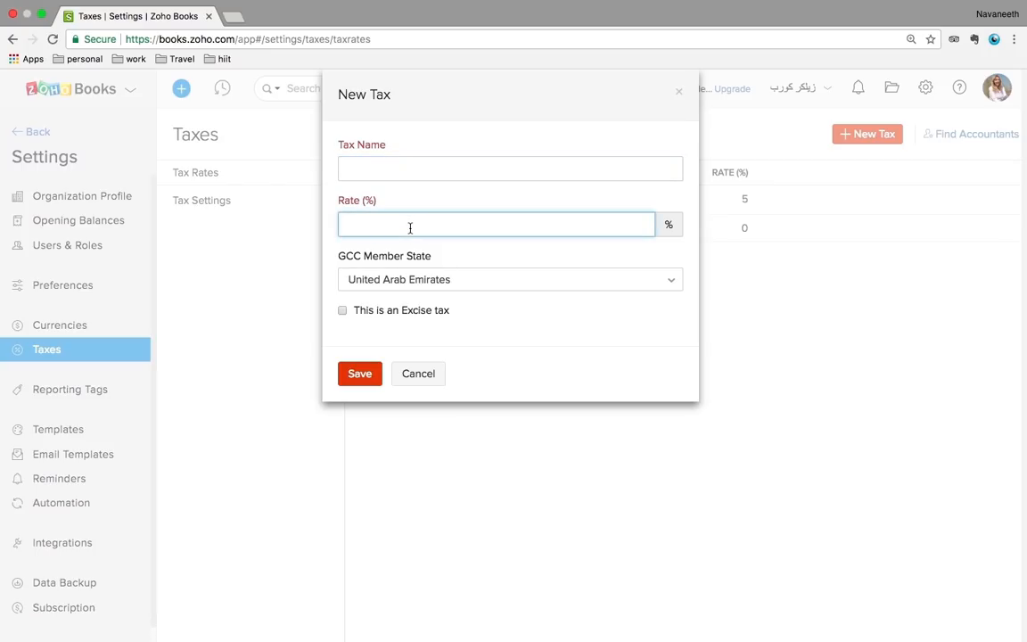
{"action": "left_click", "coordinate": [405, 383]}
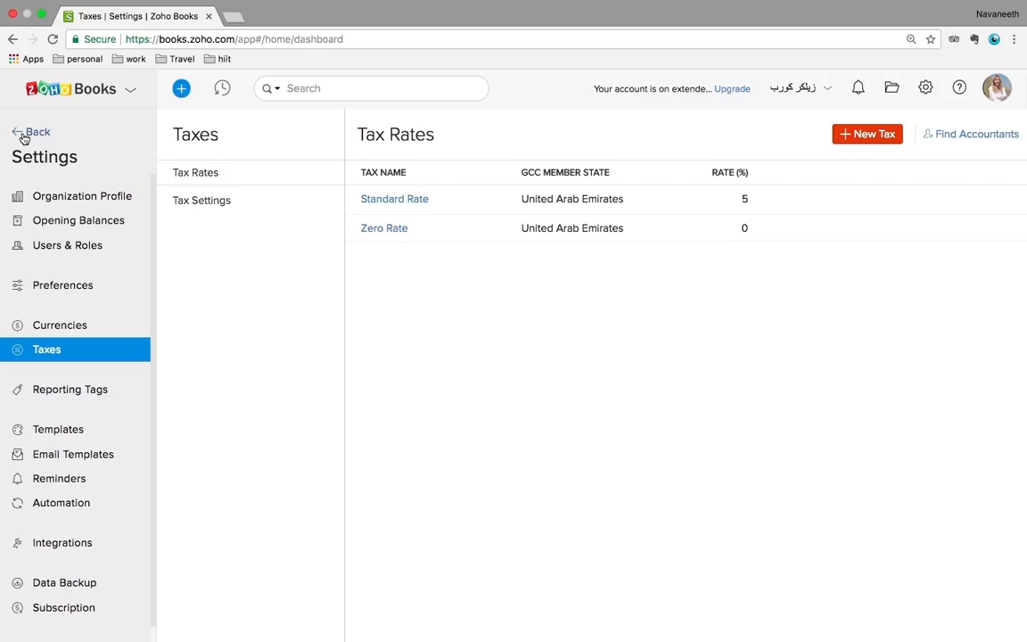
Leave Settings and go back to the Dashboard
{"action": "left_click", "coordinate": [24, 138]}
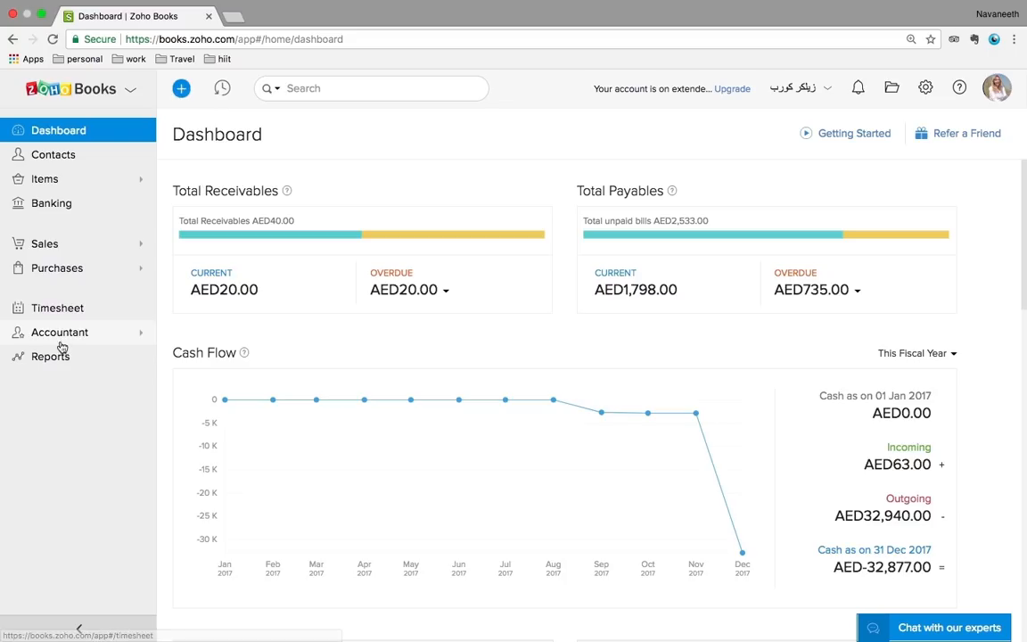
{"action": "left_click", "coordinate": [29, 335]}
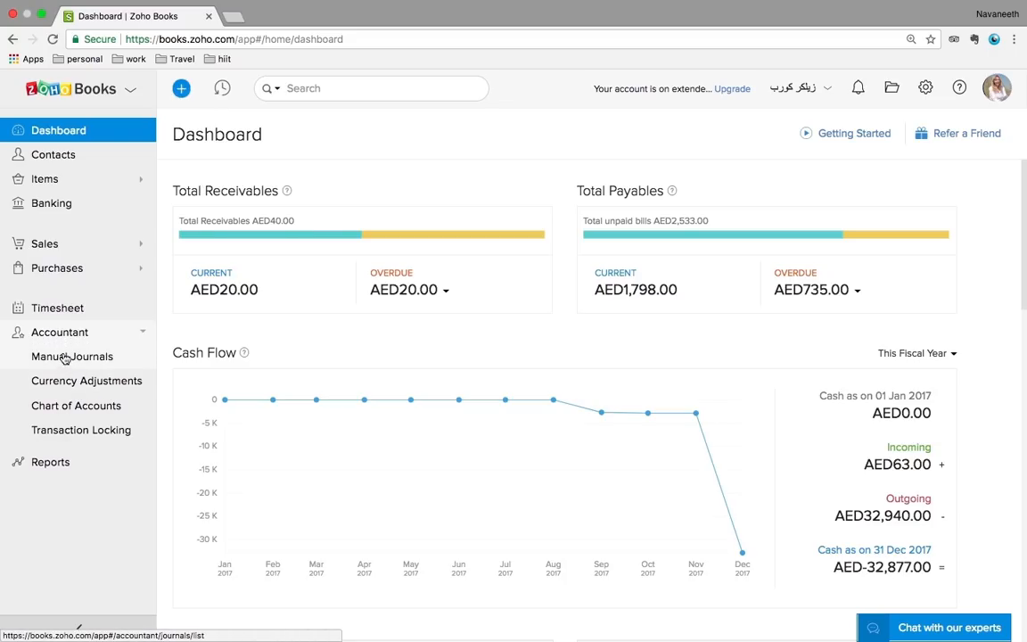
{"action": "left_click", "coordinate": [60, 333]}
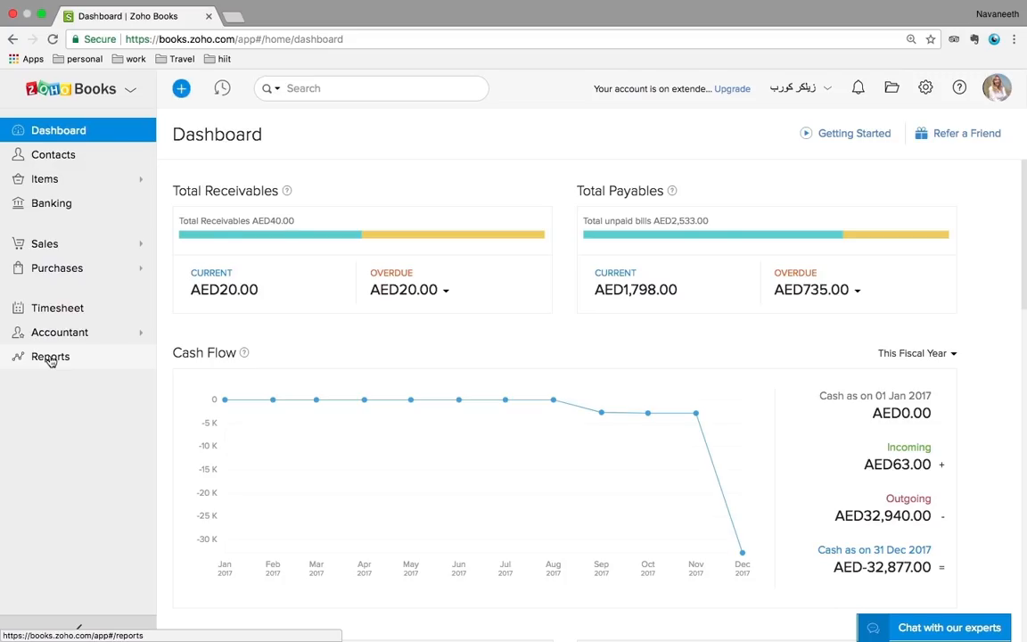
Show the All Contacts list with each contact's receivables and payables
{"action": "left_click", "coordinate": [55, 161]}
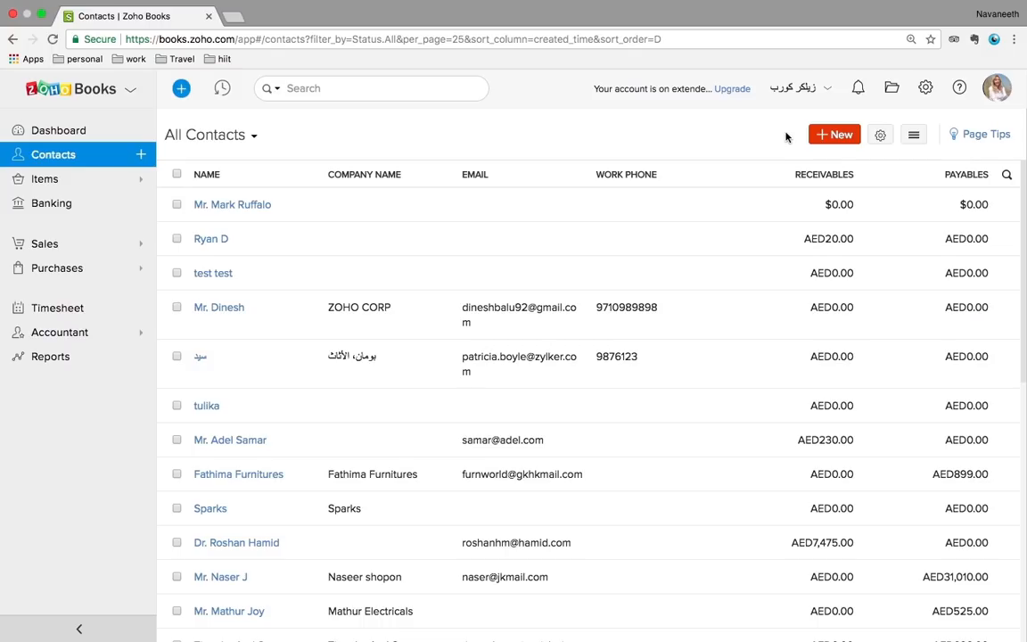
Start a new contact and look over its company name and VAT treatment fields
{"action": "left_click", "coordinate": [839, 138]}
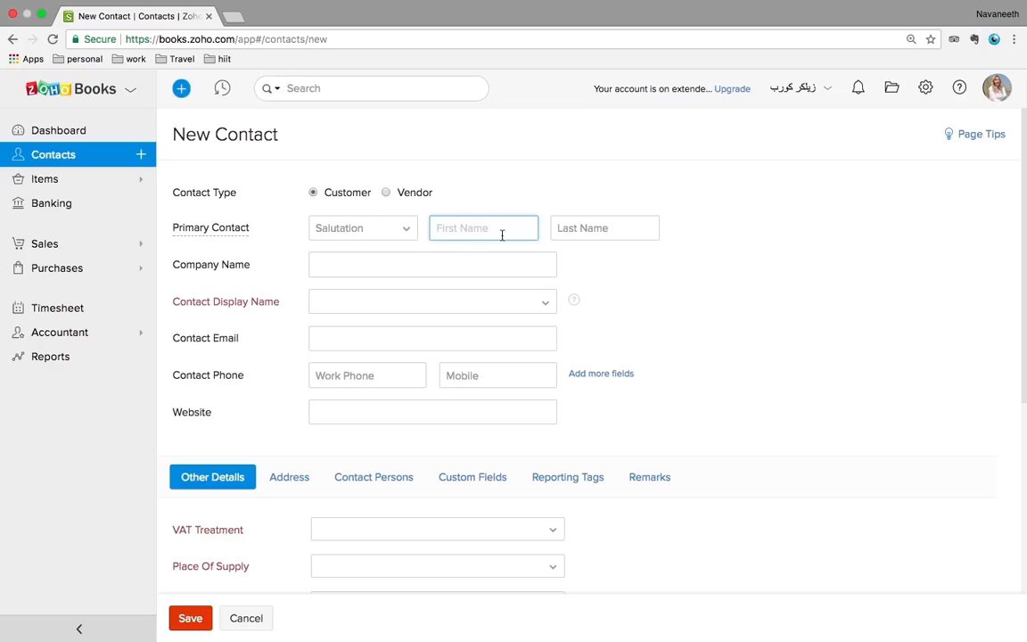
{"action": "left_click", "coordinate": [336, 265]}
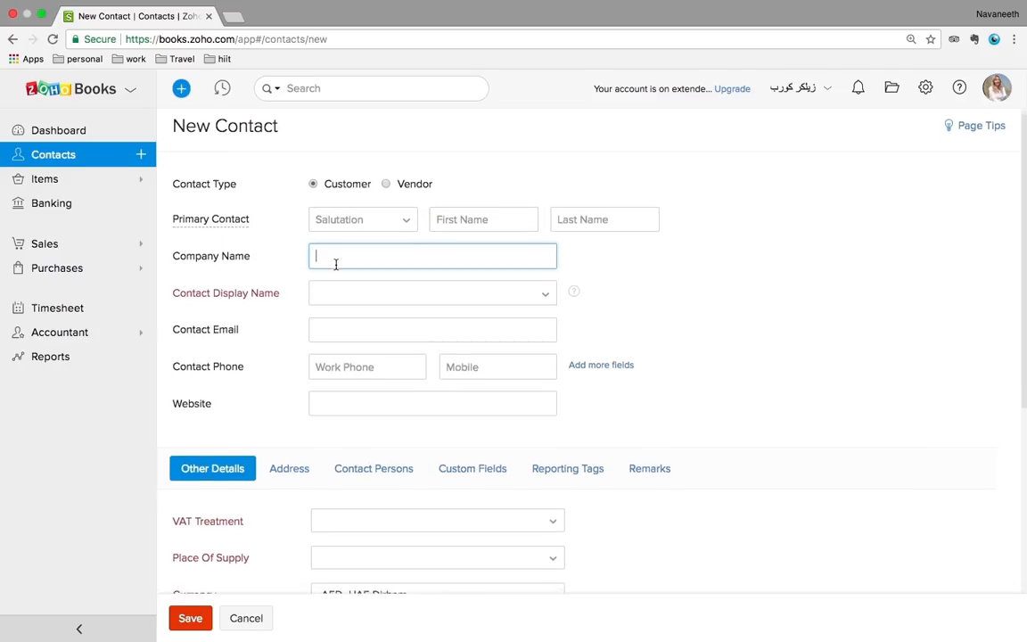
{"action": "scroll", "coordinate": [336, 265], "scroll_direction": "down", "scroll_amount": 1}
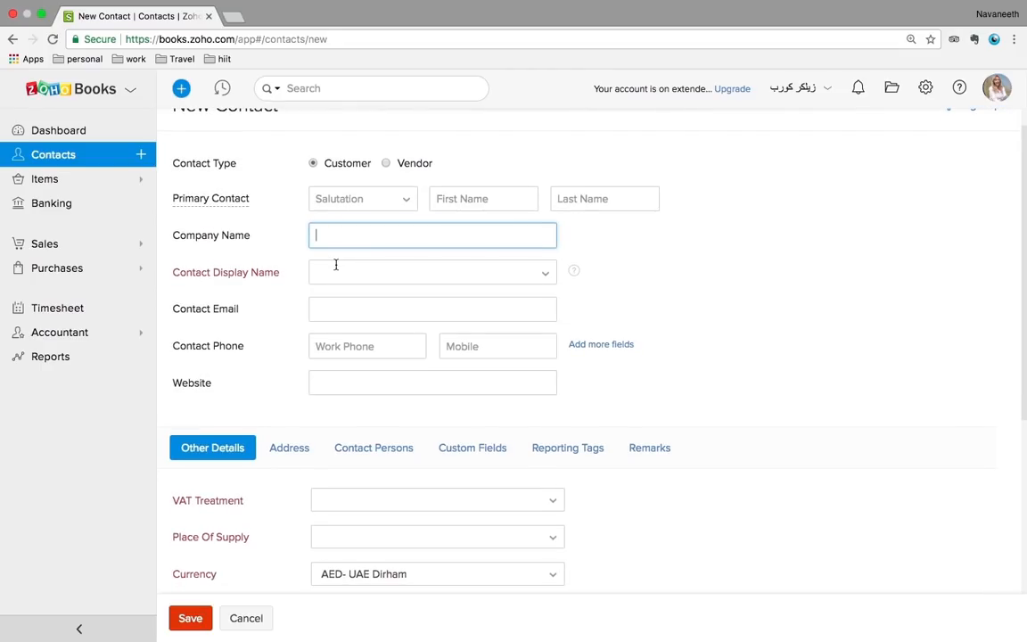
{"action": "scroll", "coordinate": [336, 265], "scroll_direction": "down", "scroll_amount": 1}
{"action": "scroll", "coordinate": [336, 265], "scroll_direction": "down", "scroll_amount": 3}
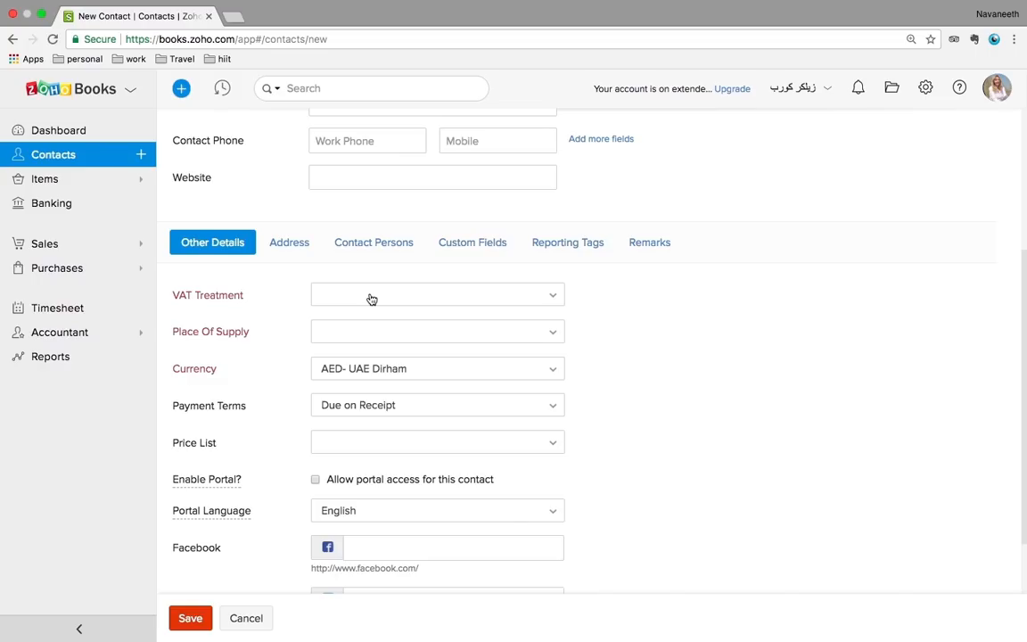
{"action": "left_click", "coordinate": [372, 300]}
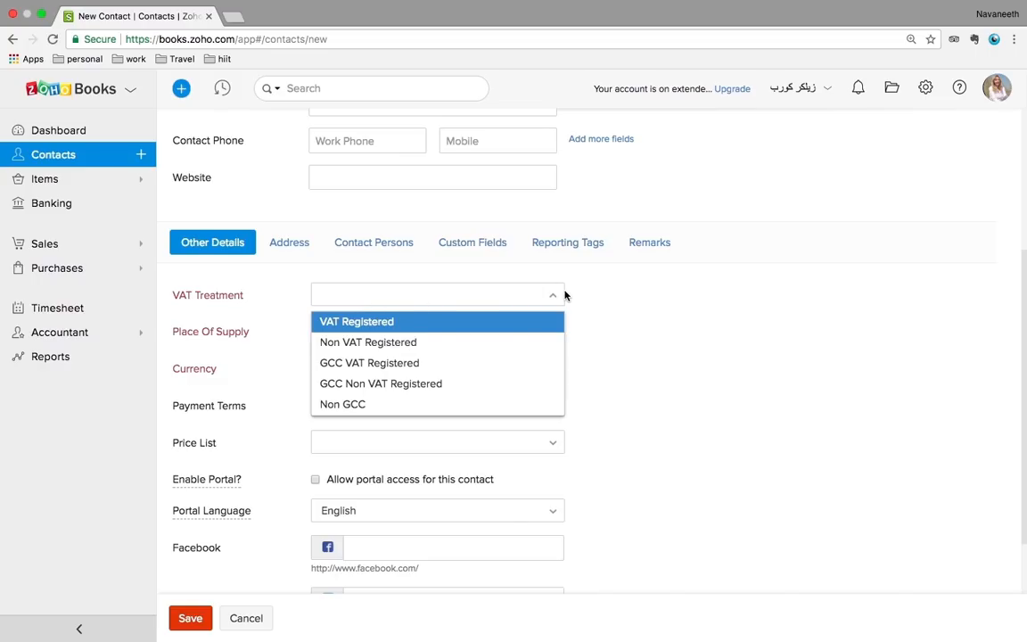
{"action": "scroll", "coordinate": [709, 307], "scroll_direction": "up", "scroll_amount": 3}
{"action": "scroll", "coordinate": [709, 307], "scroll_direction": "up", "scroll_amount": 2}
Enter the customer's first and last name and use the full name as display name
{"action": "left_click", "coordinate": [460, 229]}
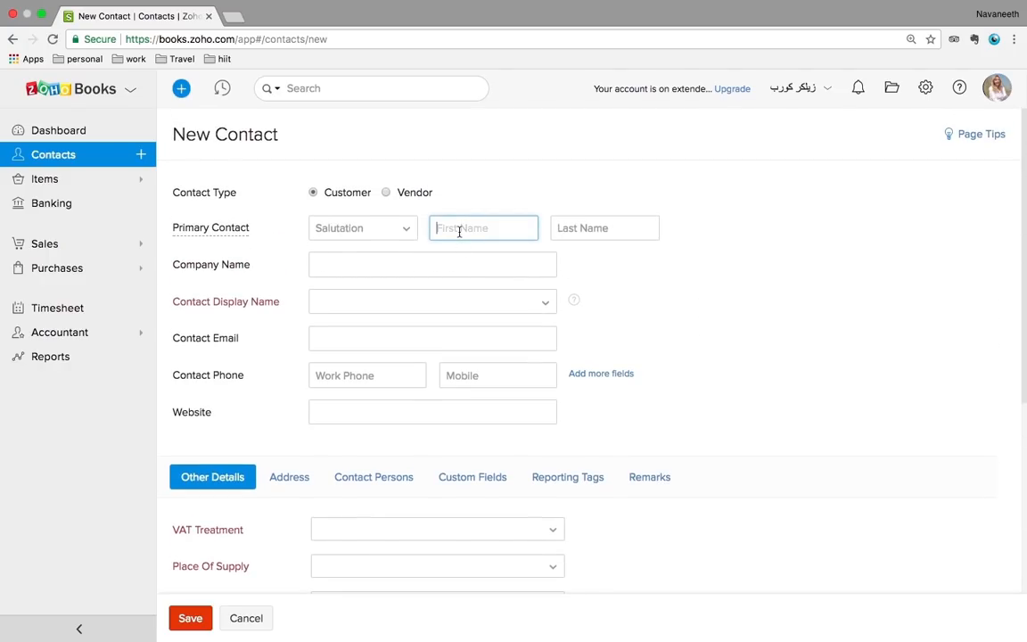
{"action": "left_click", "coordinate": [590, 229]}
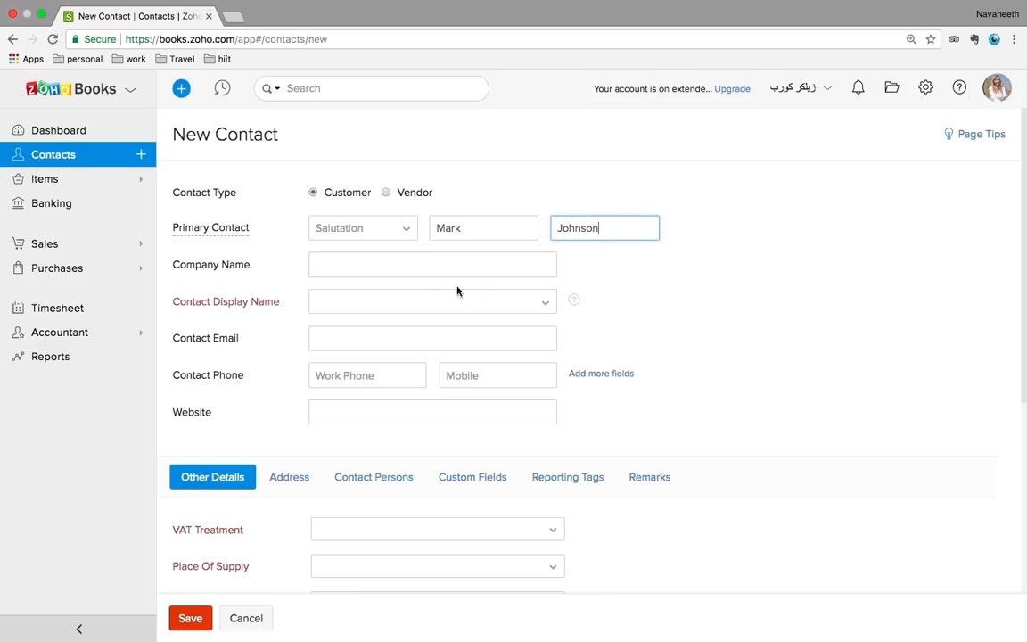
{"action": "left_click", "coordinate": [380, 302]}
{"action": "left_click", "coordinate": [353, 326]}
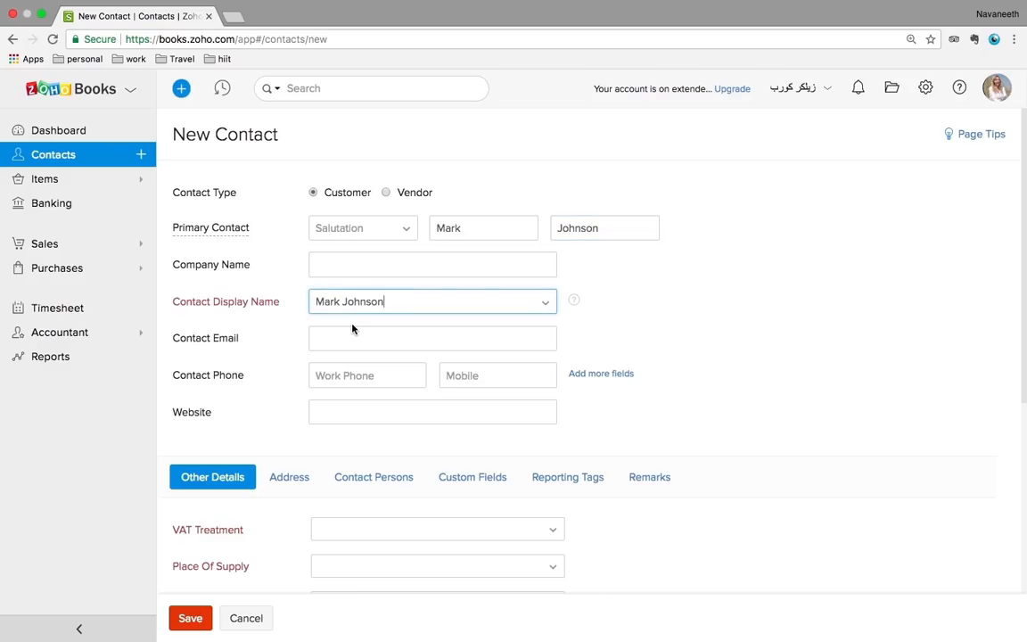
Mark the customer VAT Registered with a tax registration number and Dubai as place of supply
{"action": "scroll", "coordinate": [830, 321], "scroll_direction": "down", "scroll_amount": 3}
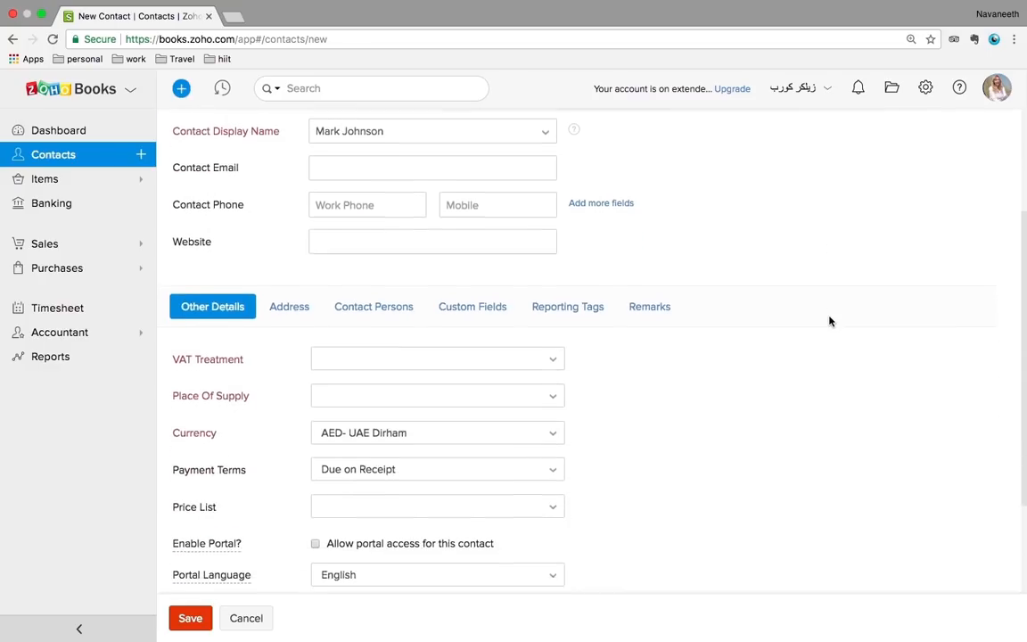
{"action": "left_click", "coordinate": [503, 333]}
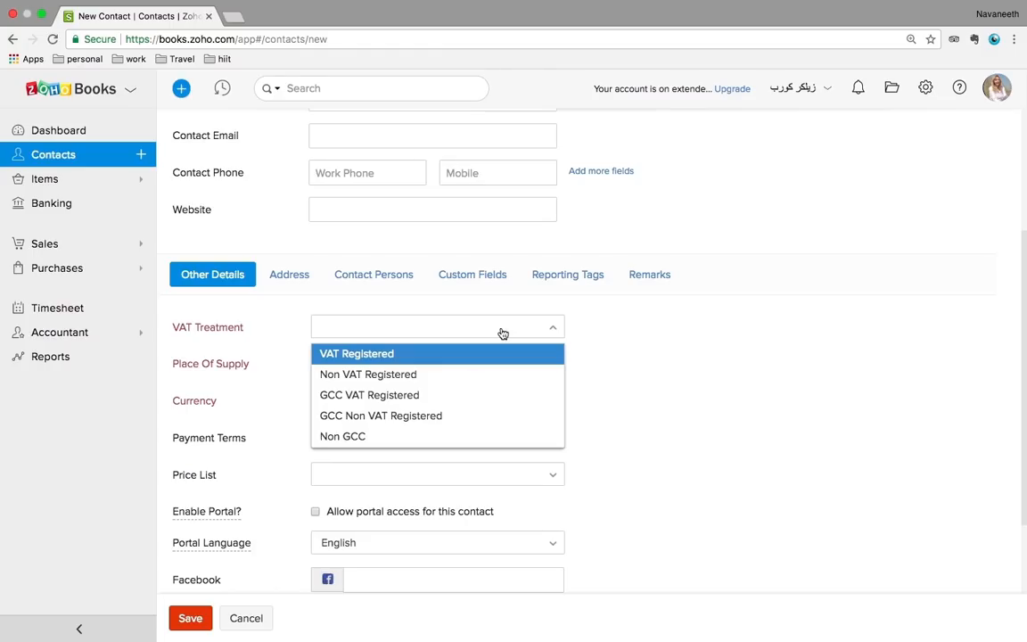
{"action": "left_click", "coordinate": [361, 356]}
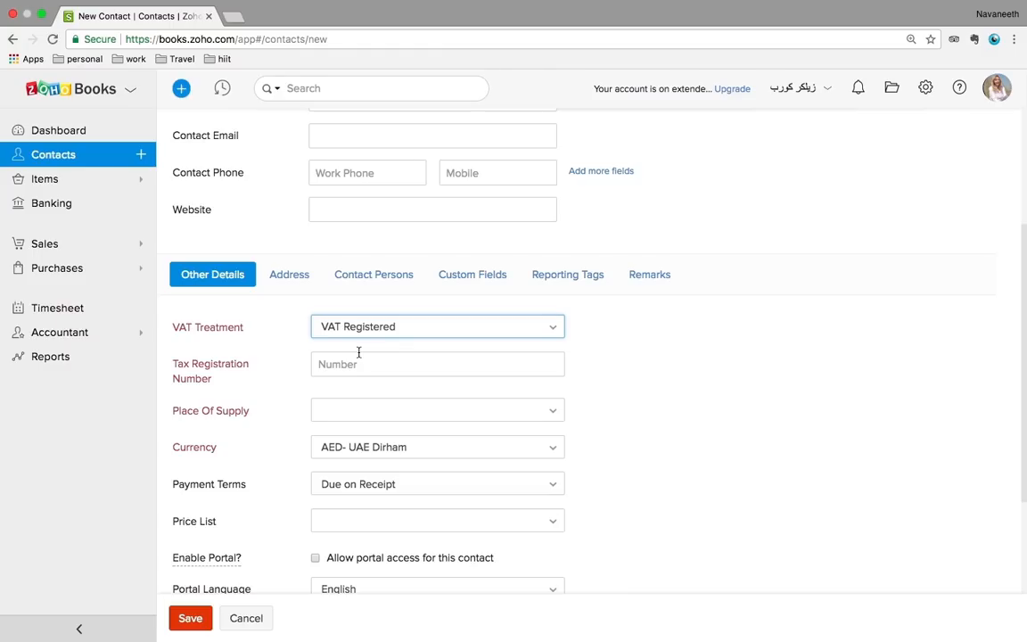
{"action": "left_click", "coordinate": [353, 364]}
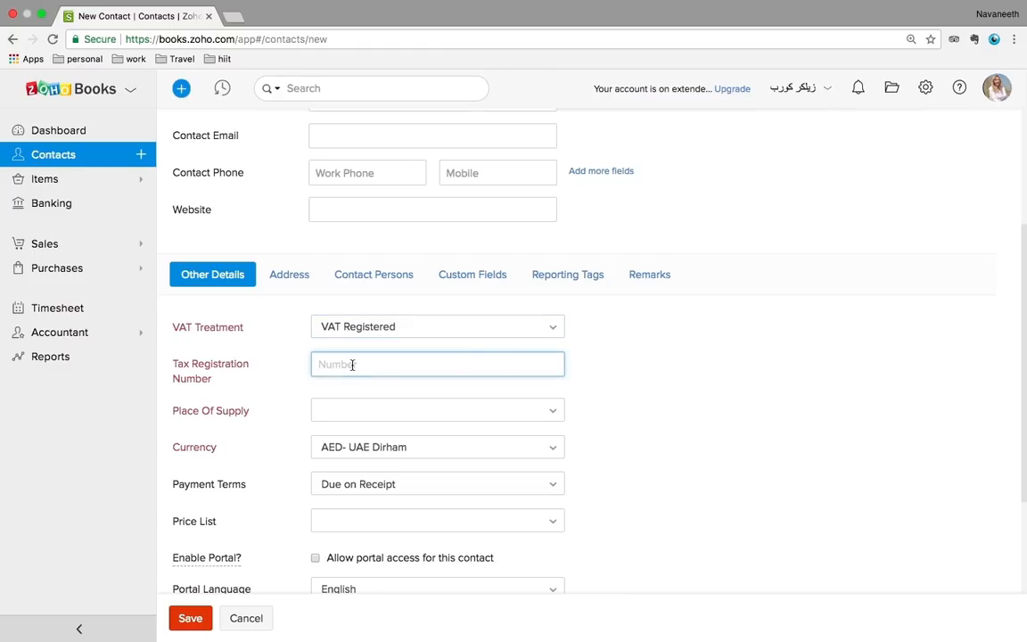
{"action": "type", "text": "123456789"}
{"action": "left_click", "coordinate": [392, 423]}
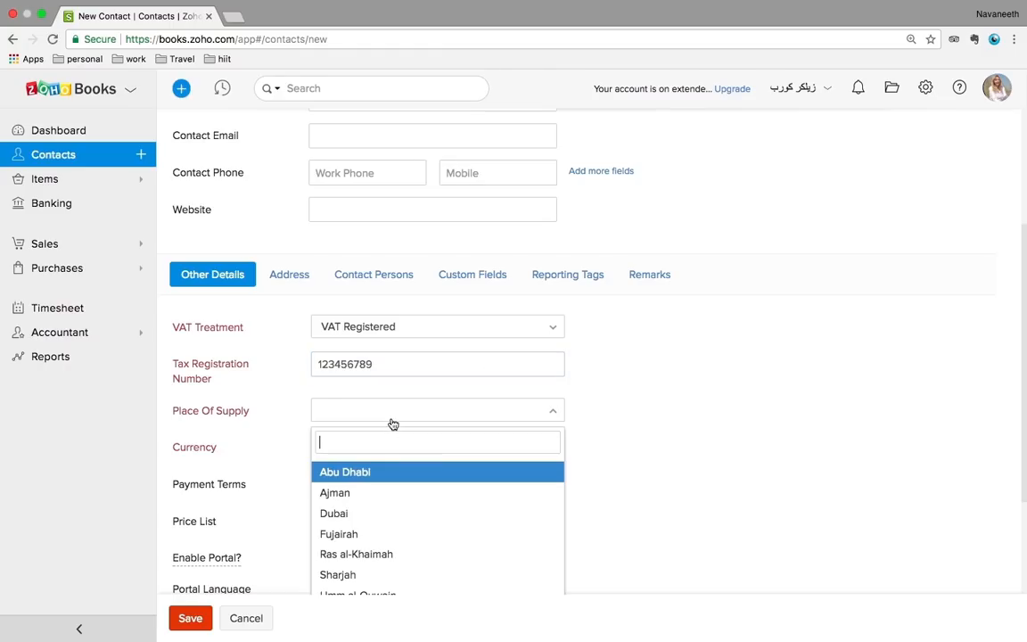
{"action": "left_click", "coordinate": [343, 515]}
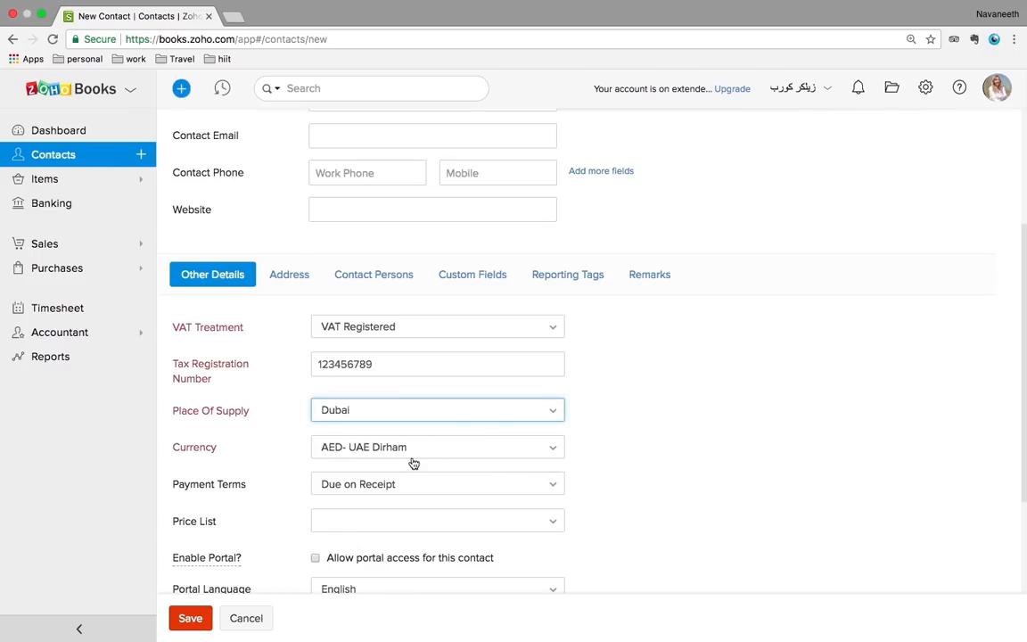
Look over the address and contact persons sections, then bring up the VAT treatment options again
{"action": "scroll", "coordinate": [408, 456], "scroll_direction": "down", "scroll_amount": 4}
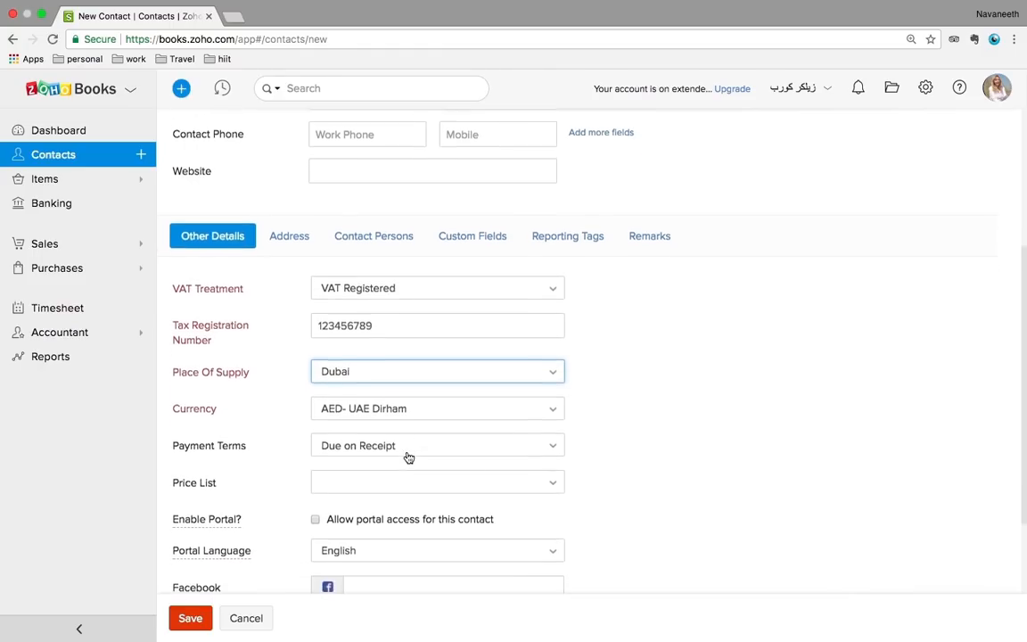
{"action": "scroll", "coordinate": [407, 452], "scroll_direction": "up", "scroll_amount": 5}
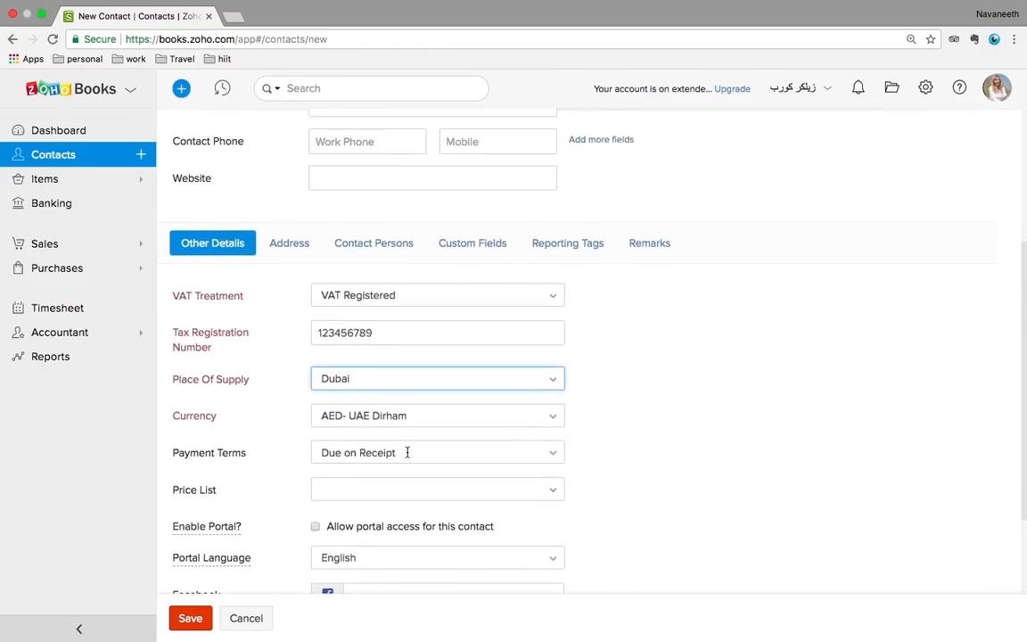
{"action": "left_click", "coordinate": [301, 318]}
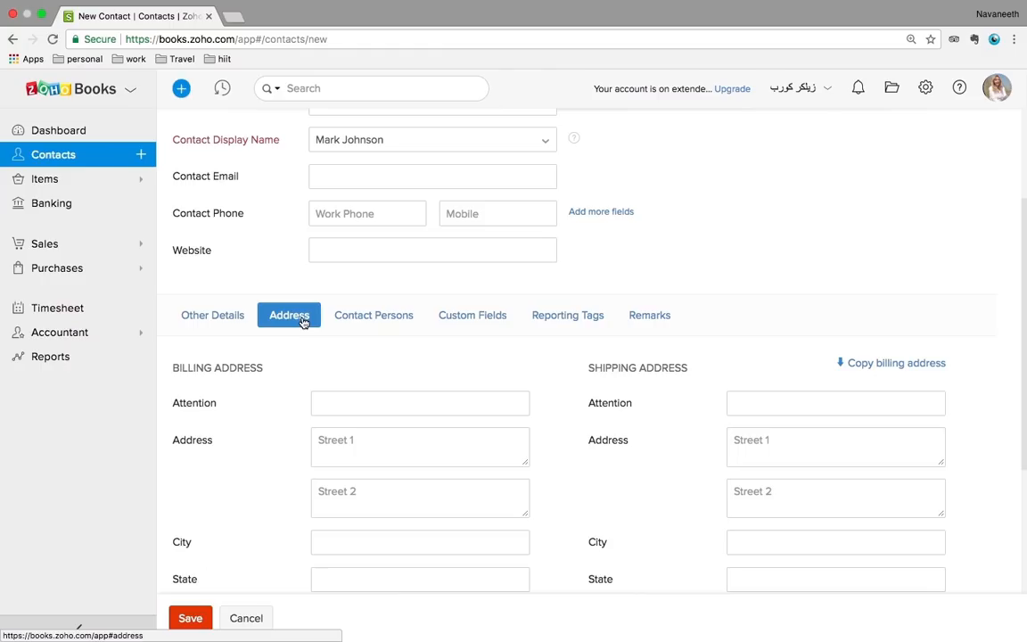
{"action": "left_click", "coordinate": [386, 325]}
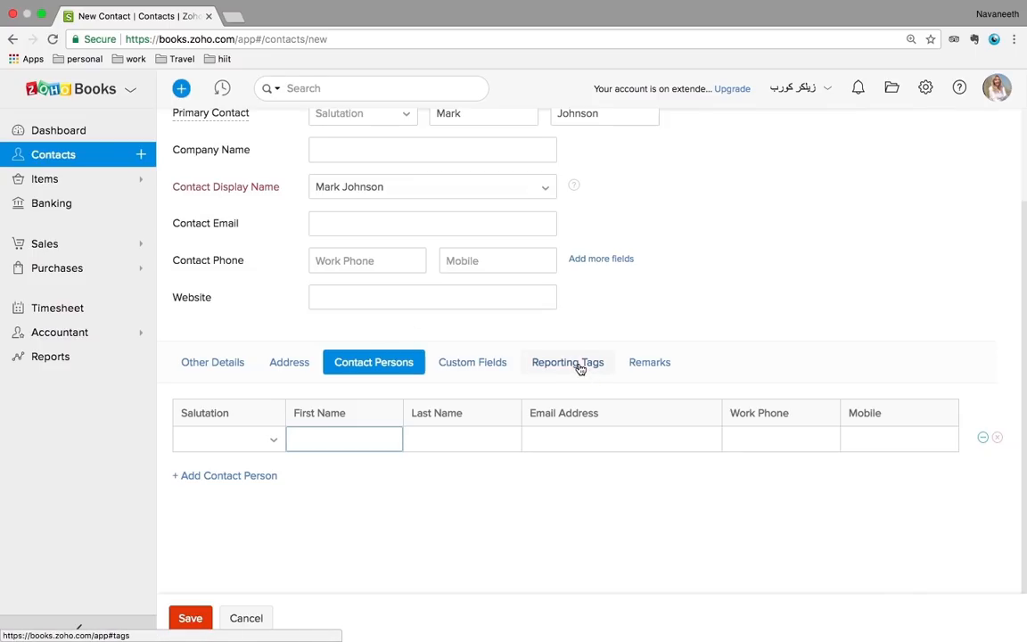
{"action": "left_click", "coordinate": [227, 366]}
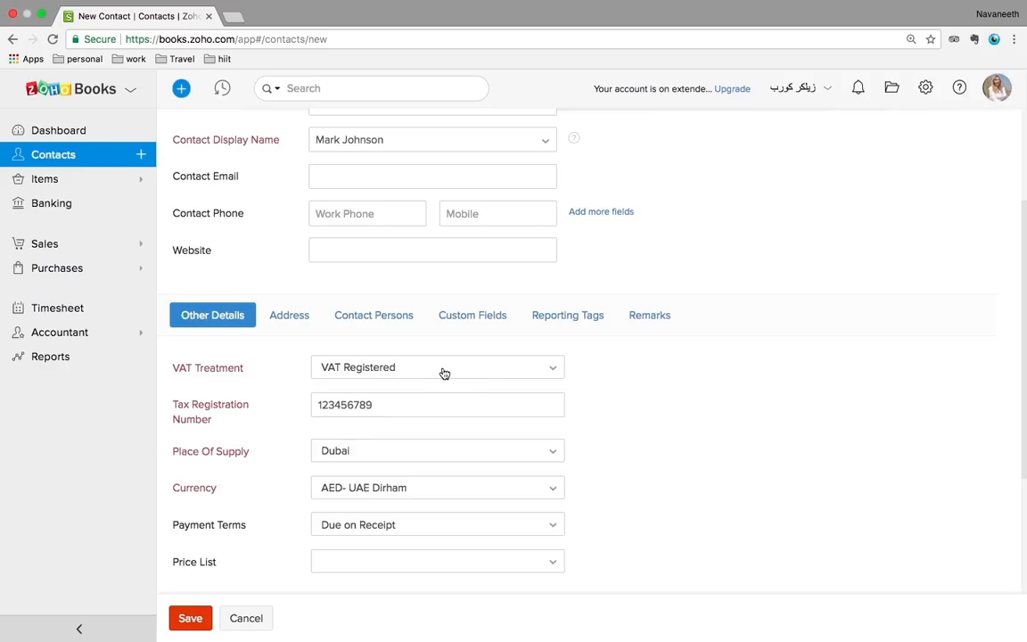
{"action": "scroll", "coordinate": [649, 397], "scroll_direction": "up", "scroll_amount": 3}
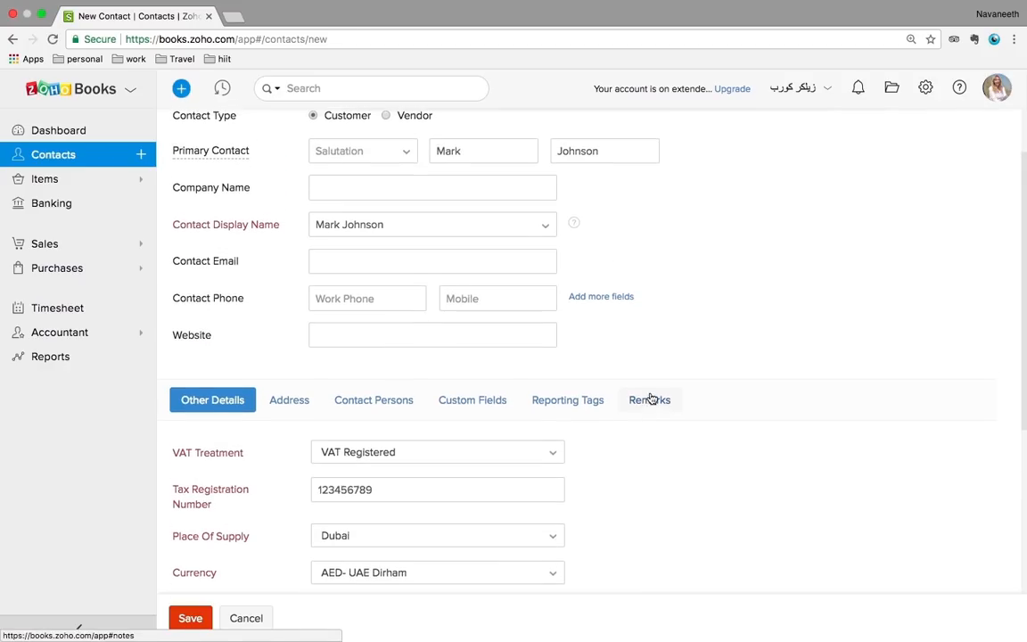
{"action": "scroll", "coordinate": [653, 397], "scroll_direction": "down", "scroll_amount": 1}
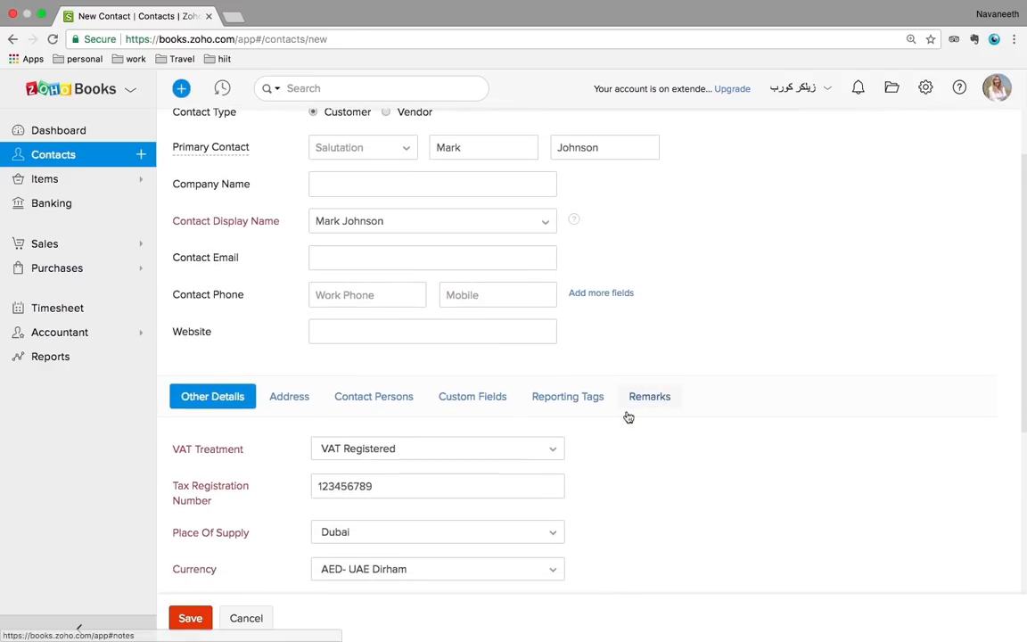
{"action": "left_click", "coordinate": [495, 457]}
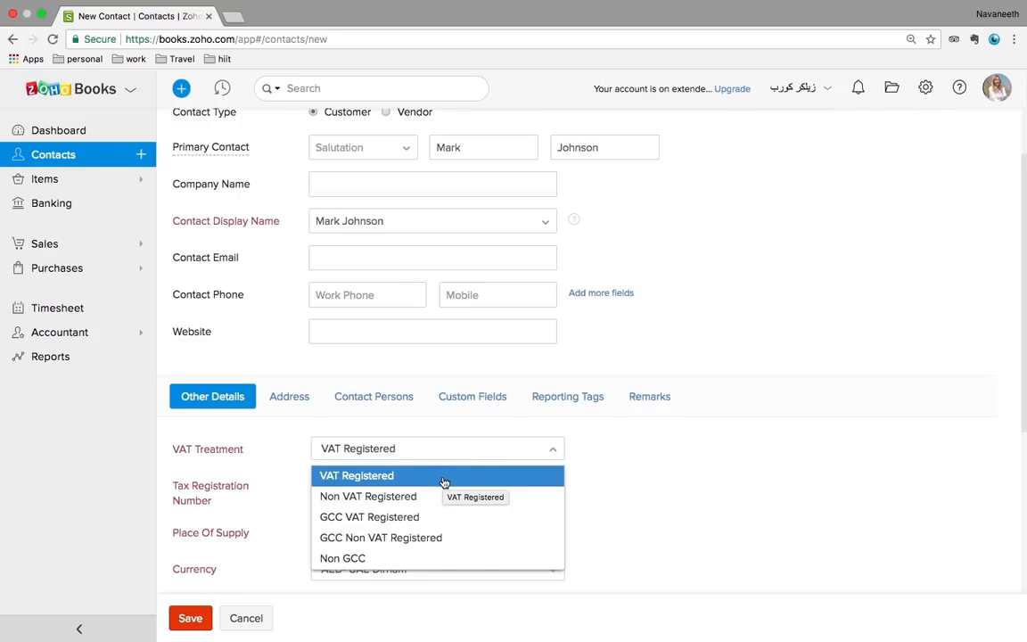
Try the Non VAT Registered and GCC VAT Registered treatments and browse their places of supply
{"action": "left_click", "coordinate": [381, 497]}
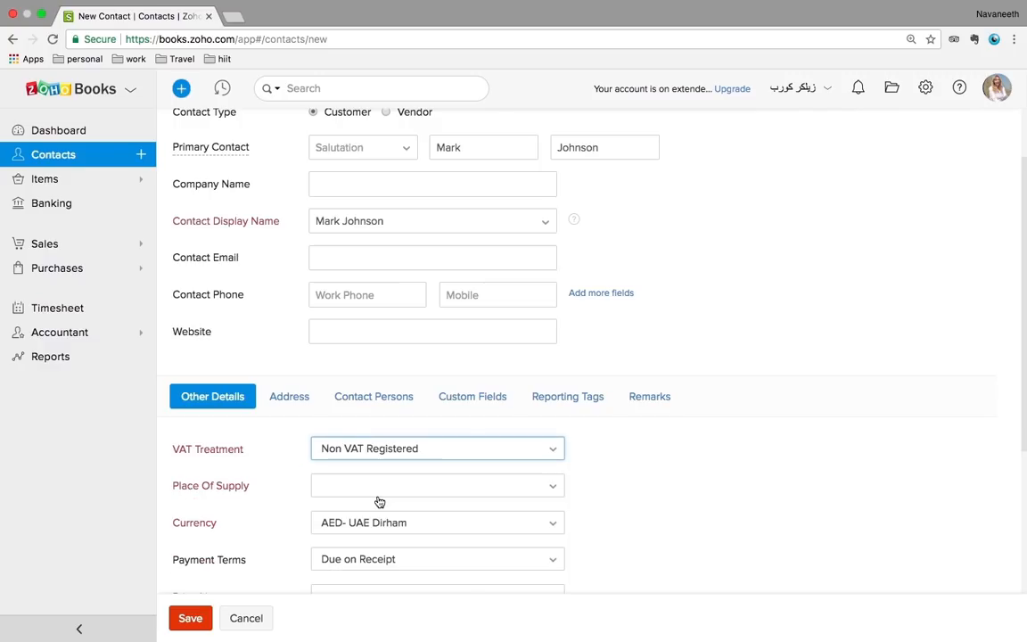
{"action": "left_click", "coordinate": [515, 489]}
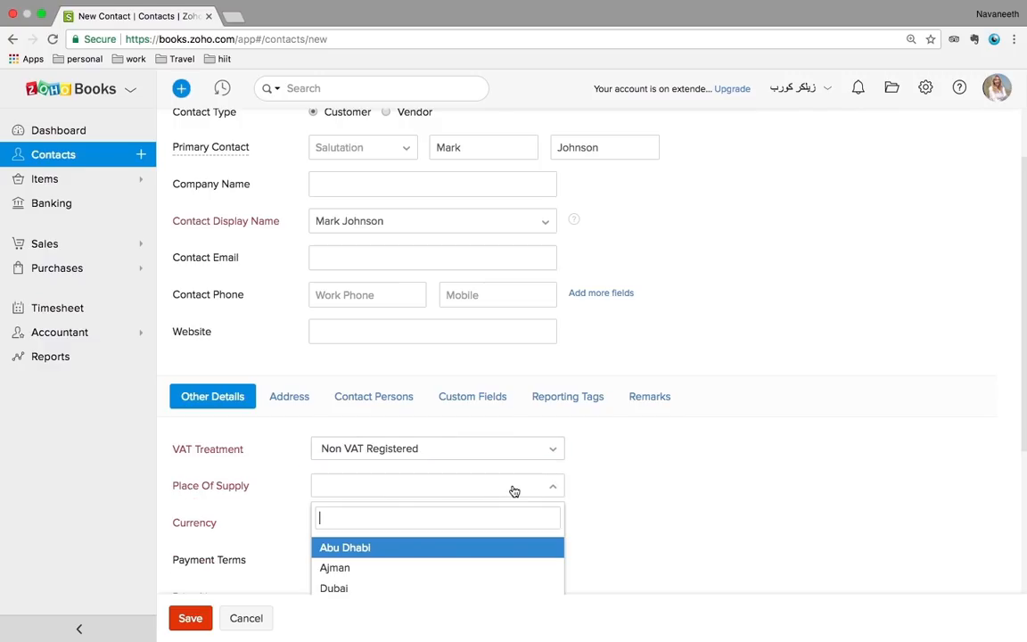
{"action": "scroll", "coordinate": [514, 490], "scroll_direction": "down", "scroll_amount": 1}
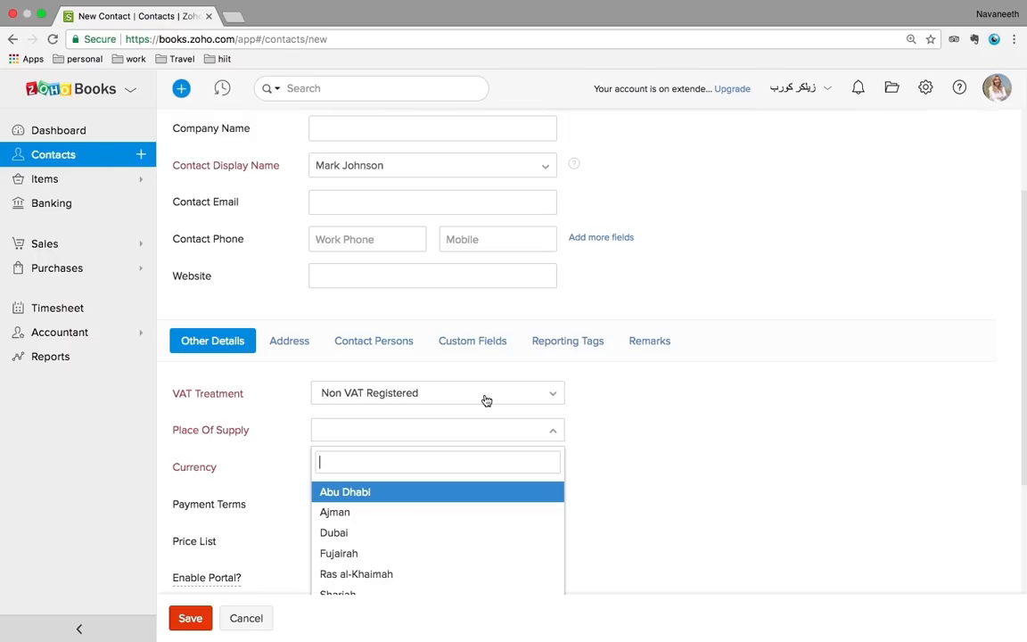
{"action": "left_click", "coordinate": [486, 400]}
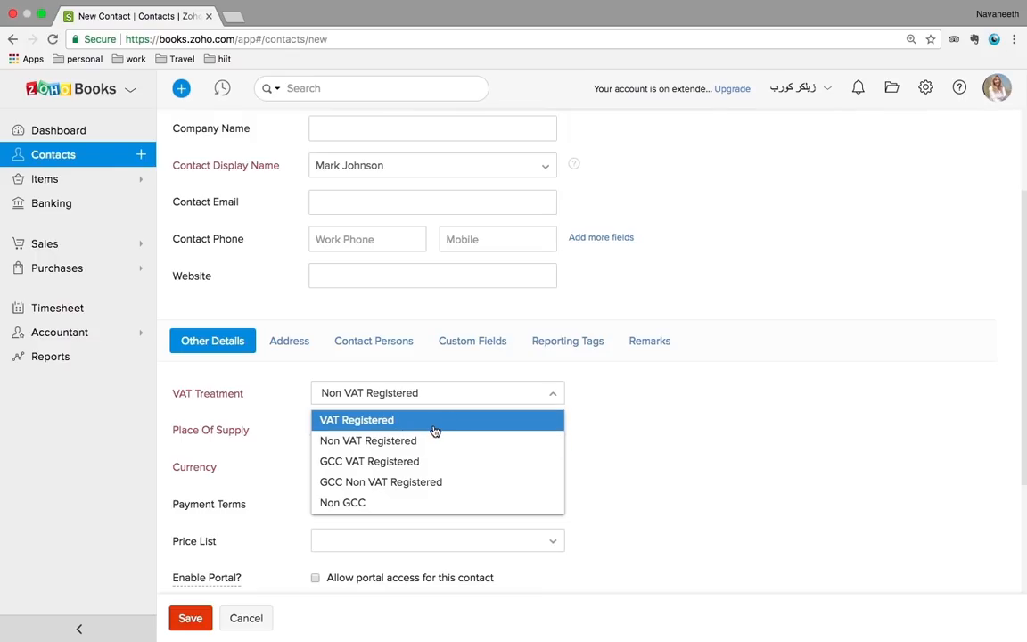
{"action": "left_click", "coordinate": [382, 462]}
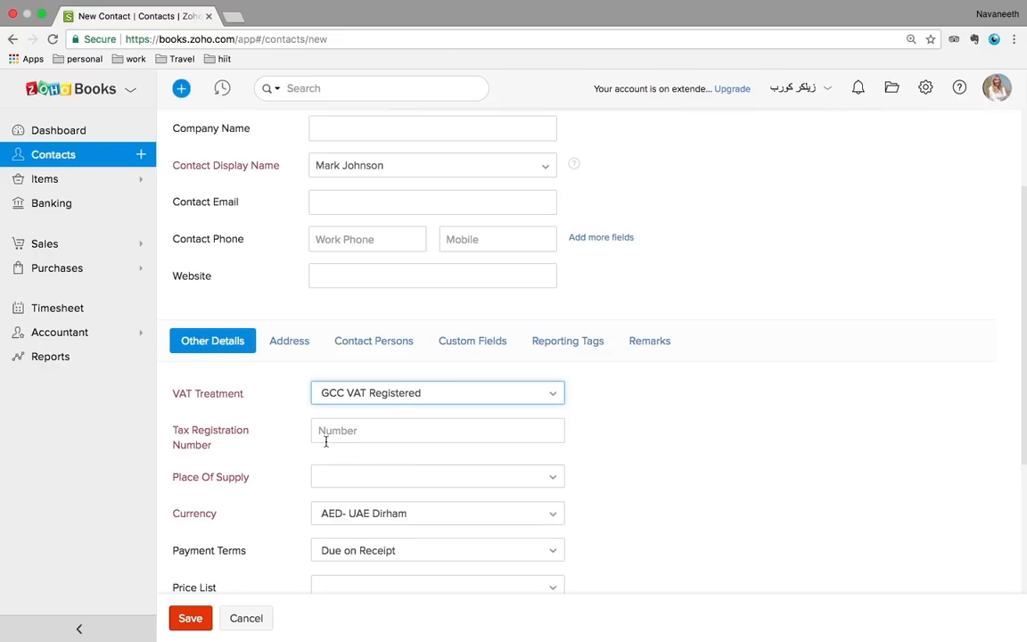
{"action": "left_click", "coordinate": [360, 487]}
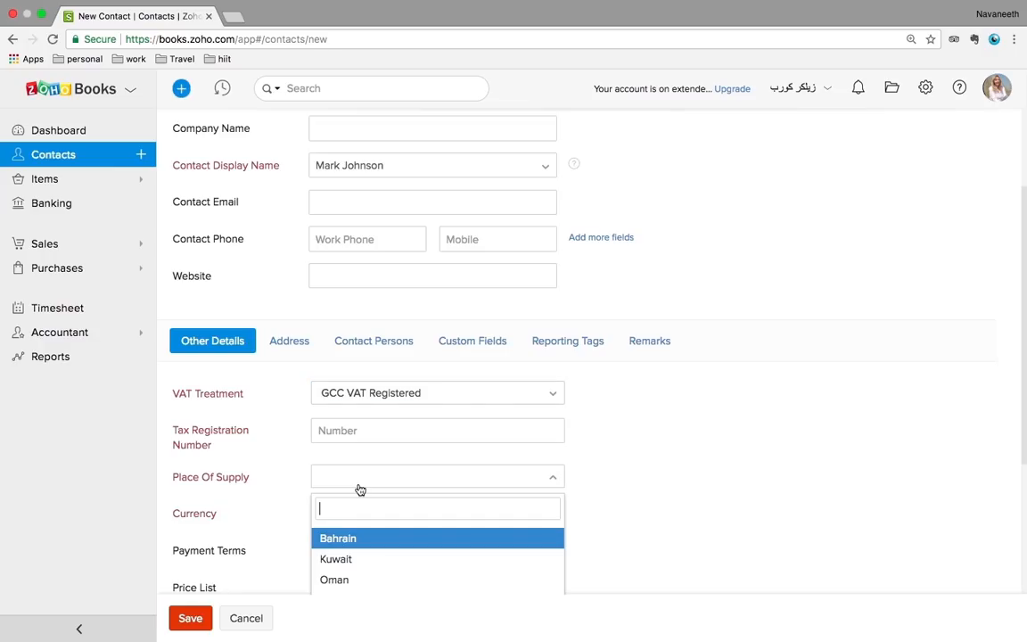
{"action": "scroll", "coordinate": [361, 489], "scroll_direction": "down", "scroll_amount": 3}
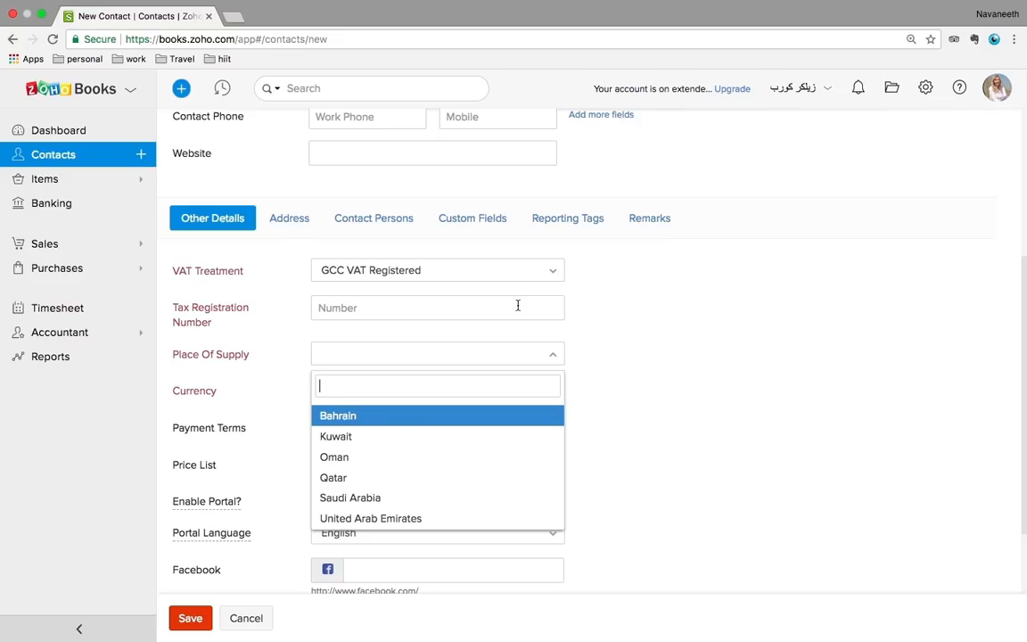
Return the customer to VAT Registered, entering a tax registration number and choosing Dubai as place of supply
{"action": "left_click", "coordinate": [477, 273]}
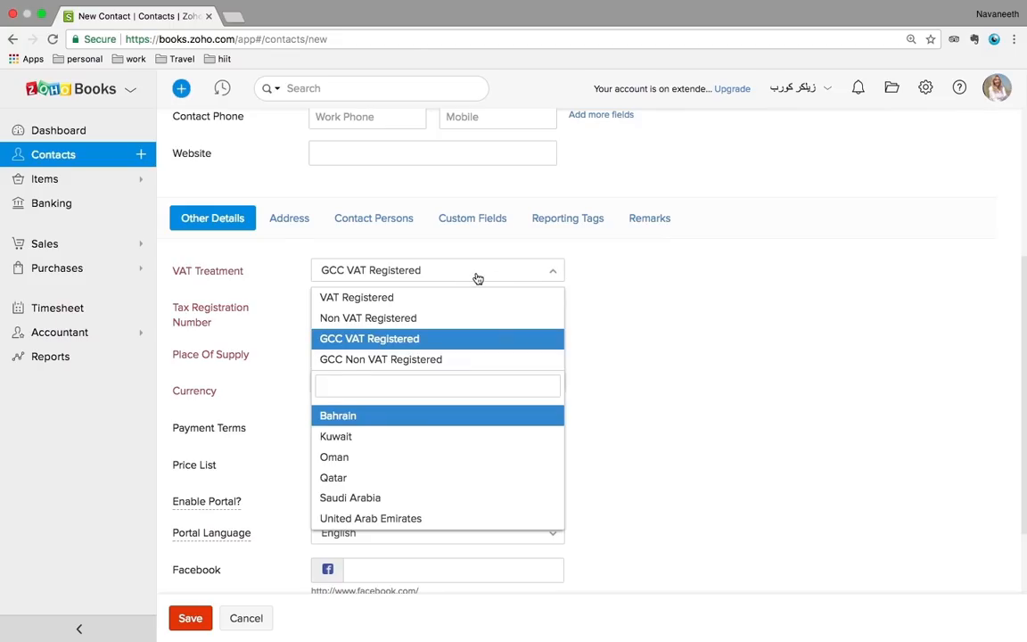
{"action": "left_click", "coordinate": [378, 297]}
{"action": "left_click", "coordinate": [357, 305]}
{"action": "type", "text": "12345678"}
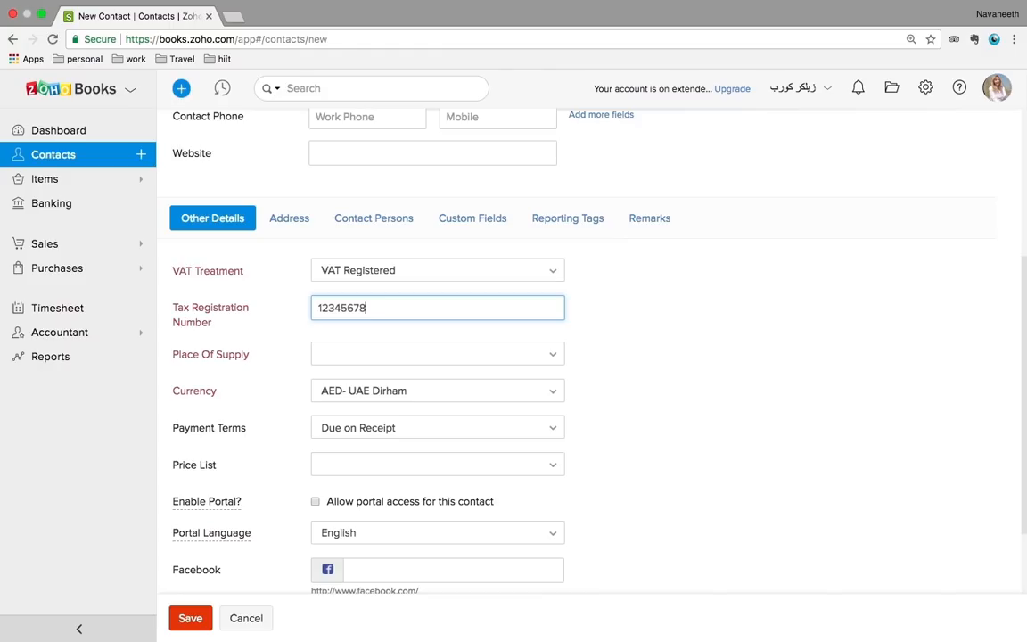
{"action": "left_click", "coordinate": [351, 357]}
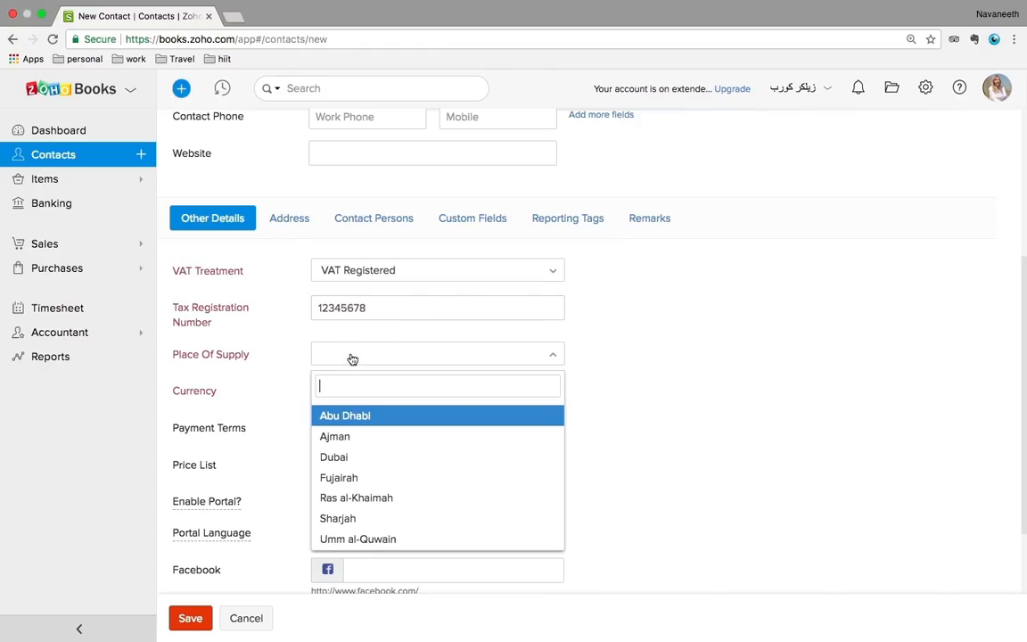
{"action": "left_click", "coordinate": [345, 454]}
{"action": "scroll", "coordinate": [656, 429], "scroll_direction": "down", "scroll_amount": 3}
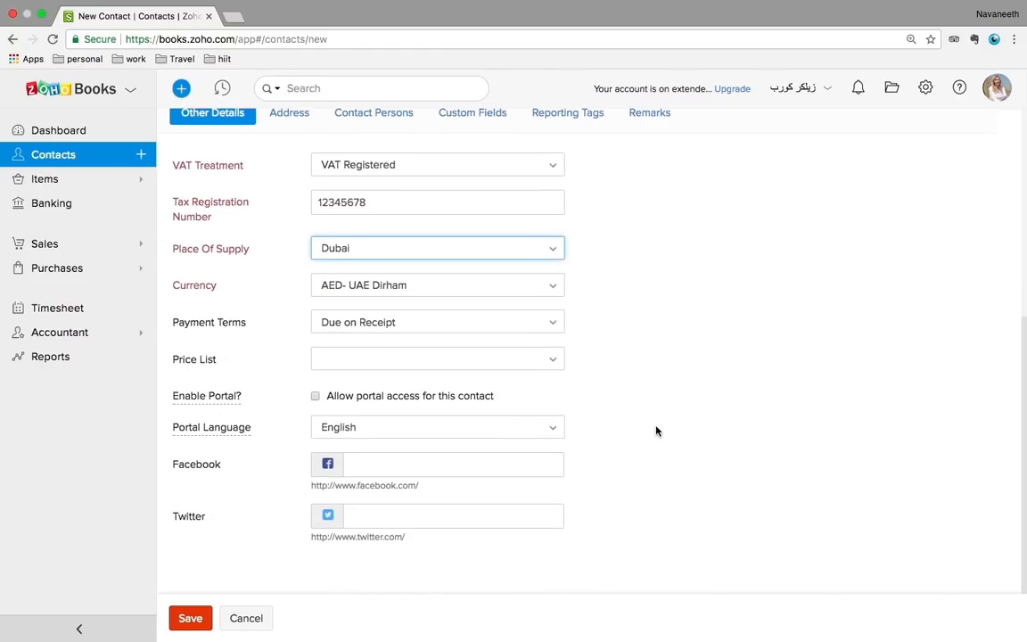
Save the new customer contact and review its Comments and Sales tabs
{"action": "left_click", "coordinate": [187, 620]}
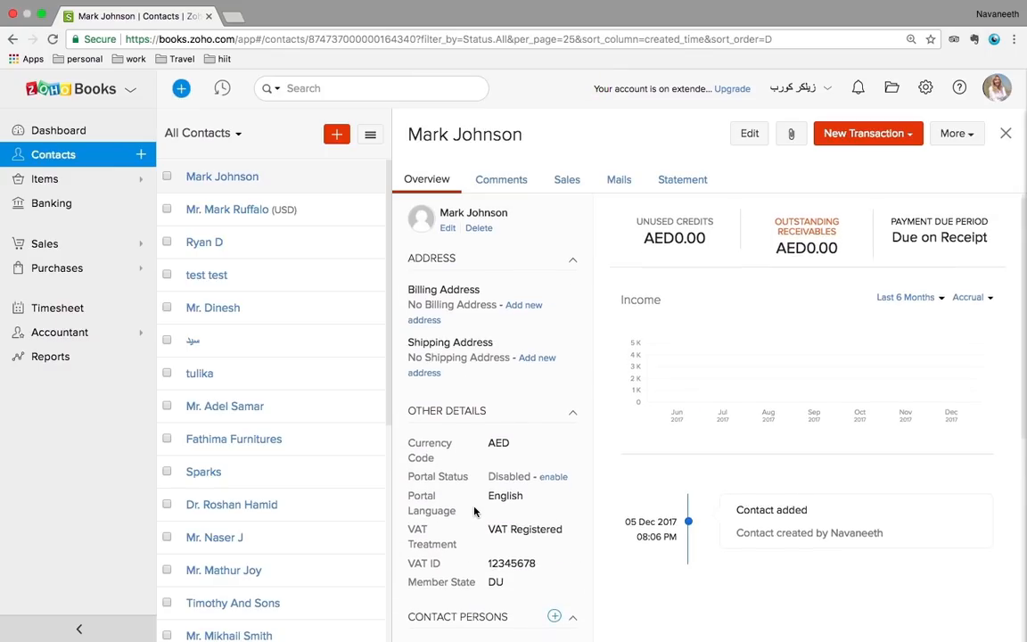
{"action": "scroll", "coordinate": [543, 450], "scroll_direction": "down", "scroll_amount": 3}
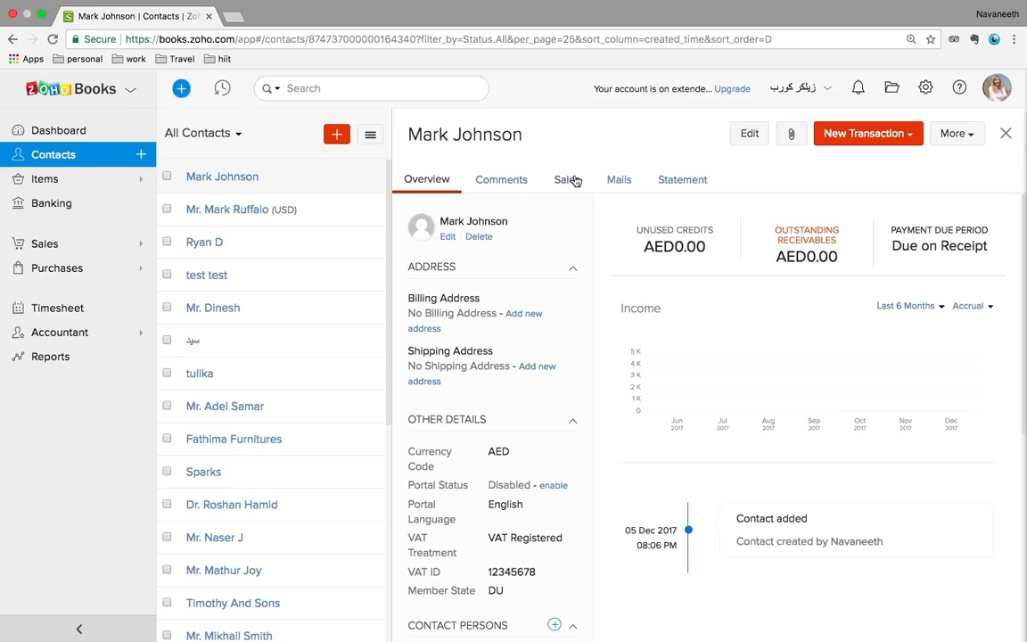
{"action": "left_click", "coordinate": [515, 183]}
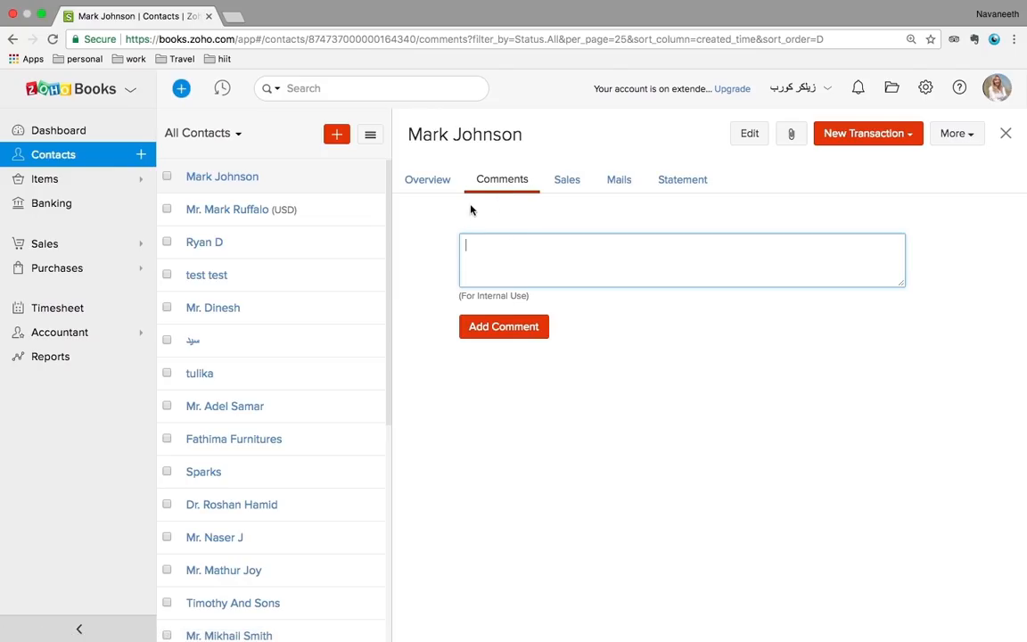
{"action": "left_click", "coordinate": [571, 182]}
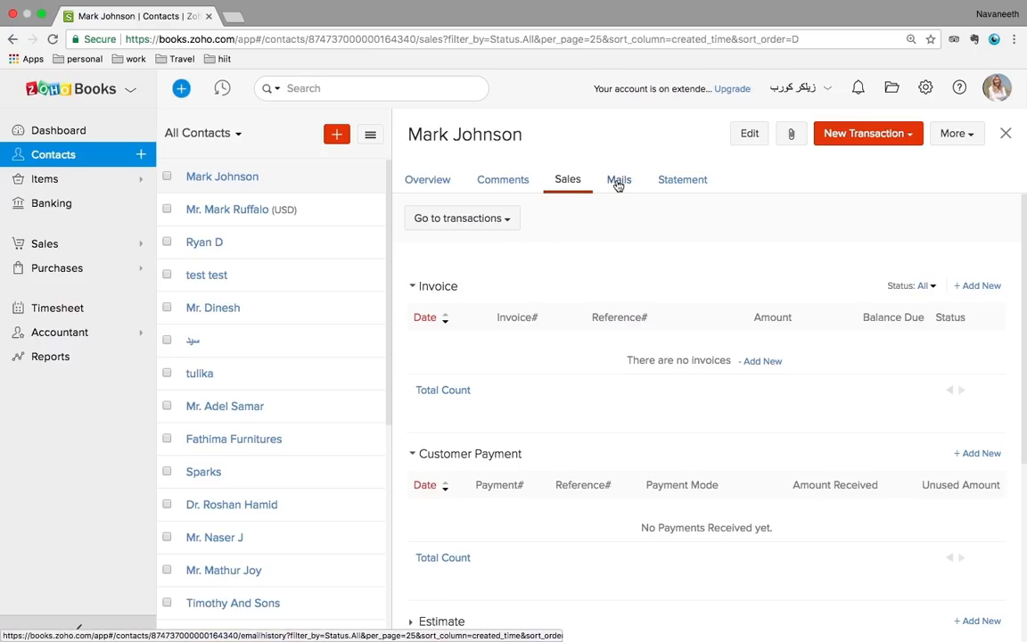
Check the customer's mails and statement, then view another contact's December 2017 statement showing AED 0.00 due
{"action": "left_click", "coordinate": [618, 182]}
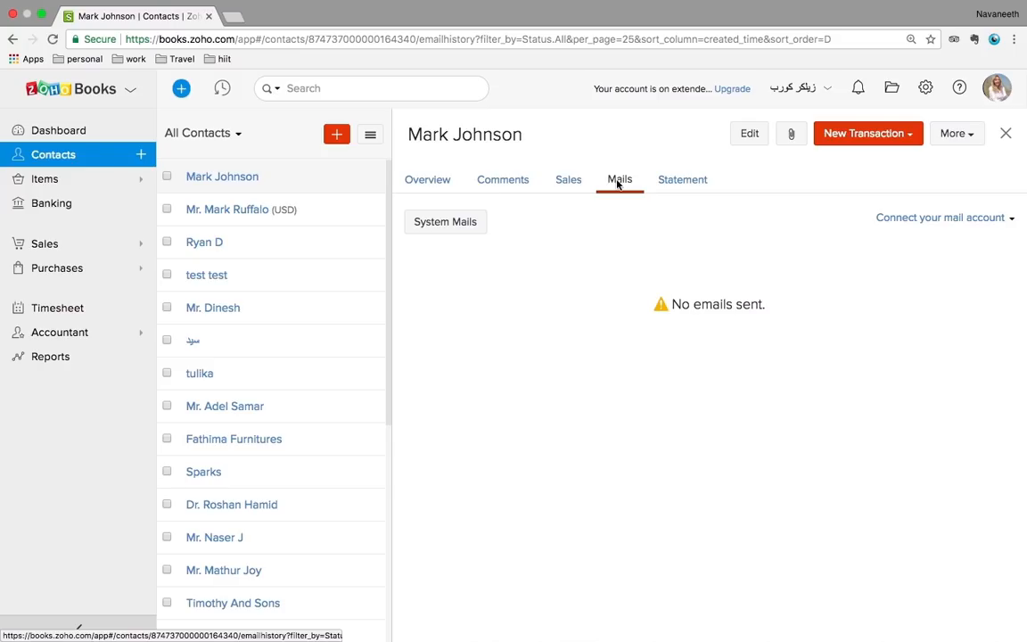
{"action": "left_click", "coordinate": [695, 184]}
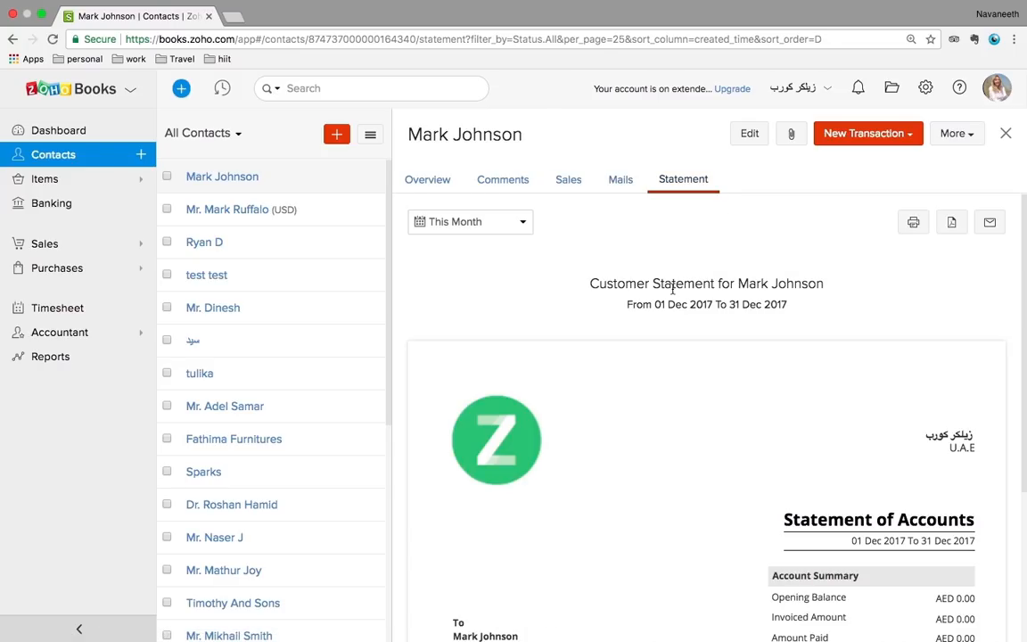
{"action": "scroll", "coordinate": [783, 519], "scroll_direction": "down", "scroll_amount": 5}
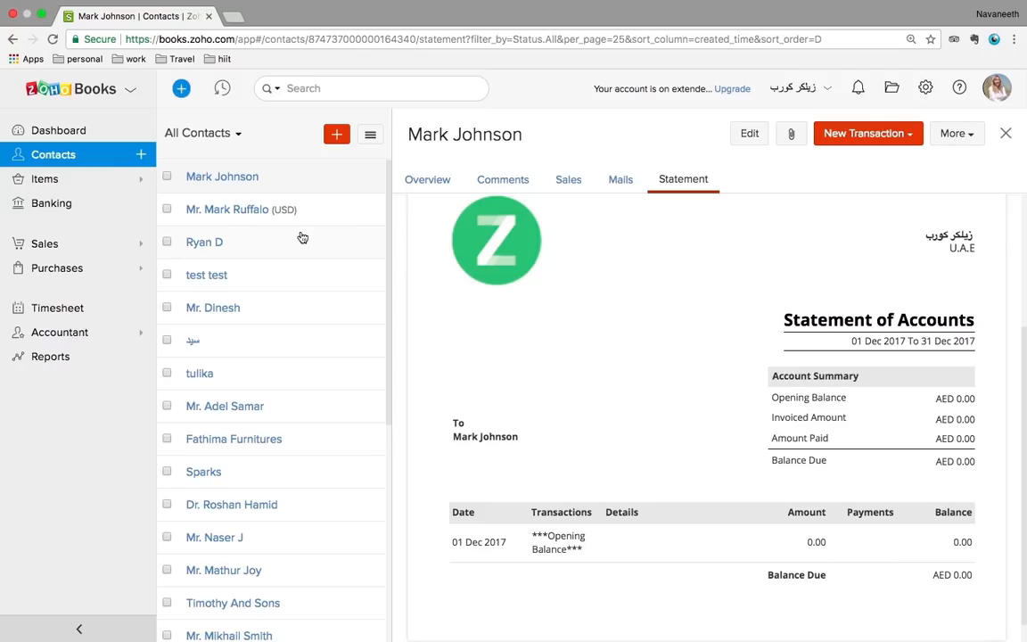
{"action": "left_click", "coordinate": [232, 308]}
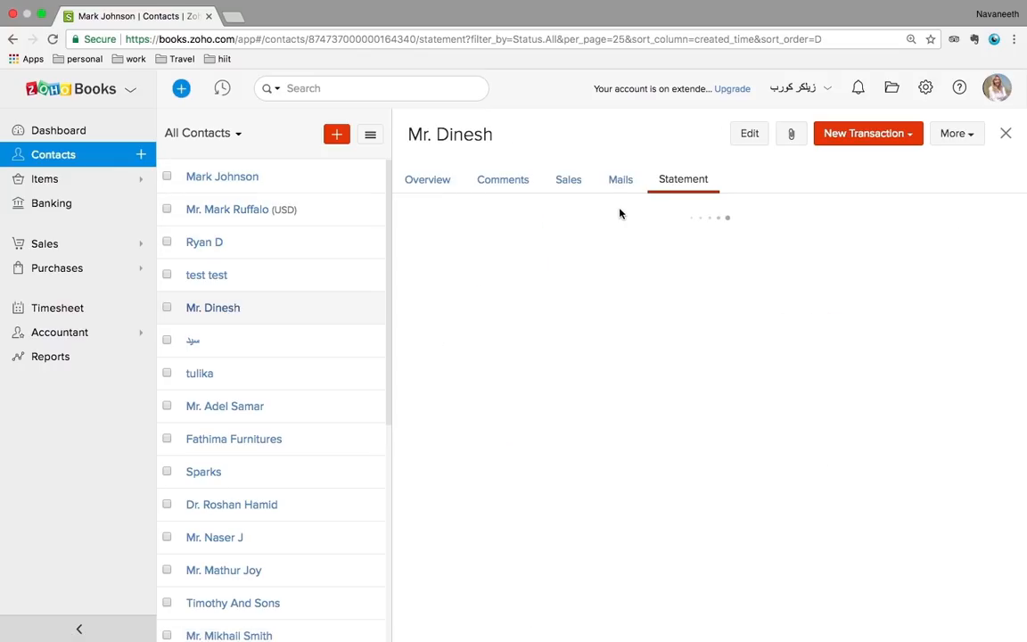
{"action": "scroll", "coordinate": [767, 434], "scroll_direction": "down", "scroll_amount": 5}
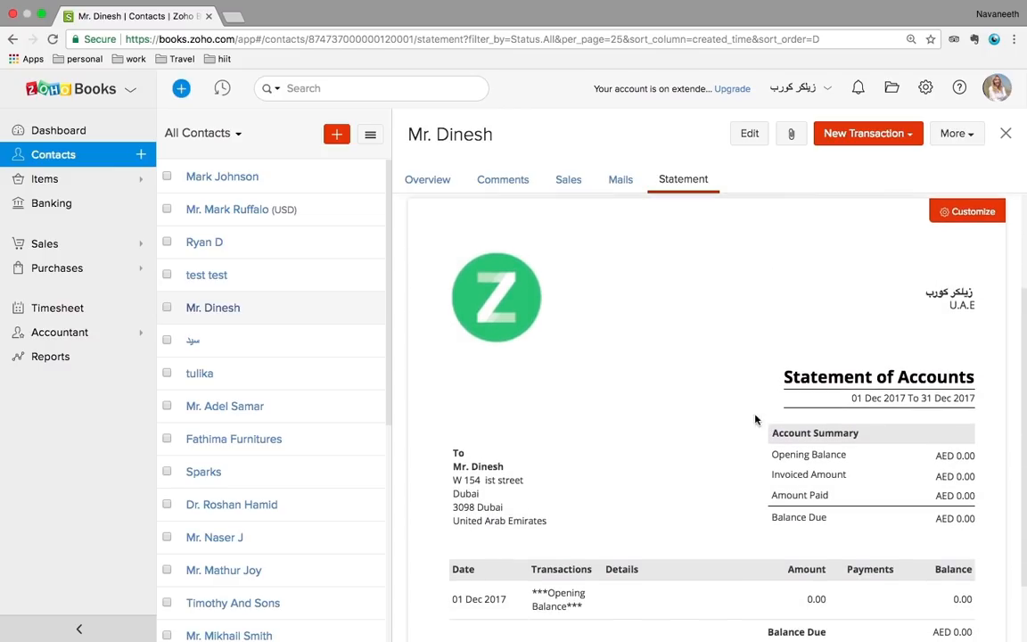
Open the Active Items list under Items, showing PC at AED1,200.00 with 110.00 in stock
{"action": "left_click", "coordinate": [46, 179]}
{"action": "left_click", "coordinate": [51, 204]}
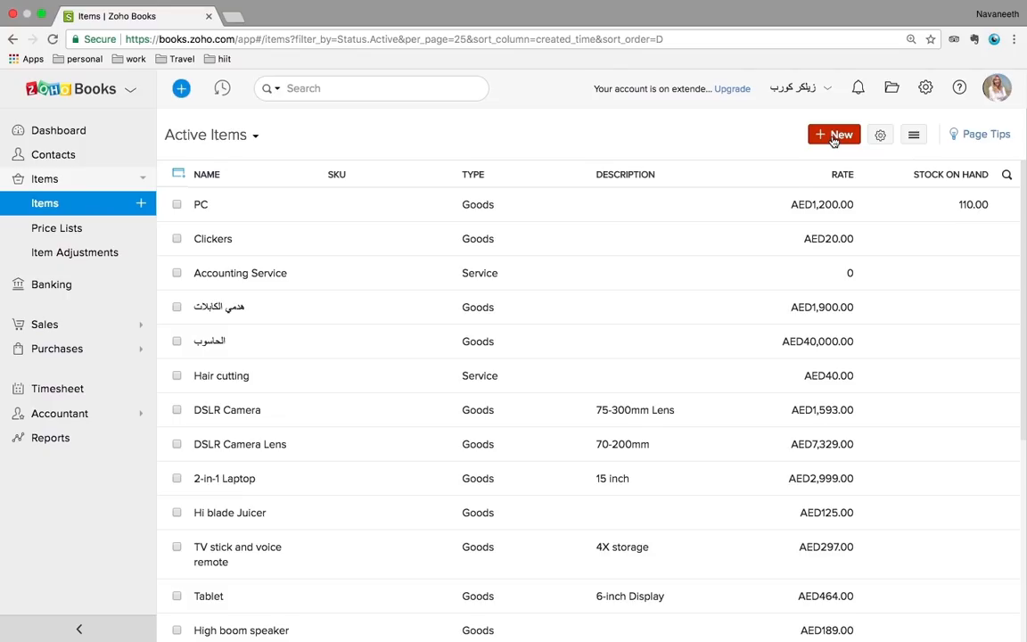
Create a new item named 'Laptop covers' measured in pieces
{"action": "left_click", "coordinate": [833, 138]}
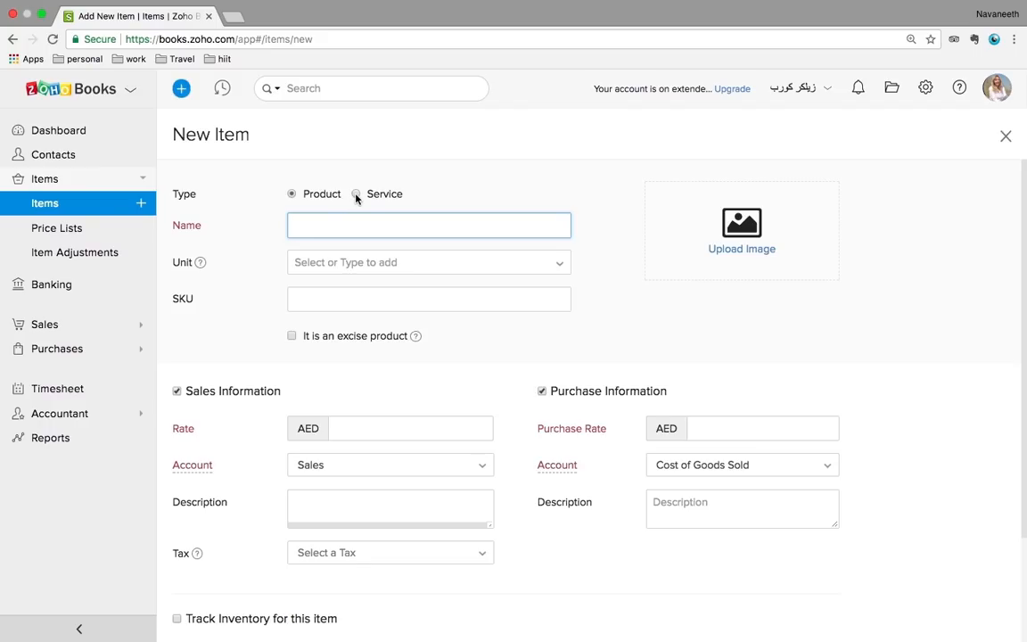
{"action": "type", "text": "Laptop covers"}
{"action": "left_click", "coordinate": [331, 264]}
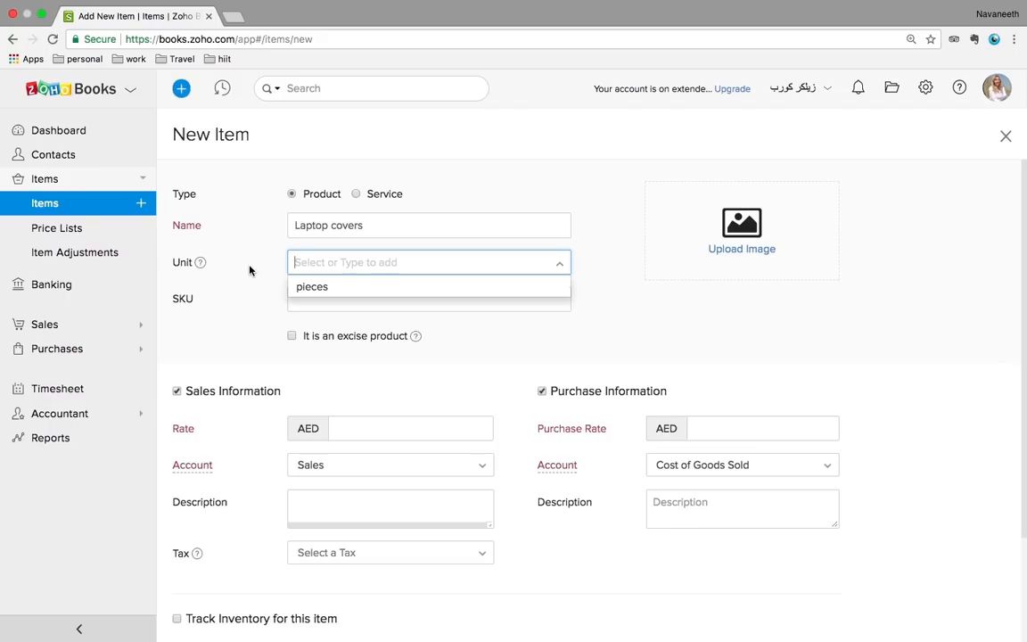
{"action": "left_click", "coordinate": [304, 288]}
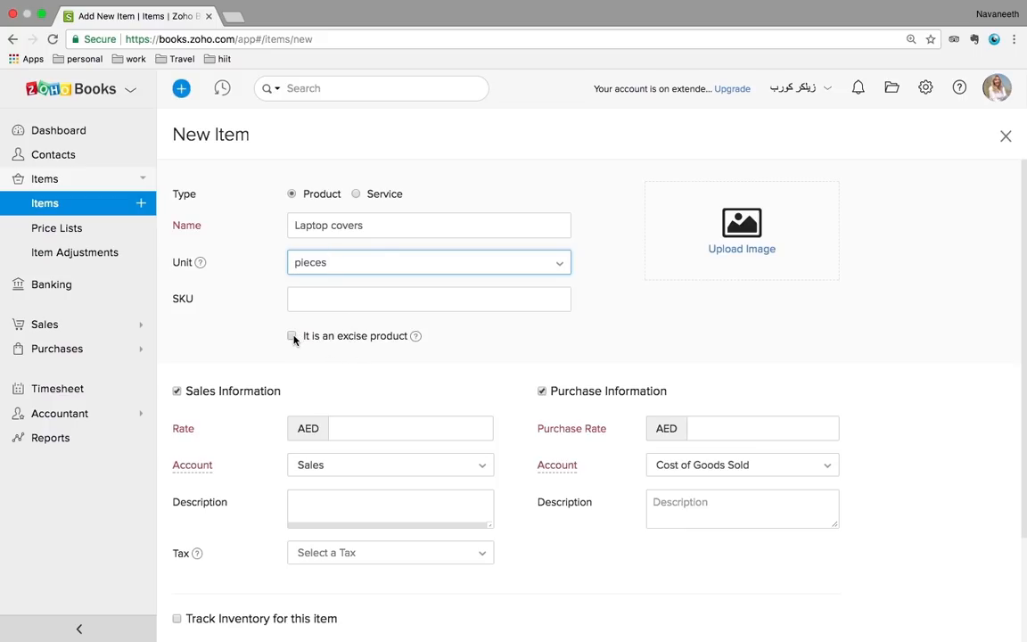
{"action": "scroll", "coordinate": [540, 364], "scroll_direction": "down", "scroll_amount": 2}
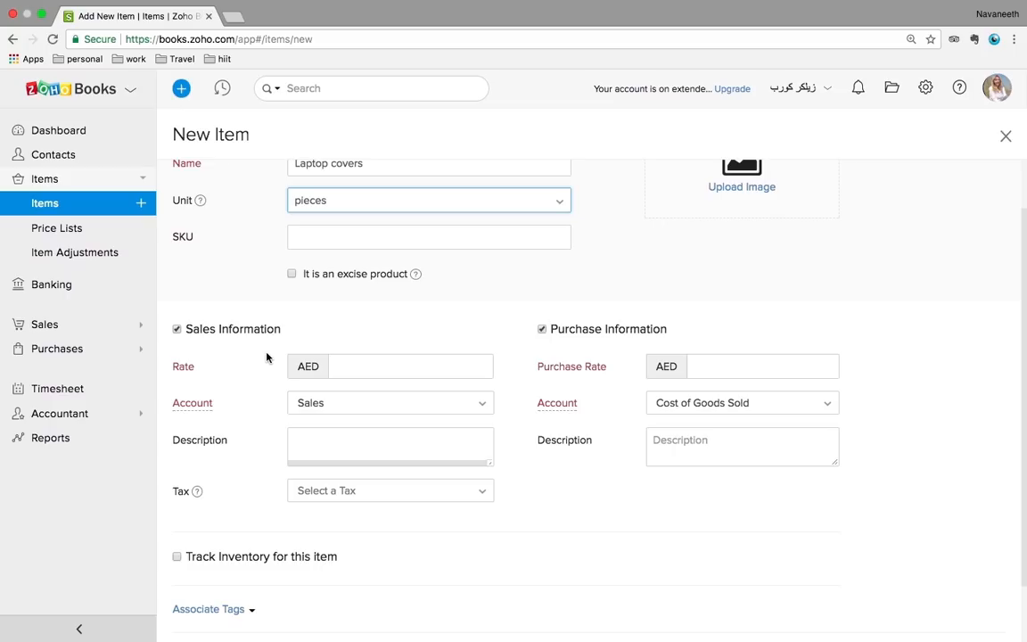
Turn off purchase information and set a selling rate of 150 with Sales as the income account
{"action": "left_click", "coordinate": [543, 330]}
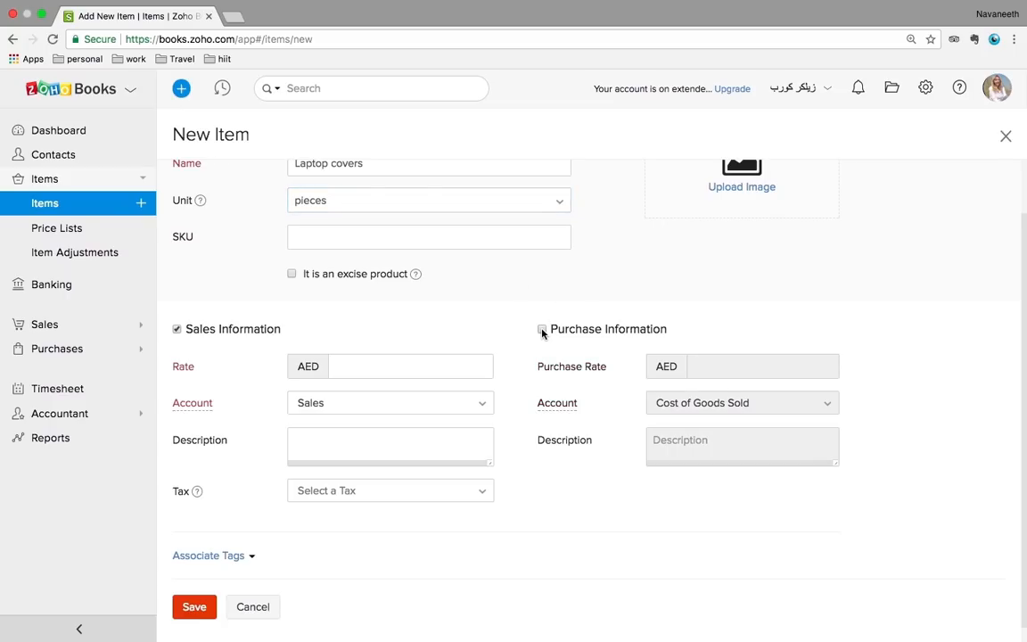
{"action": "left_click", "coordinate": [344, 364]}
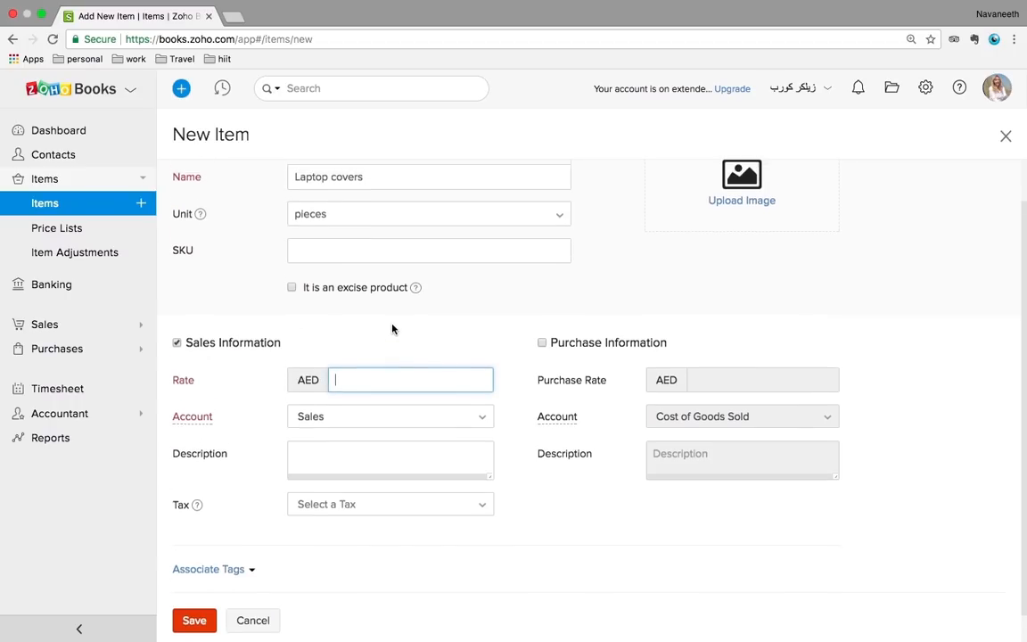
{"action": "type", "text": "150"}
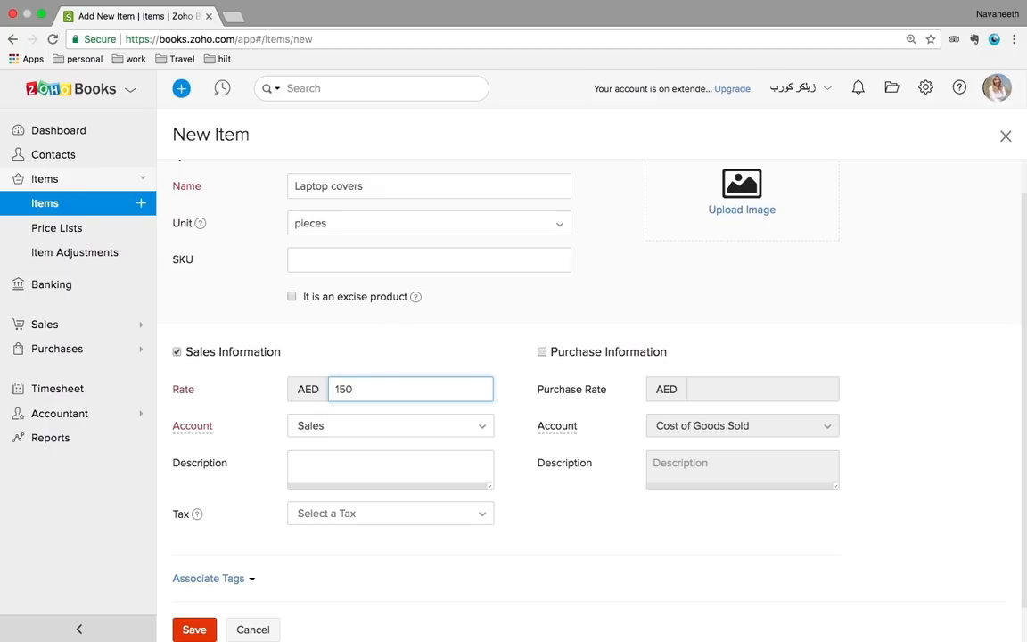
{"action": "left_click", "coordinate": [365, 432]}
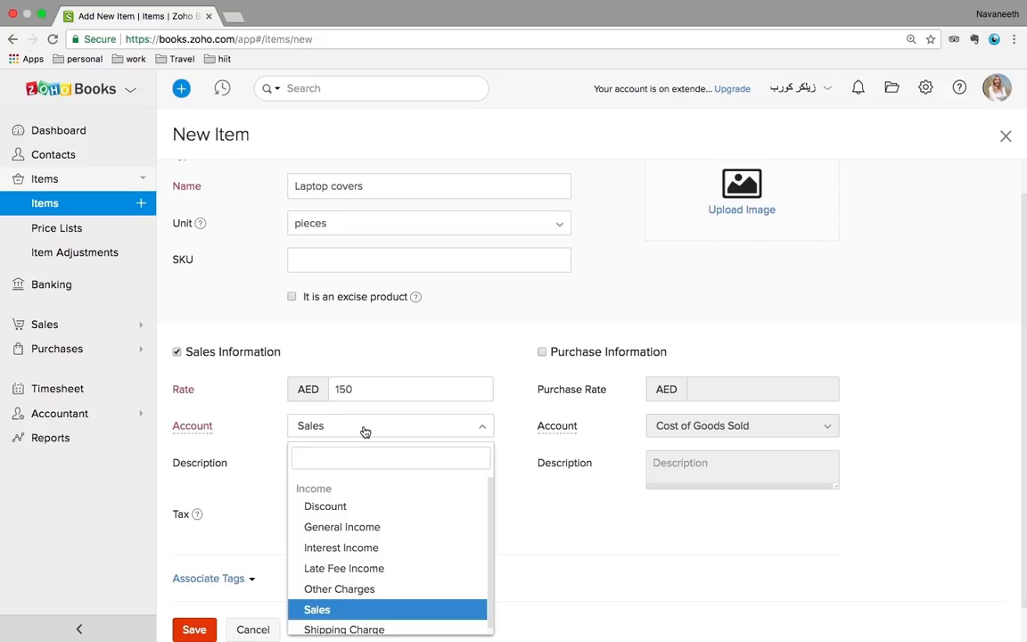
{"action": "left_click", "coordinate": [336, 609]}
{"action": "scroll", "coordinate": [422, 529], "scroll_direction": "down", "scroll_amount": 1}
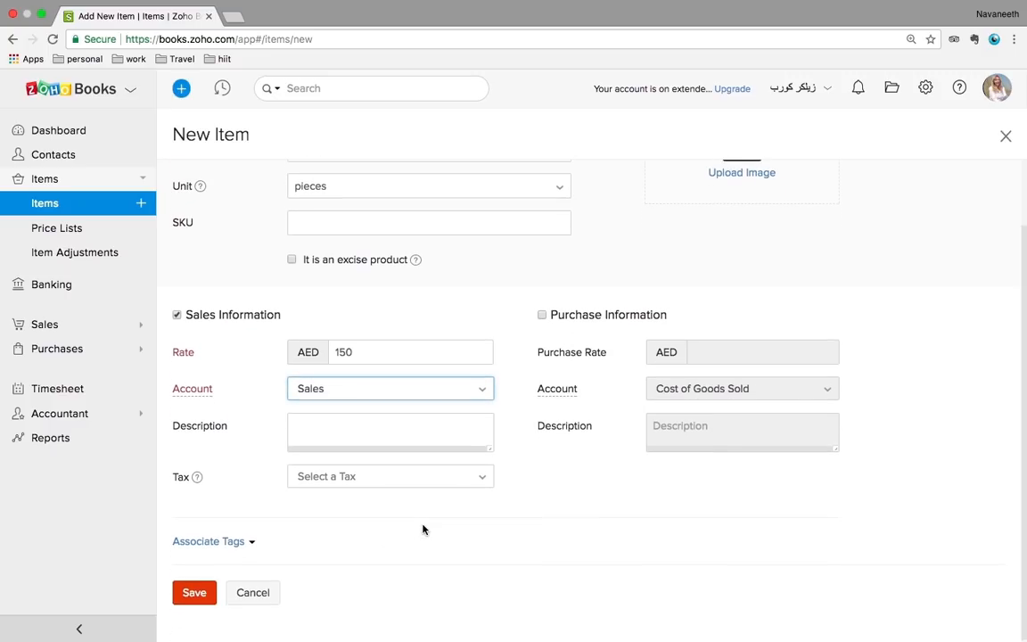
Apply the Standard Rate [5%] tax and save the Laptop covers item
{"action": "left_click", "coordinate": [387, 483]}
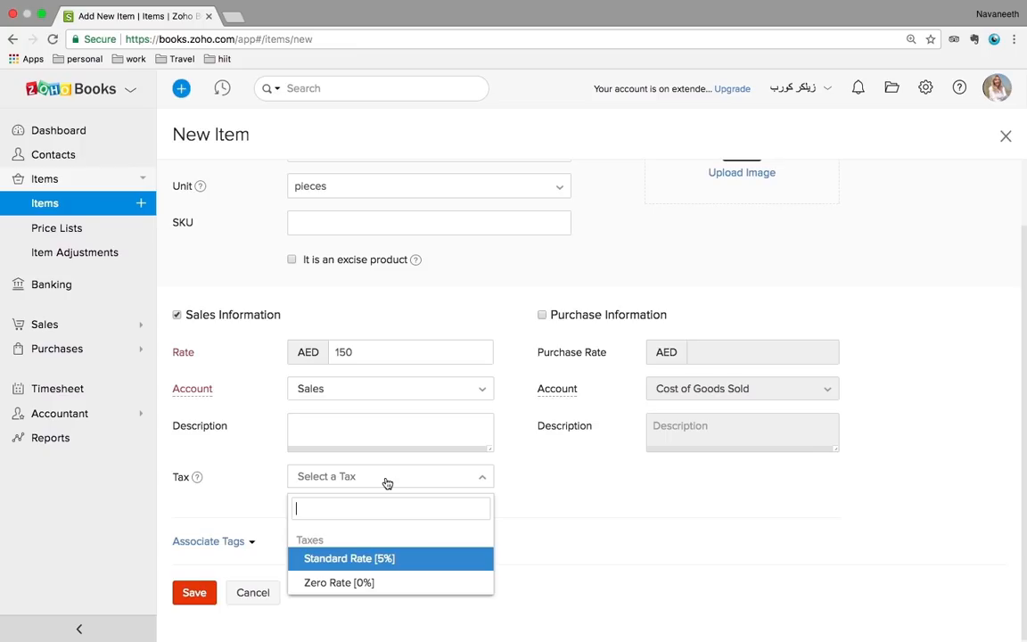
{"action": "left_click", "coordinate": [578, 502]}
{"action": "scroll", "coordinate": [577, 506], "scroll_direction": "down", "scroll_amount": 2}
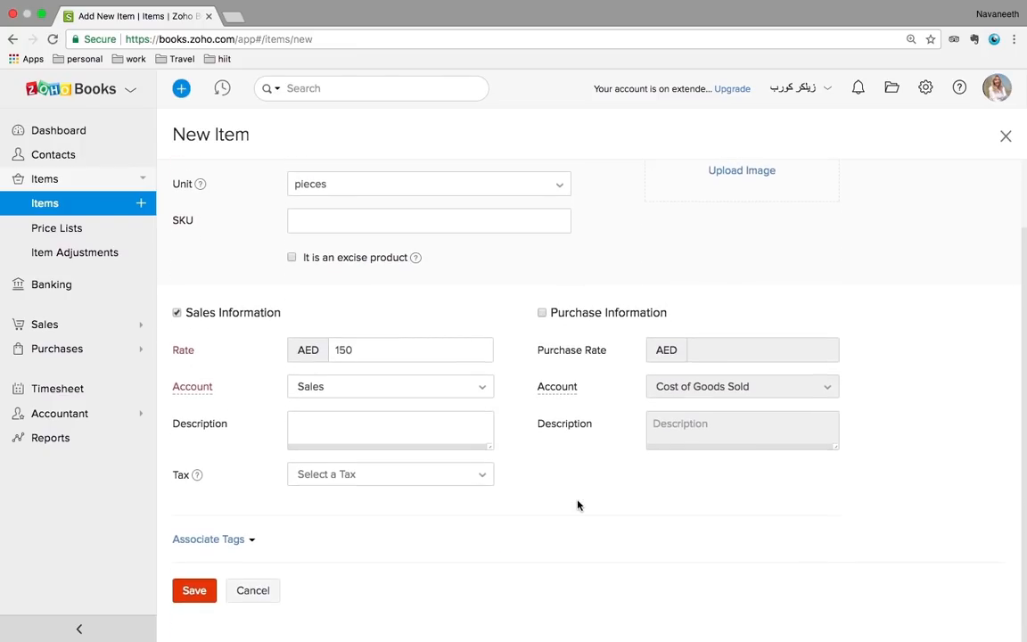
{"action": "left_click", "coordinate": [400, 475]}
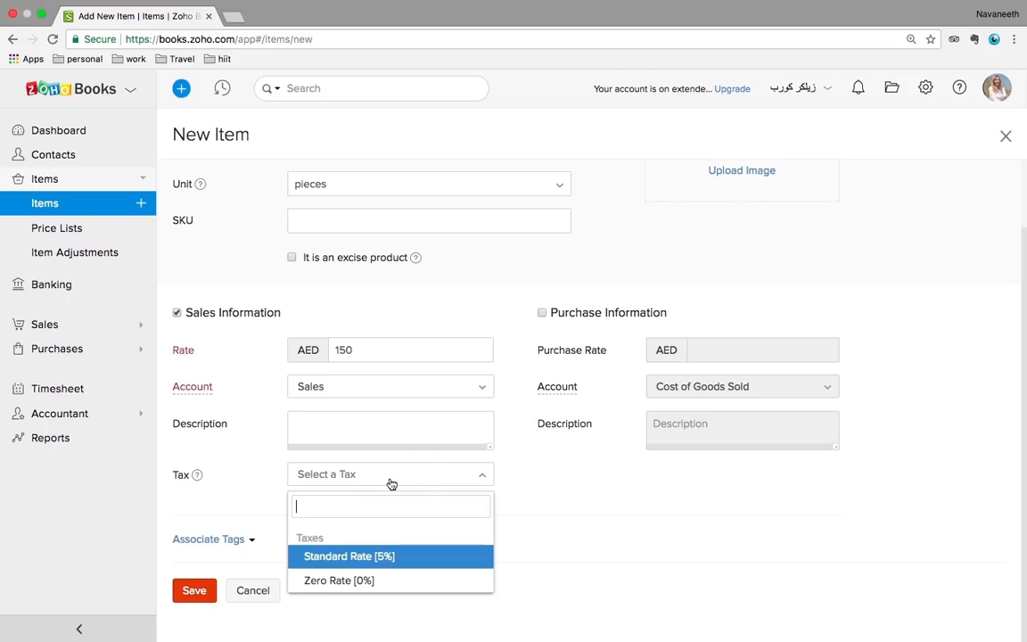
{"action": "left_click", "coordinate": [335, 556]}
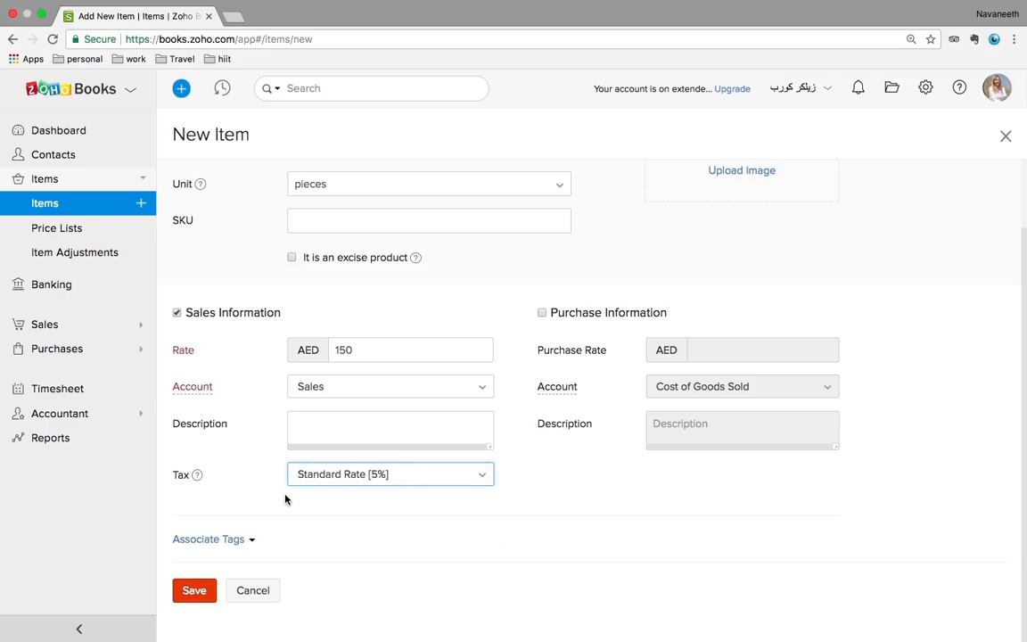
{"action": "left_click", "coordinate": [200, 592]}
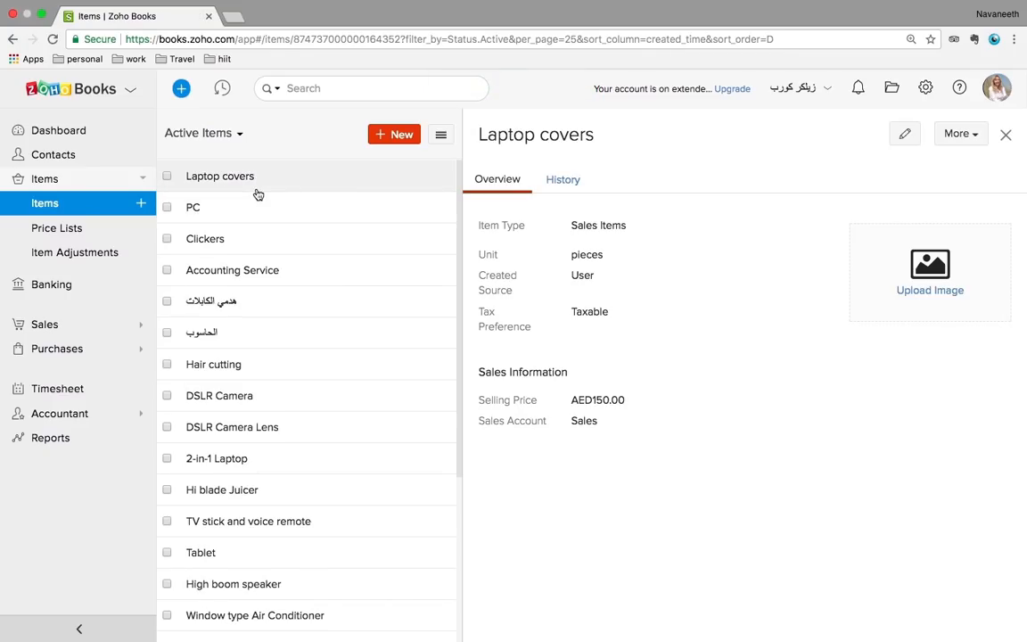
Scroll the items list, then open Price Lists showing the National day 10% Markdown list
{"action": "scroll", "coordinate": [294, 432], "scroll_direction": "down", "scroll_amount": 2}
{"action": "scroll", "coordinate": [295, 431], "scroll_direction": "down", "scroll_amount": 4}
{"action": "scroll", "coordinate": [295, 433], "scroll_direction": "up", "scroll_amount": 6}
{"action": "left_click", "coordinate": [51, 234]}
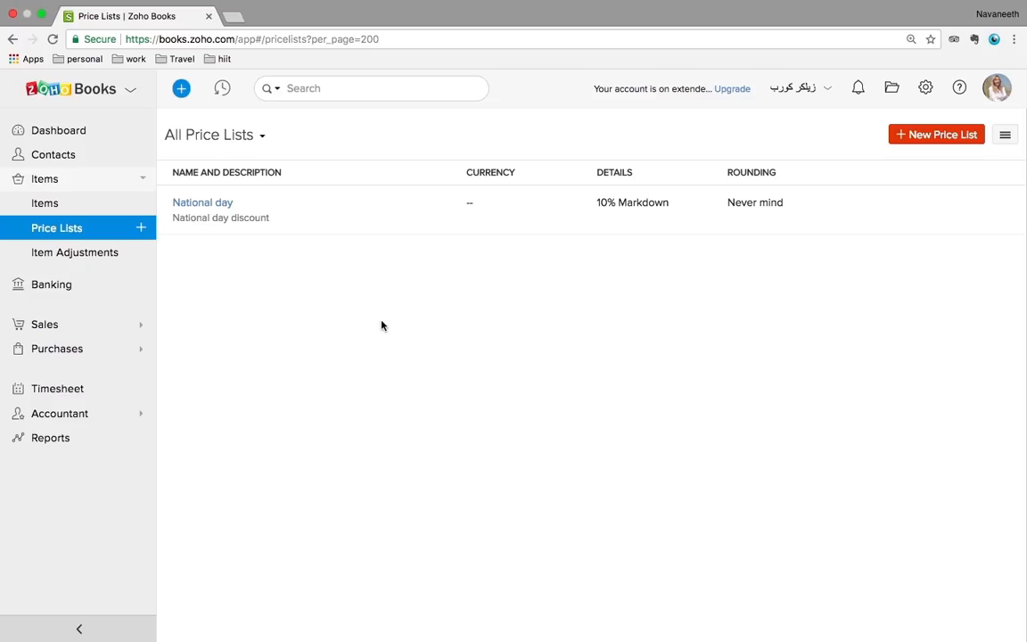
Open the National day price list and a blank new price list, then go to Inventory Adjustments
{"action": "left_click", "coordinate": [230, 208]}
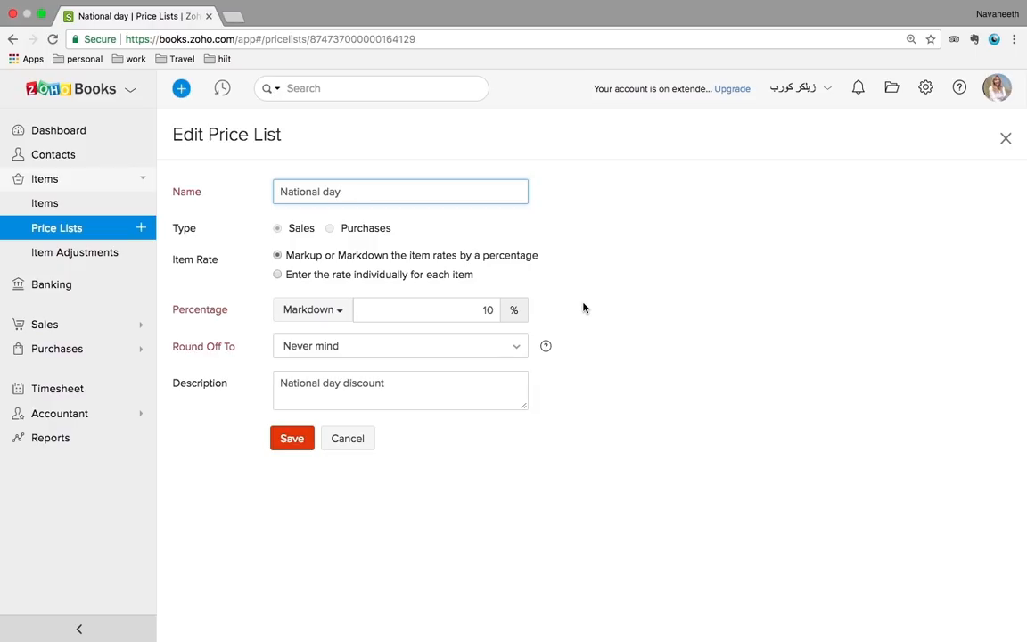
{"action": "left_click", "coordinate": [76, 229]}
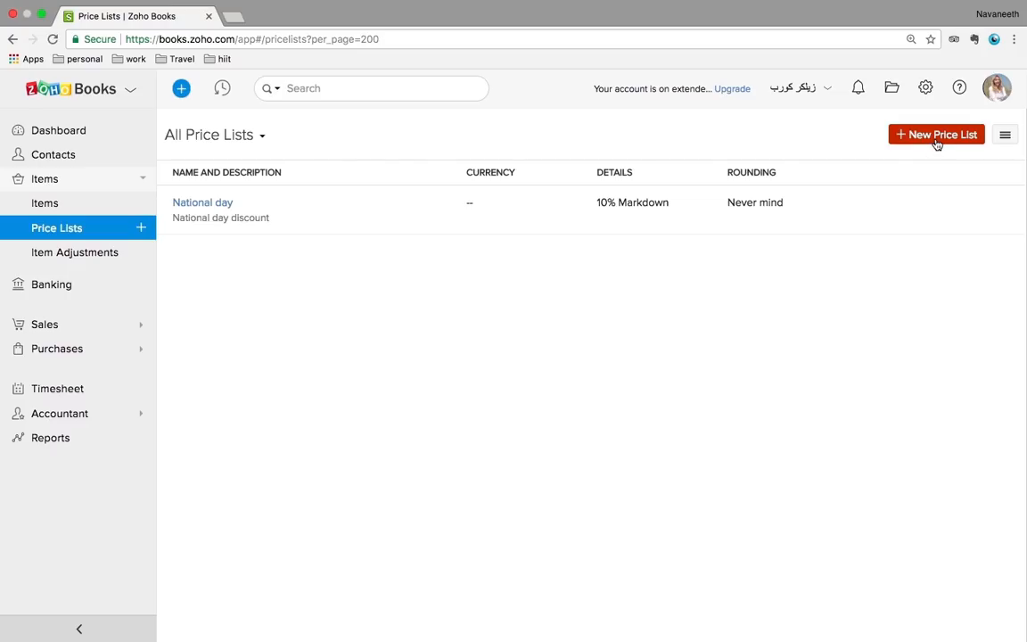
{"action": "left_click", "coordinate": [938, 136]}
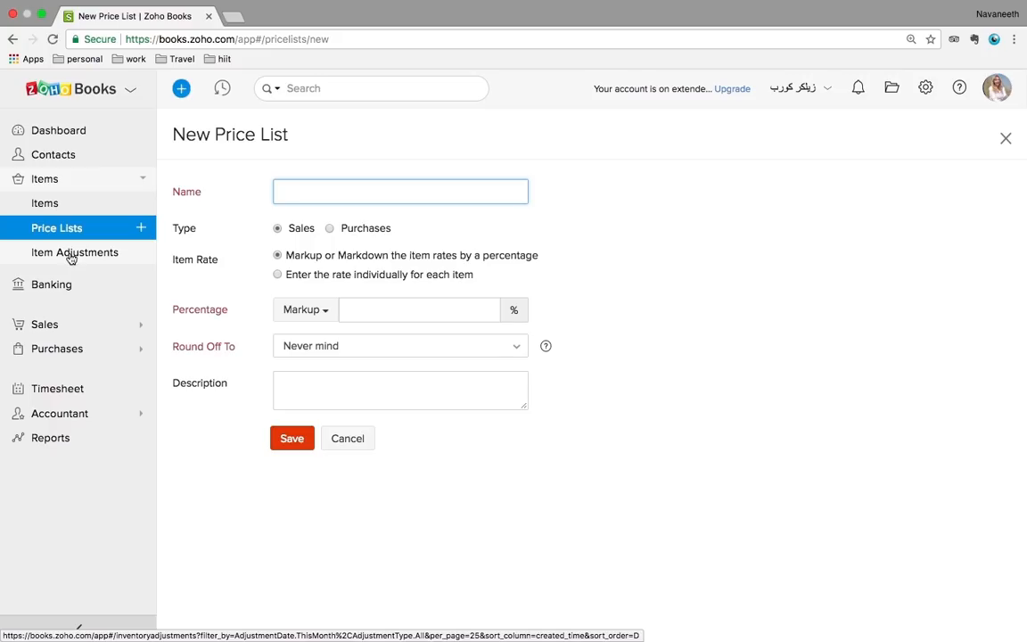
{"action": "left_click", "coordinate": [61, 254]}
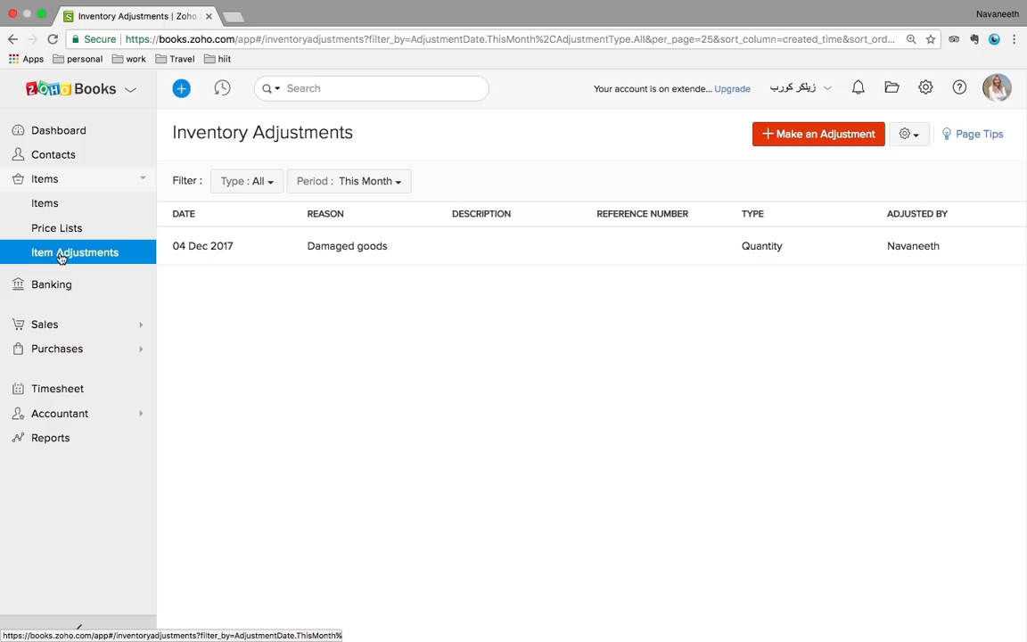
View the Damaged goods adjustment details, then start a new adjustment dated 05 Dec 2017
{"action": "left_click", "coordinate": [357, 252]}
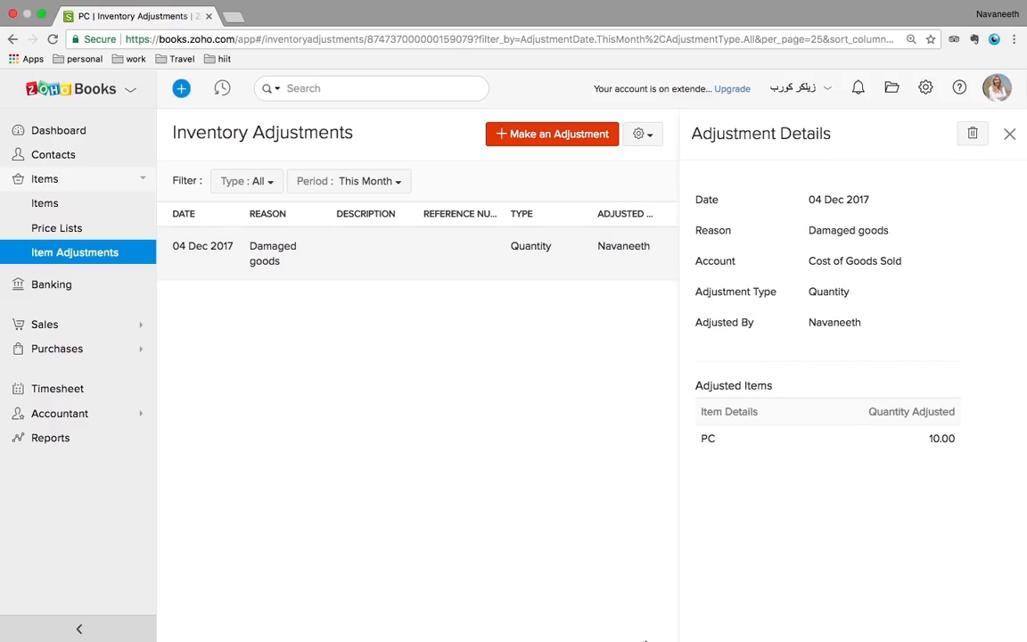
{"action": "mouse_move", "coordinate": [787, 624]}
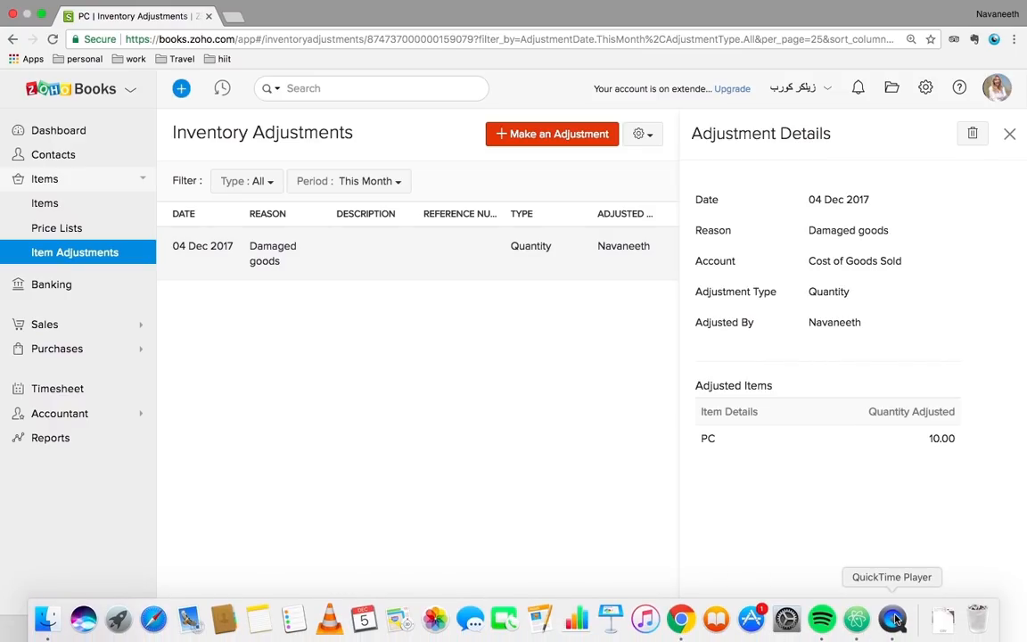
{"action": "right_click", "coordinate": [895, 618]}
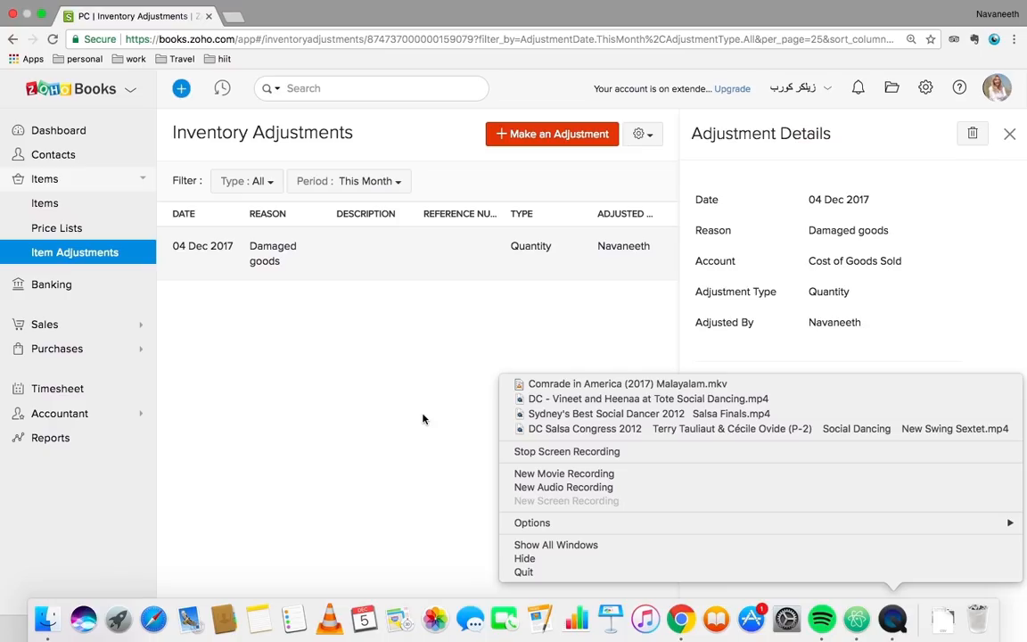
{"action": "left_click", "coordinate": [423, 418]}
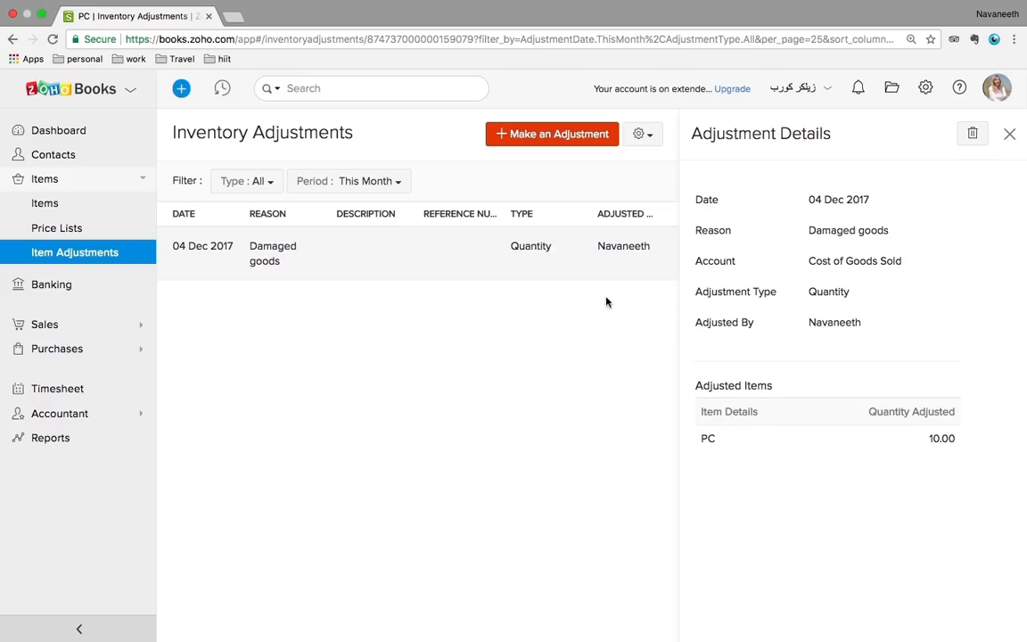
{"action": "left_click", "coordinate": [577, 135]}
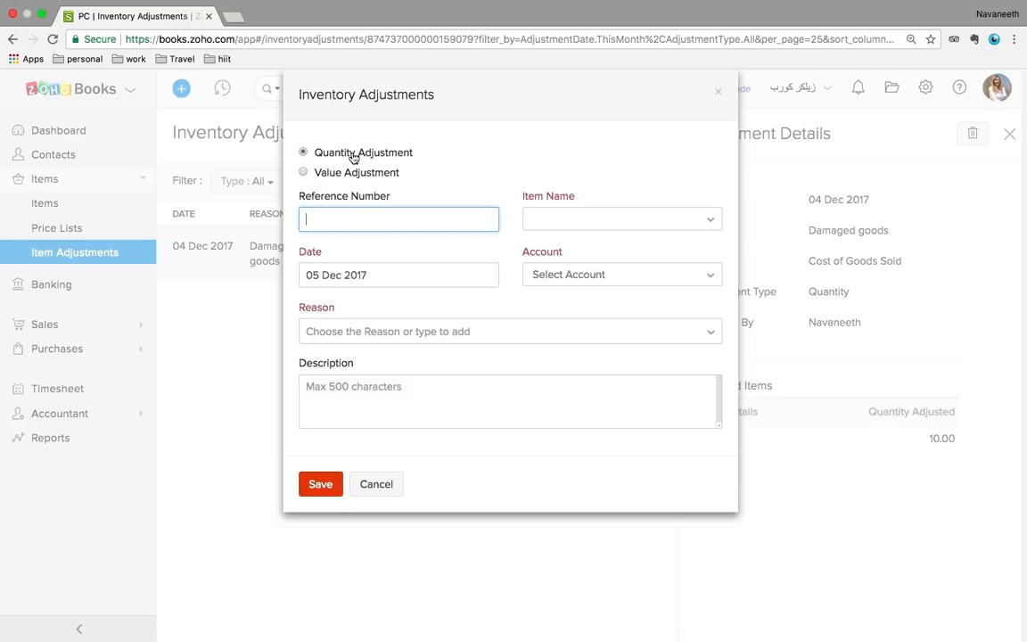
Begin a quantity adjustment for PC, then cancel it and close the details panel
{"action": "left_click", "coordinate": [303, 173]}
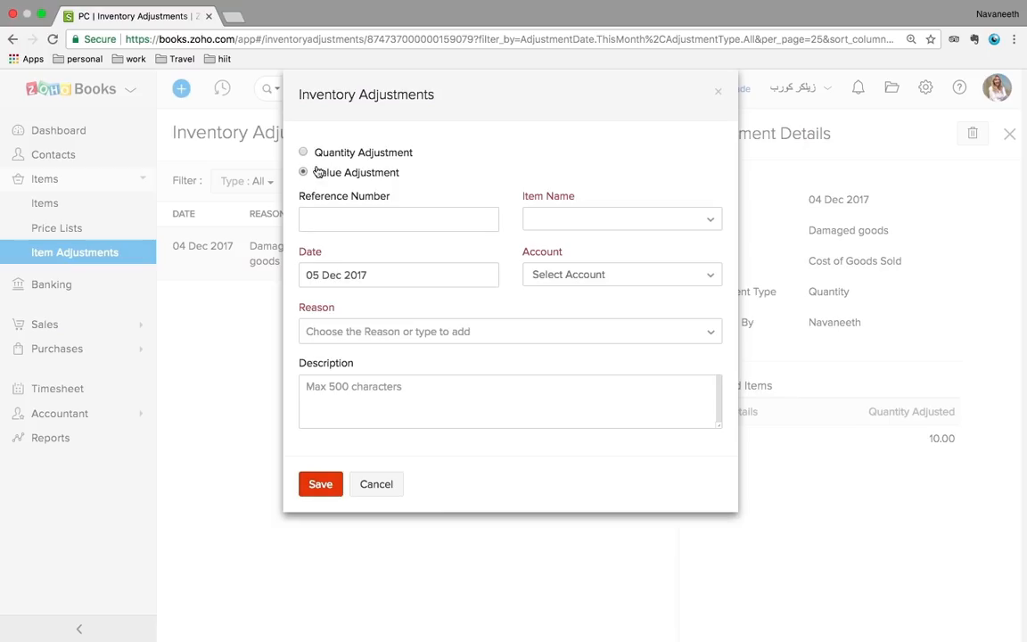
{"action": "left_click", "coordinate": [590, 227]}
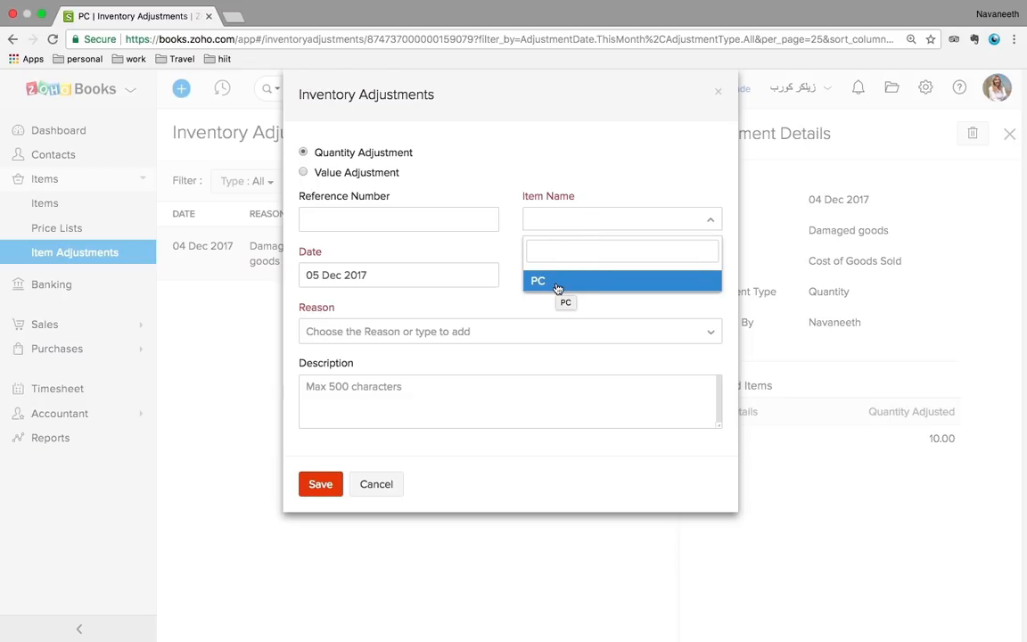
{"action": "left_click", "coordinate": [558, 284]}
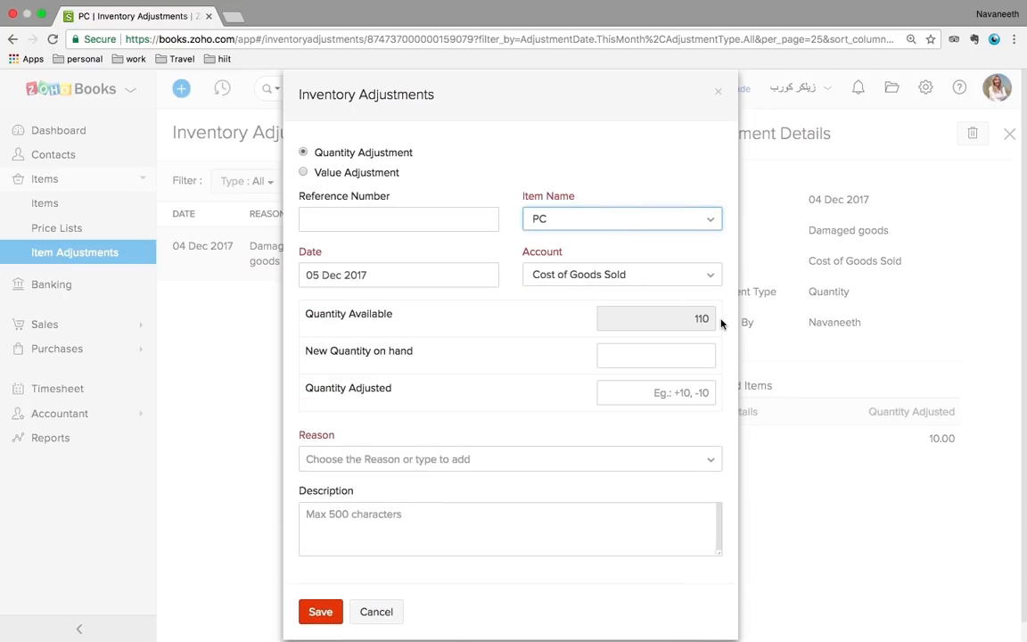
{"action": "left_click", "coordinate": [657, 393]}
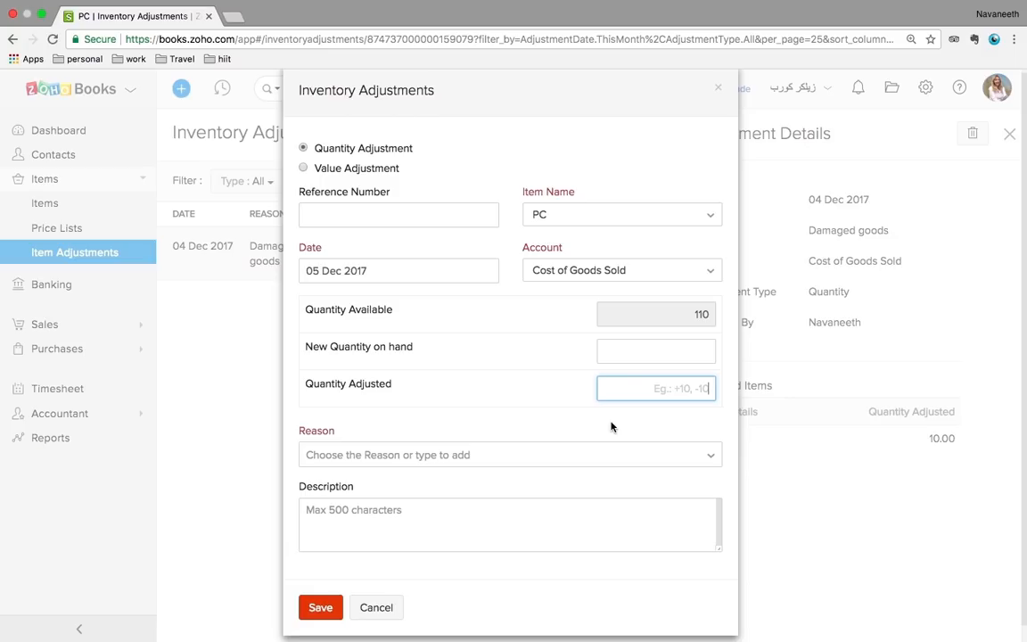
{"action": "left_click", "coordinate": [369, 608]}
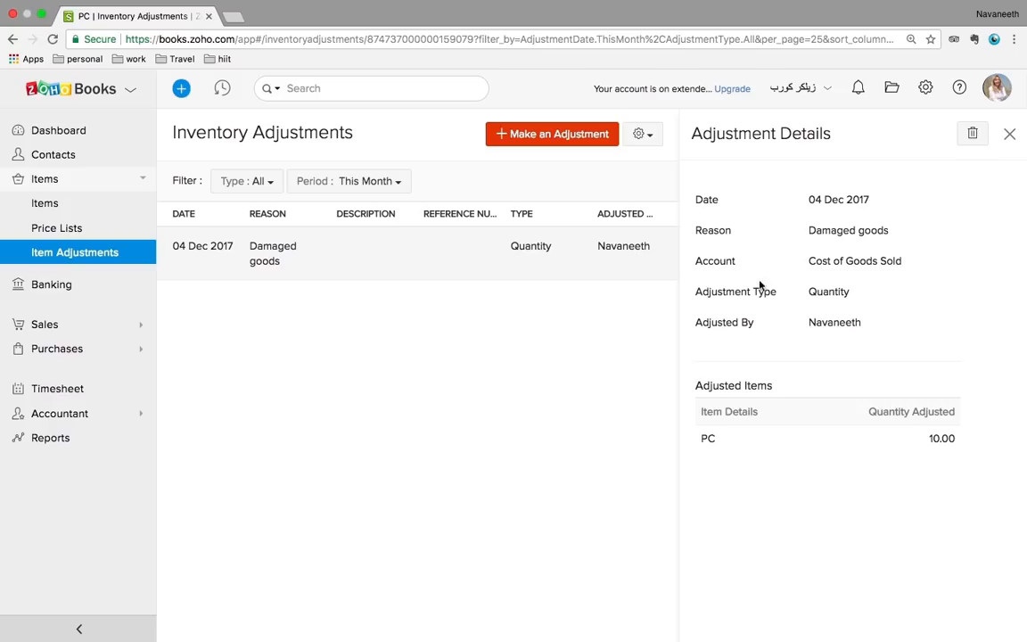
{"action": "left_click", "coordinate": [1011, 135]}
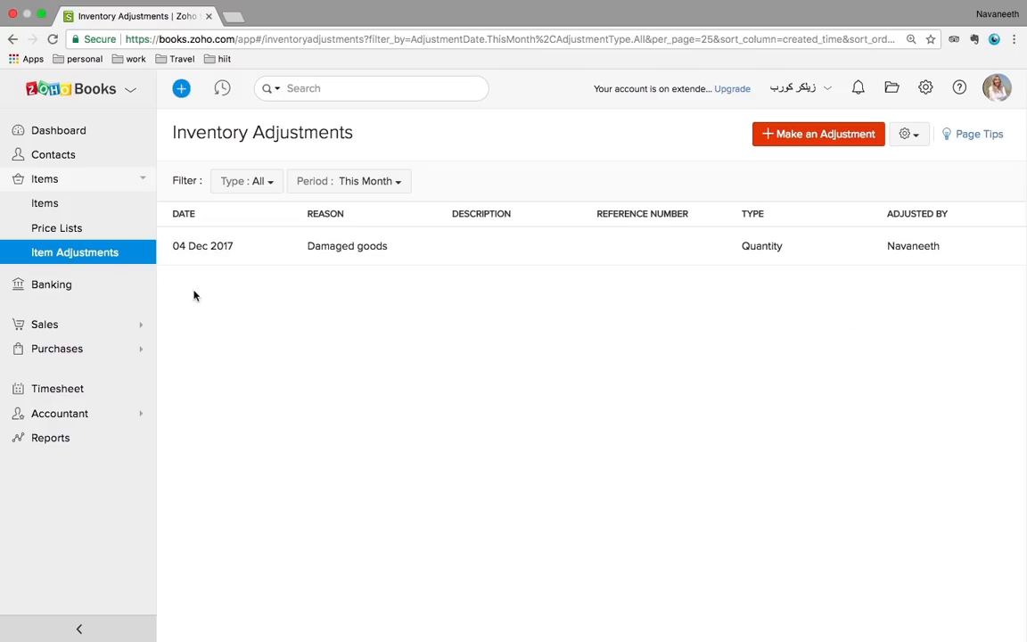
Browse the supported-bank list for adding a bank or credit card, then go back to Banking Overview
{"action": "left_click", "coordinate": [53, 286]}
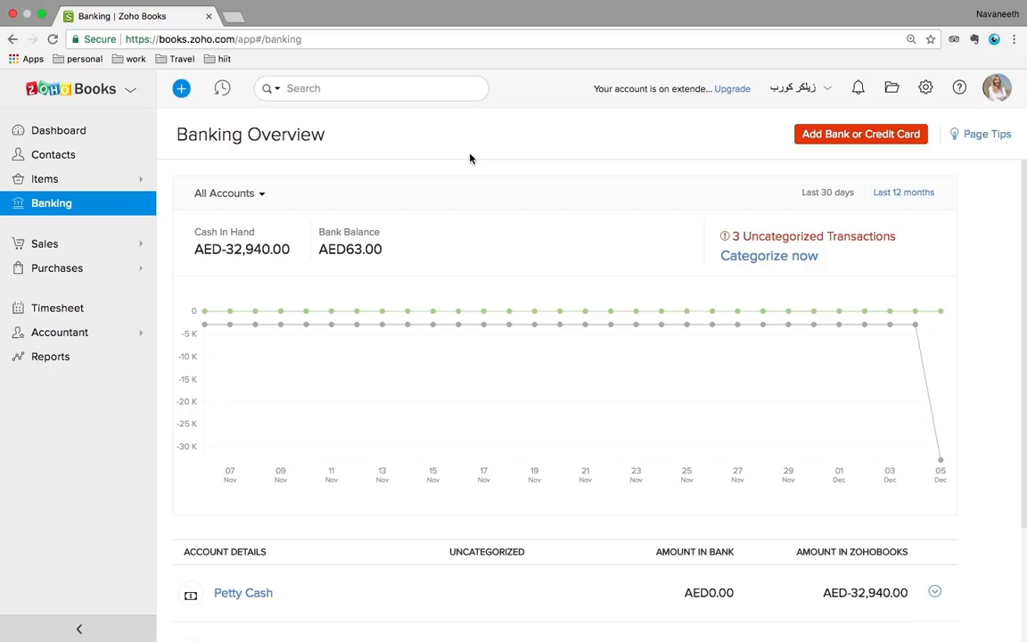
{"action": "left_click", "coordinate": [851, 142]}
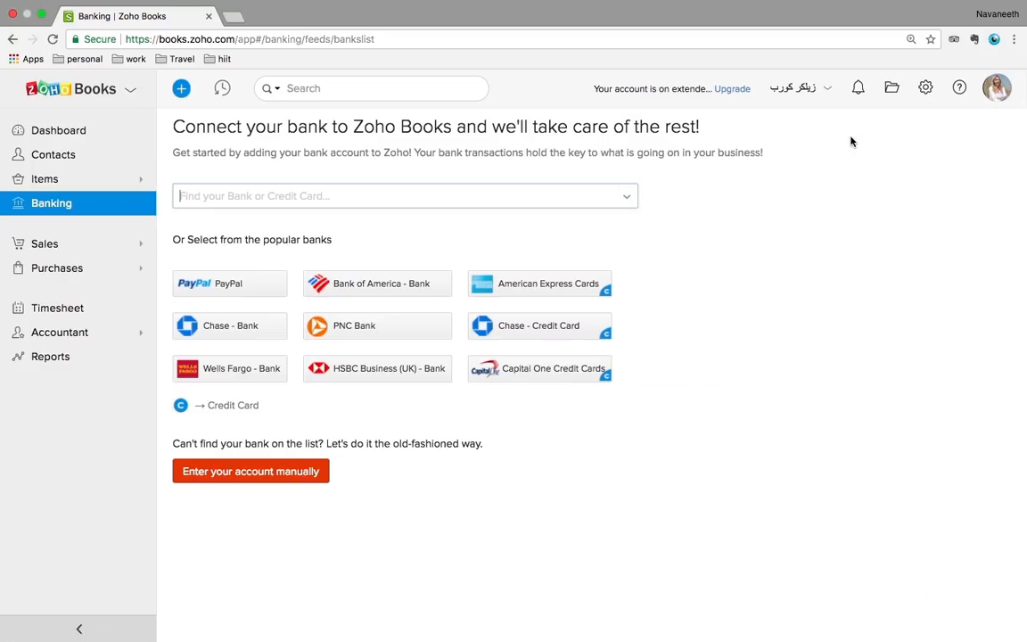
{"action": "left_click", "coordinate": [495, 198]}
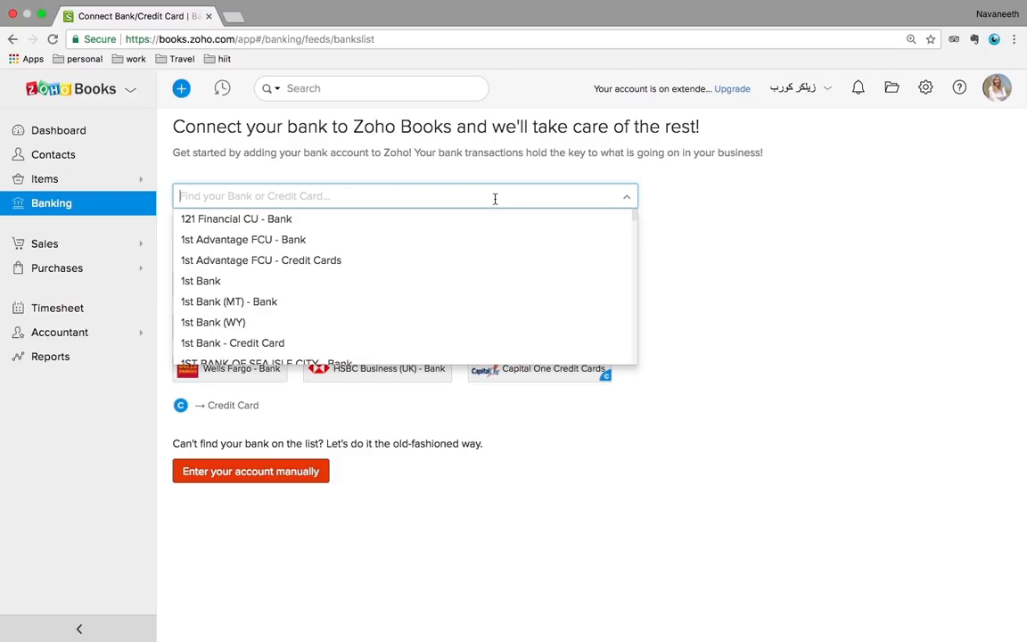
{"action": "scroll", "coordinate": [461, 257], "scroll_direction": "down", "scroll_amount": 3}
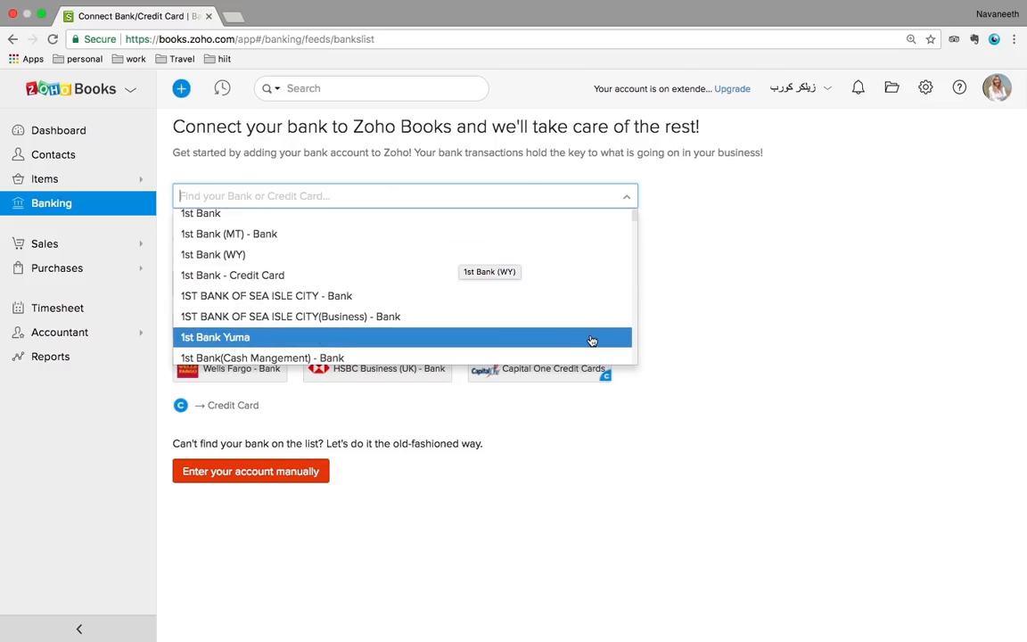
{"action": "left_click", "coordinate": [772, 393]}
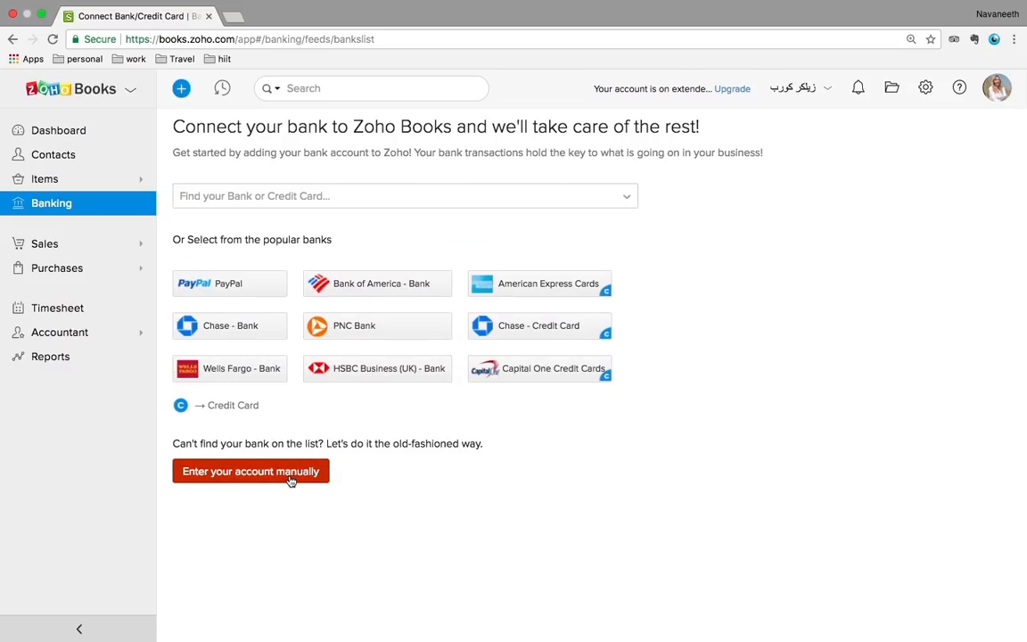
{"action": "left_click", "coordinate": [15, 40]}
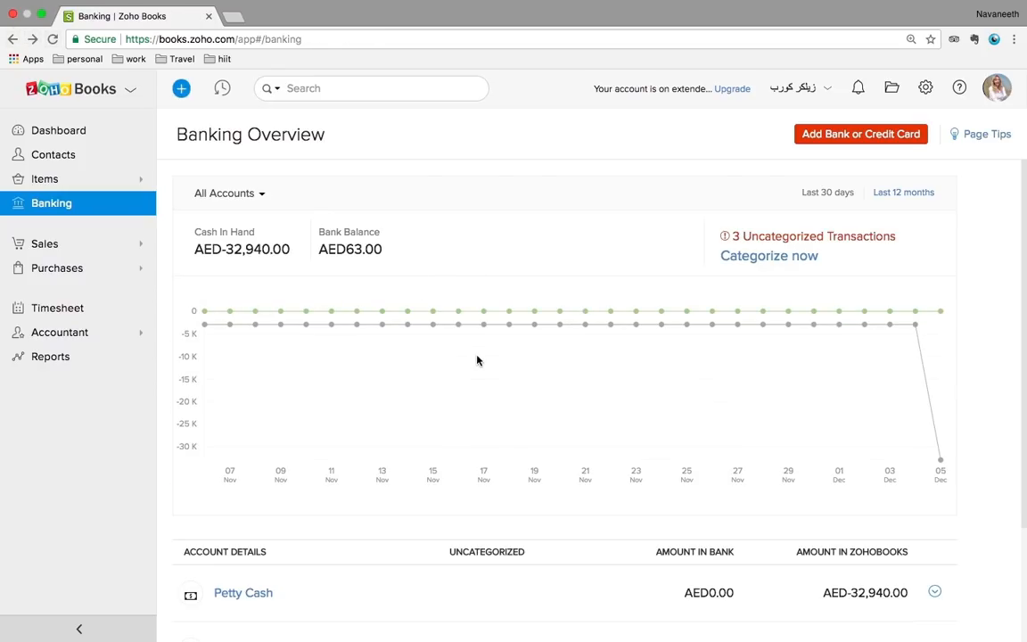
Match the 29 Nov Savings transaction to the AED4,200.00 credit note, then return to the Dashboard
{"action": "scroll", "coordinate": [477, 358], "scroll_direction": "down", "scroll_amount": 3}
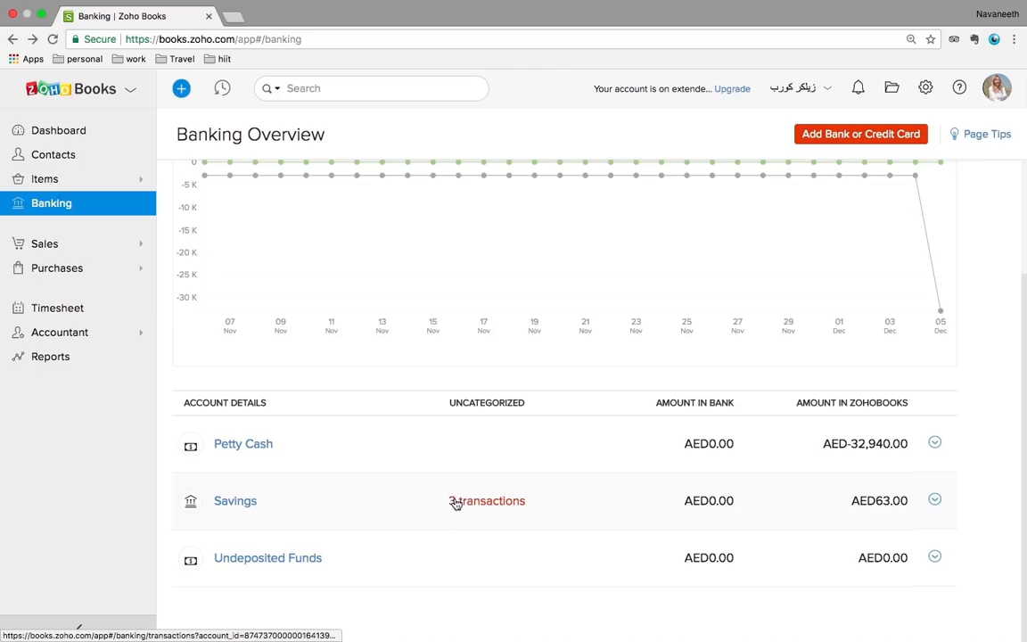
{"action": "left_click", "coordinate": [456, 503]}
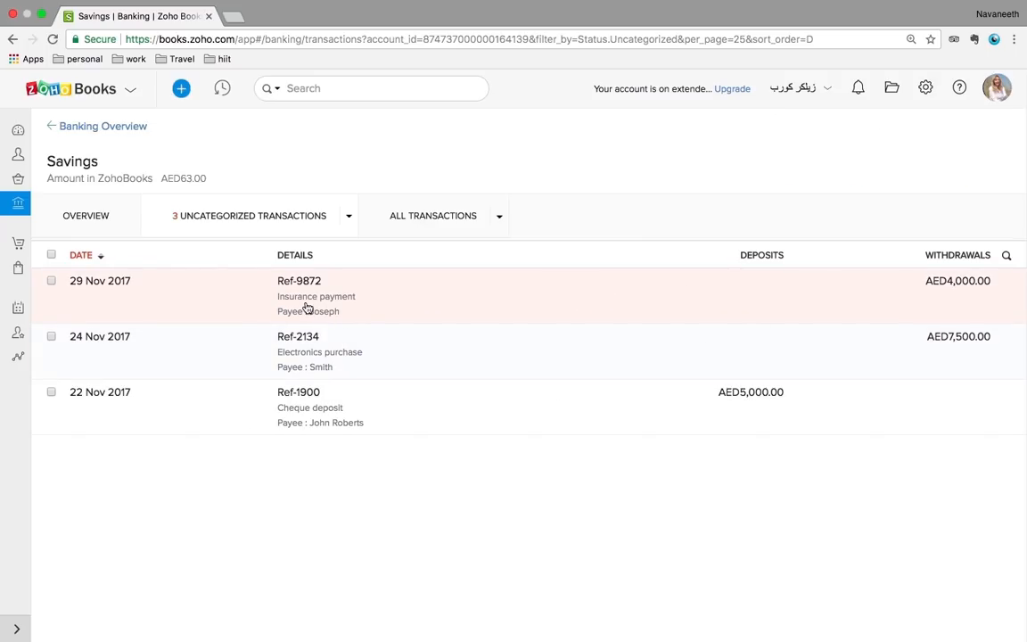
{"action": "left_click", "coordinate": [306, 306]}
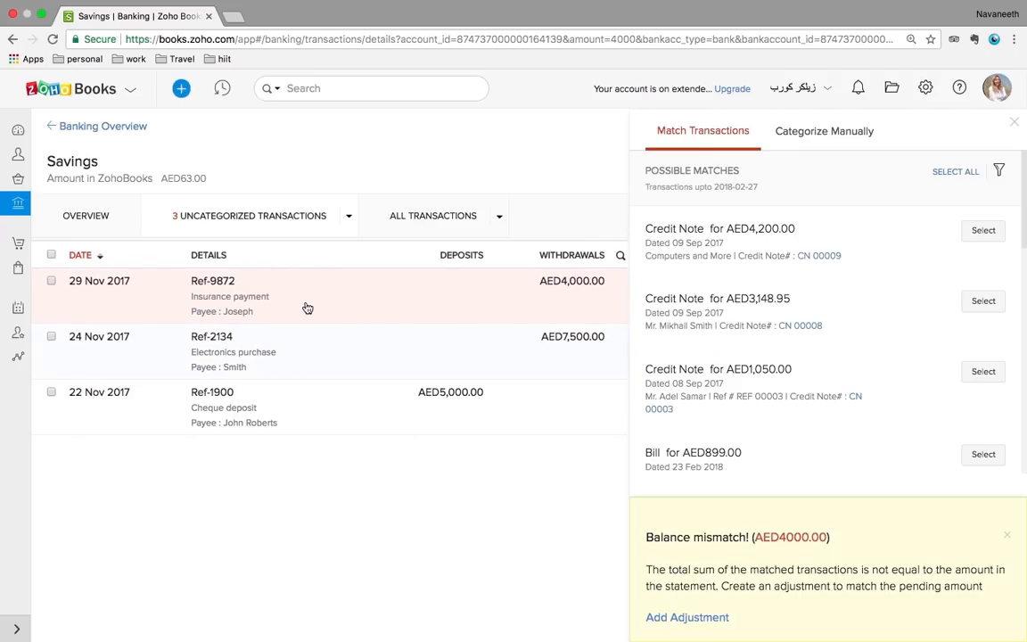
{"action": "left_click", "coordinate": [984, 231]}
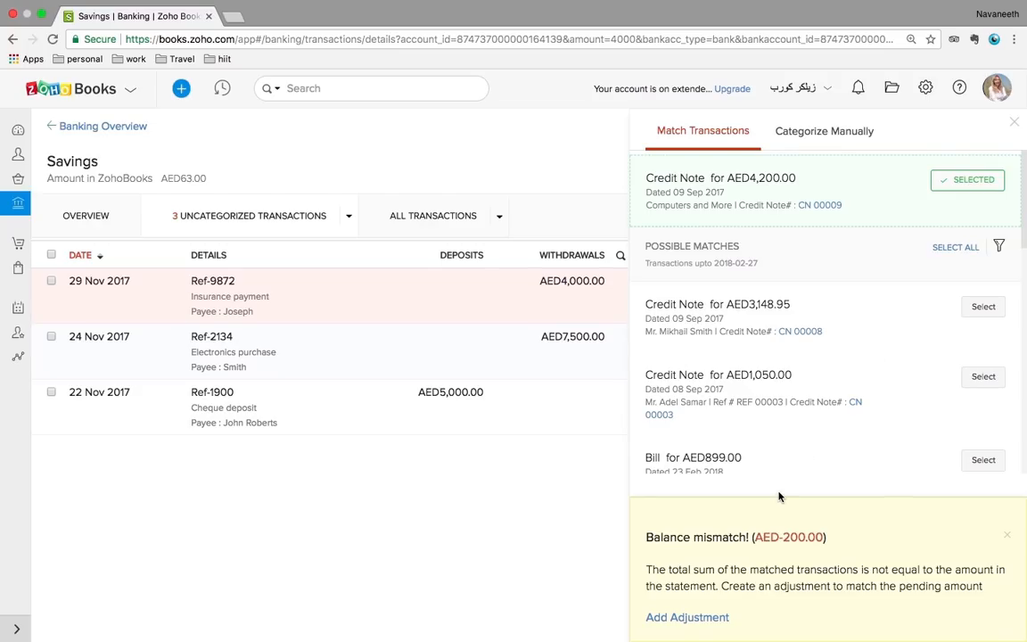
{"action": "left_click", "coordinate": [1014, 124]}
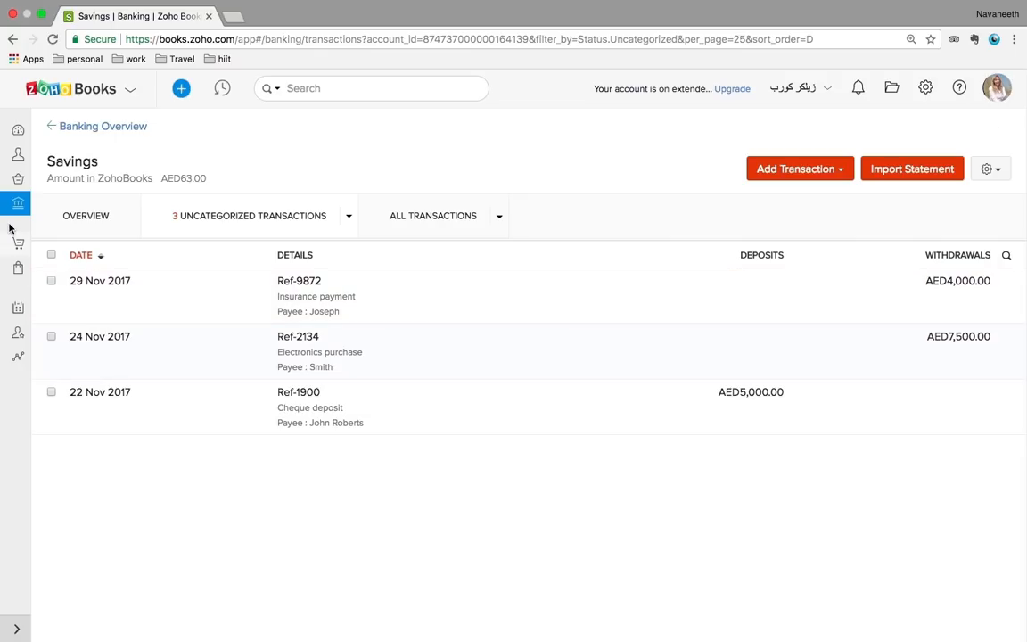
{"action": "left_click", "coordinate": [18, 130]}
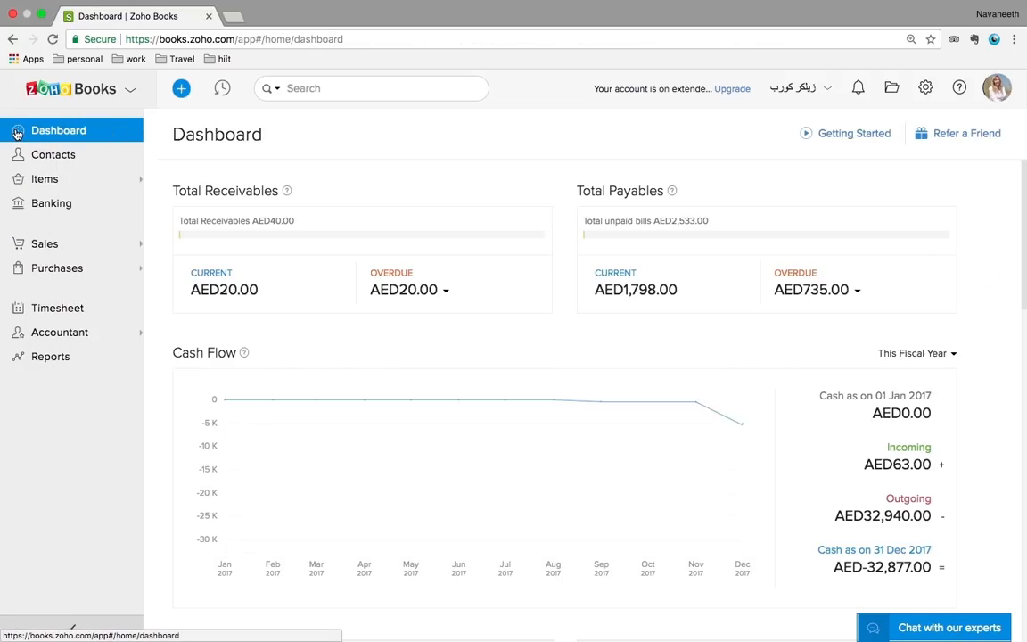
Review draft estimate EST-000002 and its More actions, then open the Sales Orders list
{"action": "left_click", "coordinate": [68, 247]}
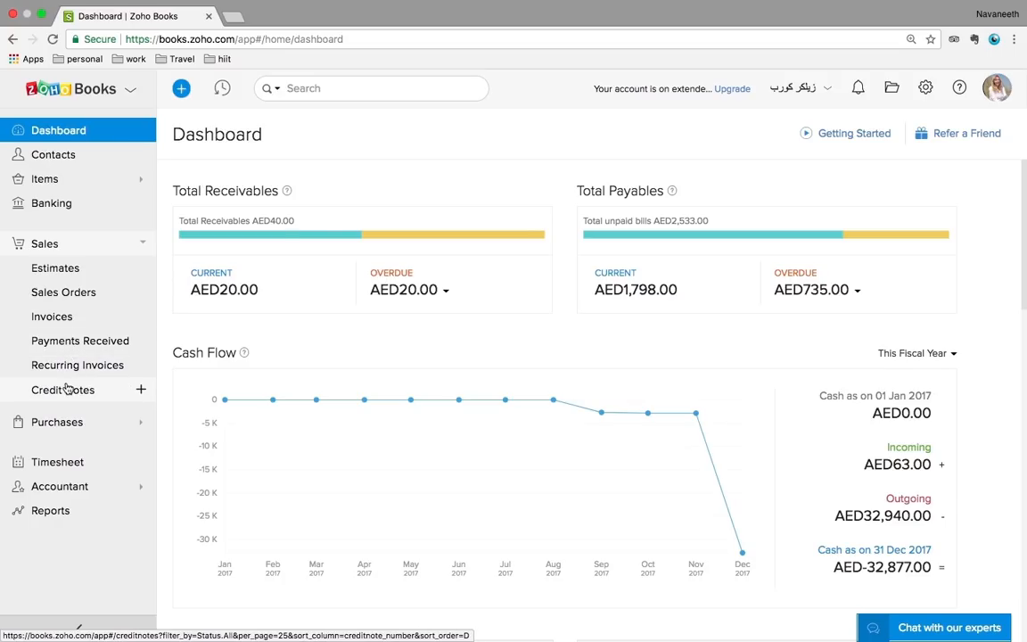
{"action": "left_click", "coordinate": [58, 275]}
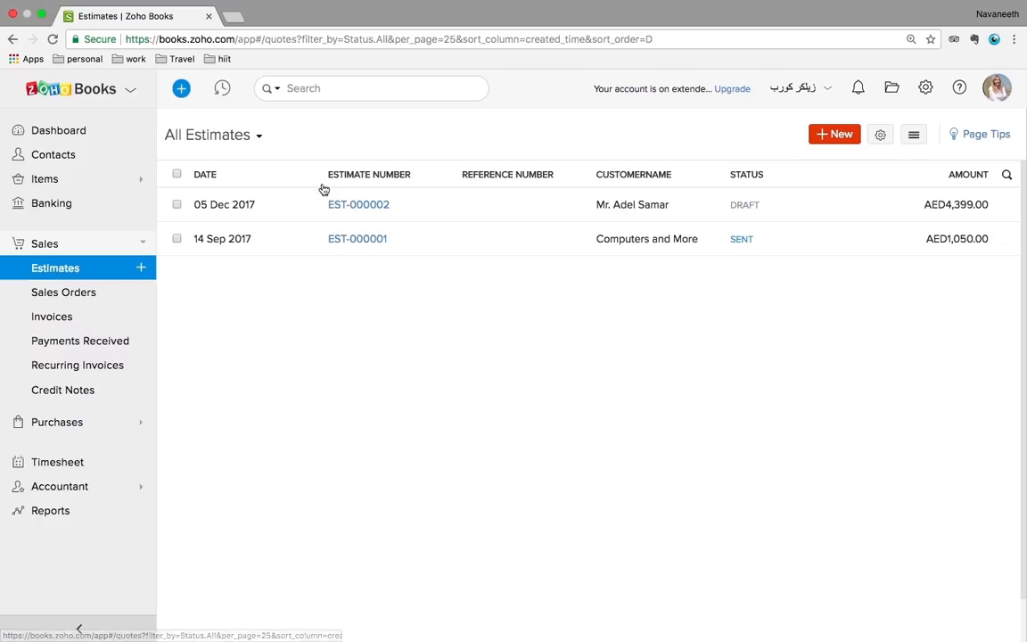
{"action": "left_click", "coordinate": [420, 209]}
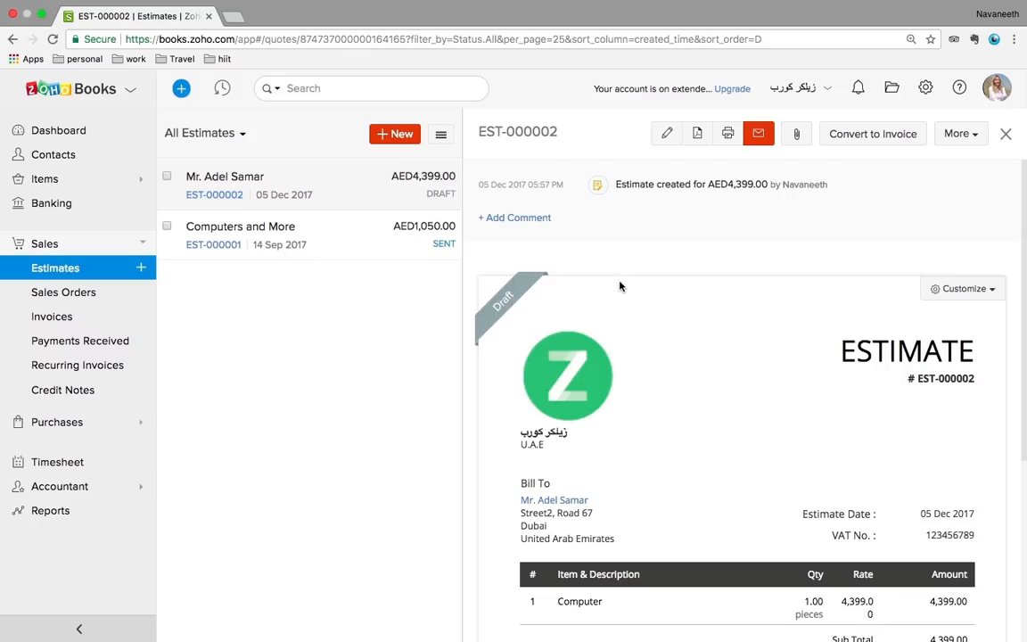
{"action": "scroll", "coordinate": [779, 470], "scroll_direction": "down", "scroll_amount": 6}
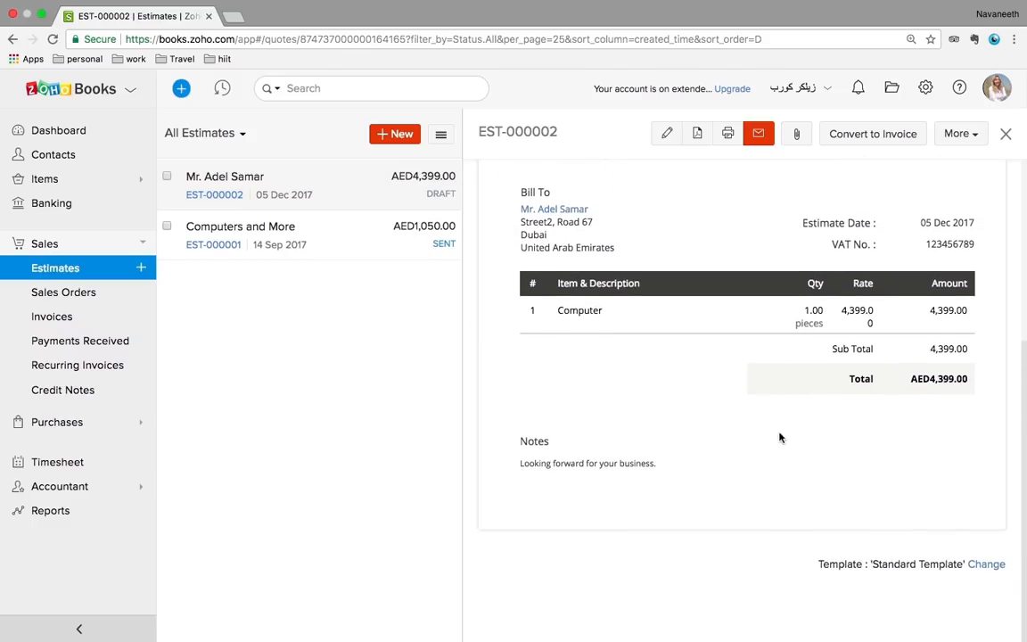
{"action": "scroll", "coordinate": [780, 334], "scroll_direction": "up", "scroll_amount": 5}
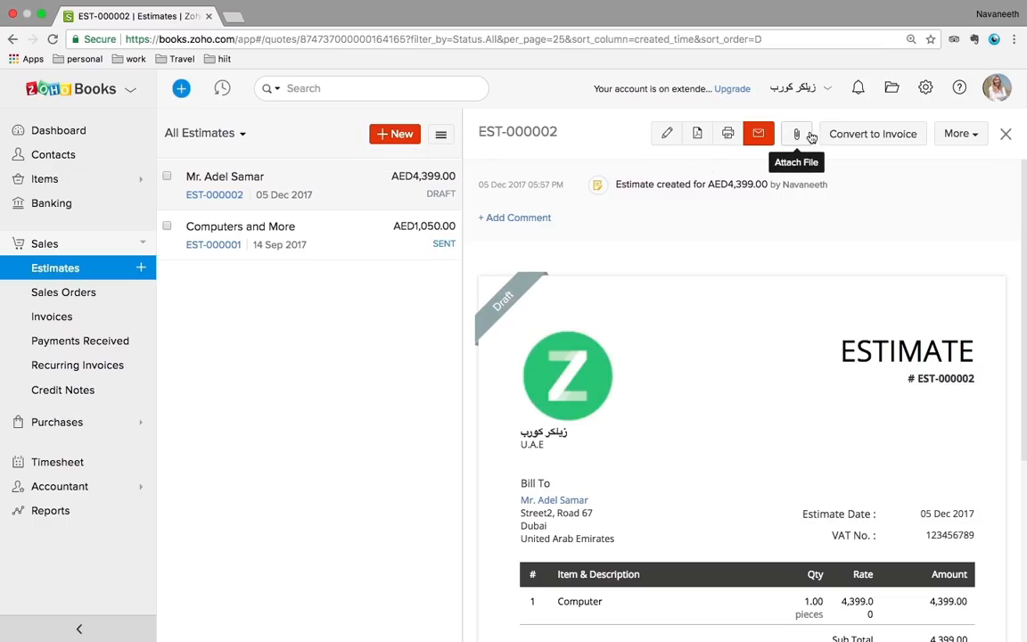
{"action": "left_click", "coordinate": [955, 138]}
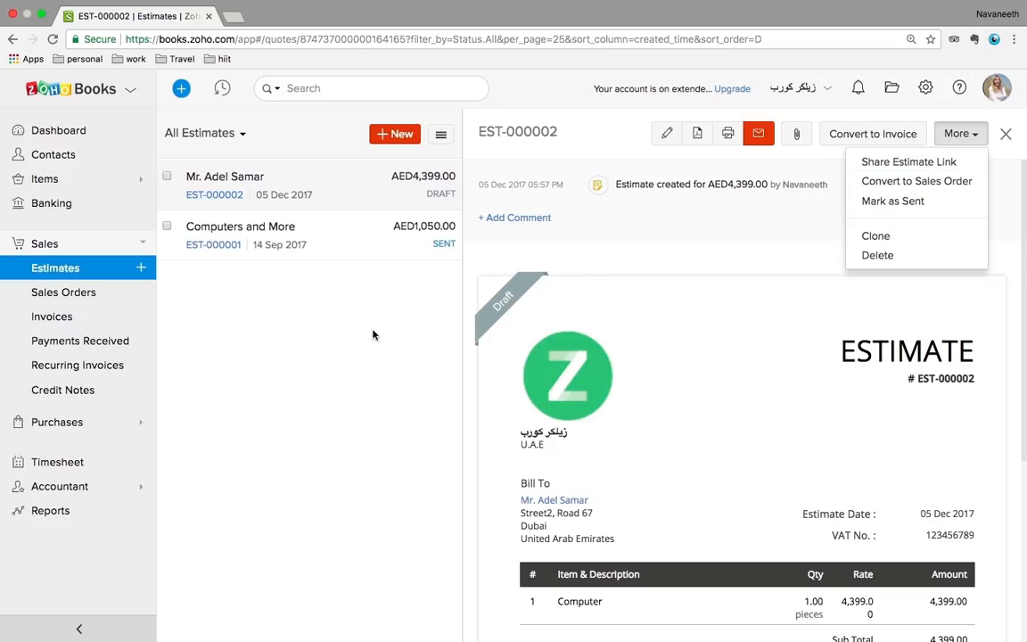
{"action": "left_click", "coordinate": [64, 295]}
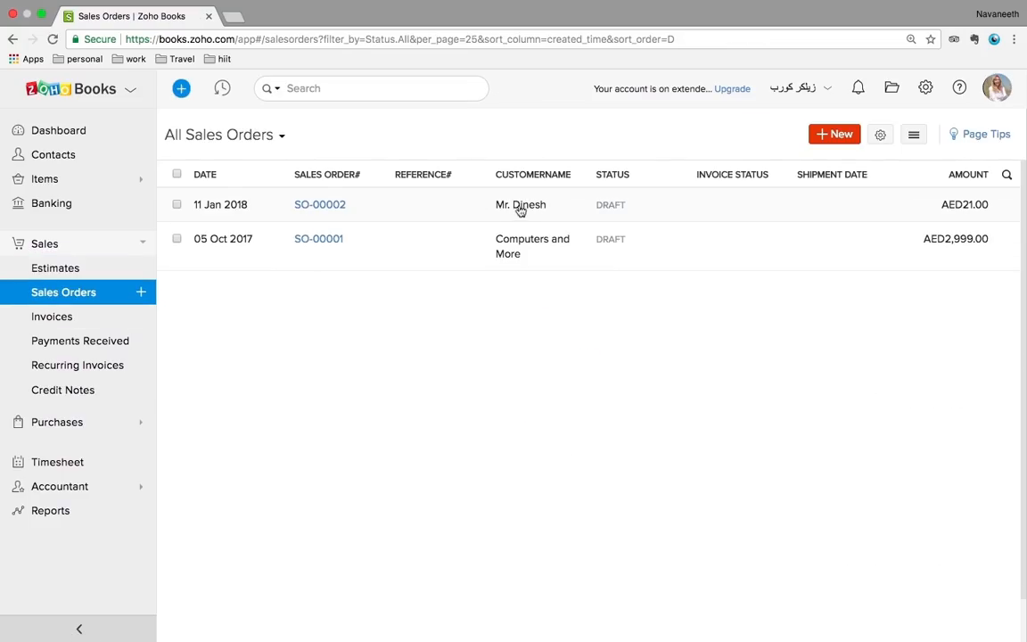
Inspect draft sales order SO-00002 (Clickers, AED21.00) and its conversion options, then go to Invoices
{"action": "left_click", "coordinate": [429, 217]}
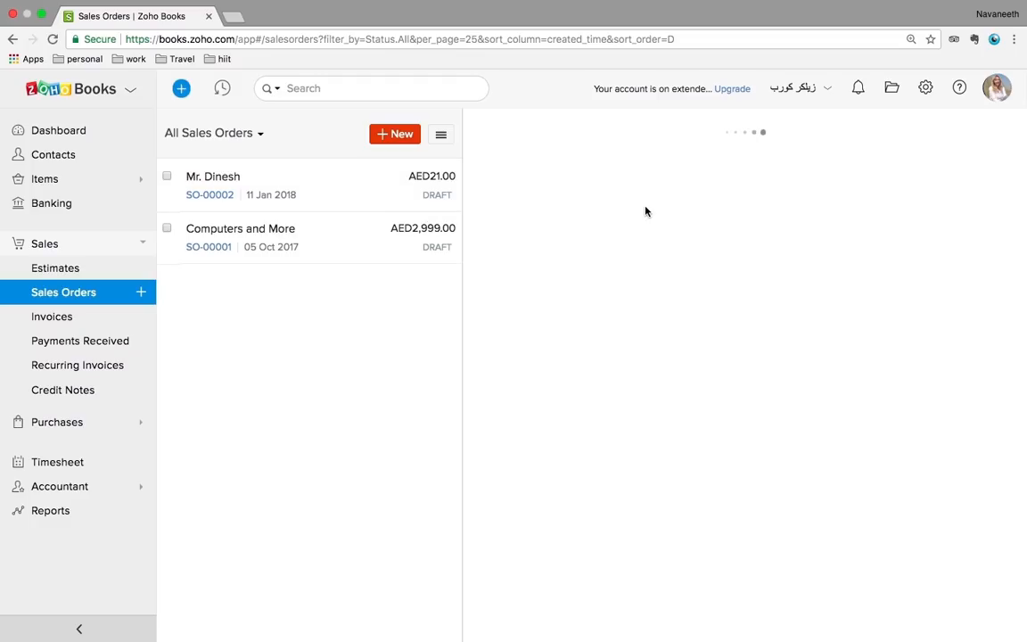
{"action": "scroll", "coordinate": [785, 401], "scroll_direction": "down", "scroll_amount": 5}
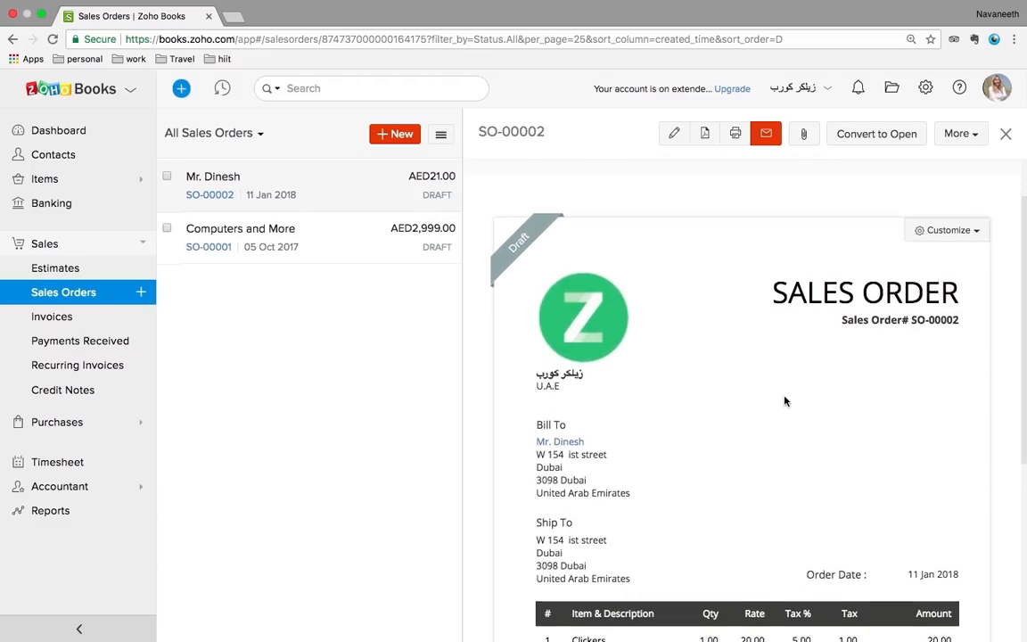
{"action": "scroll", "coordinate": [785, 401], "scroll_direction": "up", "scroll_amount": 1}
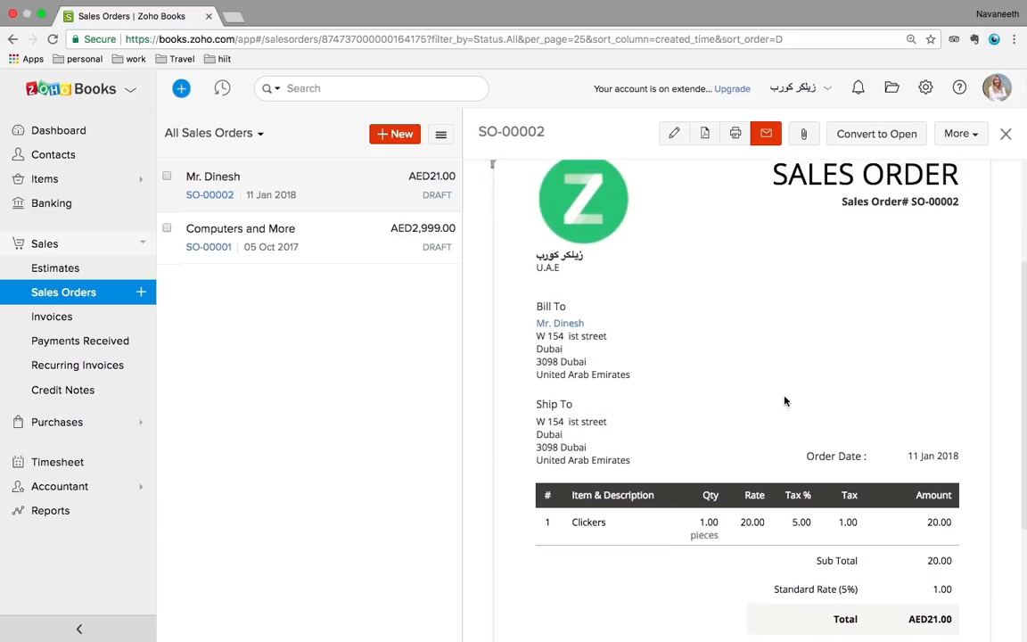
{"action": "scroll", "coordinate": [785, 402], "scroll_direction": "down", "scroll_amount": 3}
{"action": "scroll", "coordinate": [785, 401], "scroll_direction": "up", "scroll_amount": 7}
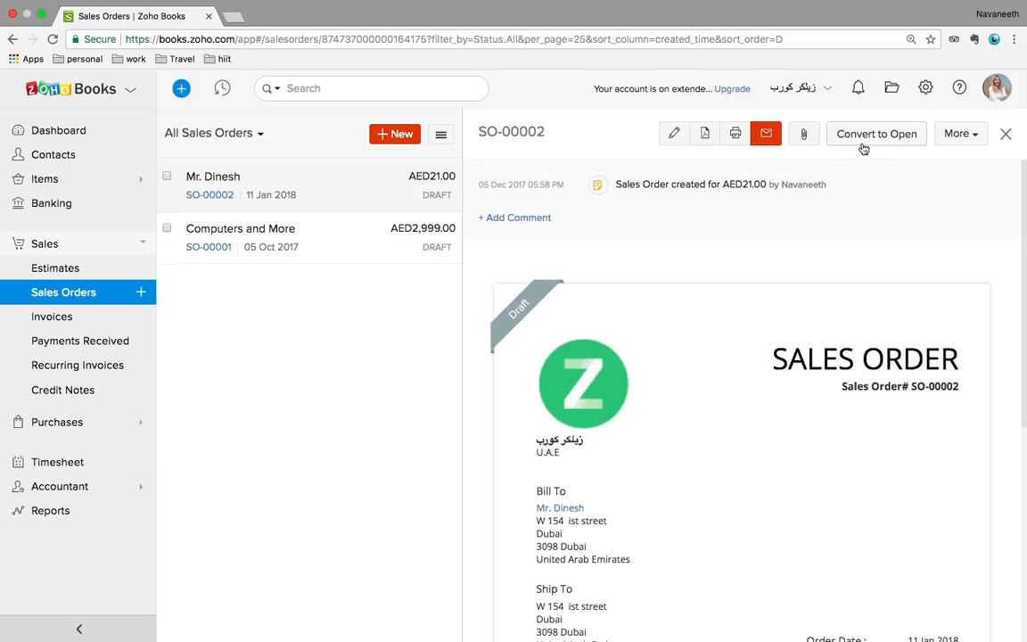
{"action": "left_click", "coordinate": [954, 136]}
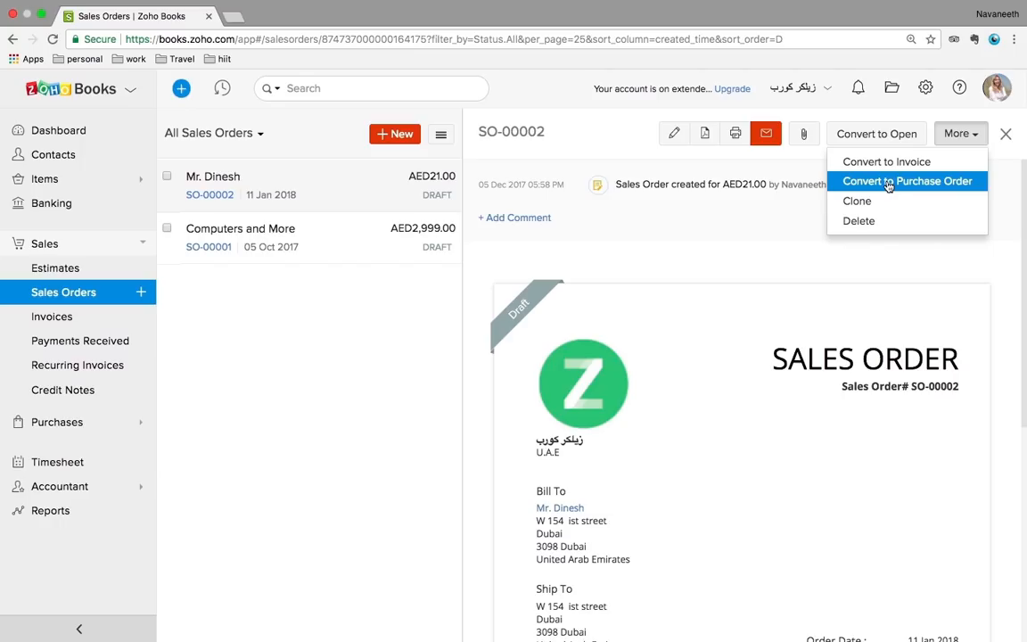
{"action": "left_click", "coordinate": [253, 313]}
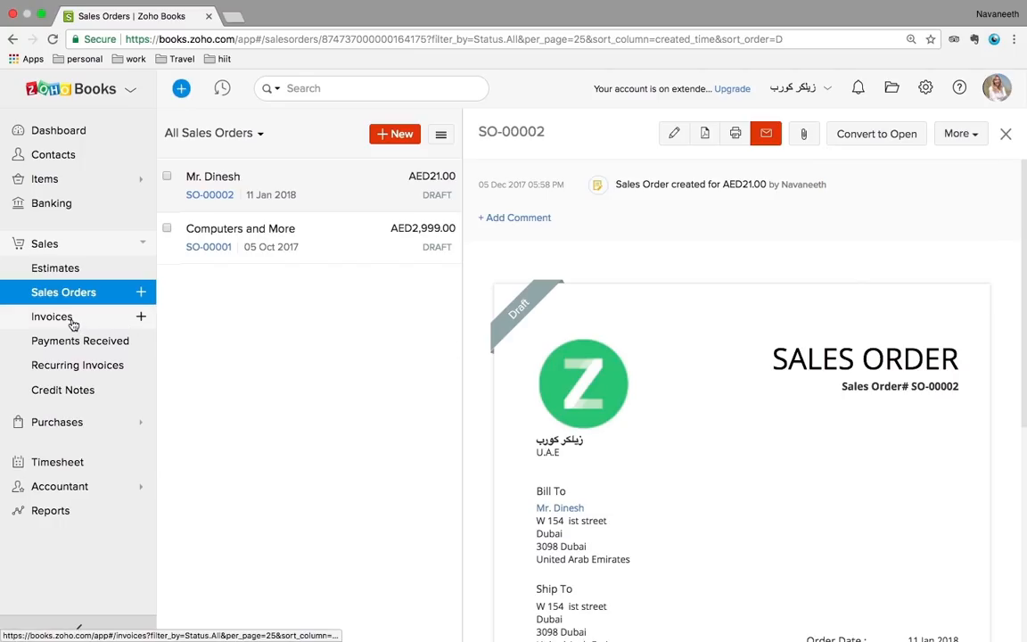
{"action": "left_click", "coordinate": [73, 323]}
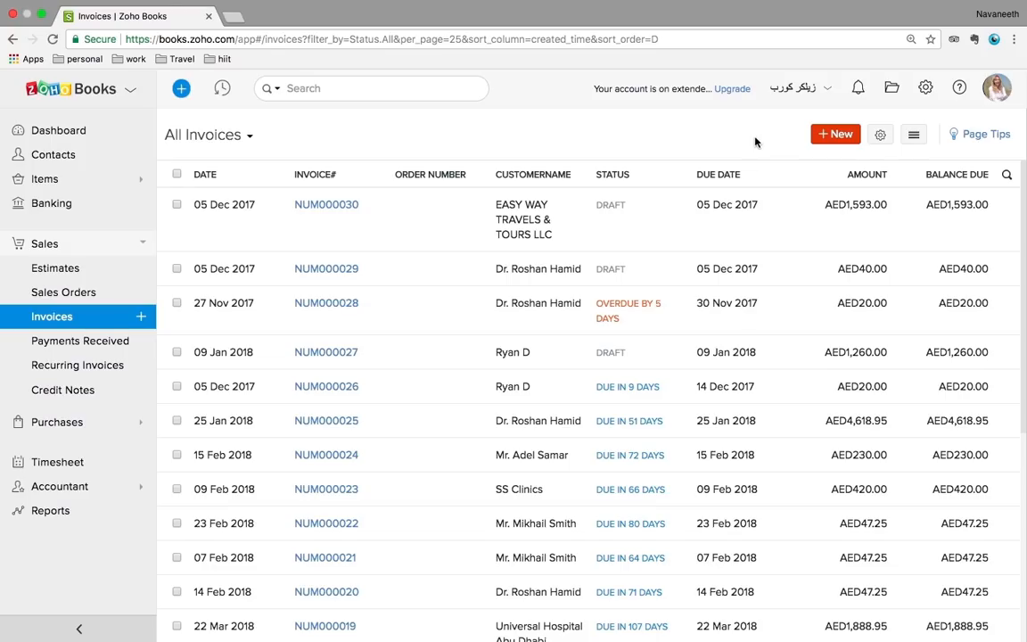
{"action": "left_click", "coordinate": [914, 135]}
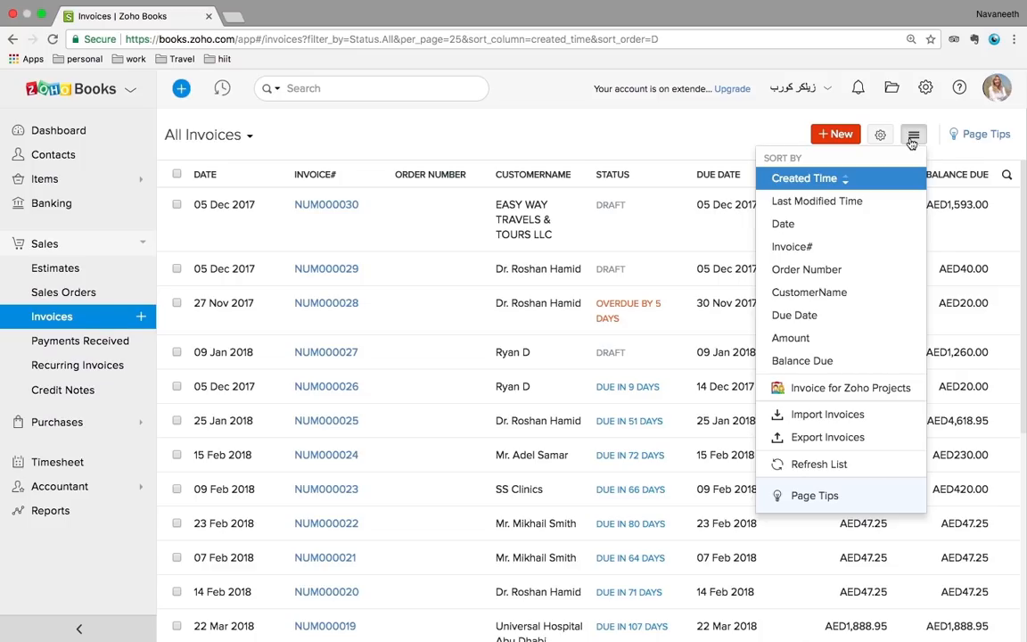
{"action": "left_click", "coordinate": [785, 131]}
{"action": "left_click", "coordinate": [910, 139]}
{"action": "left_click", "coordinate": [826, 415]}
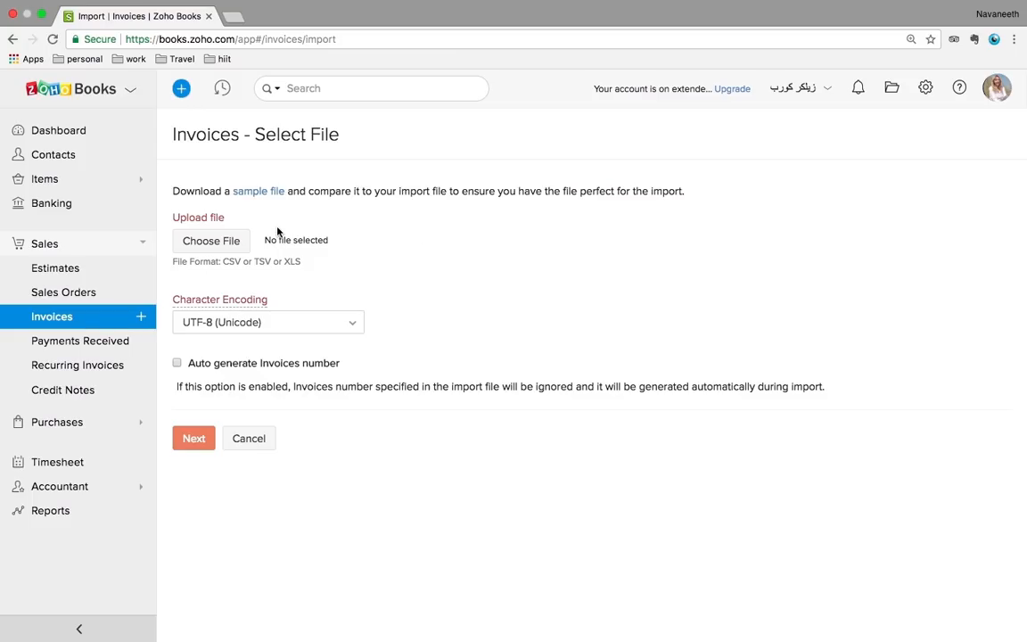
{"action": "left_click", "coordinate": [71, 318]}
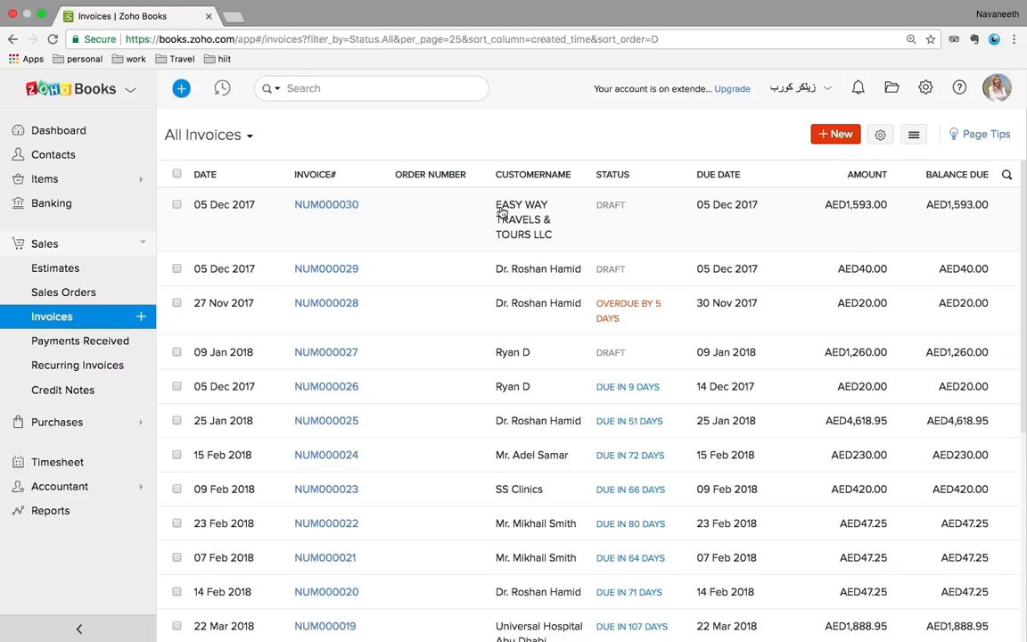
Start a new invoice billed to the VAT-registered individual customer
{"action": "left_click", "coordinate": [842, 135]}
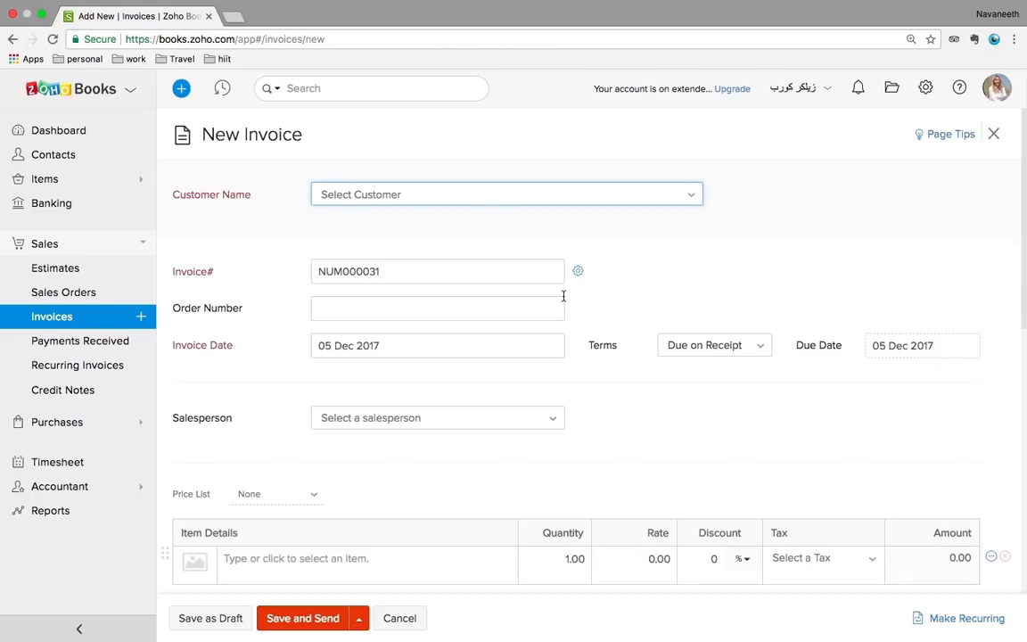
{"action": "left_click", "coordinate": [445, 202]}
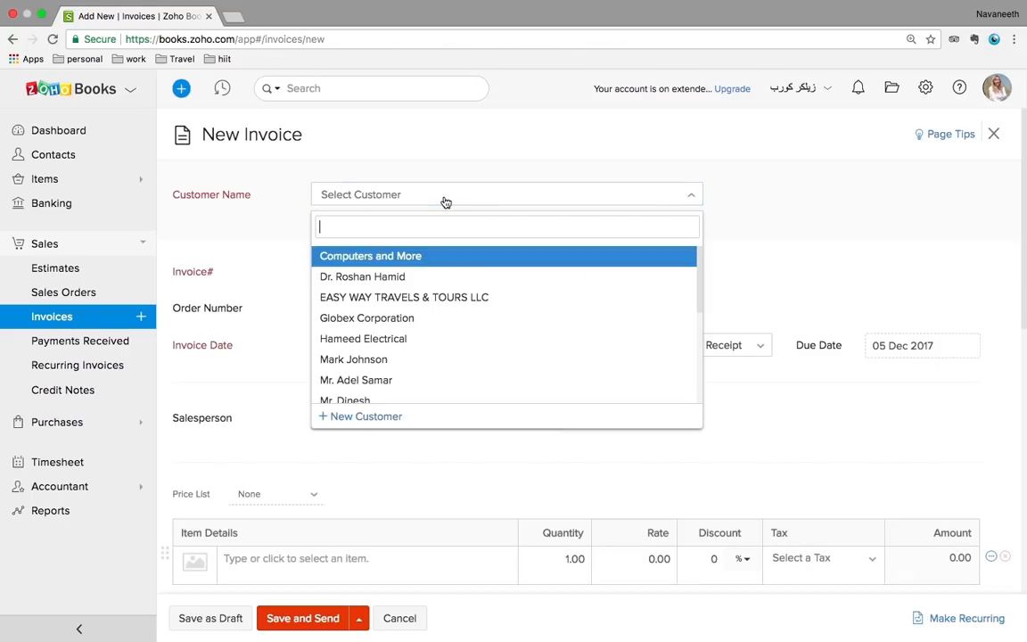
{"action": "left_click", "coordinate": [387, 282]}
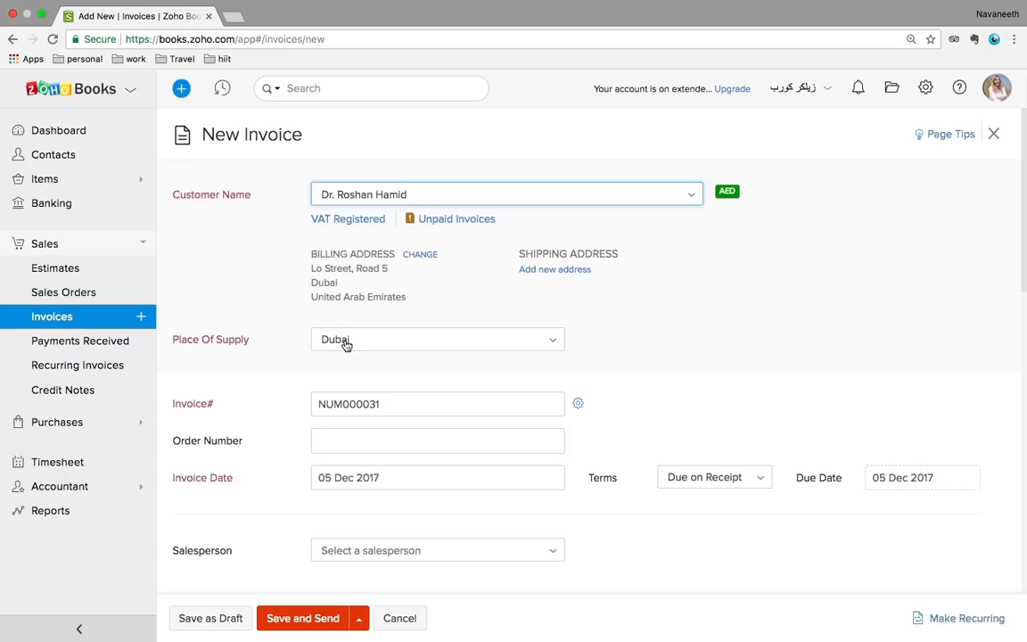
Switch the customer to Hameed Electrical and compare its billing and shipping addresses
{"action": "left_click", "coordinate": [346, 188]}
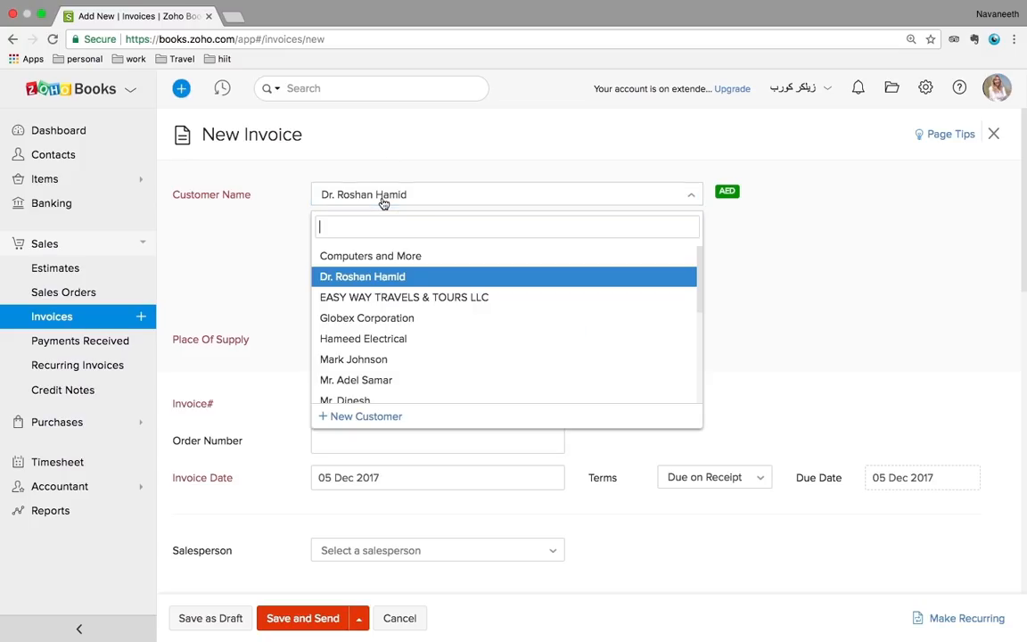
{"action": "left_click", "coordinate": [358, 340]}
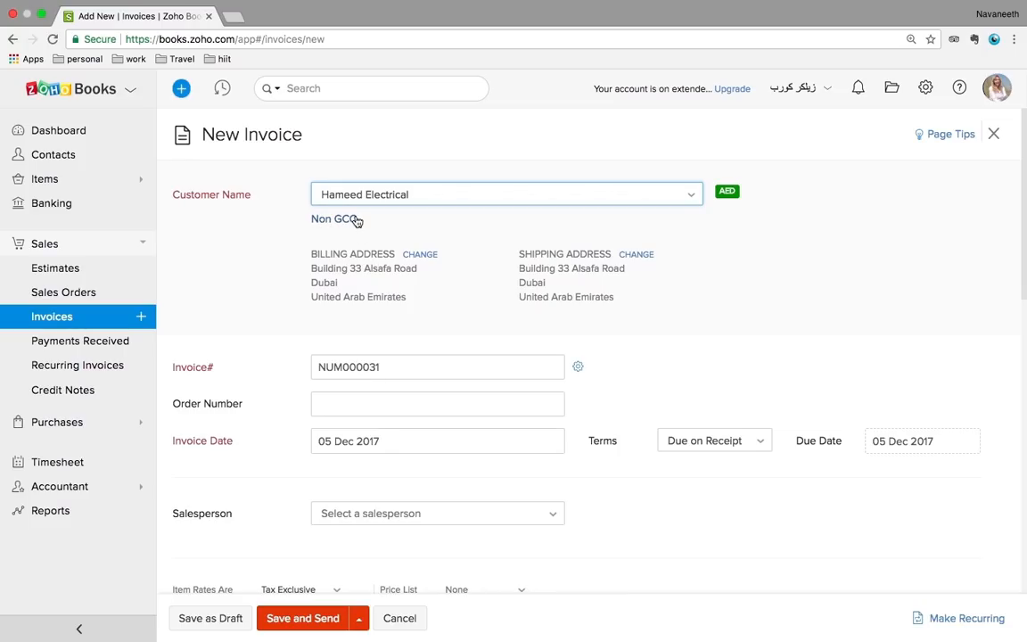
{"action": "left_click", "coordinate": [320, 269]}
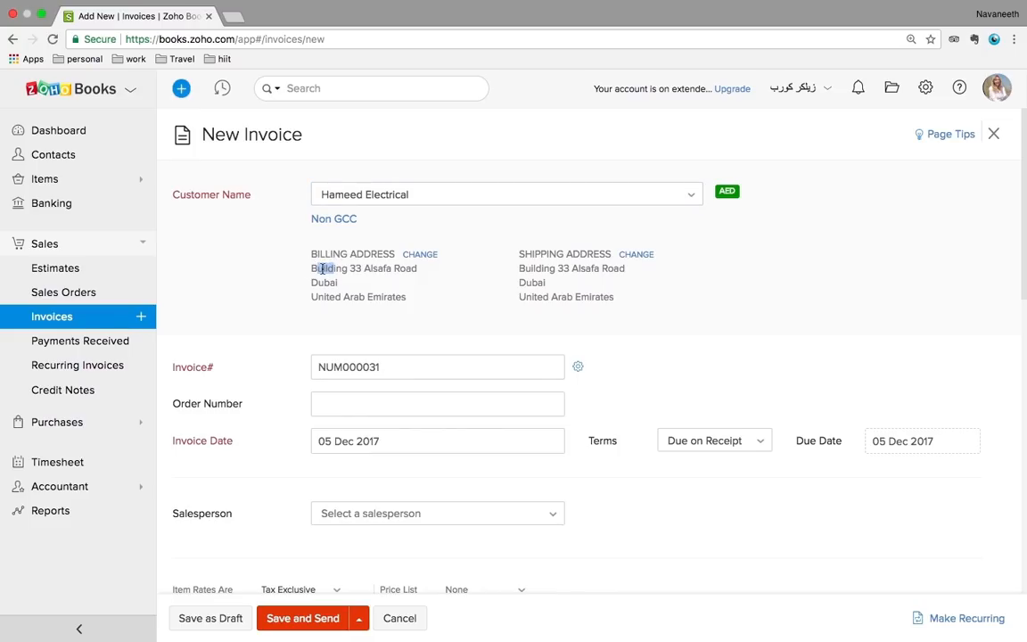
{"action": "left_click_drag", "start_coordinate": [324, 269], "coordinate": [362, 293]}
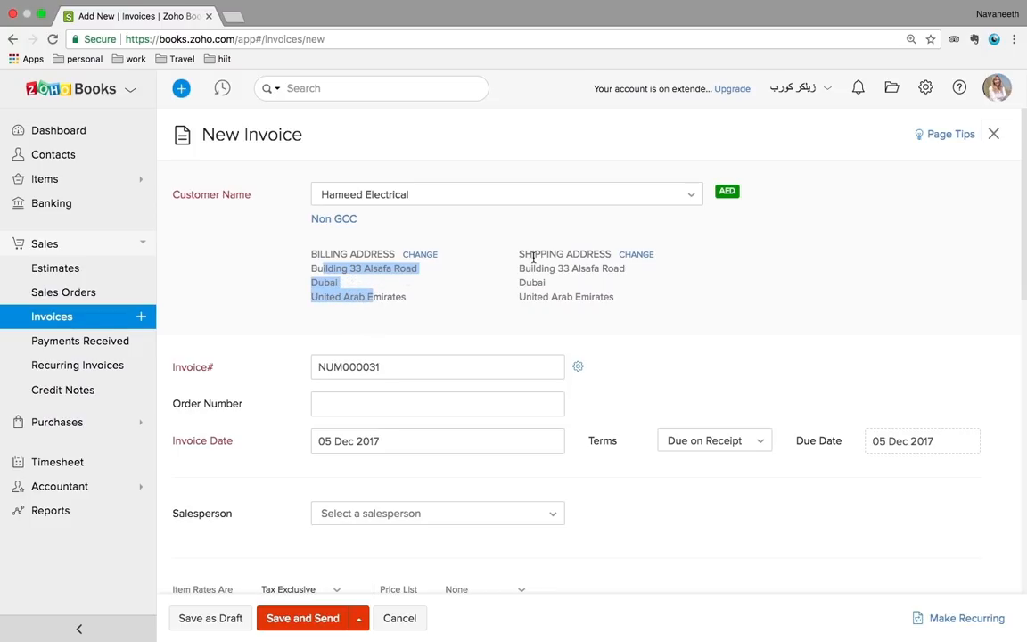
{"action": "left_click_drag", "start_coordinate": [536, 267], "coordinate": [573, 286]}
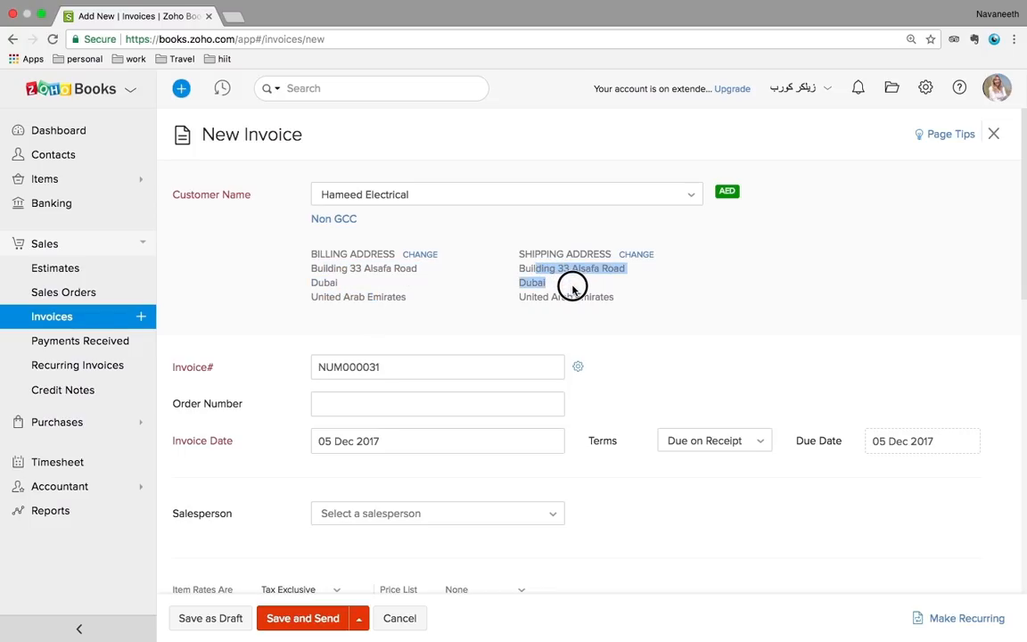
Switch the customer back to the VAT-registered individual, with Dubai as place of supply
{"action": "left_click", "coordinate": [480, 201]}
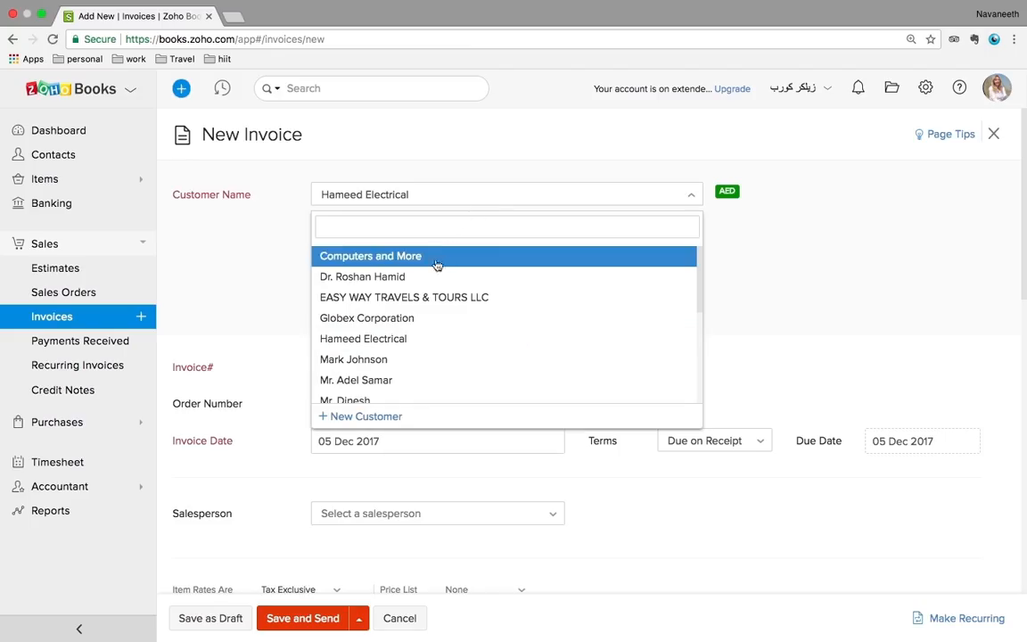
{"action": "left_click", "coordinate": [413, 277]}
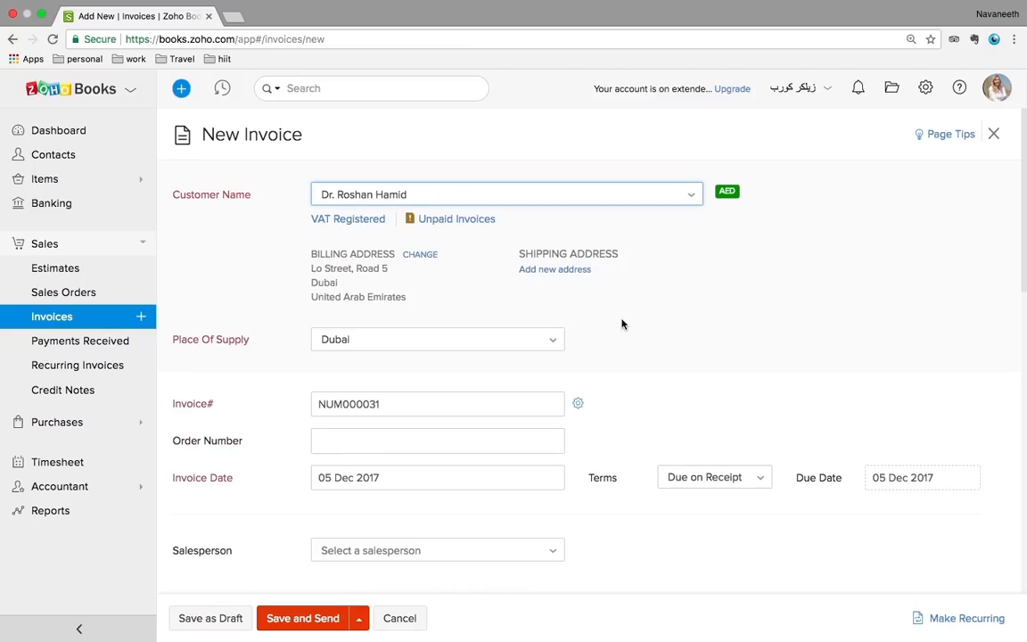
{"action": "scroll", "coordinate": [784, 348], "scroll_direction": "down", "scroll_amount": 1}
{"action": "scroll", "coordinate": [784, 349], "scroll_direction": "down", "scroll_amount": 1}
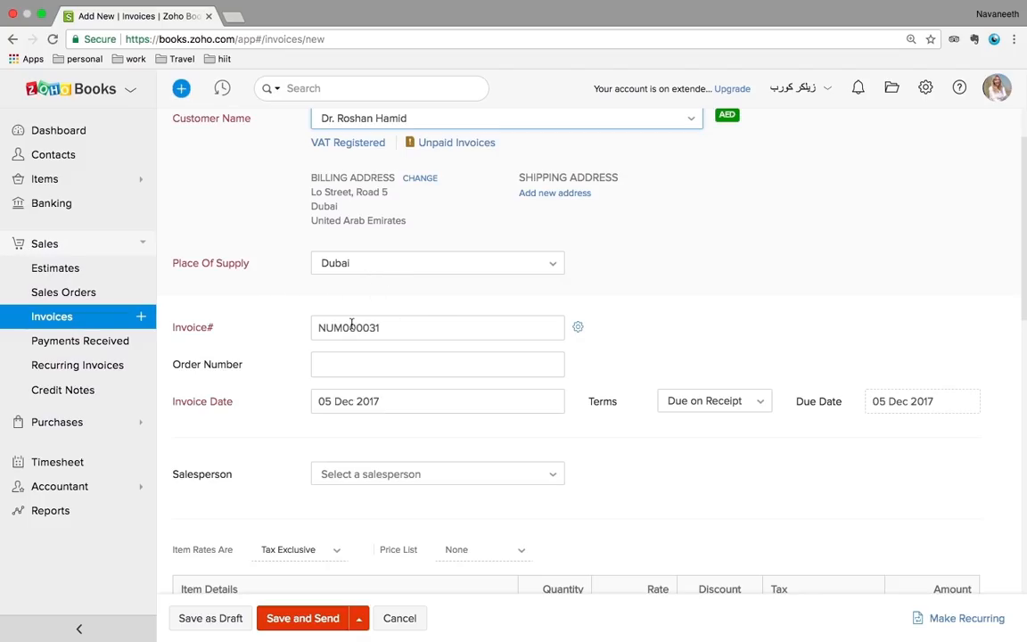
{"action": "scroll", "coordinate": [292, 361], "scroll_direction": "down", "scroll_amount": 1}
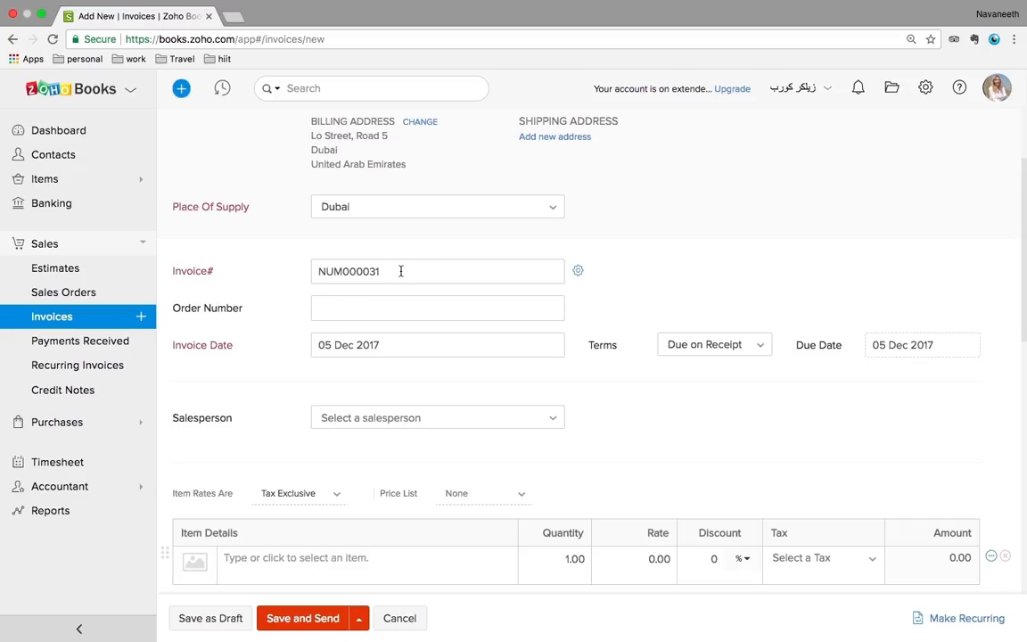
Set the invoice date to 10 Jan 2018
{"action": "scroll", "coordinate": [401, 271], "scroll_direction": "down", "scroll_amount": 1}
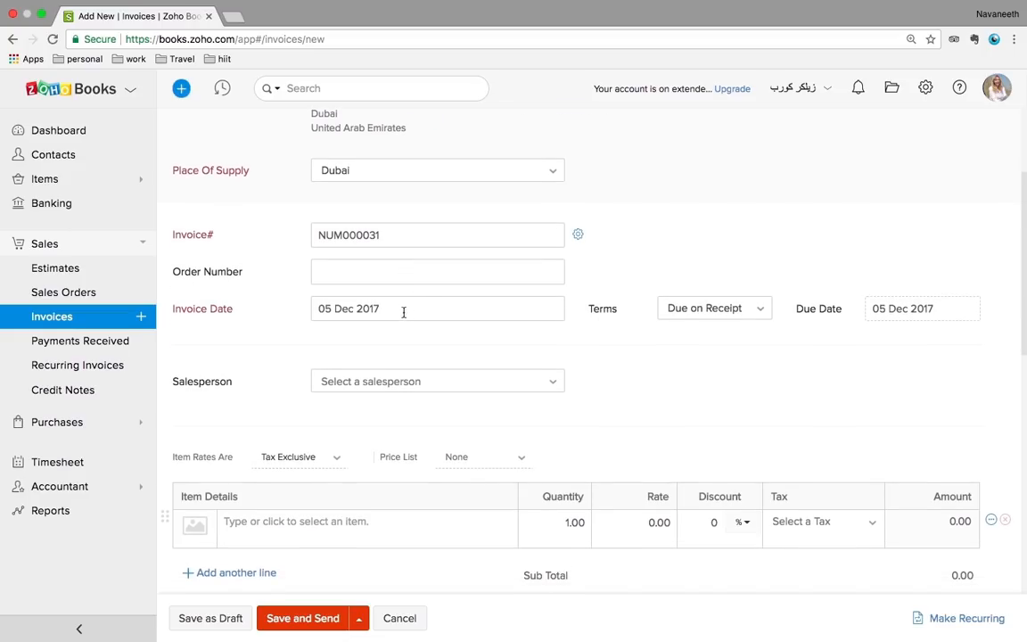
{"action": "left_click", "coordinate": [401, 309]}
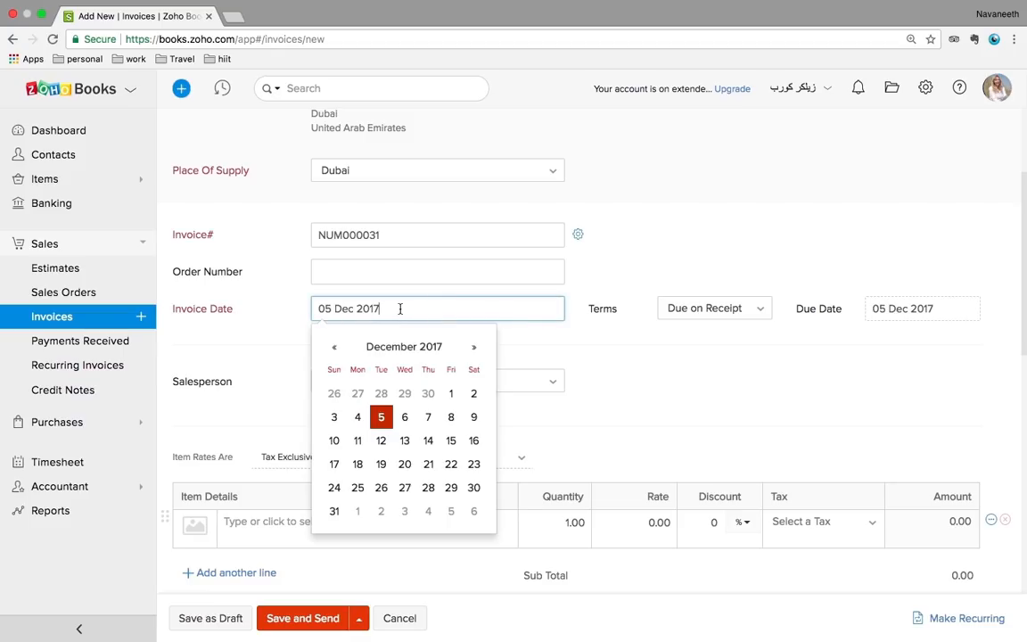
{"action": "left_click", "coordinate": [478, 347]}
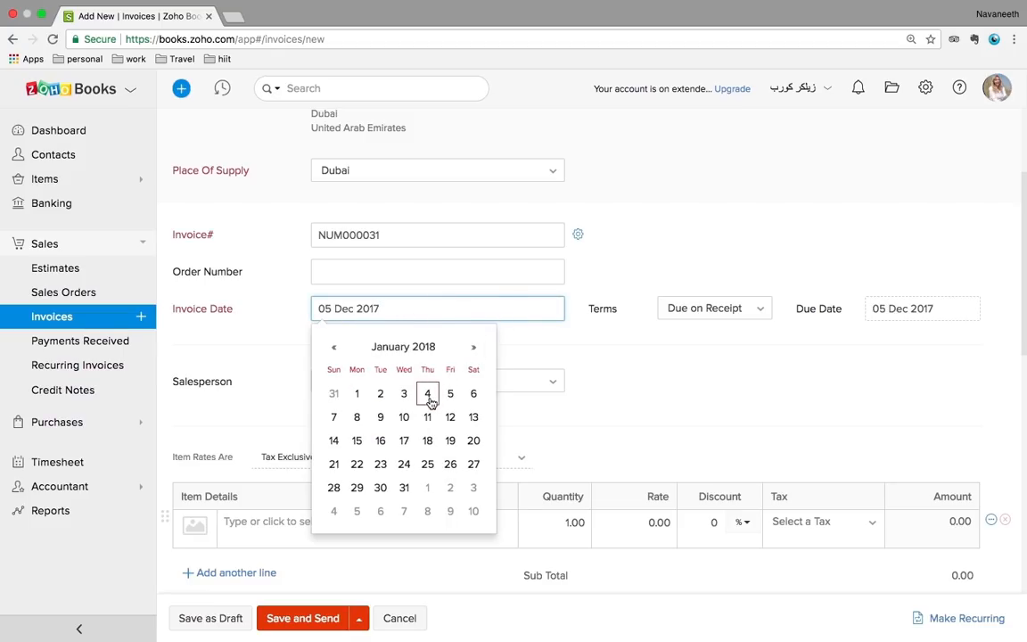
{"action": "left_click", "coordinate": [404, 417]}
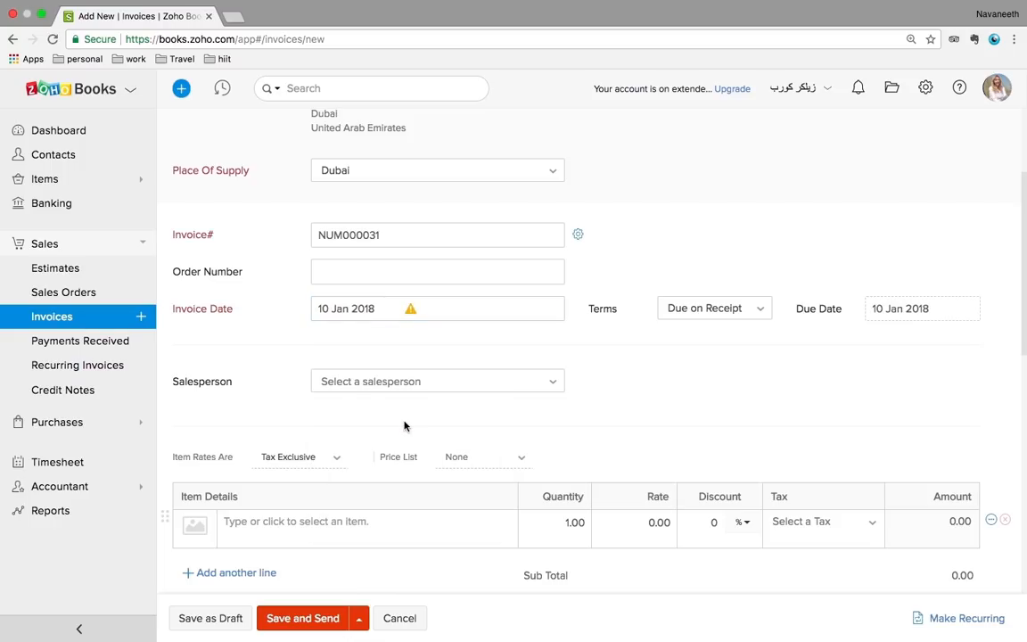
Add Clickers as the first line item at rate 20
{"action": "scroll", "coordinate": [687, 383], "scroll_direction": "down", "scroll_amount": 1}
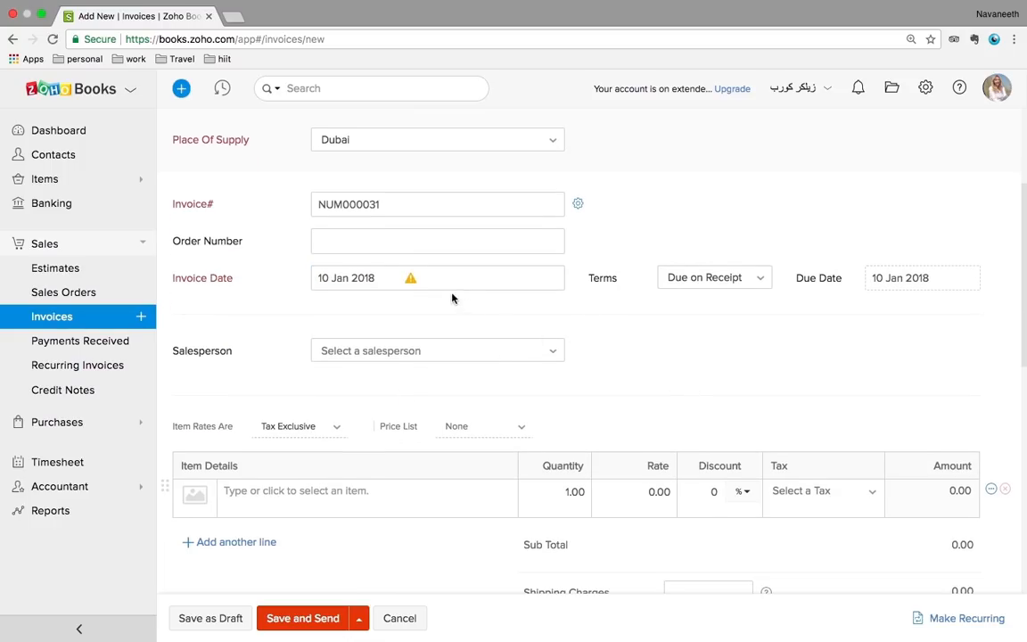
{"action": "mouse_move", "coordinate": [413, 283]}
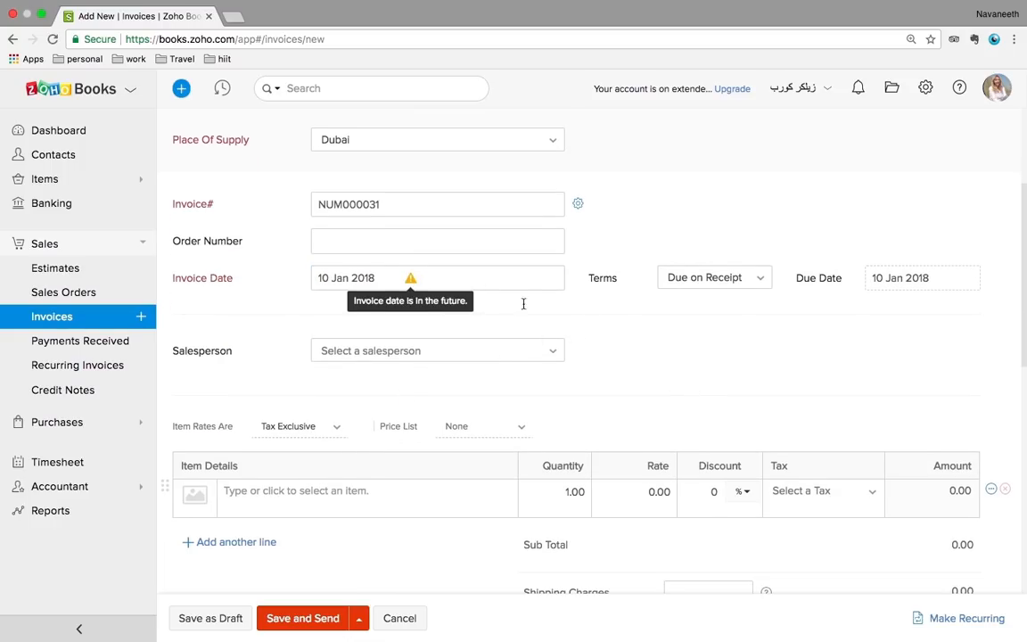
{"action": "scroll", "coordinate": [596, 348], "scroll_direction": "down", "scroll_amount": 1}
{"action": "left_click", "coordinate": [338, 462]}
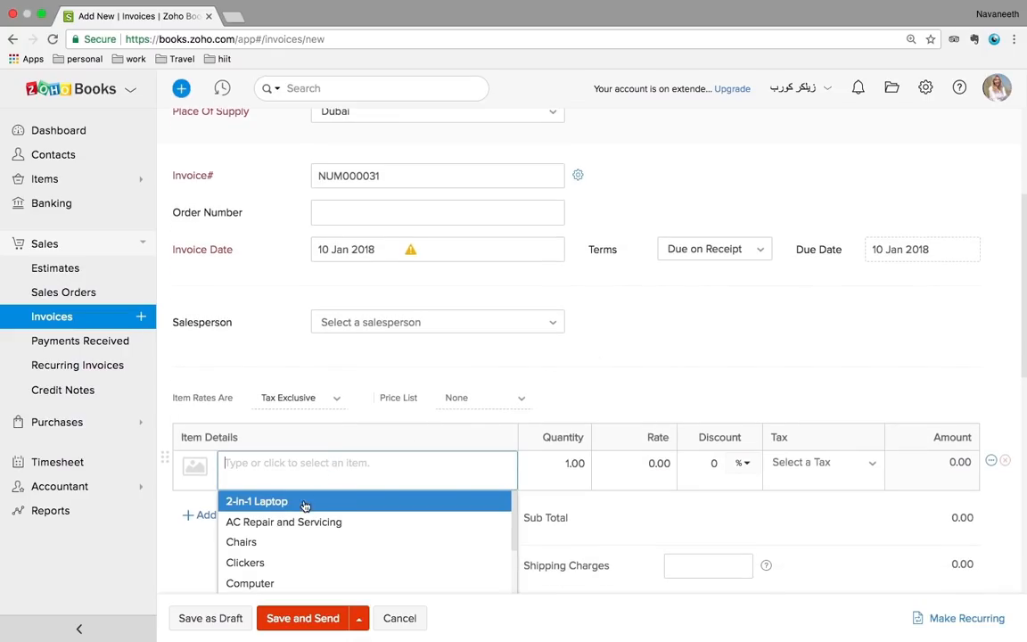
{"action": "left_click", "coordinate": [260, 561]}
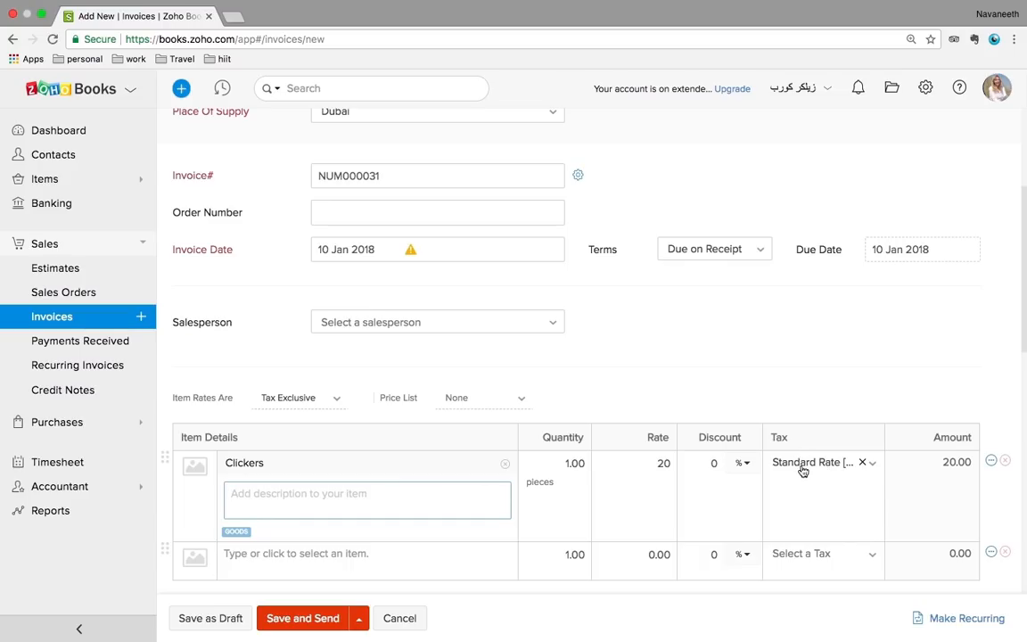
Keep Standard Rate tax on the Clickers line and save the invoice as a draft
{"action": "left_click", "coordinate": [872, 466]}
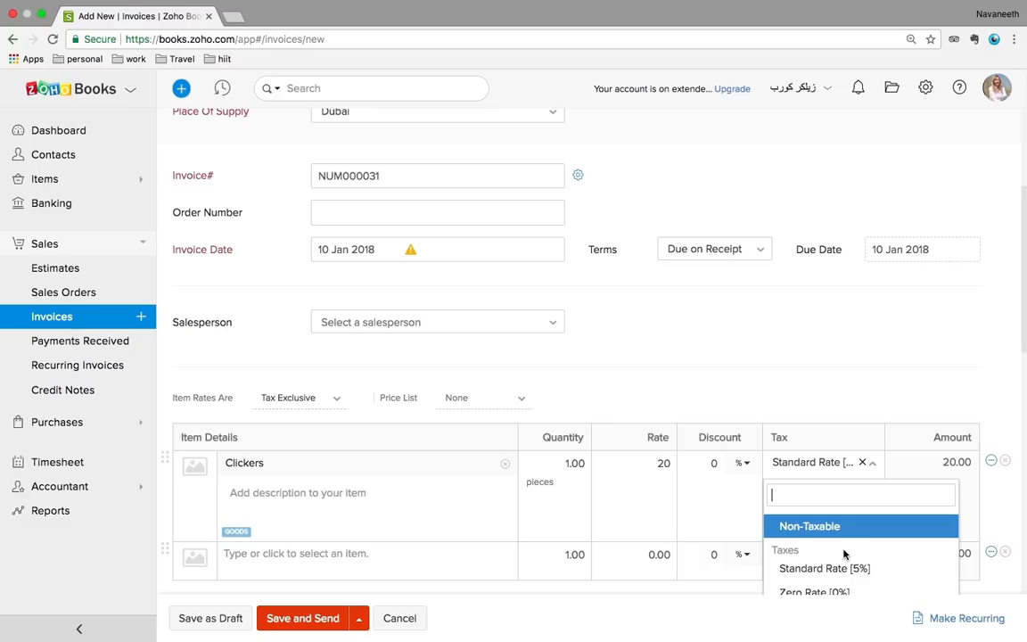
{"action": "left_click", "coordinate": [807, 363]}
{"action": "scroll", "coordinate": [807, 363], "scroll_direction": "down", "scroll_amount": 1}
{"action": "scroll", "coordinate": [807, 363], "scroll_direction": "up", "scroll_amount": 3}
{"action": "scroll", "coordinate": [807, 363], "scroll_direction": "up", "scroll_amount": 2}
{"action": "scroll", "coordinate": [807, 359], "scroll_direction": "down", "scroll_amount": 6}
{"action": "scroll", "coordinate": [808, 358], "scroll_direction": "down", "scroll_amount": 5}
{"action": "scroll", "coordinate": [807, 358], "scroll_direction": "up", "scroll_amount": 1}
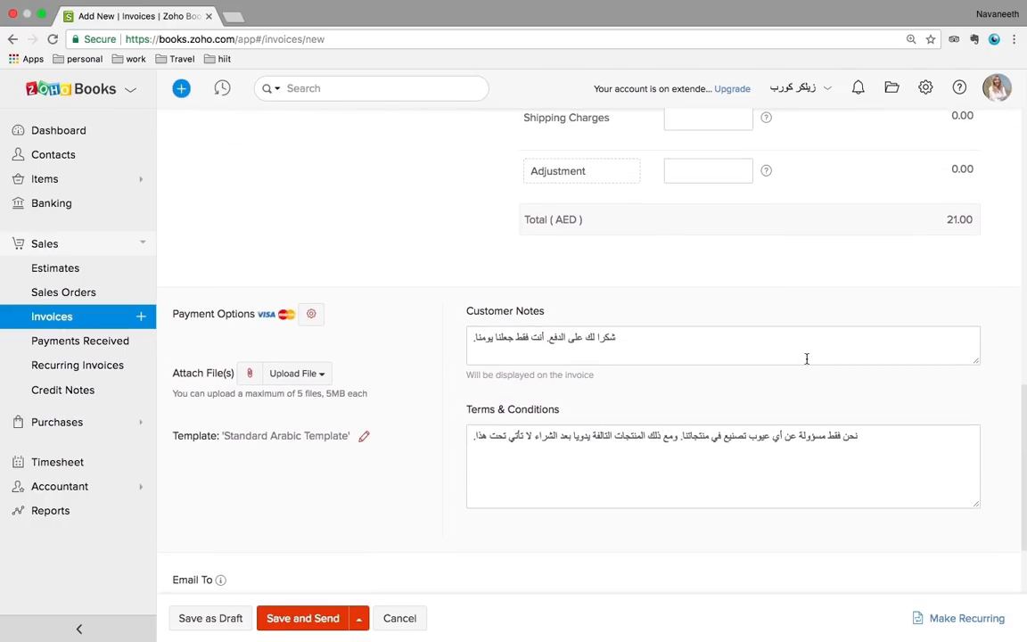
{"action": "left_click", "coordinate": [236, 619]}
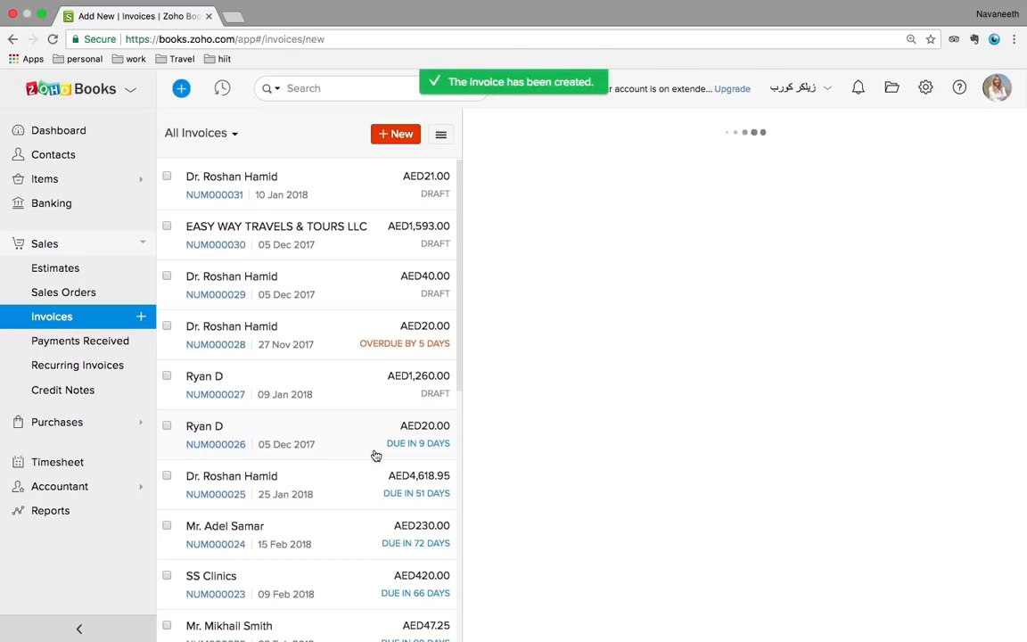
Scroll through the draft invoice NUM000031 preview totalling AED21.00
{"action": "scroll", "coordinate": [745, 434], "scroll_direction": "down", "scroll_amount": 2}
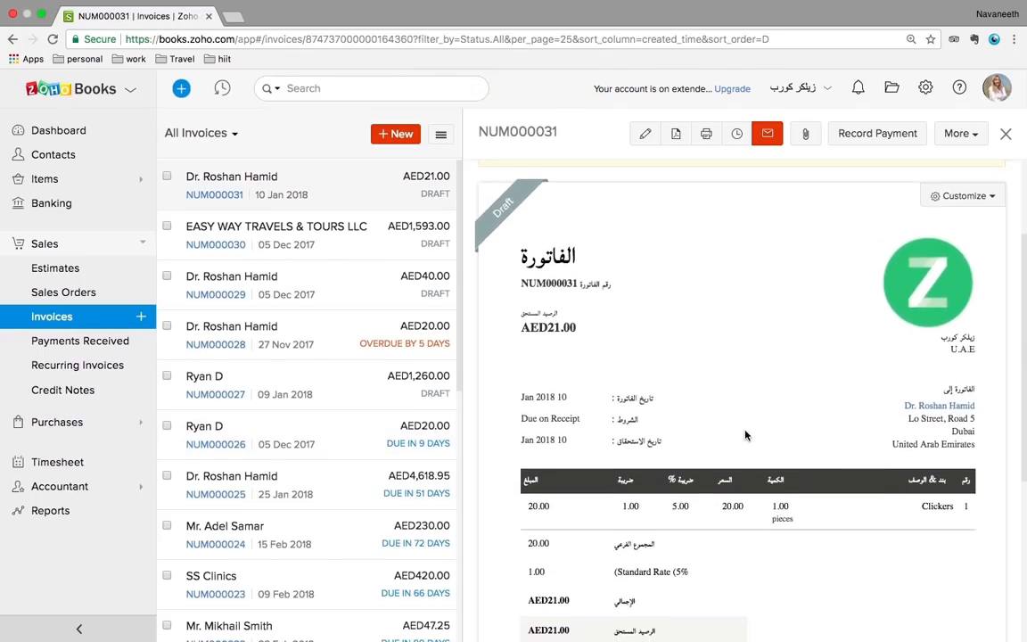
{"action": "scroll", "coordinate": [746, 435], "scroll_direction": "down", "scroll_amount": 1}
{"action": "scroll", "coordinate": [768, 349], "scroll_direction": "down", "scroll_amount": 1}
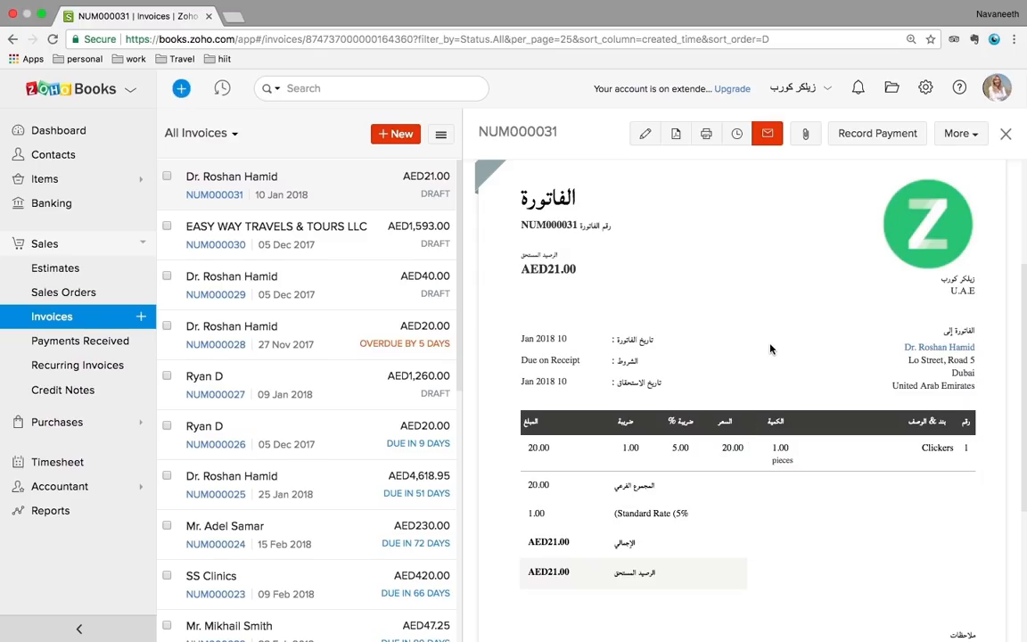
{"action": "scroll", "coordinate": [771, 349], "scroll_direction": "down", "scroll_amount": 4}
{"action": "scroll", "coordinate": [770, 349], "scroll_direction": "down", "scroll_amount": 2}
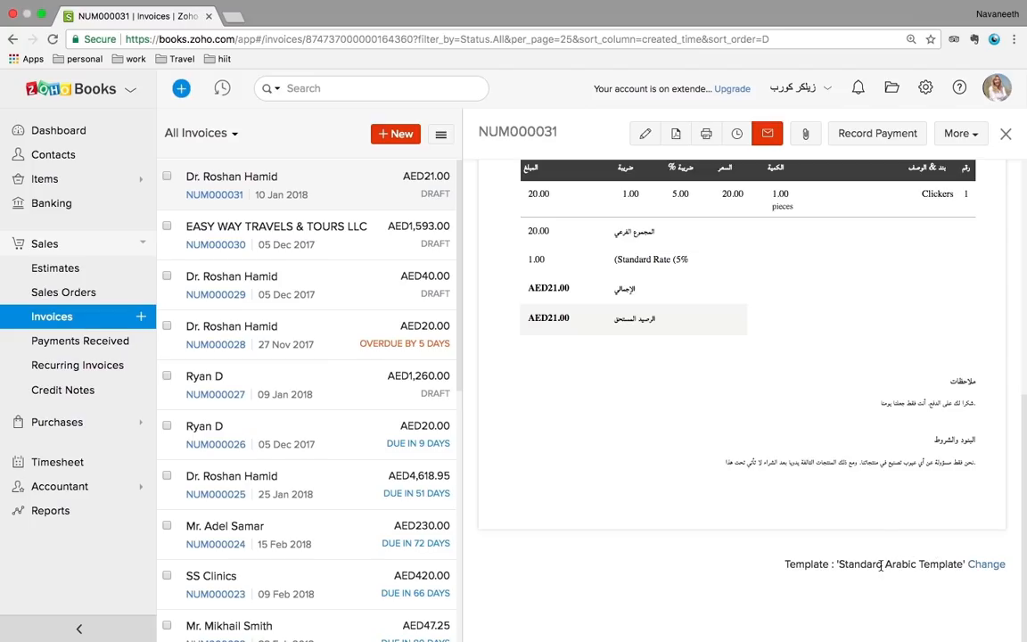
{"action": "scroll", "coordinate": [838, 419], "scroll_direction": "up", "scroll_amount": 4}
{"action": "scroll", "coordinate": [836, 418], "scroll_direction": "down", "scroll_amount": 4}
Browse the template choices and close them, keeping the Standard Arabic Template
{"action": "left_click", "coordinate": [985, 567]}
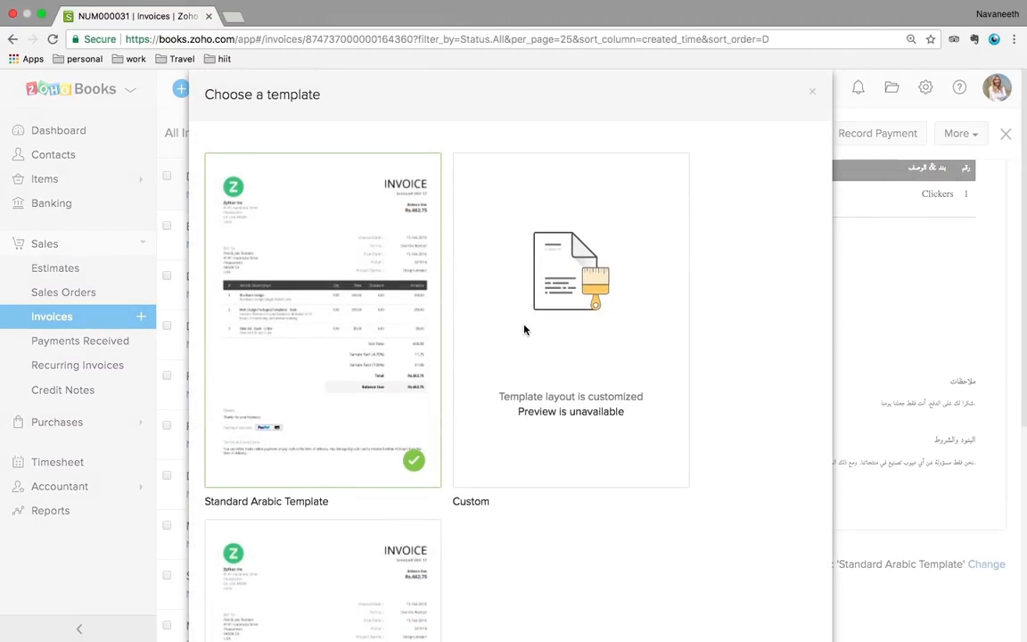
{"action": "scroll", "coordinate": [525, 330], "scroll_direction": "down", "scroll_amount": 5}
{"action": "scroll", "coordinate": [634, 244], "scroll_direction": "up", "scroll_amount": 5}
{"action": "left_click", "coordinate": [813, 93]}
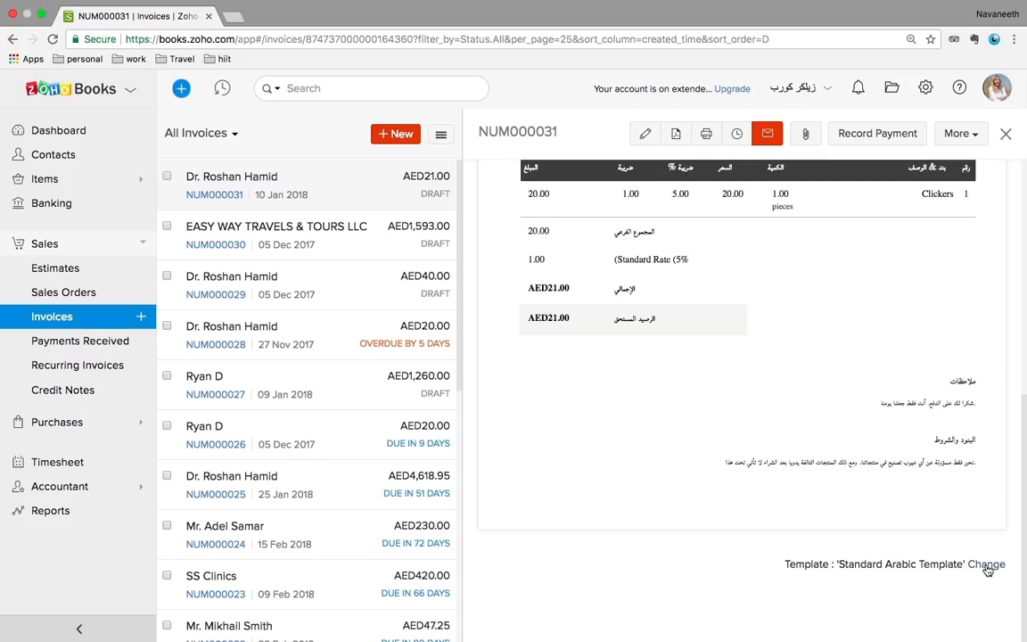
Go to Settings > Templates, glance at Estimate templates, then view the Invoice templates
{"action": "left_click", "coordinate": [927, 89]}
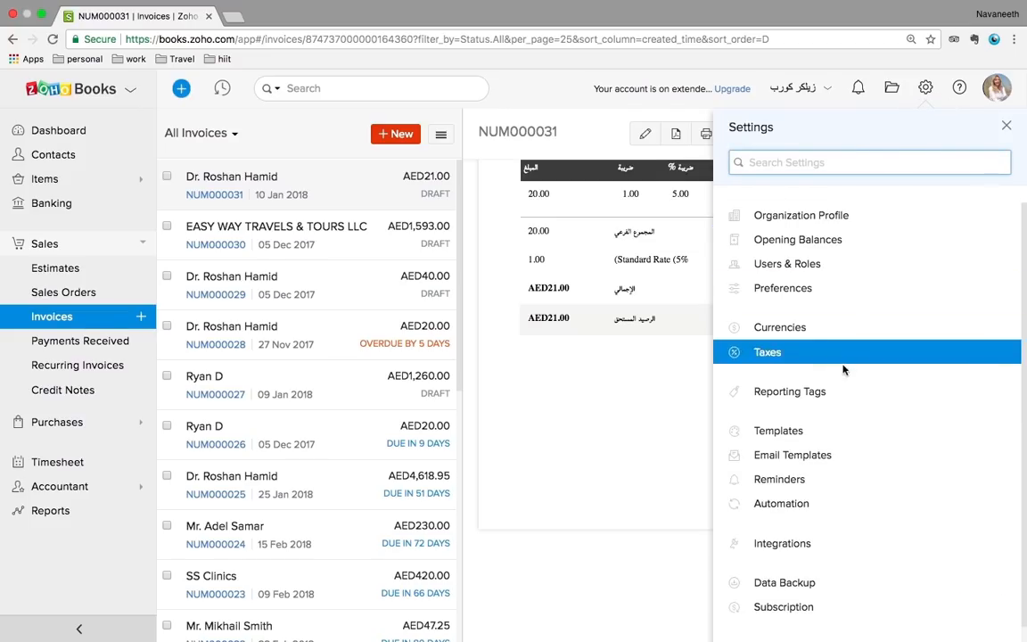
{"action": "left_click", "coordinate": [781, 431]}
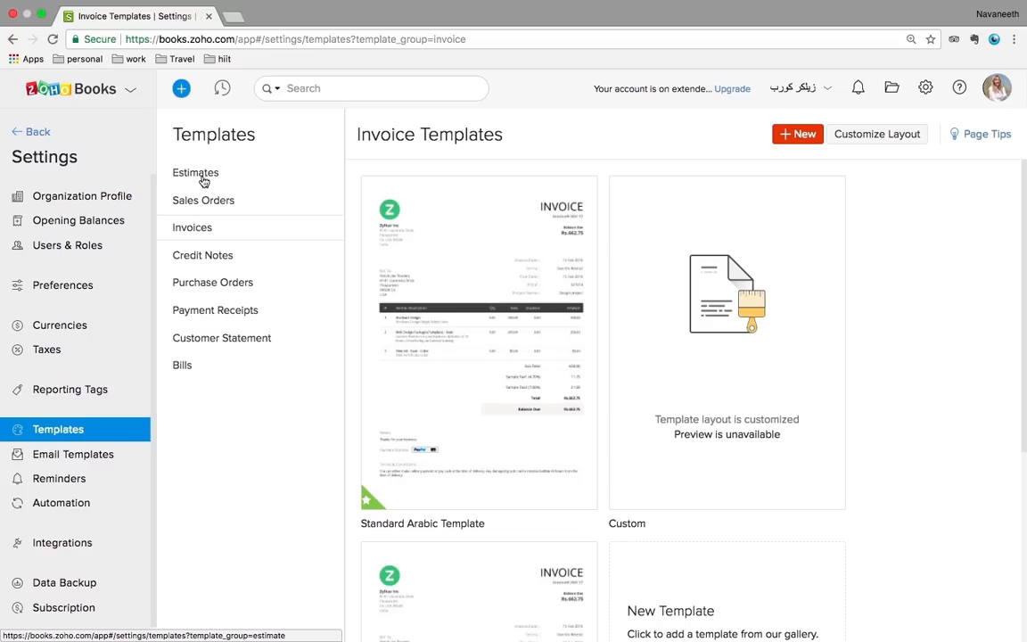
{"action": "left_click", "coordinate": [203, 179]}
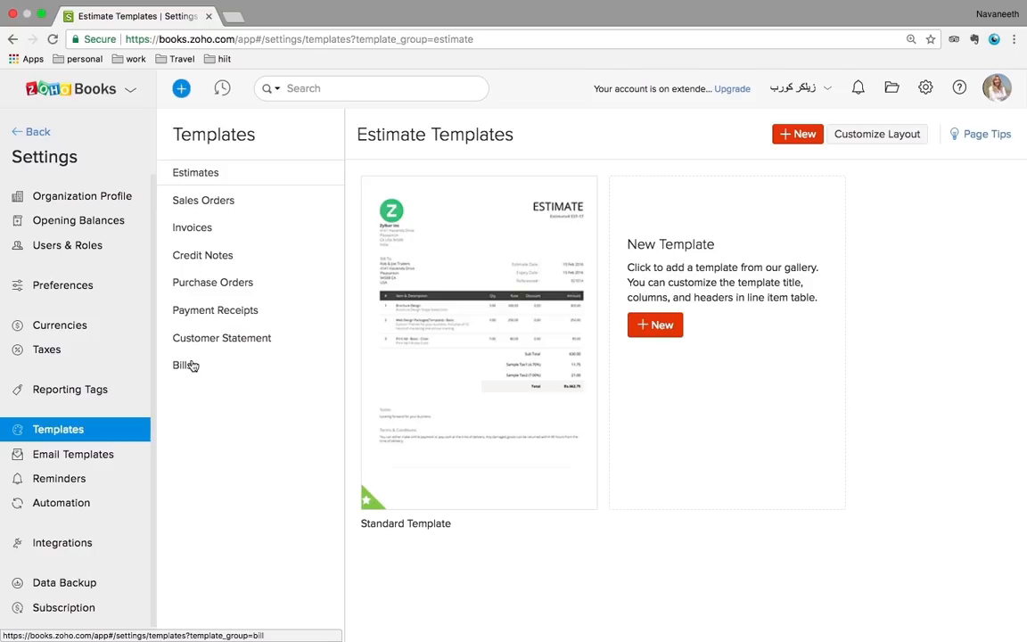
{"action": "left_click", "coordinate": [203, 234]}
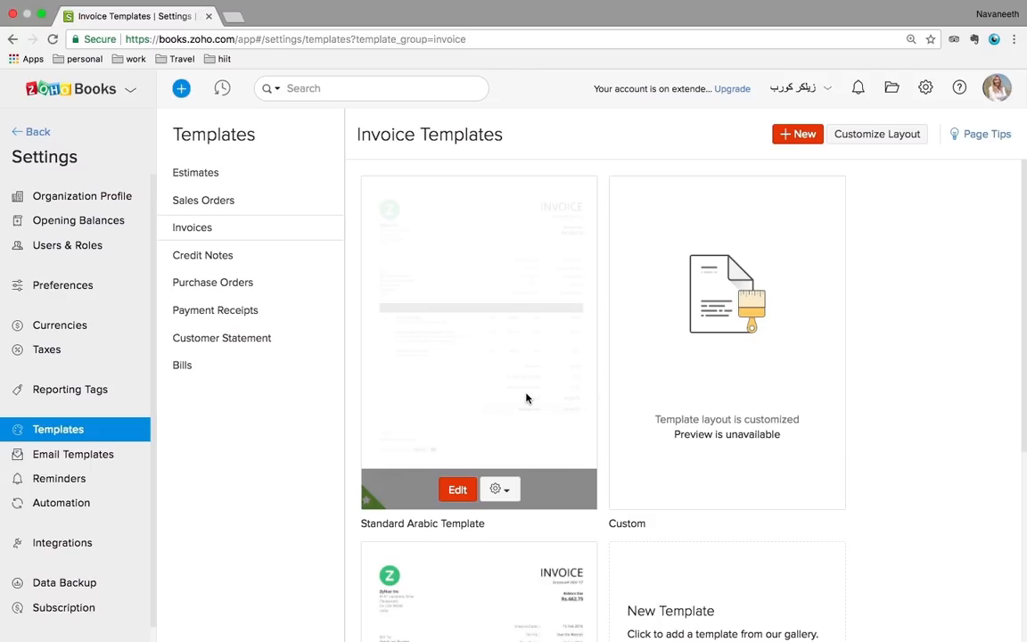
{"action": "scroll", "coordinate": [526, 399], "scroll_direction": "down", "scroll_amount": 5}
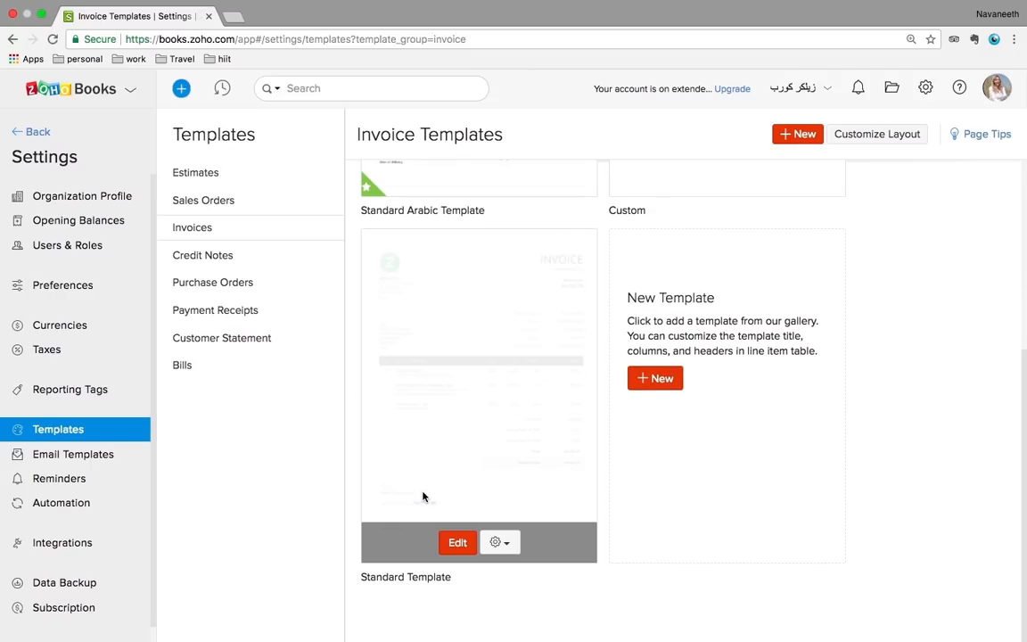
Open the Standard Template in the editor and look over its Header settings
{"action": "left_click", "coordinate": [455, 543]}
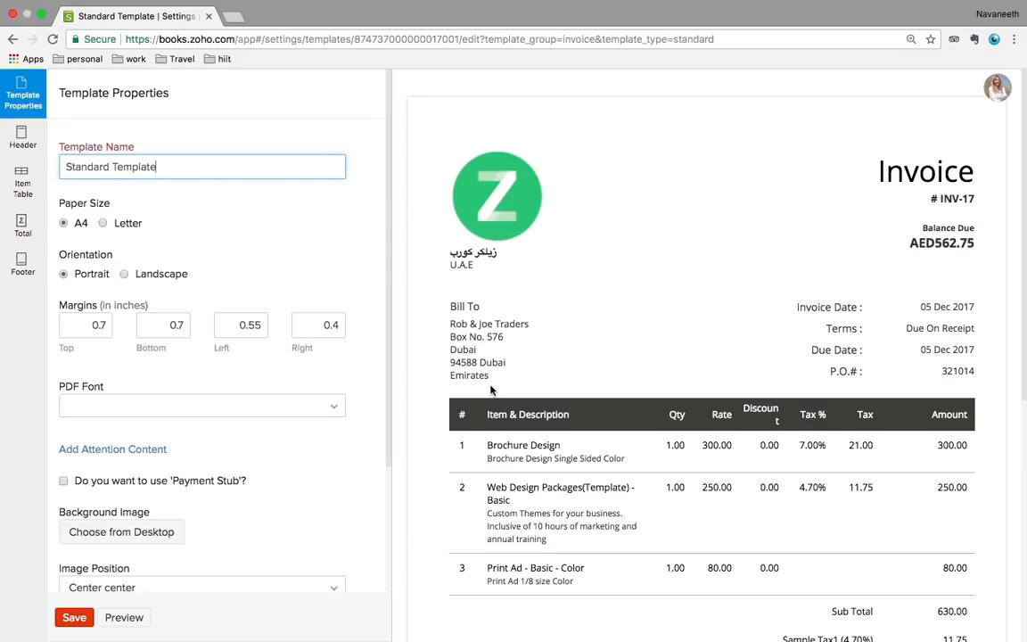
{"action": "scroll", "coordinate": [665, 405], "scroll_direction": "down", "scroll_amount": 5}
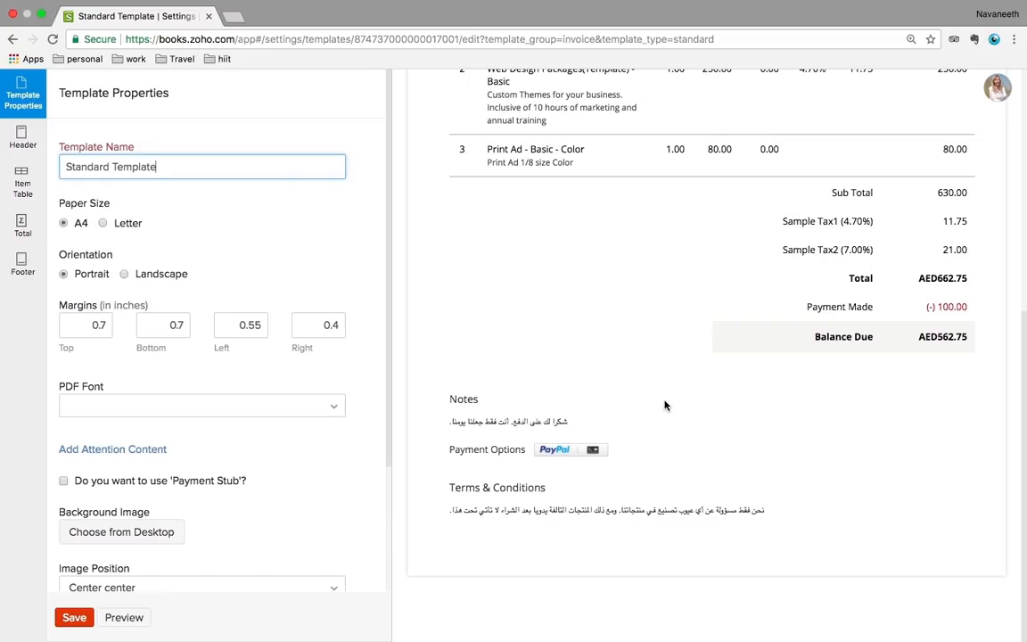
{"action": "scroll", "coordinate": [665, 406], "scroll_direction": "up", "scroll_amount": 5}
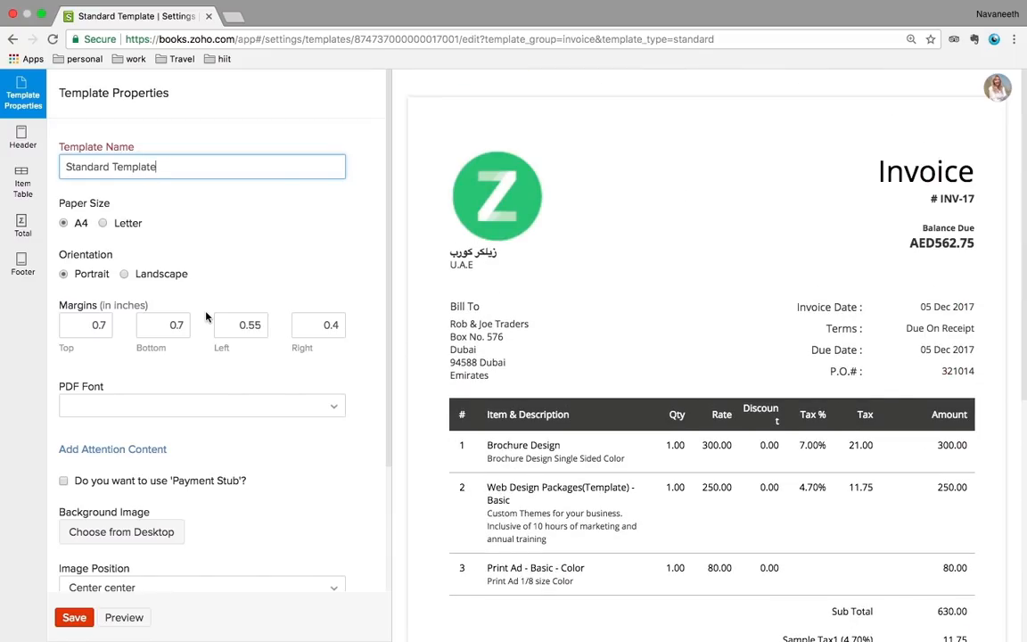
{"action": "left_click", "coordinate": [21, 139]}
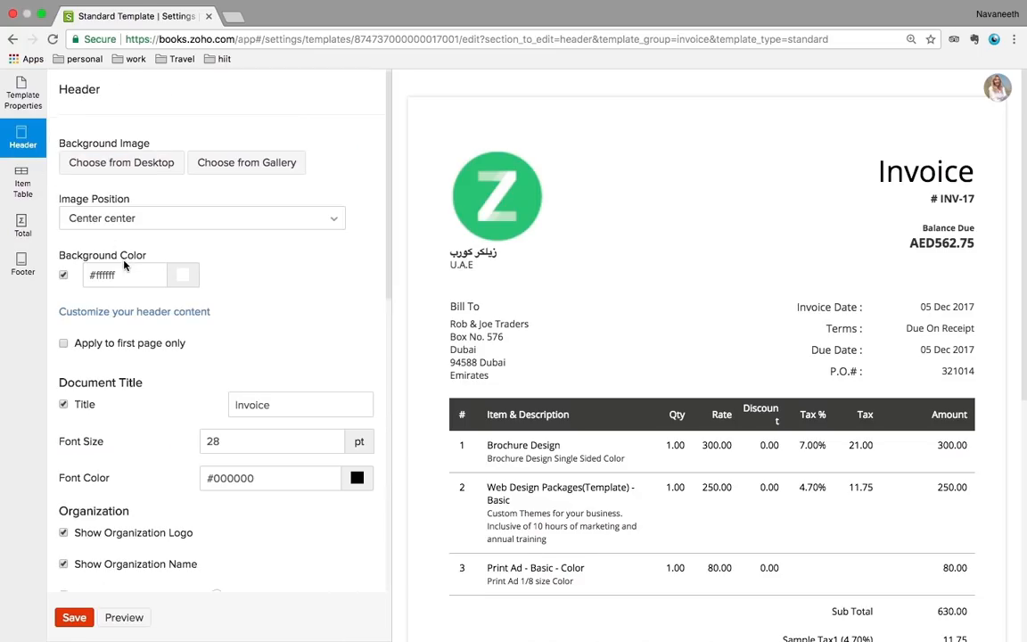
{"action": "scroll", "coordinate": [124, 262], "scroll_direction": "down", "scroll_amount": 1}
{"action": "scroll", "coordinate": [146, 223], "scroll_direction": "down", "scroll_amount": 2}
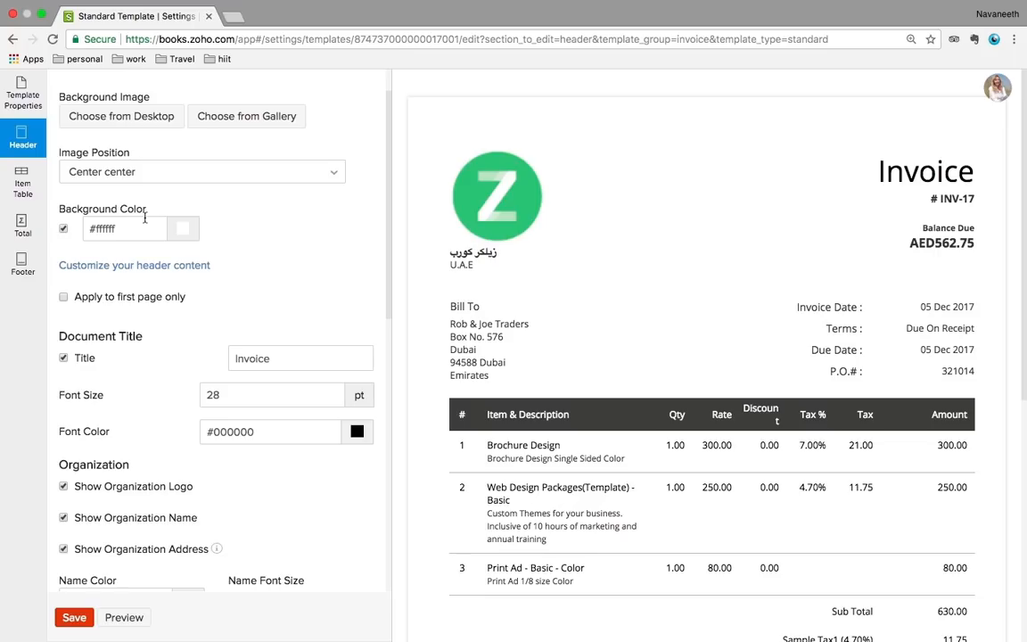
{"action": "scroll", "coordinate": [203, 427], "scroll_direction": "down", "scroll_amount": 1}
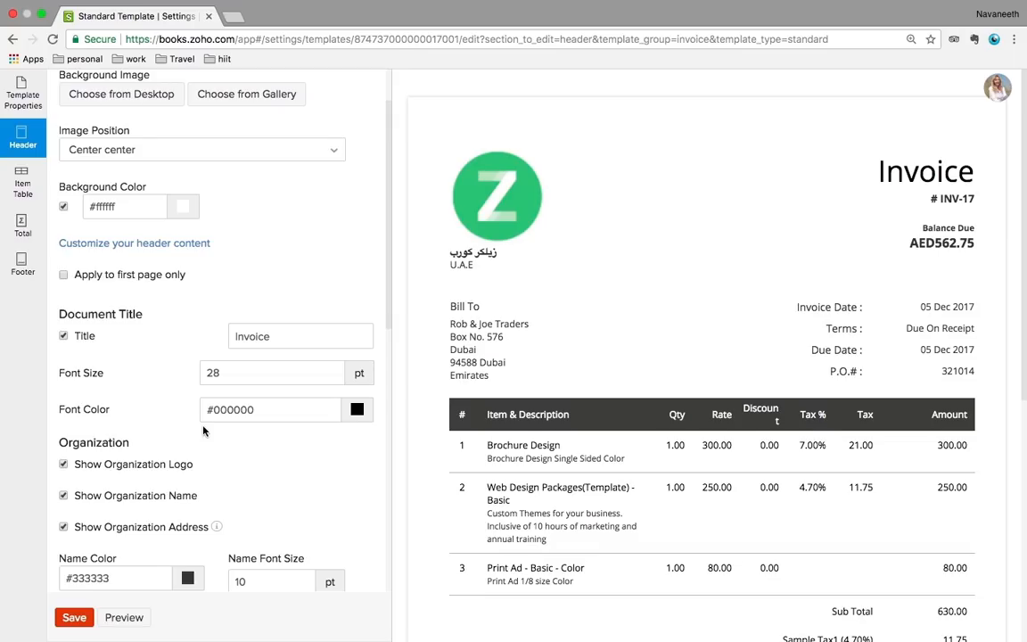
Look over the Total and Footer settings, then go back to Total
{"action": "left_click", "coordinate": [24, 230]}
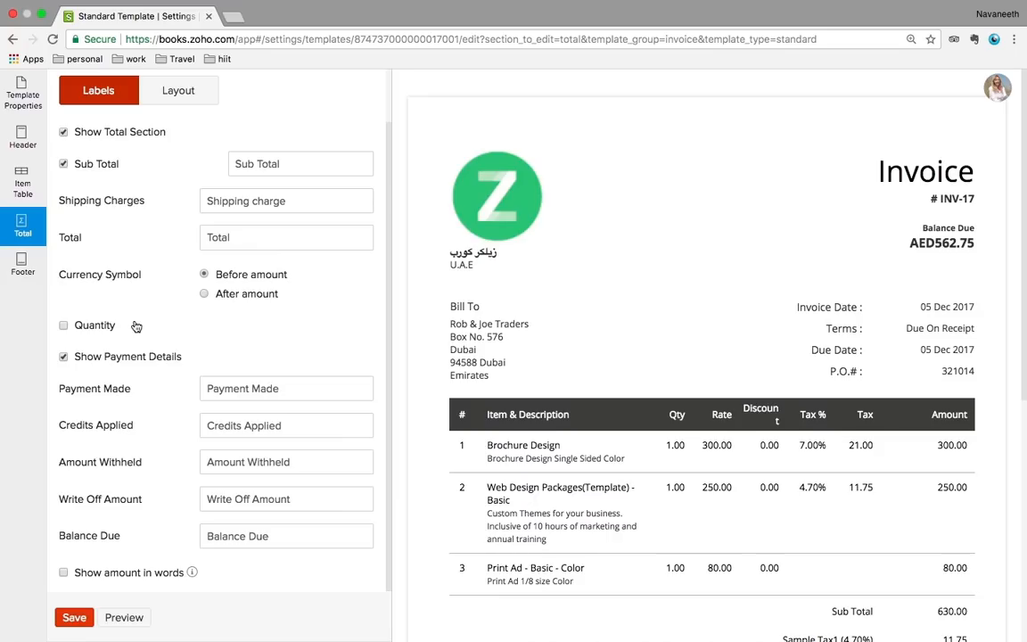
{"action": "scroll", "coordinate": [136, 327], "scroll_direction": "up", "scroll_amount": 2}
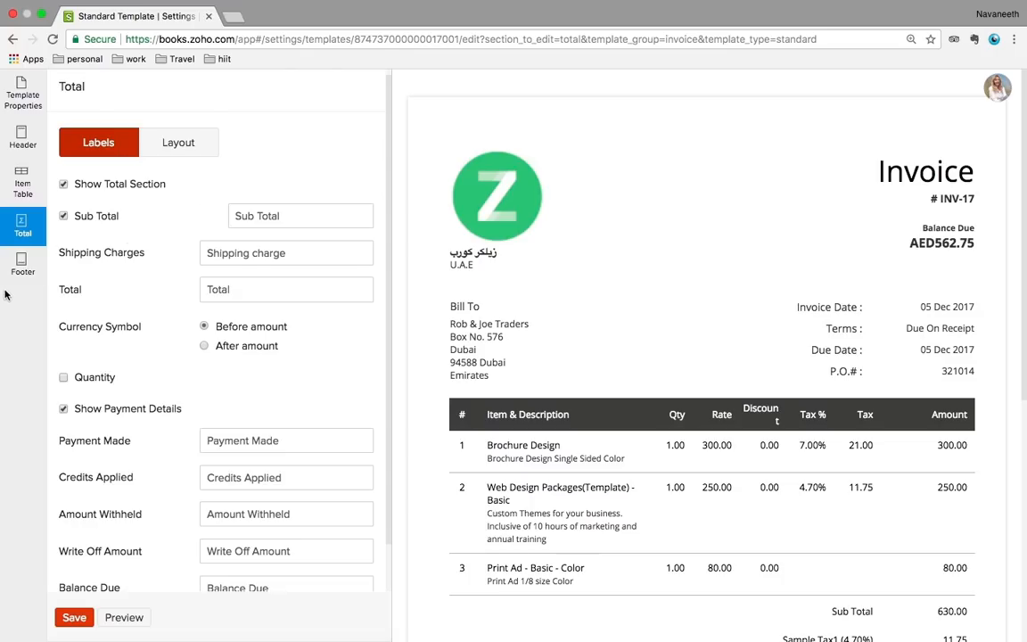
{"action": "left_click", "coordinate": [21, 264]}
{"action": "scroll", "coordinate": [124, 363], "scroll_direction": "down", "scroll_amount": 3}
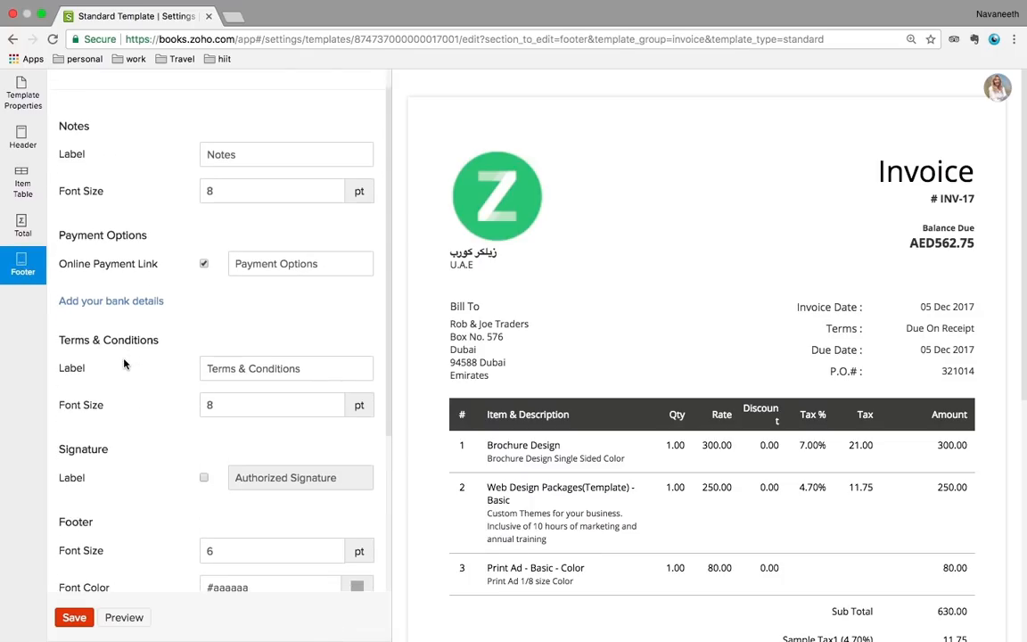
{"action": "scroll", "coordinate": [125, 363], "scroll_direction": "up", "scroll_amount": 1}
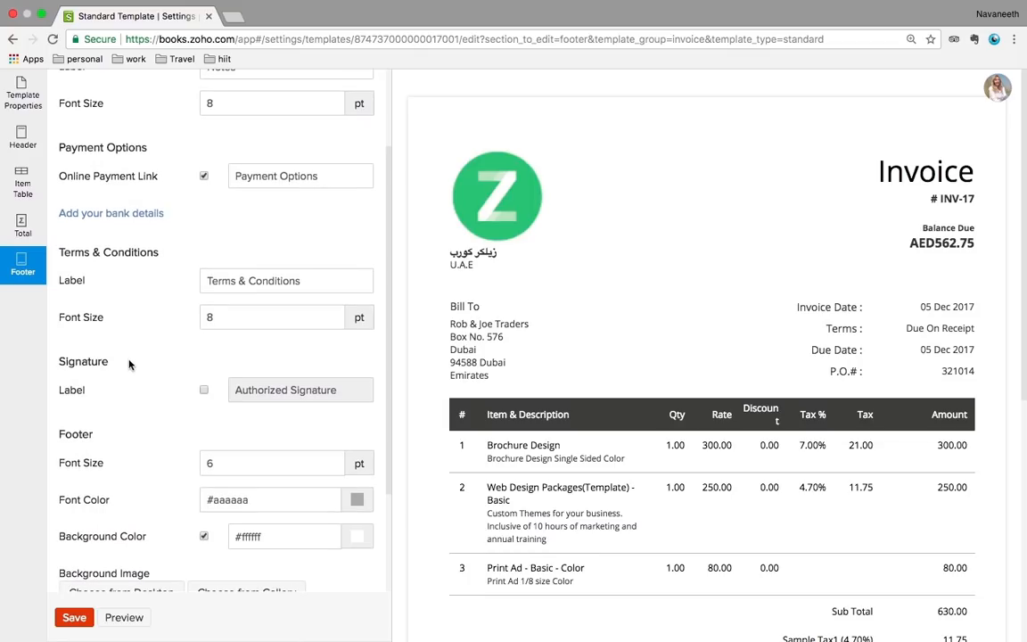
{"action": "scroll", "coordinate": [221, 454], "scroll_direction": "down", "scroll_amount": 4}
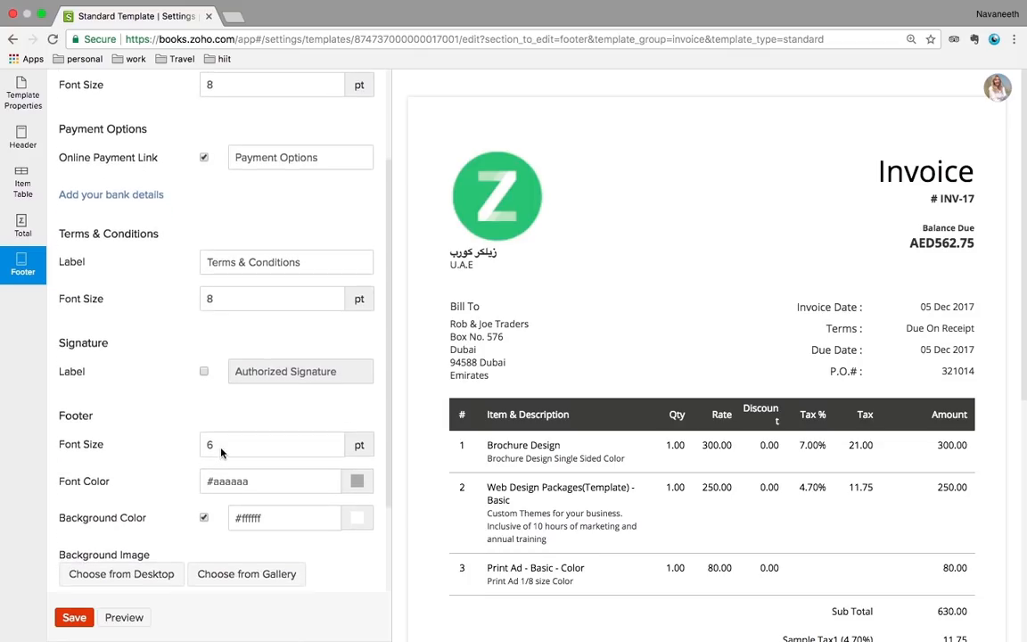
{"action": "scroll", "coordinate": [222, 451], "scroll_direction": "up", "scroll_amount": 6}
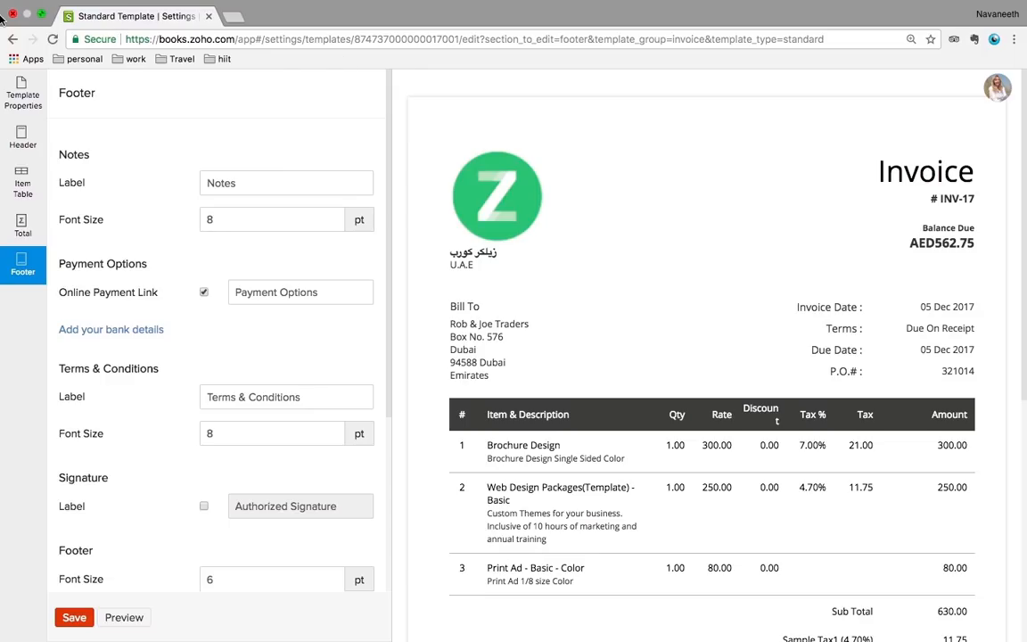
{"action": "left_click", "coordinate": [13, 39]}
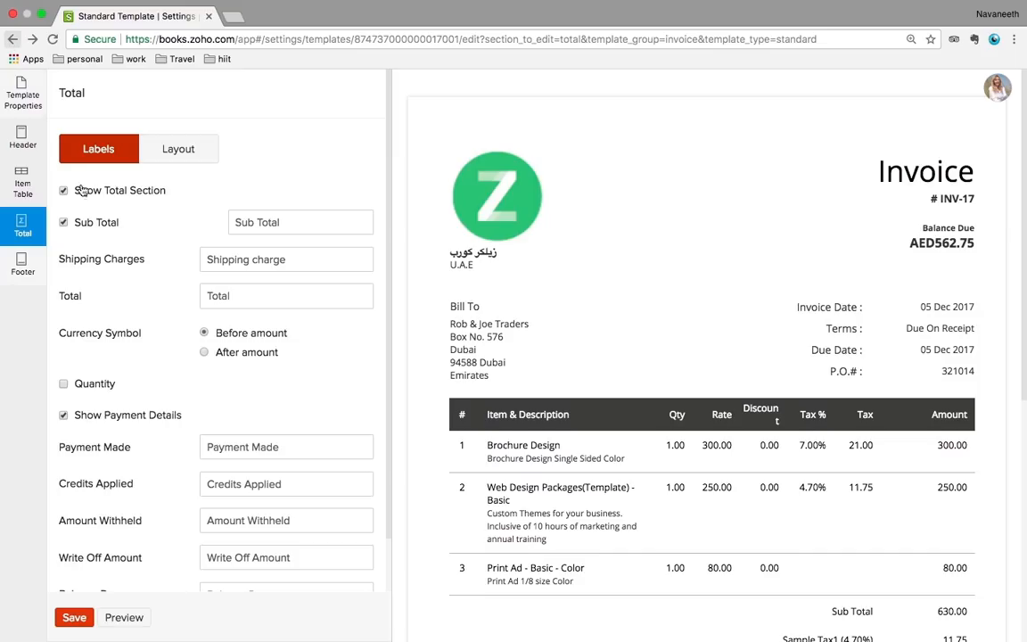
{"action": "scroll", "coordinate": [194, 387], "scroll_direction": "down", "scroll_amount": 2}
{"action": "scroll", "coordinate": [194, 387], "scroll_direction": "up", "scroll_amount": 2}
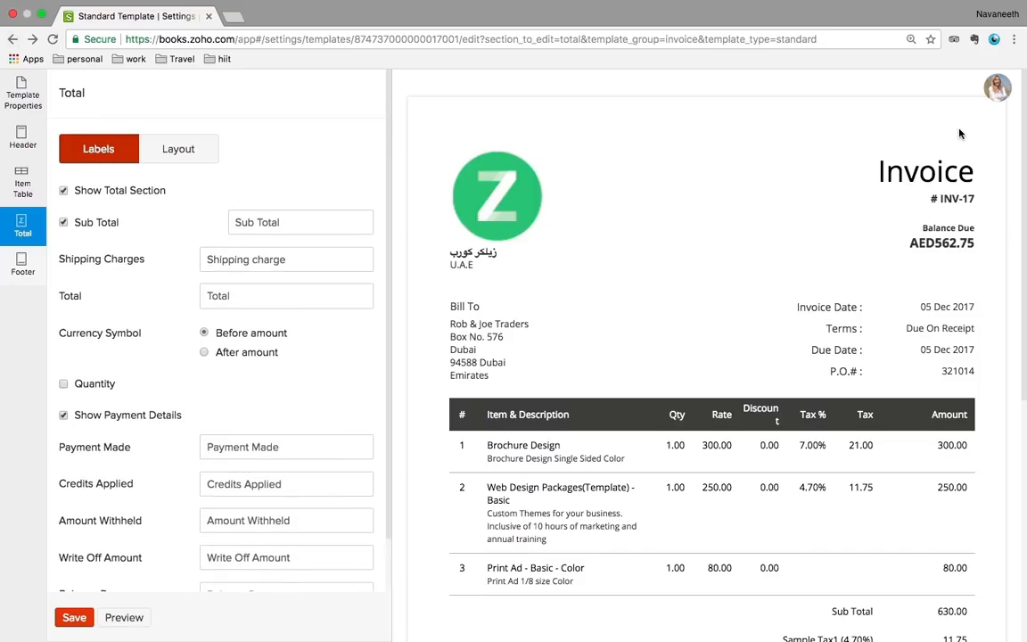
Leave the editor and open the Standard Arabic bill template for editing
{"action": "left_click", "coordinate": [995, 101]}
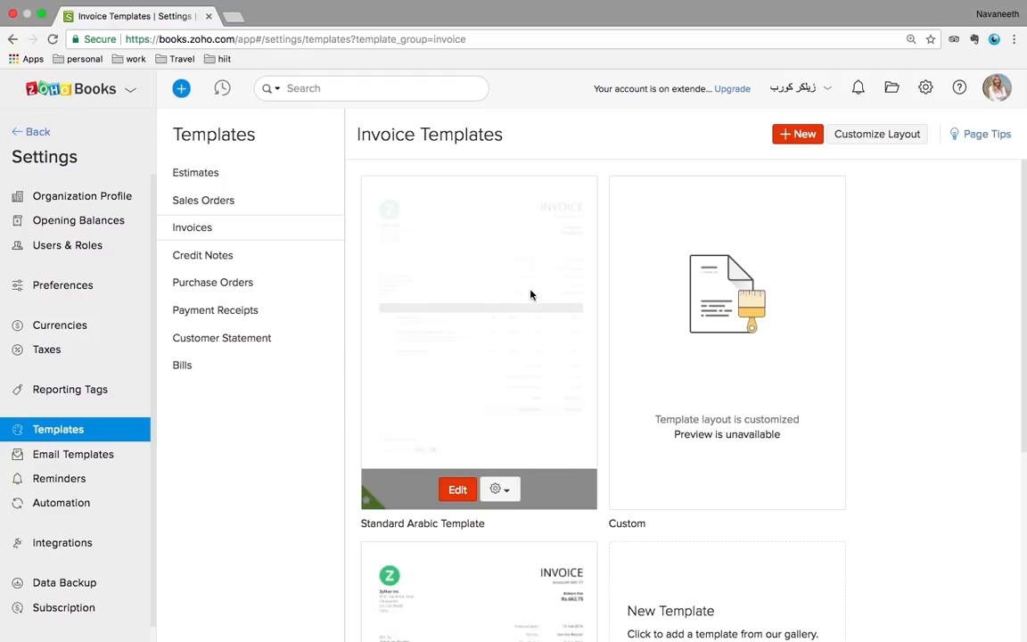
{"action": "left_click", "coordinate": [183, 366]}
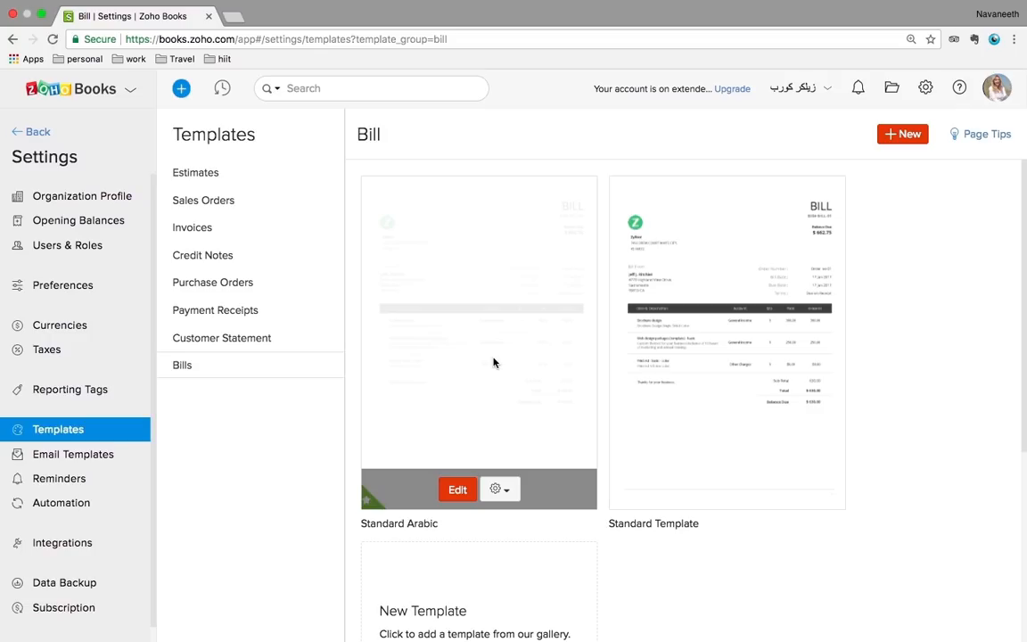
{"action": "left_click", "coordinate": [457, 489]}
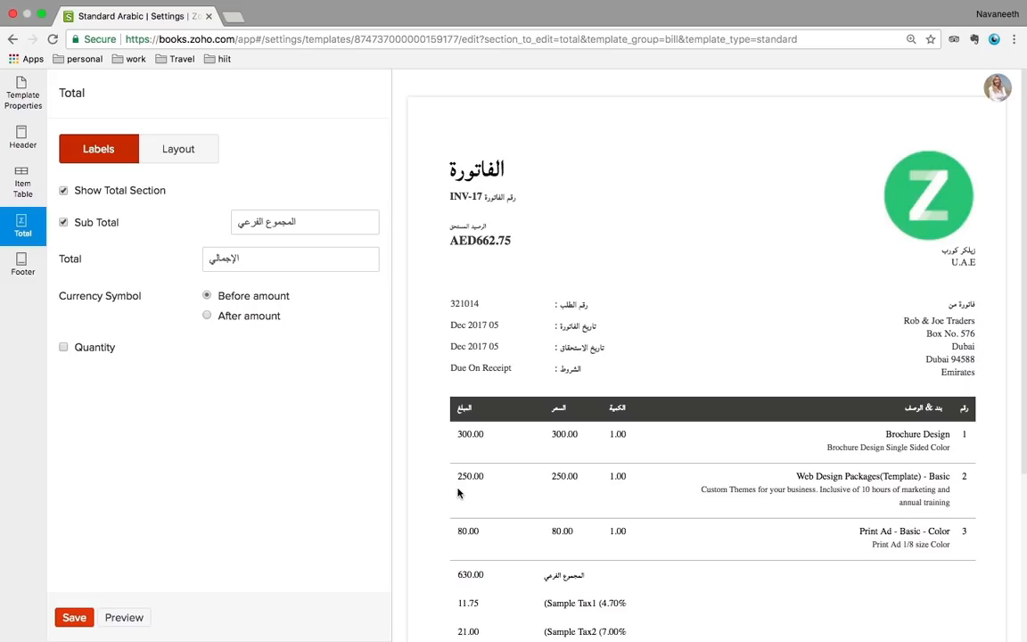
{"action": "scroll", "coordinate": [623, 497], "scroll_direction": "down", "scroll_amount": 3}
{"action": "scroll", "coordinate": [623, 495], "scroll_direction": "up", "scroll_amount": 3}
Browse its Template Properties, Header, Item Table and Total settings, then return to Bill templates
{"action": "left_click", "coordinate": [22, 107]}
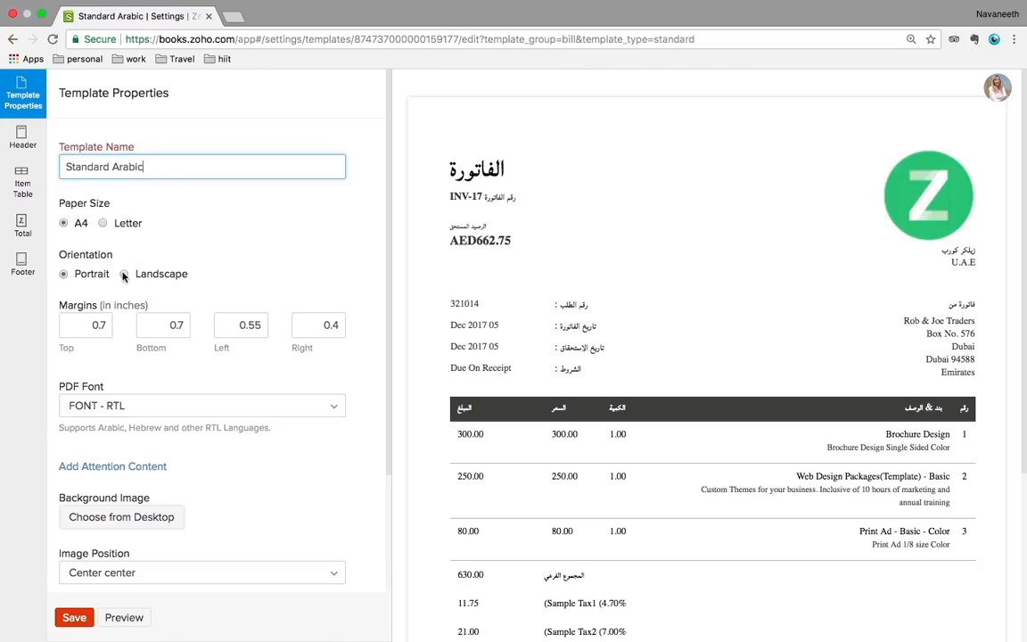
{"action": "scroll", "coordinate": [124, 273], "scroll_direction": "down", "scroll_amount": 1}
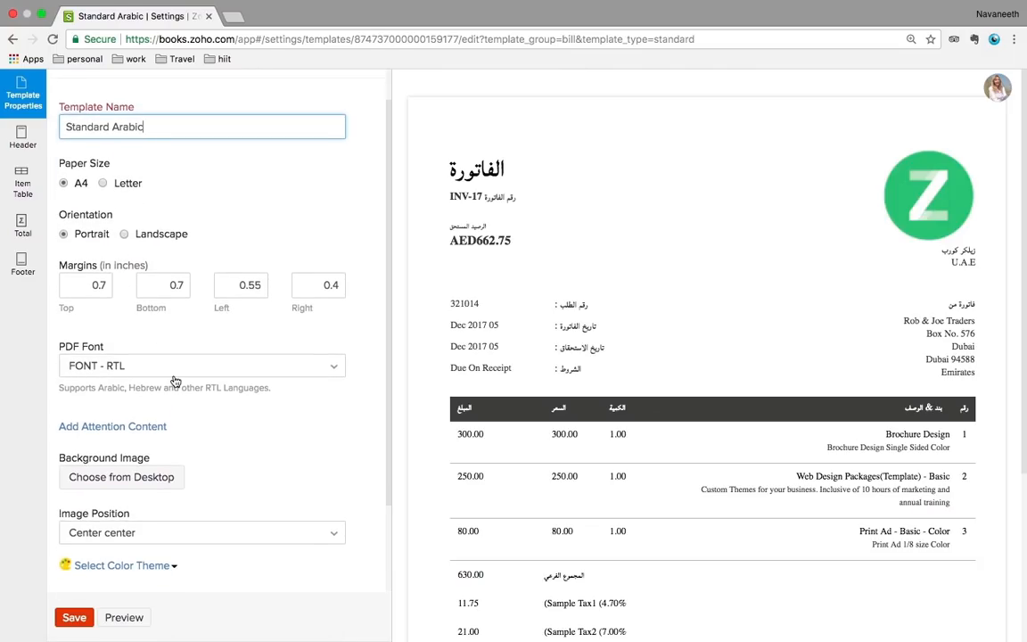
{"action": "scroll", "coordinate": [175, 378], "scroll_direction": "down", "scroll_amount": 1}
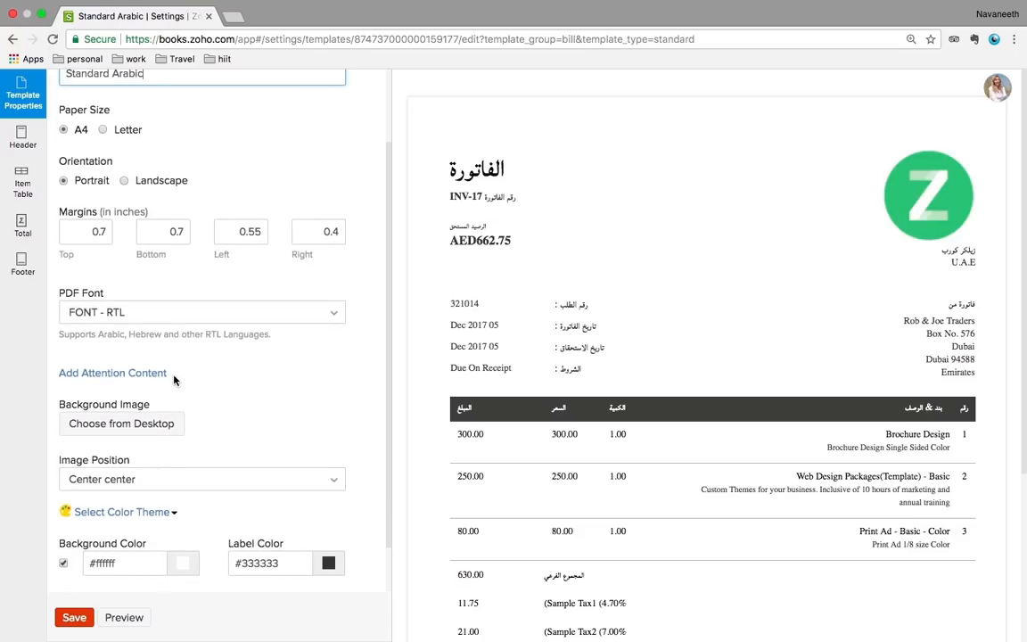
{"action": "scroll", "coordinate": [174, 381], "scroll_direction": "down", "scroll_amount": 1}
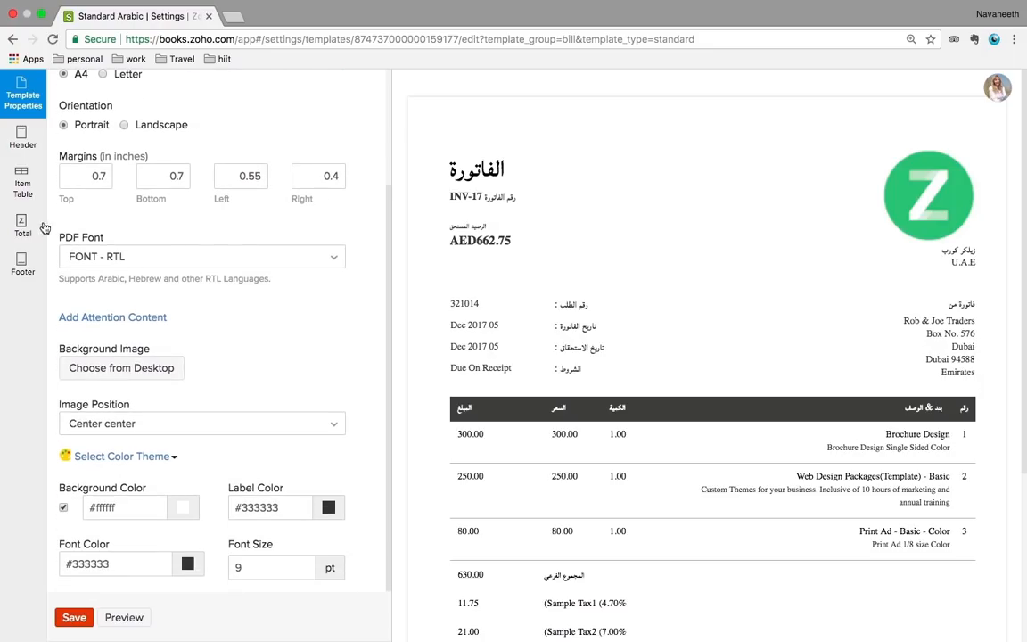
{"action": "left_click", "coordinate": [18, 141]}
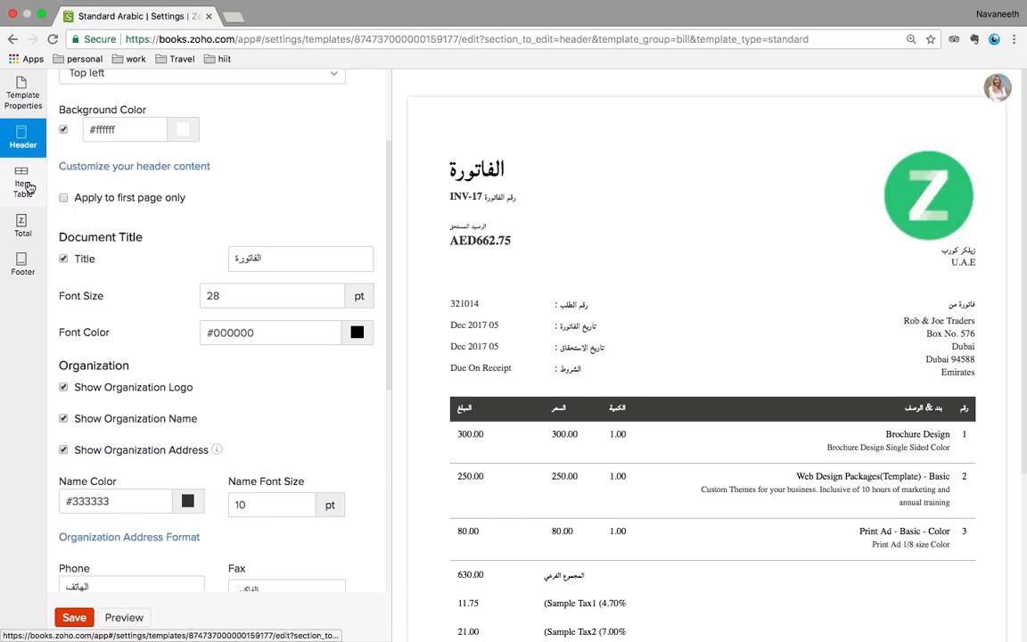
{"action": "left_click", "coordinate": [25, 170]}
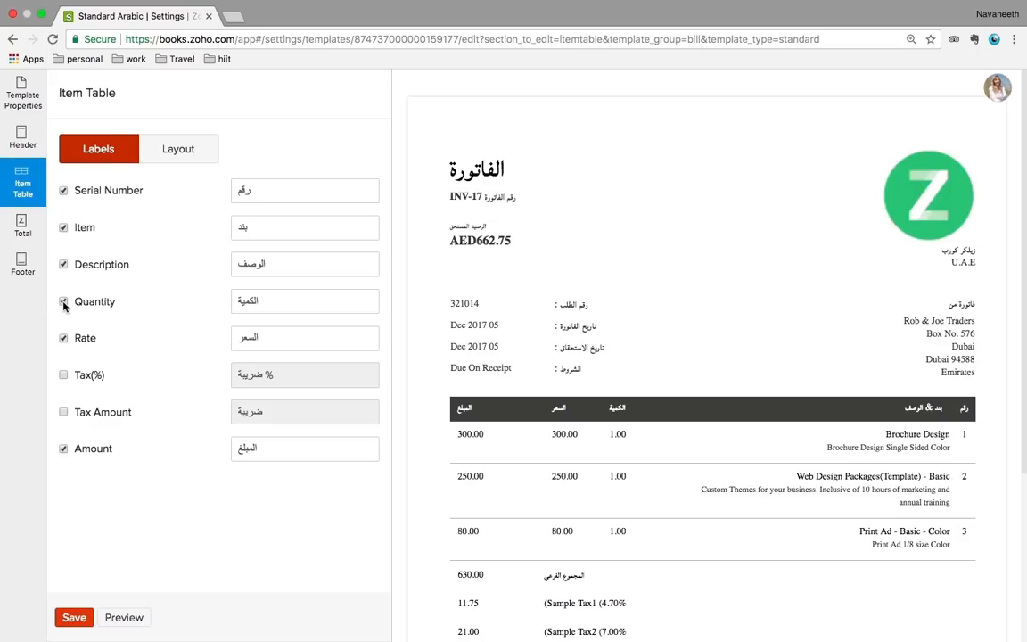
{"action": "left_click", "coordinate": [20, 228]}
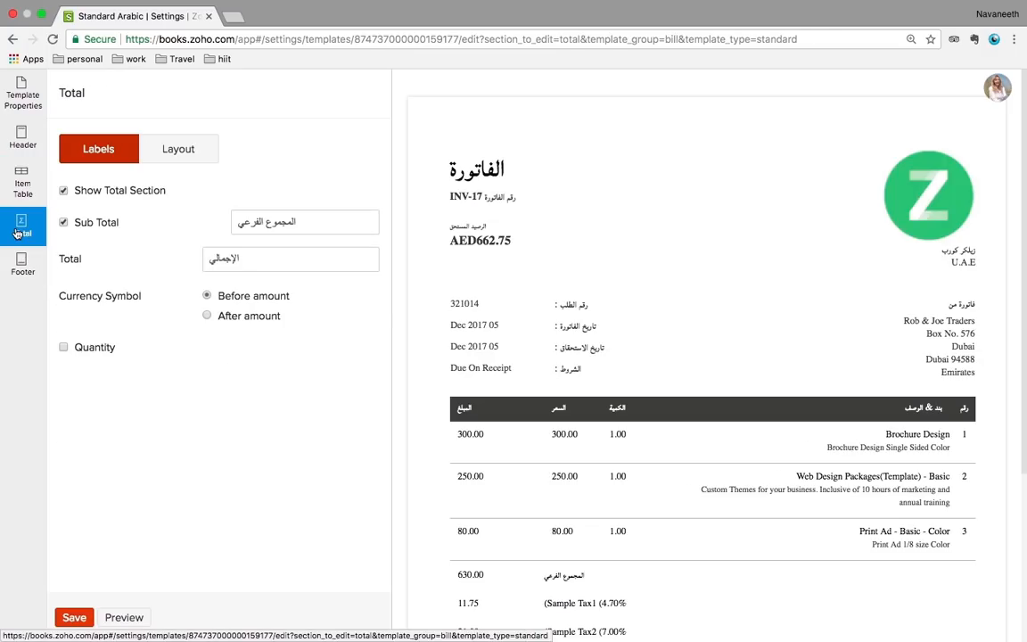
{"action": "mouse_move", "coordinate": [855, 637]}
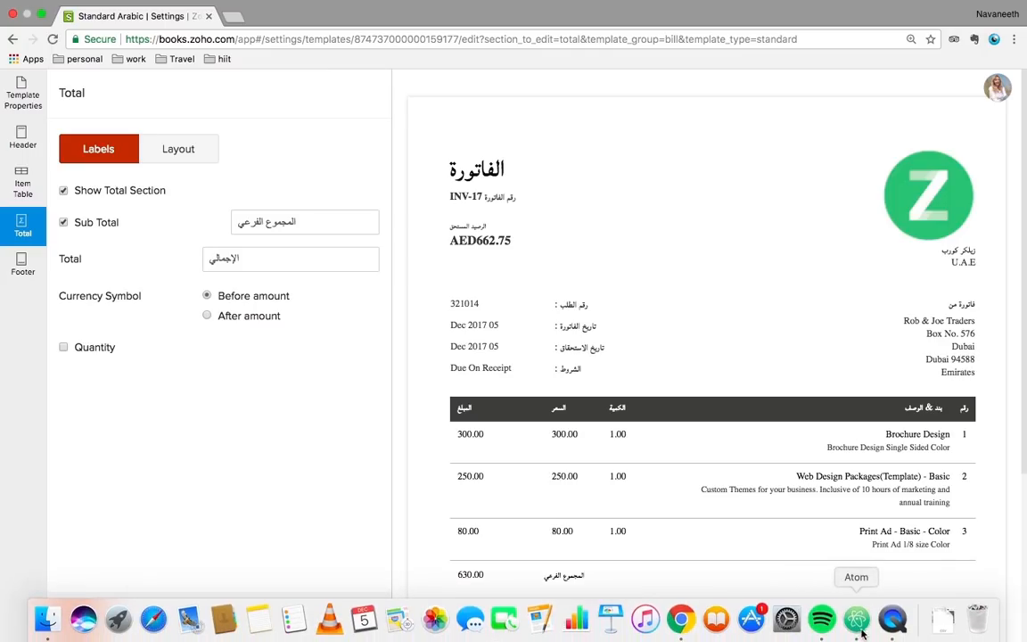
{"action": "right_click", "coordinate": [895, 629]}
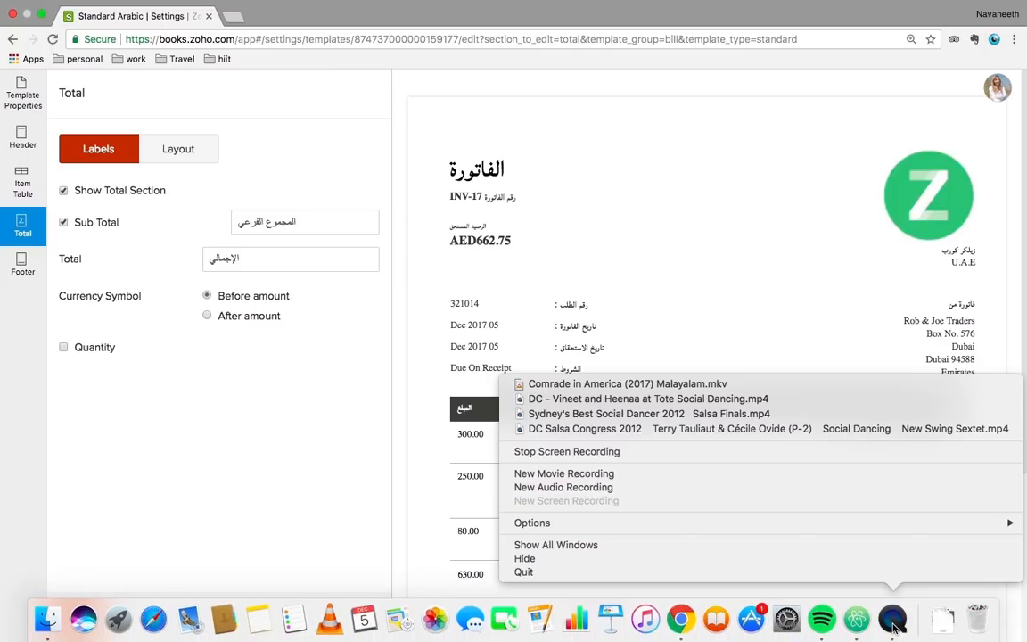
{"action": "left_click", "coordinate": [336, 405]}
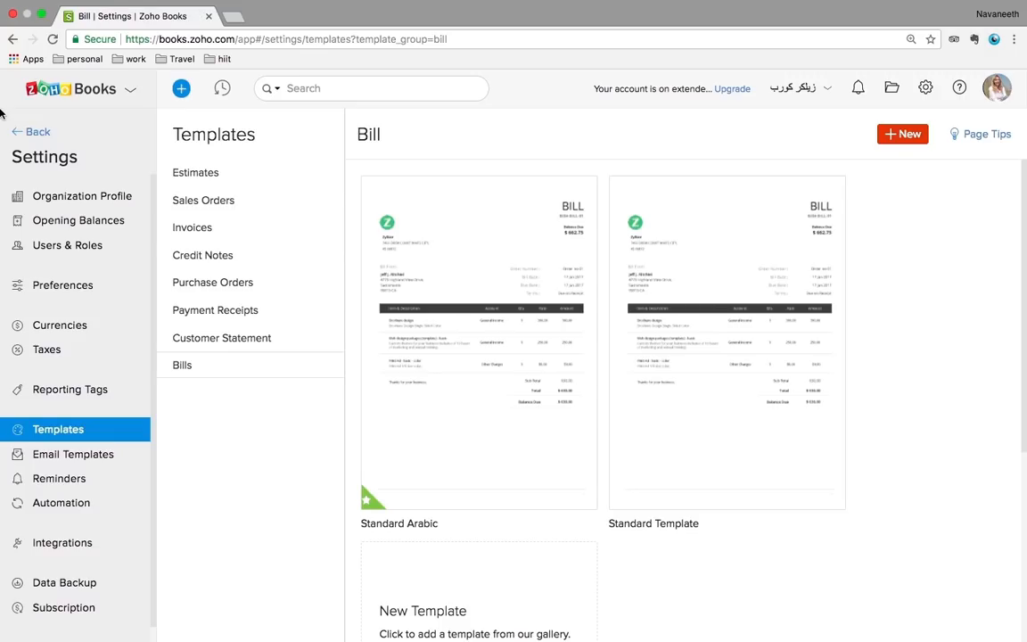
Return to Sales > Invoices and open draft invoice NUM000031
{"action": "left_click", "coordinate": [29, 132]}
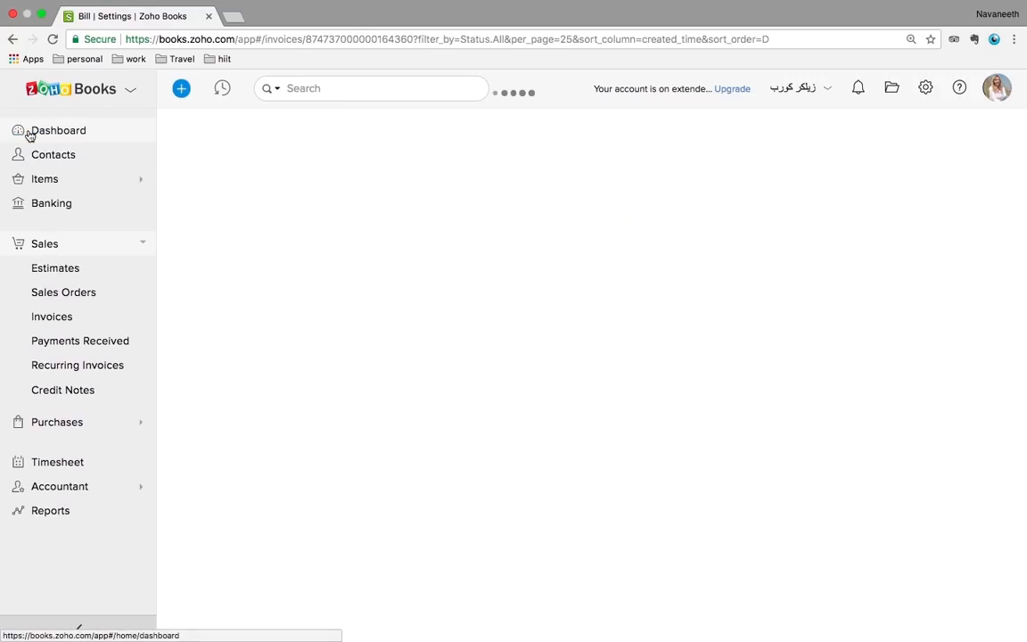
{"action": "left_click", "coordinate": [47, 321]}
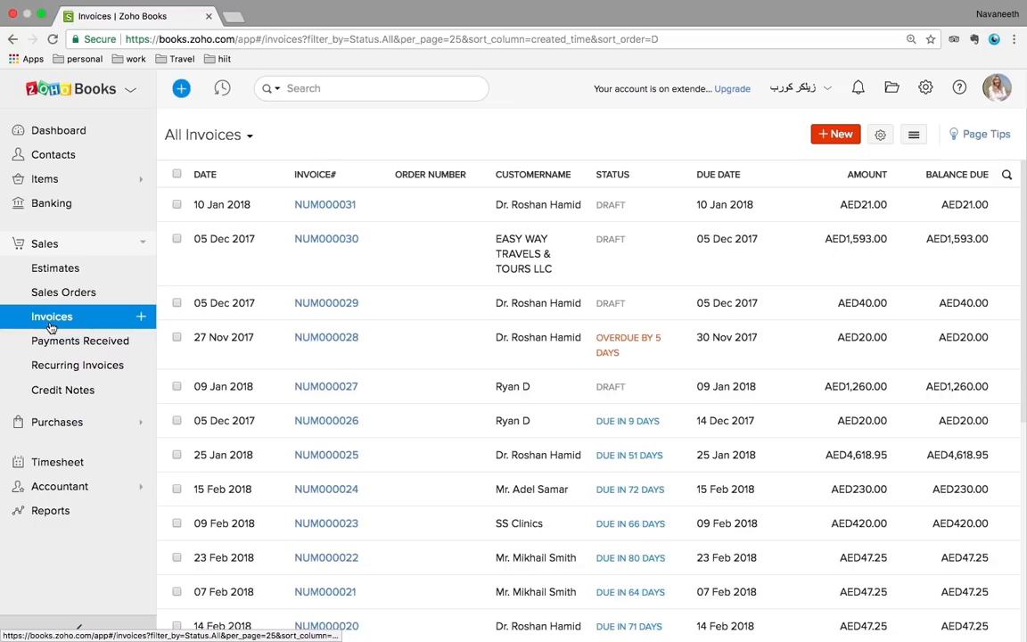
{"action": "scroll", "coordinate": [502, 539], "scroll_direction": "down", "scroll_amount": 5}
{"action": "scroll", "coordinate": [502, 585], "scroll_direction": "up", "scroll_amount": 5}
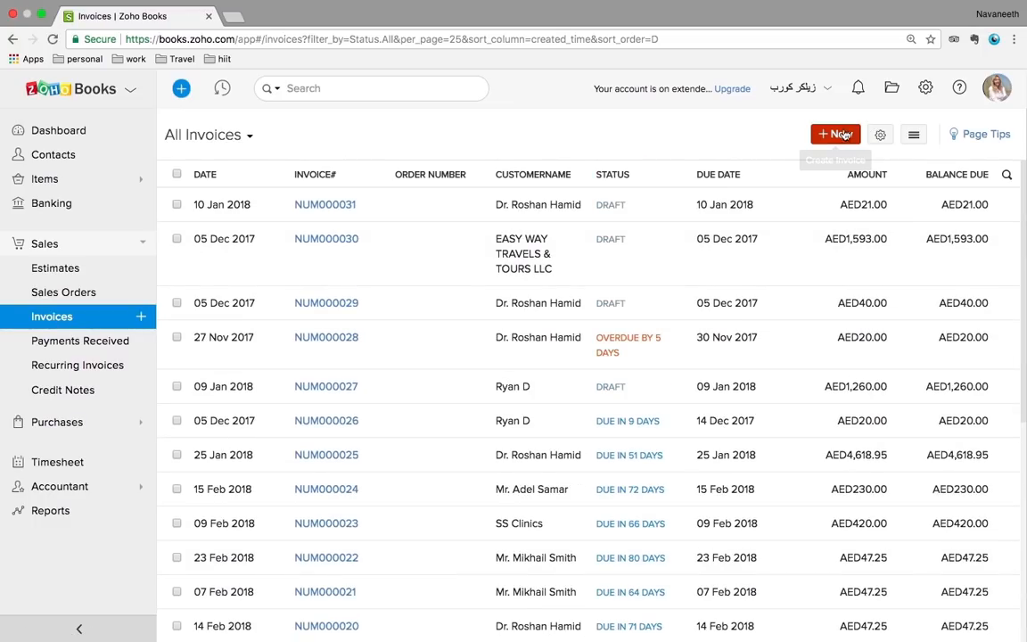
{"action": "left_click", "coordinate": [638, 213]}
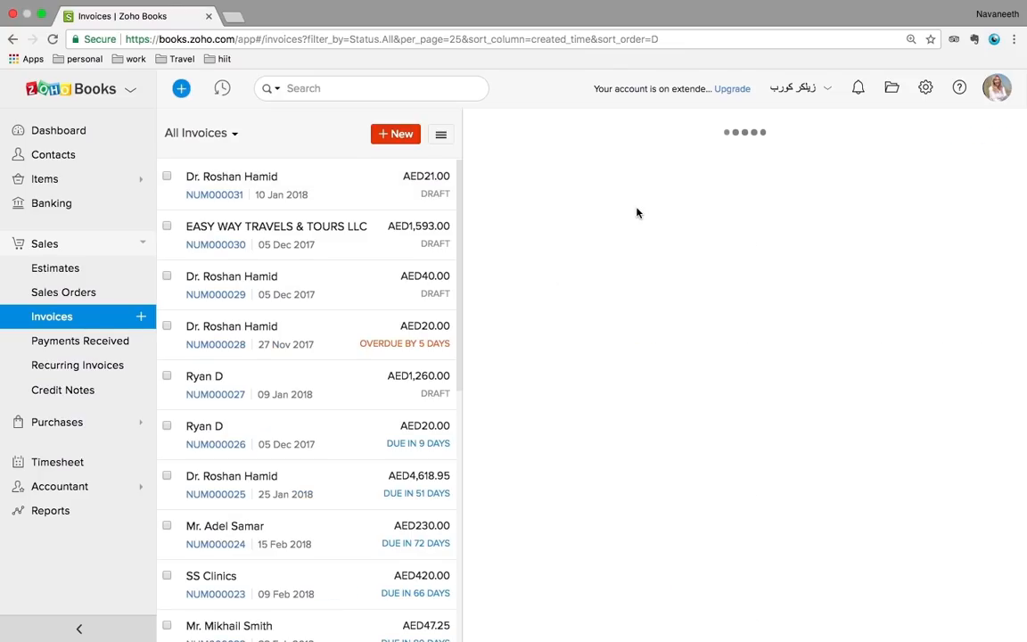
{"action": "scroll", "coordinate": [788, 448], "scroll_direction": "down", "scroll_amount": 5}
{"action": "scroll", "coordinate": [789, 450], "scroll_direction": "down", "scroll_amount": 3}
{"action": "scroll", "coordinate": [788, 449], "scroll_direction": "up", "scroll_amount": 10}
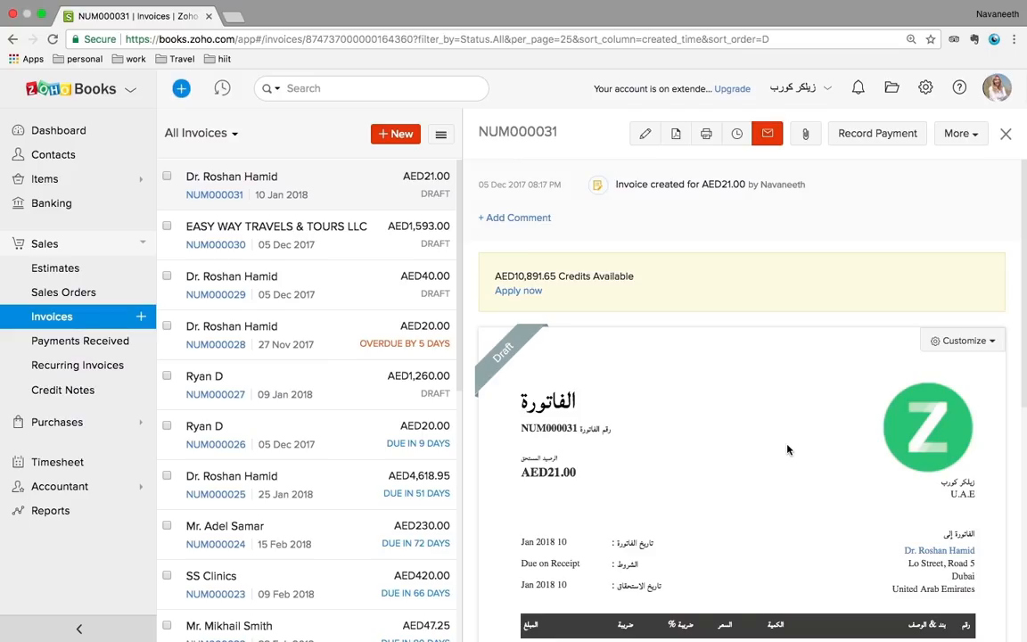
{"action": "scroll", "coordinate": [788, 450], "scroll_direction": "down", "scroll_amount": 5}
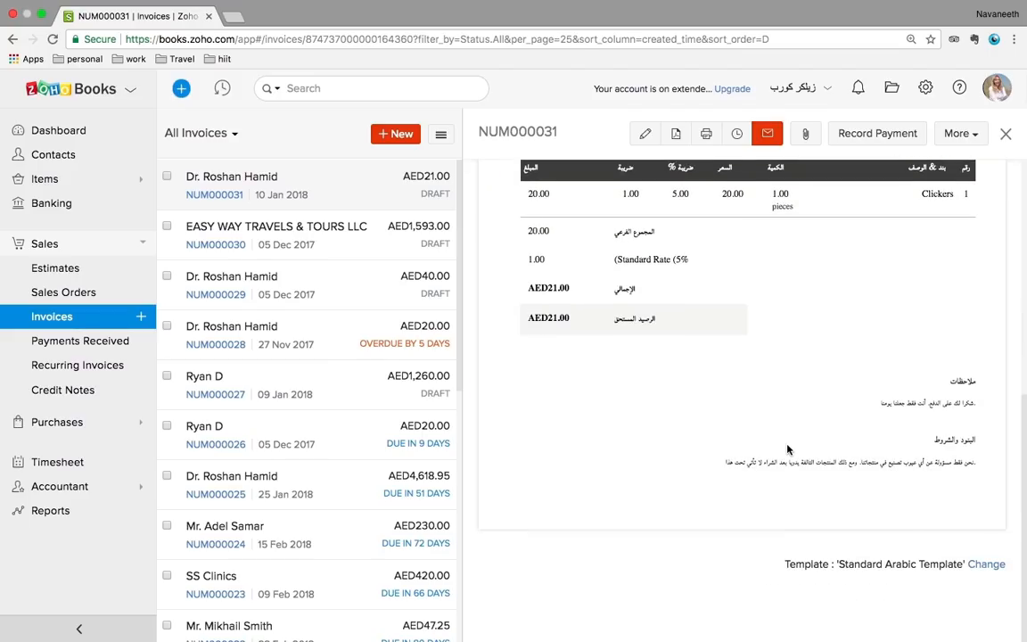
Change the invoice template from Standard Arabic to Standard Template and apply it
{"action": "left_click", "coordinate": [984, 567]}
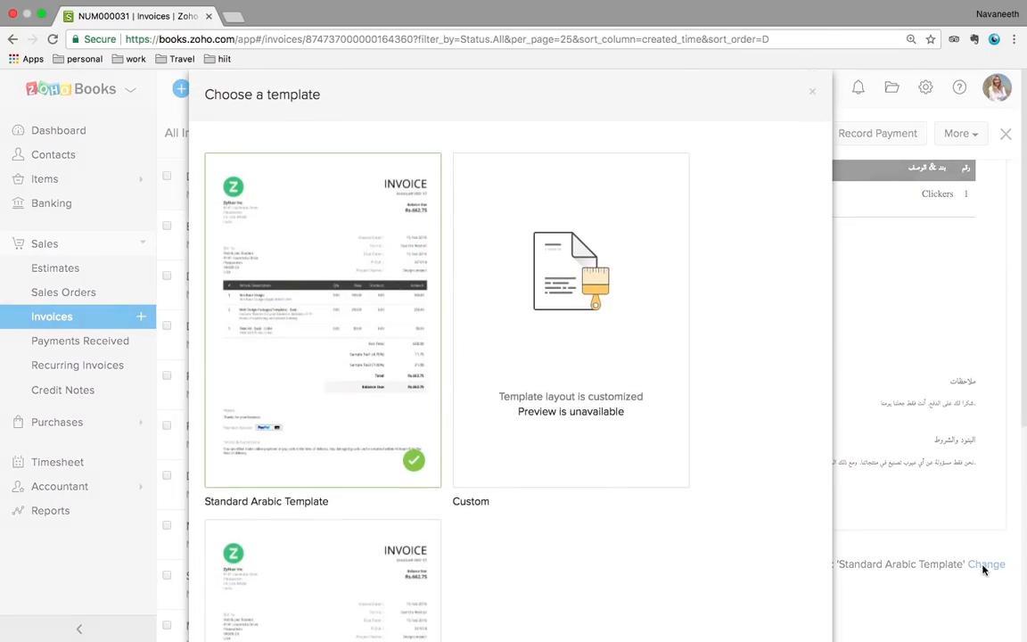
{"action": "left_click", "coordinate": [493, 437]}
{"action": "scroll", "coordinate": [493, 436], "scroll_direction": "down", "scroll_amount": 4}
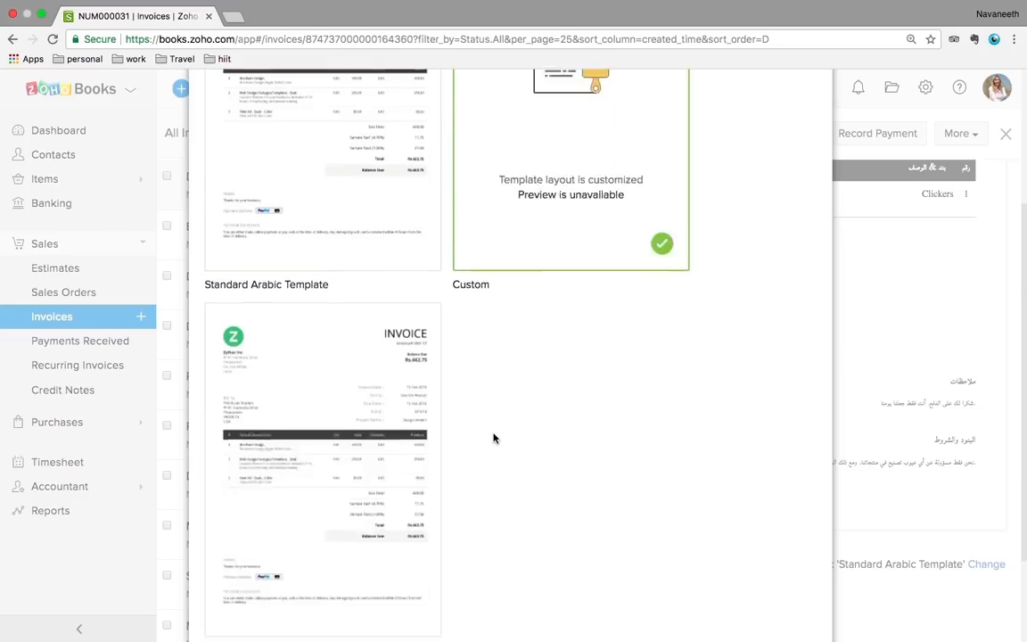
{"action": "left_click", "coordinate": [314, 457]}
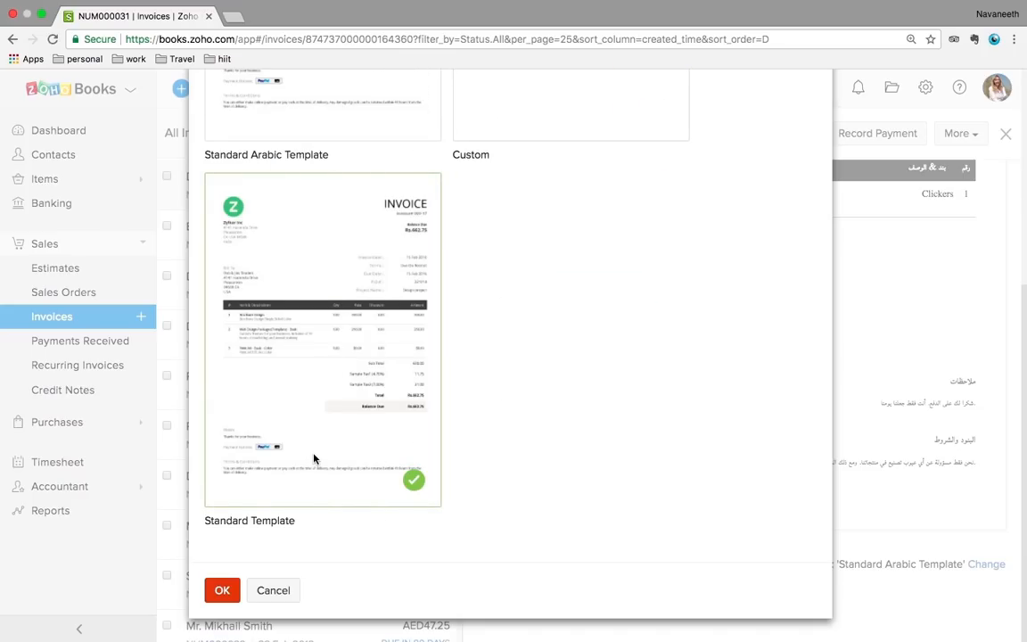
{"action": "left_click", "coordinate": [222, 591]}
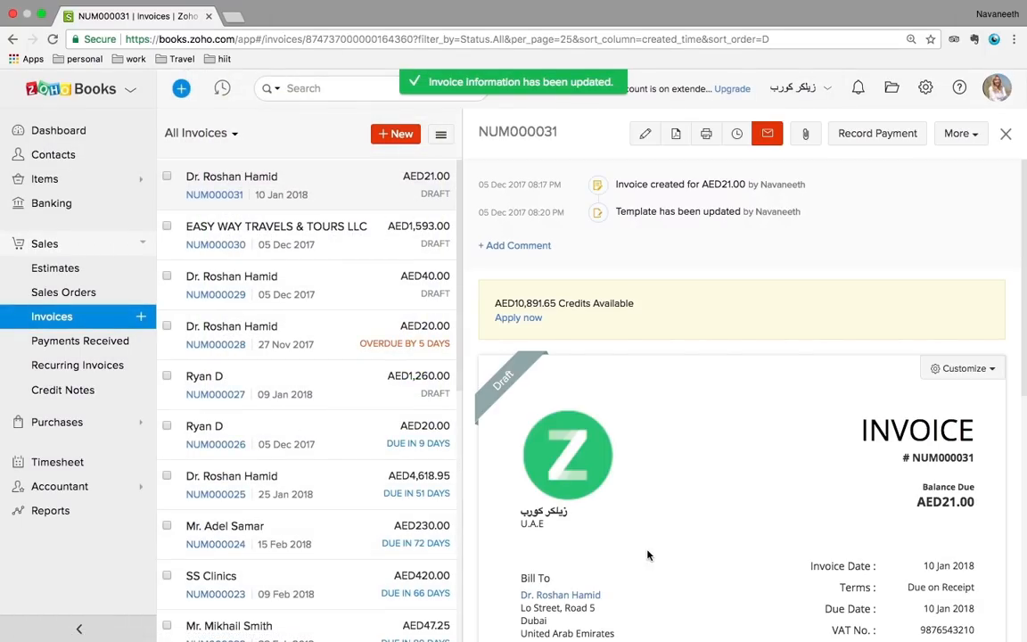
{"action": "scroll", "coordinate": [649, 556], "scroll_direction": "down", "scroll_amount": 5}
{"action": "scroll", "coordinate": [648, 555], "scroll_direction": "up", "scroll_amount": 2}
{"action": "scroll", "coordinate": [649, 556], "scroll_direction": "up", "scroll_amount": 3}
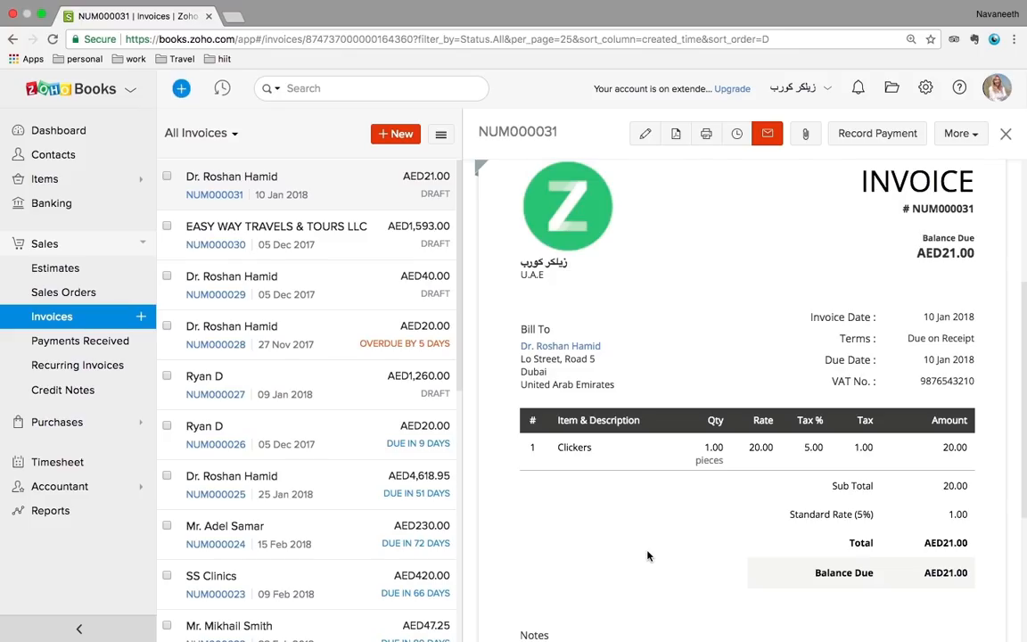
{"action": "scroll", "coordinate": [640, 409], "scroll_direction": "up", "scroll_amount": 5}
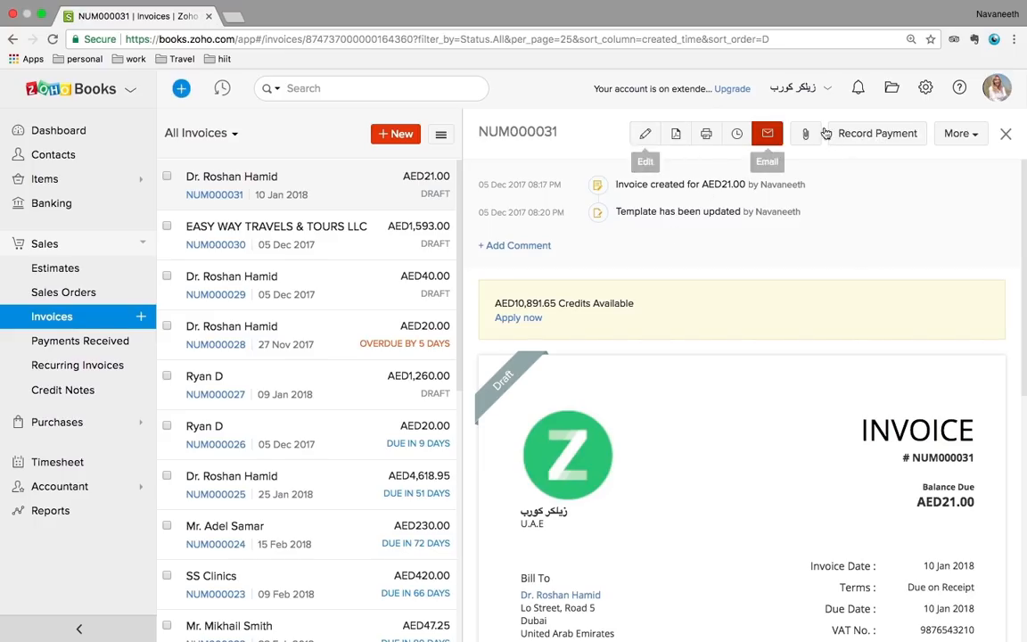
Record a 21 AED cash payment, accepting the Sent status, then return to Invoices
{"action": "left_click", "coordinate": [857, 138]}
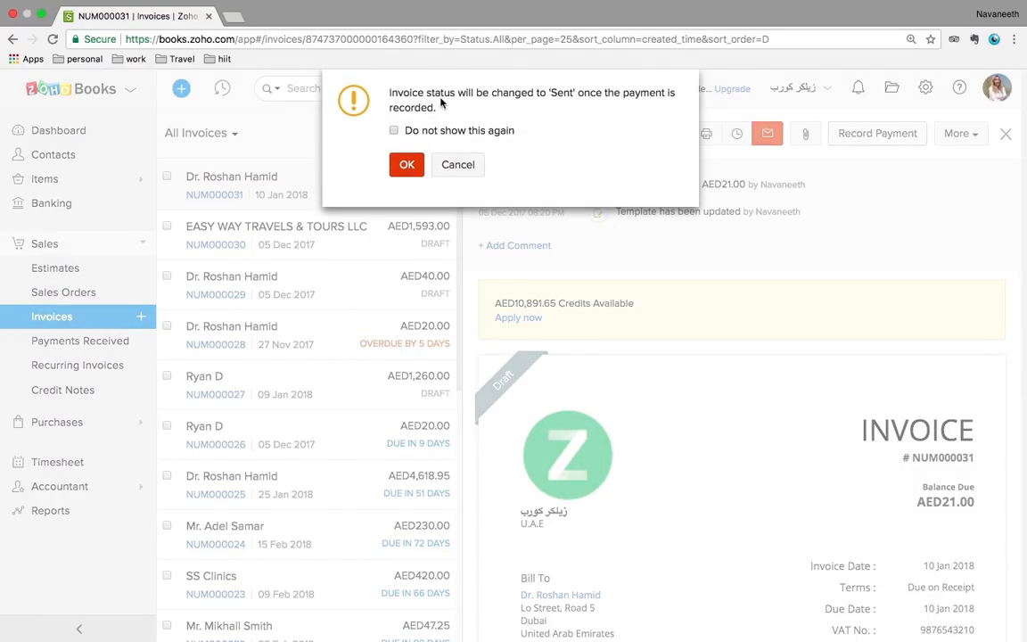
{"action": "left_click", "coordinate": [406, 165]}
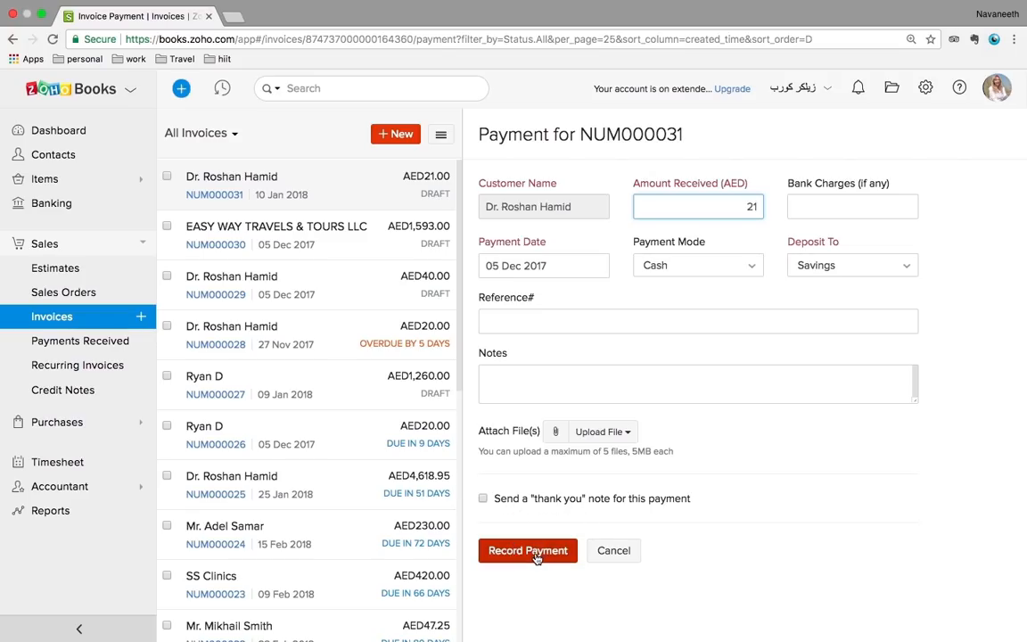
{"action": "left_click", "coordinate": [536, 554]}
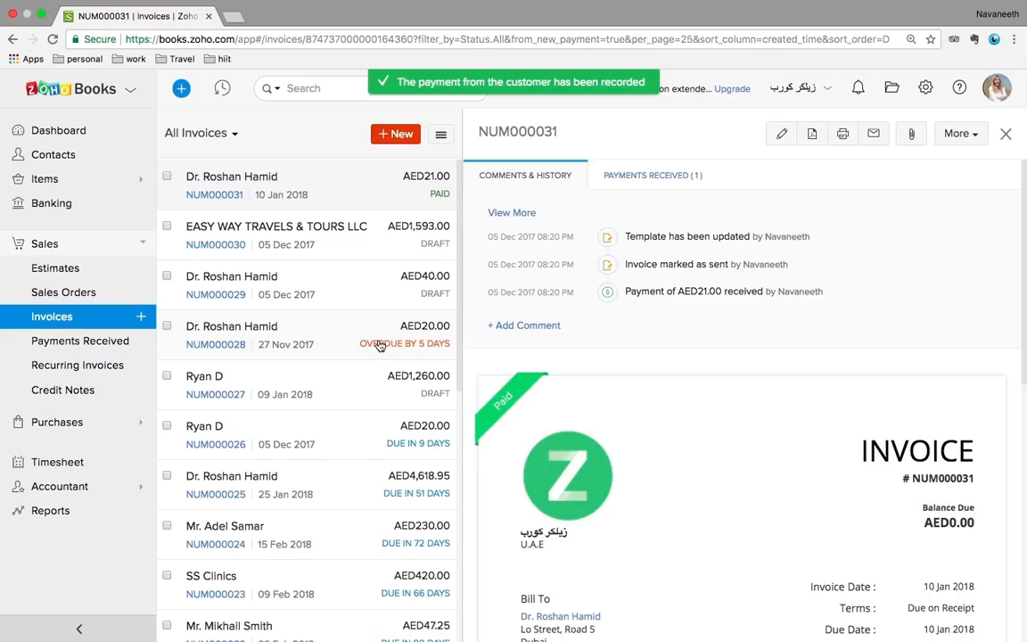
{"action": "left_click", "coordinate": [56, 318]}
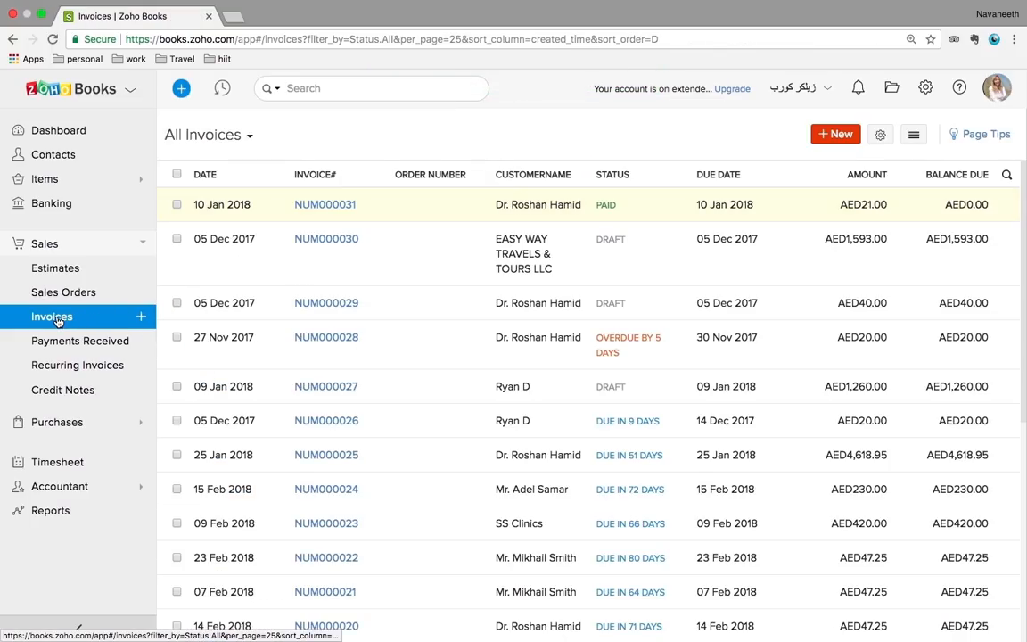
Untick invoices NUM000029–NUM000031 and bring up the Payments Received list
{"action": "left_click", "coordinate": [177, 205]}
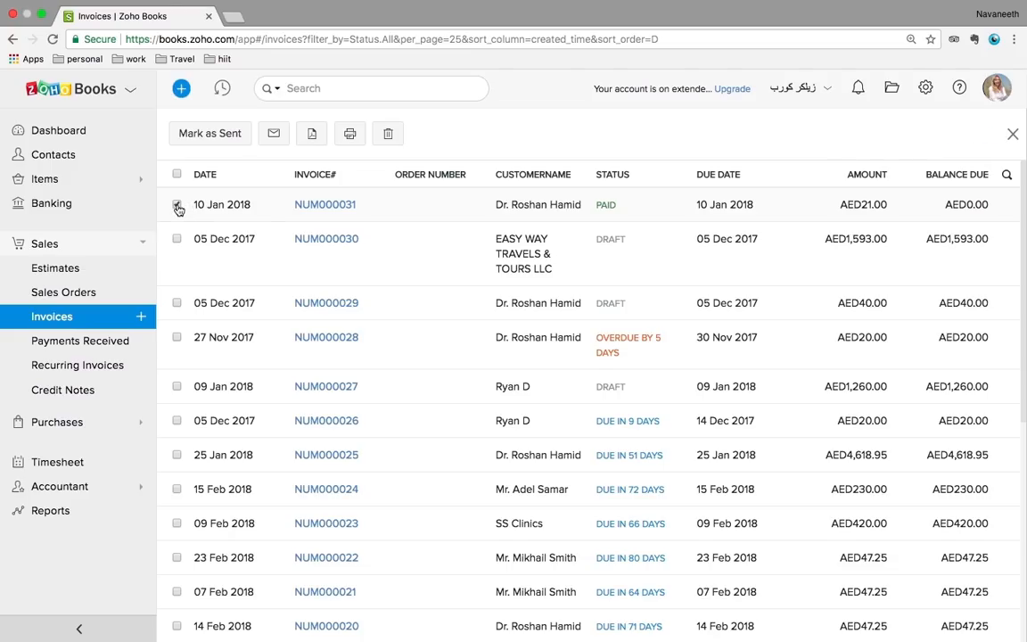
{"action": "left_click", "coordinate": [177, 206]}
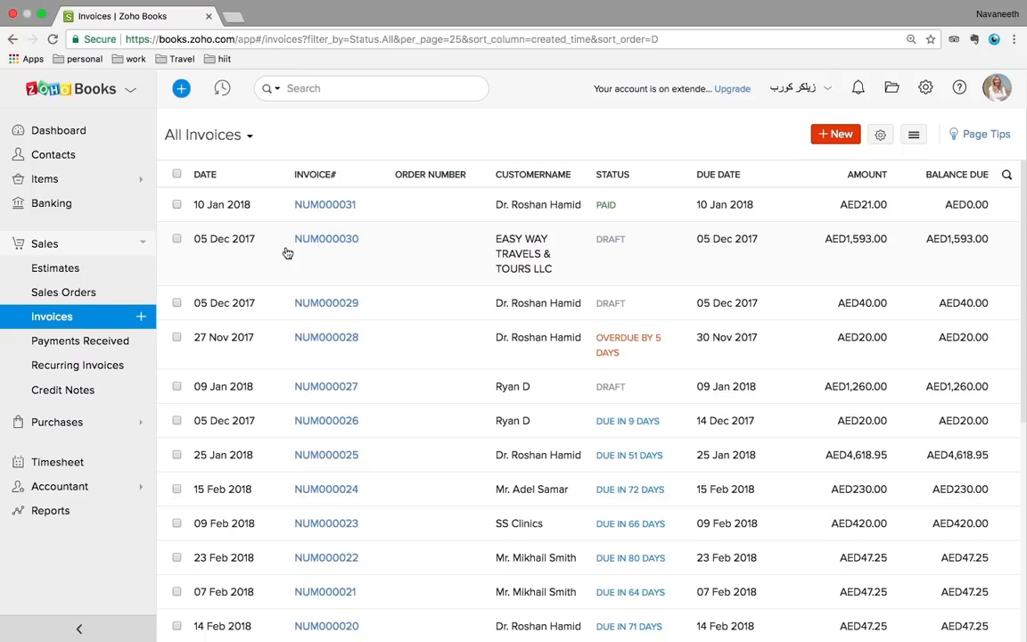
{"action": "left_click", "coordinate": [178, 240]}
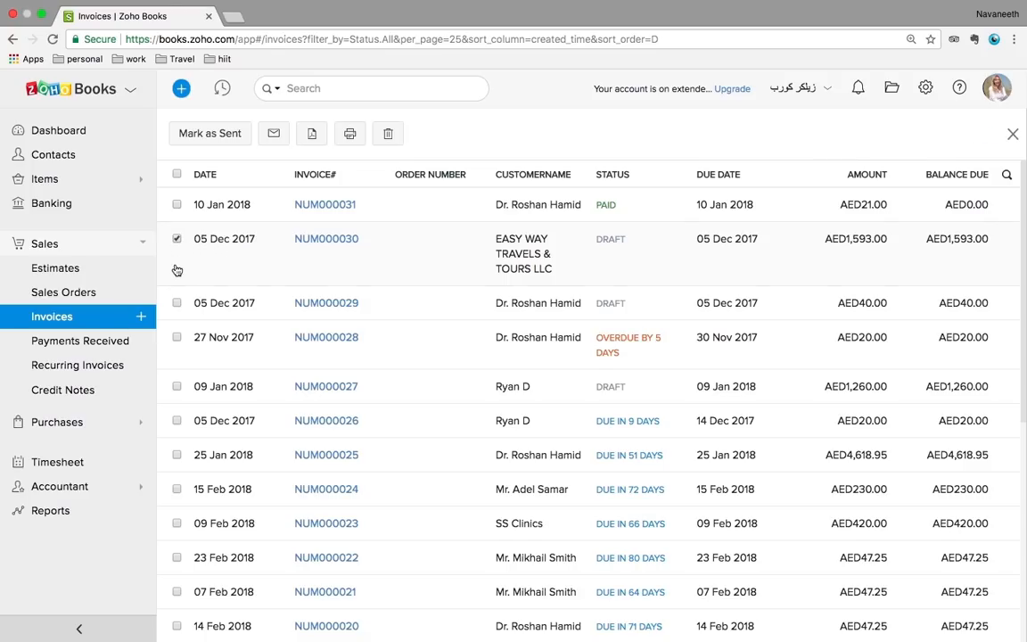
{"action": "left_click", "coordinate": [178, 304]}
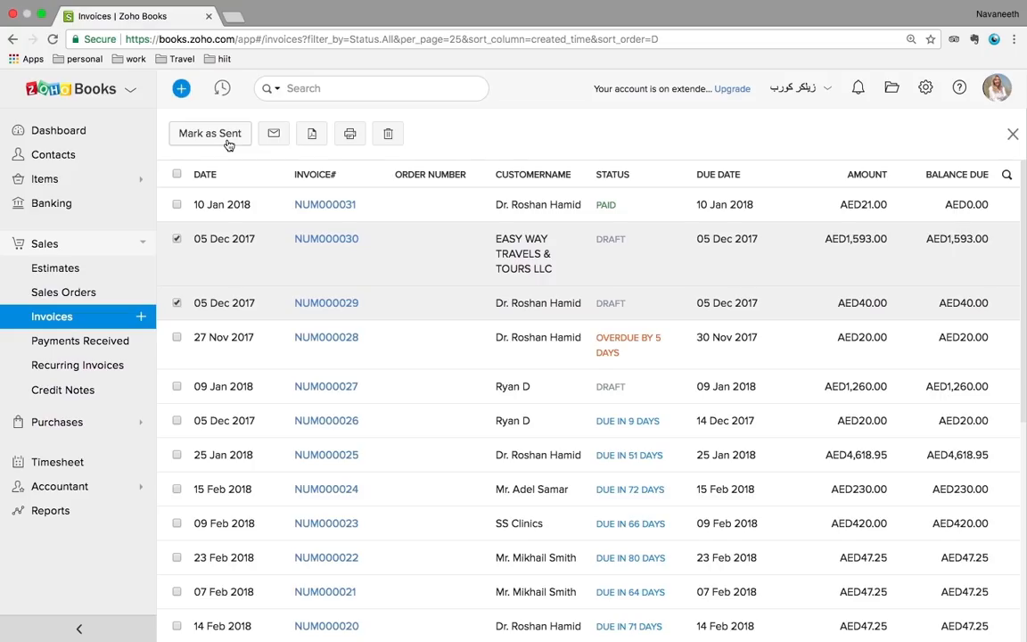
{"action": "left_click", "coordinate": [176, 239]}
{"action": "left_click", "coordinate": [177, 304]}
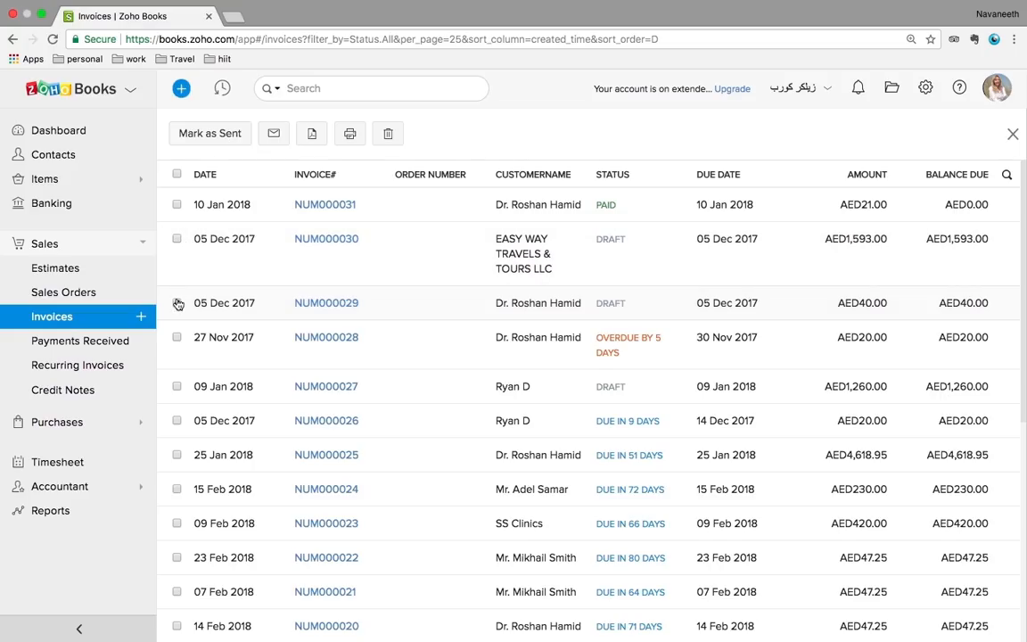
{"action": "left_click", "coordinate": [178, 304]}
{"action": "left_click", "coordinate": [88, 342]}
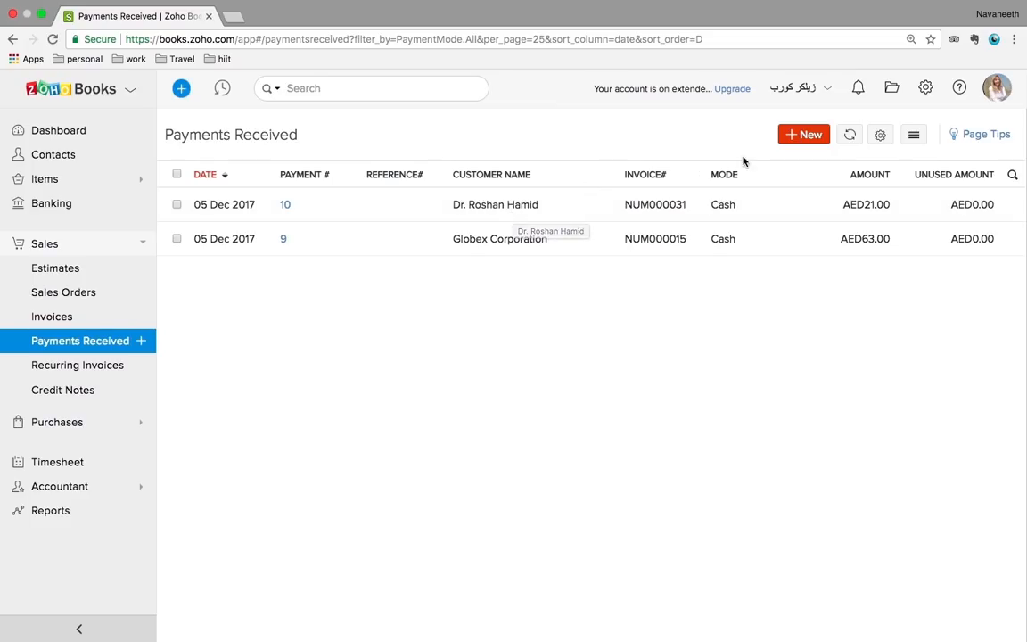
Start a payment for Hameed Electrical to confirm no unpaid invoices, then view Recurring Invoices
{"action": "left_click", "coordinate": [806, 134]}
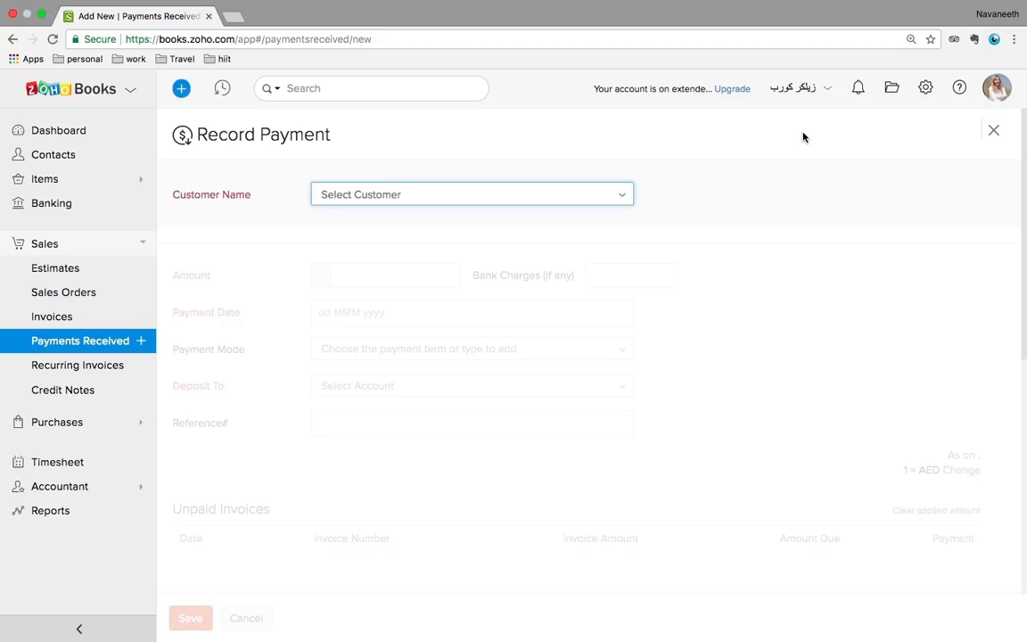
{"action": "left_click", "coordinate": [482, 200]}
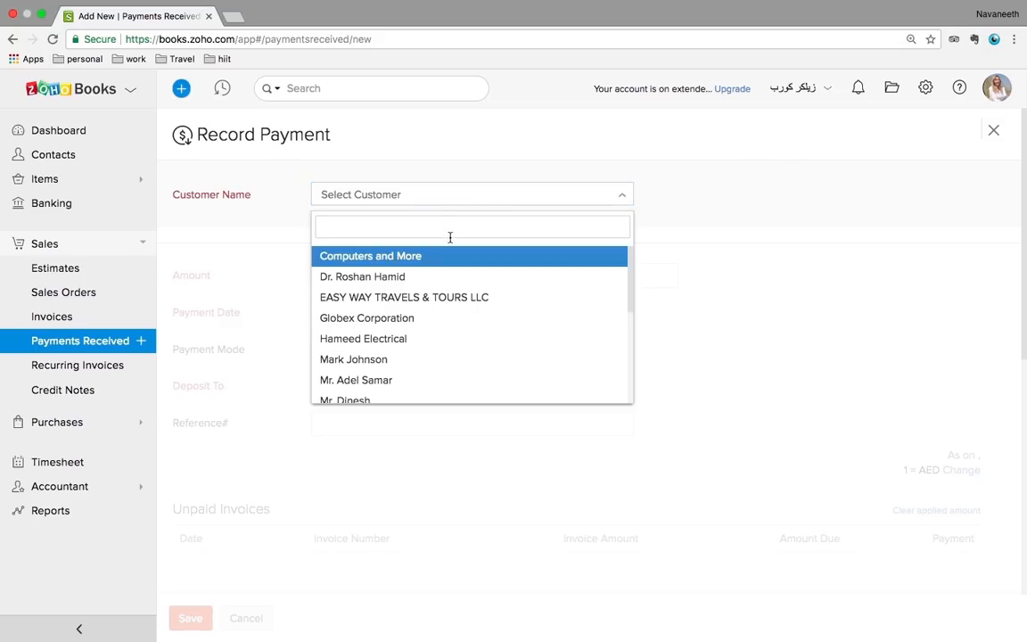
{"action": "left_click", "coordinate": [385, 343]}
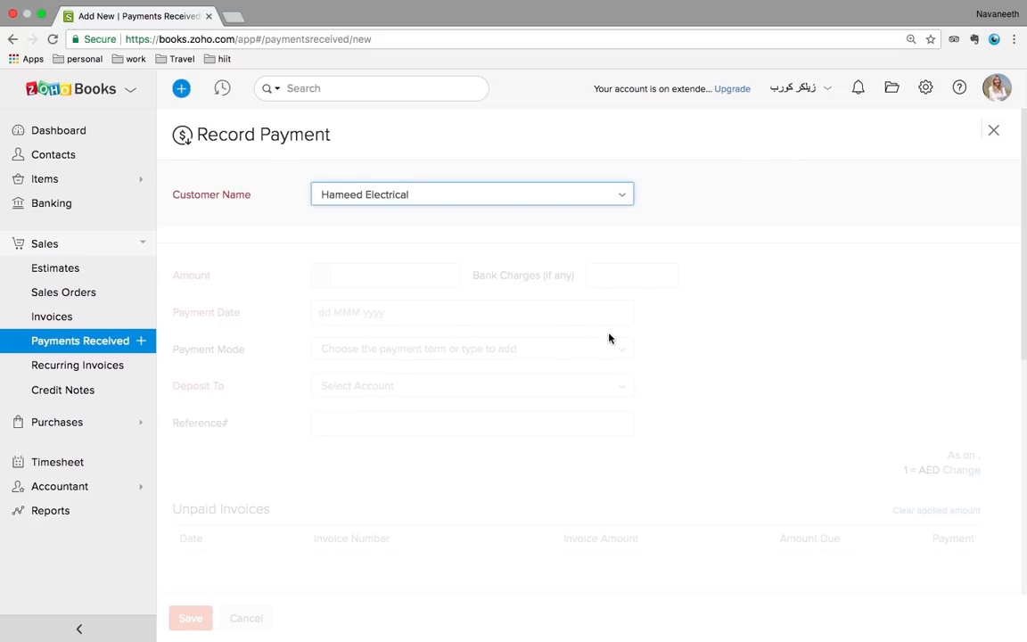
{"action": "left_click", "coordinate": [399, 281]}
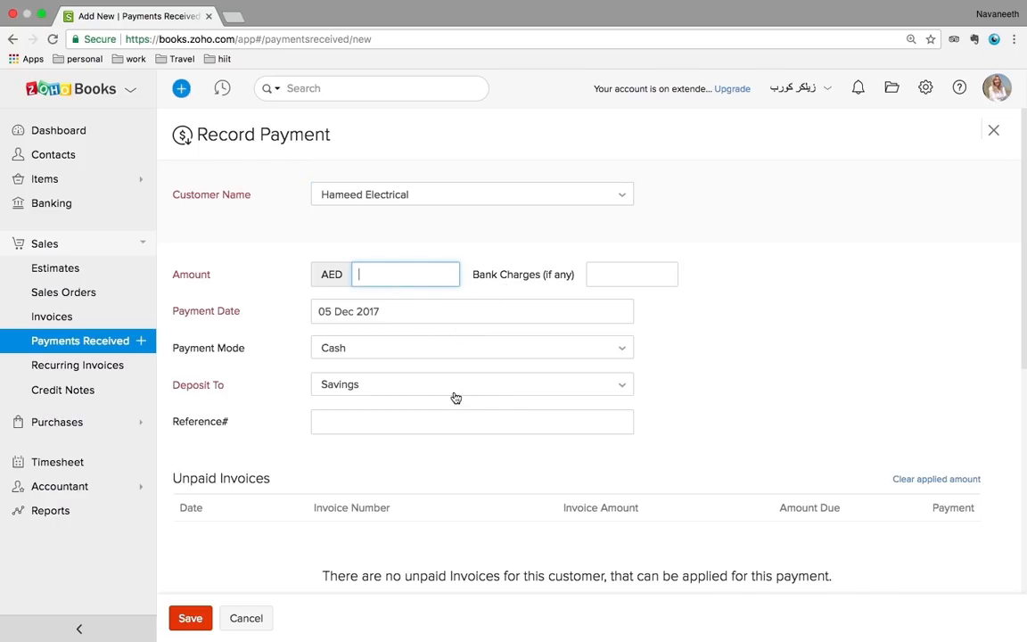
{"action": "scroll", "coordinate": [455, 397], "scroll_direction": "down", "scroll_amount": 5}
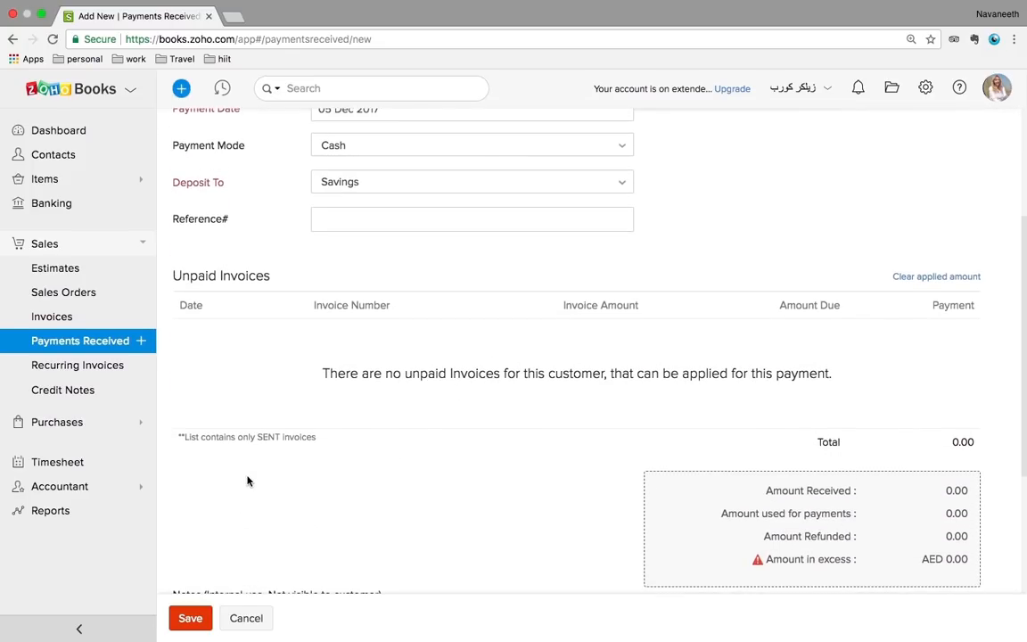
{"action": "left_click", "coordinate": [75, 371]}
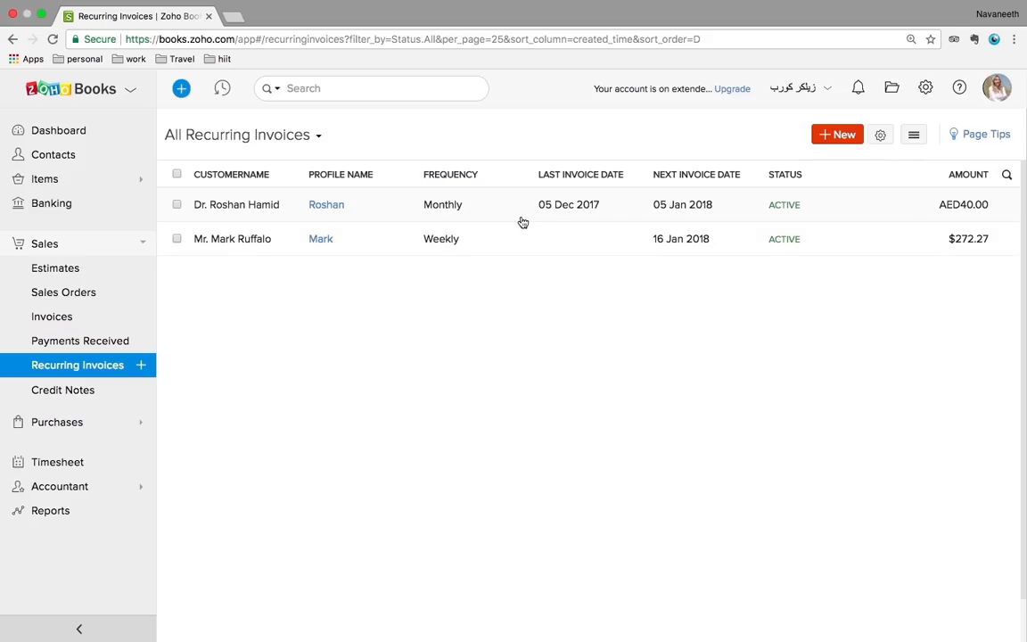
Start a recurring invoice for Hameed Electrical with profile name 'hameed'
{"action": "left_click", "coordinate": [843, 139]}
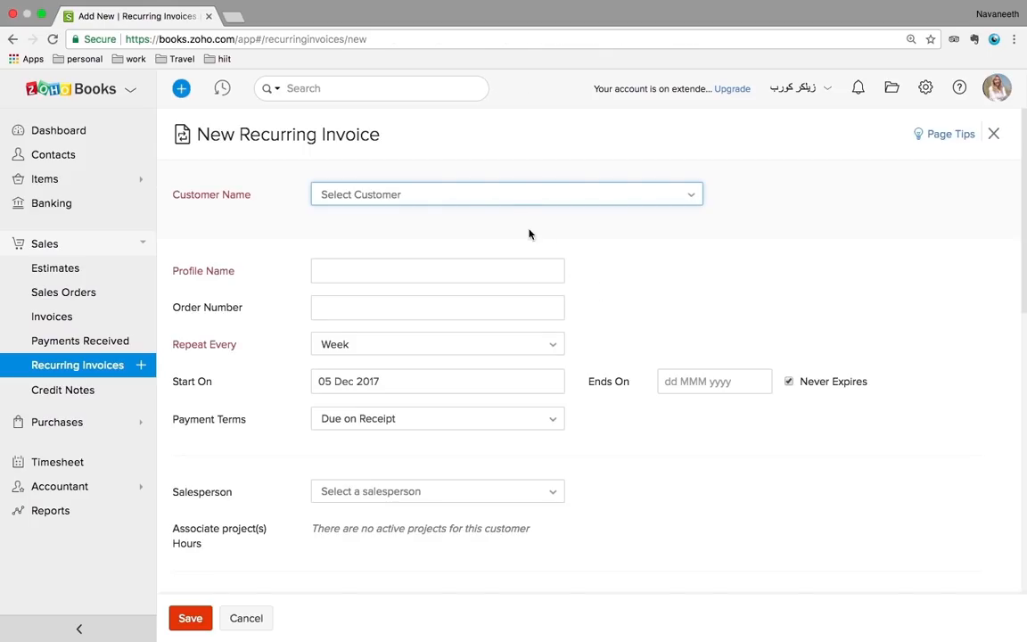
{"action": "left_click", "coordinate": [495, 200]}
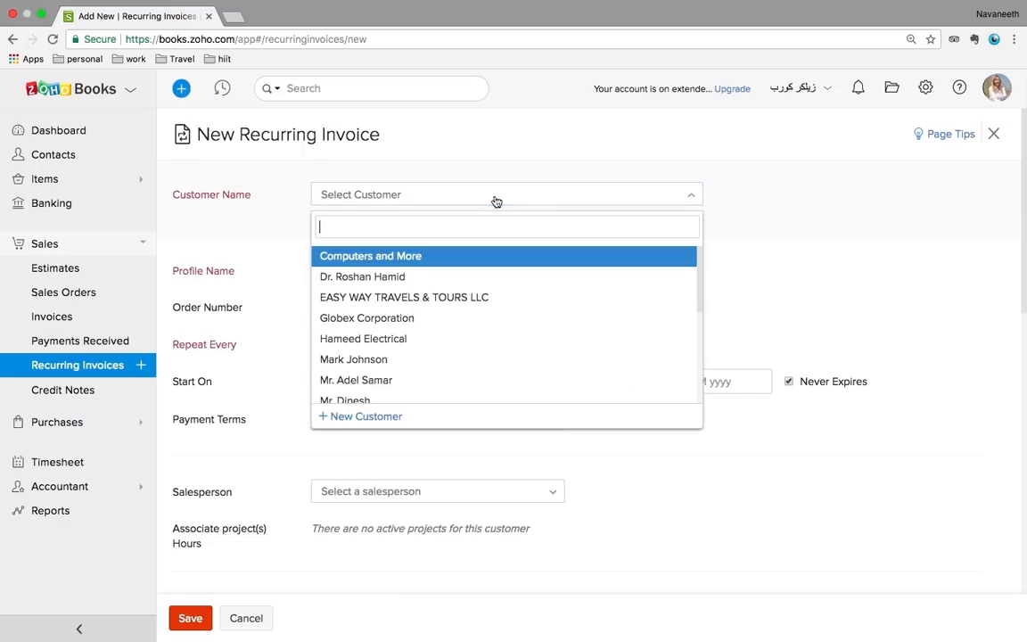
{"action": "left_click", "coordinate": [406, 338]}
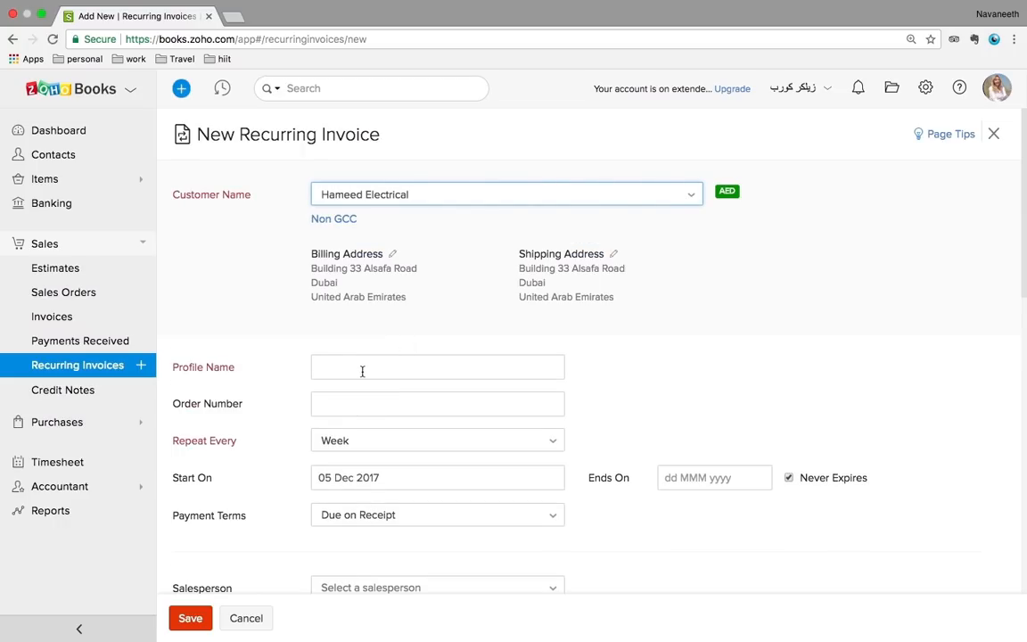
{"action": "left_click", "coordinate": [363, 371]}
{"action": "type", "text": "hameed"}
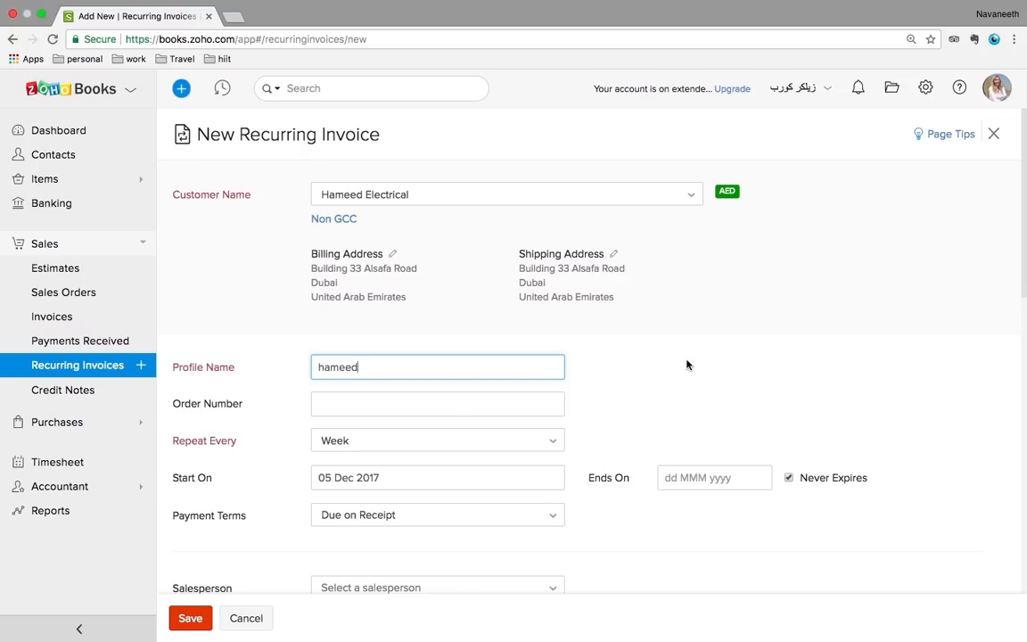
Set the recurring invoice to repeat every month
{"action": "scroll", "coordinate": [686, 362], "scroll_direction": "down", "scroll_amount": 1}
{"action": "left_click", "coordinate": [486, 400]}
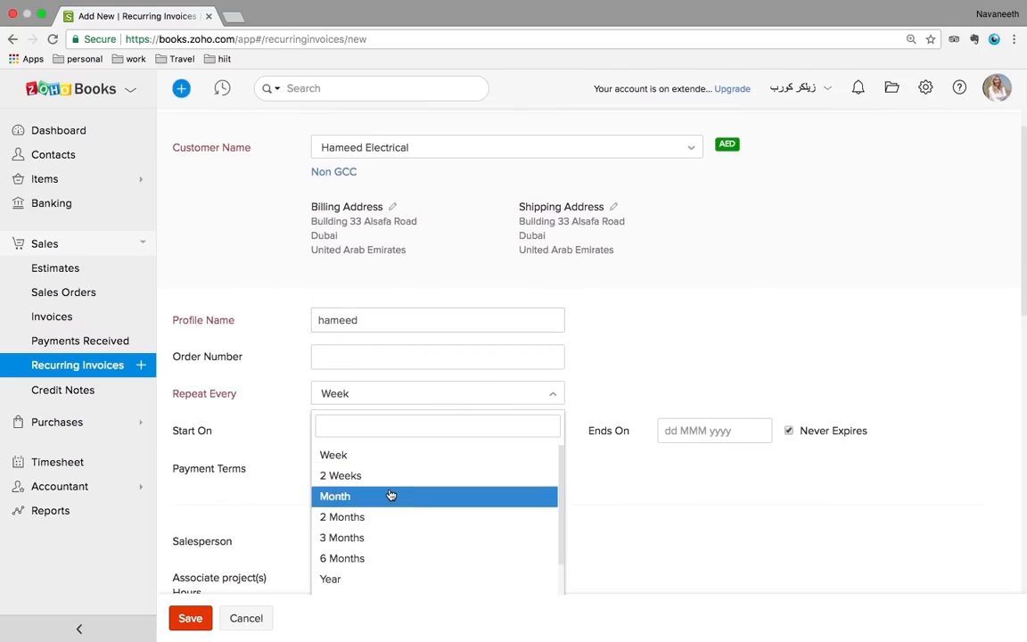
{"action": "left_click", "coordinate": [358, 496]}
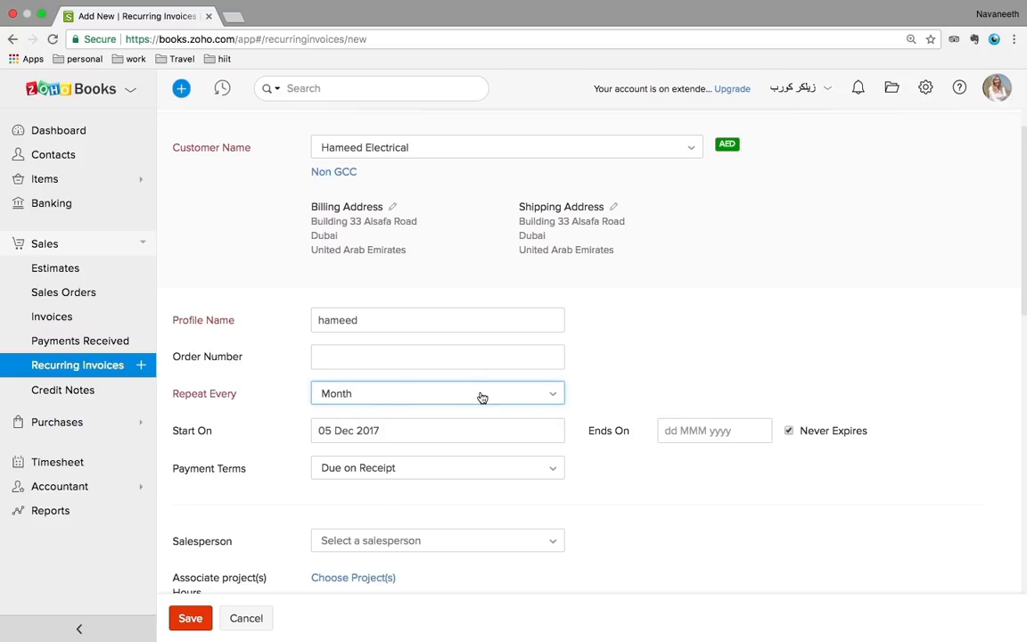
{"action": "scroll", "coordinate": [718, 332], "scroll_direction": "down", "scroll_amount": 2}
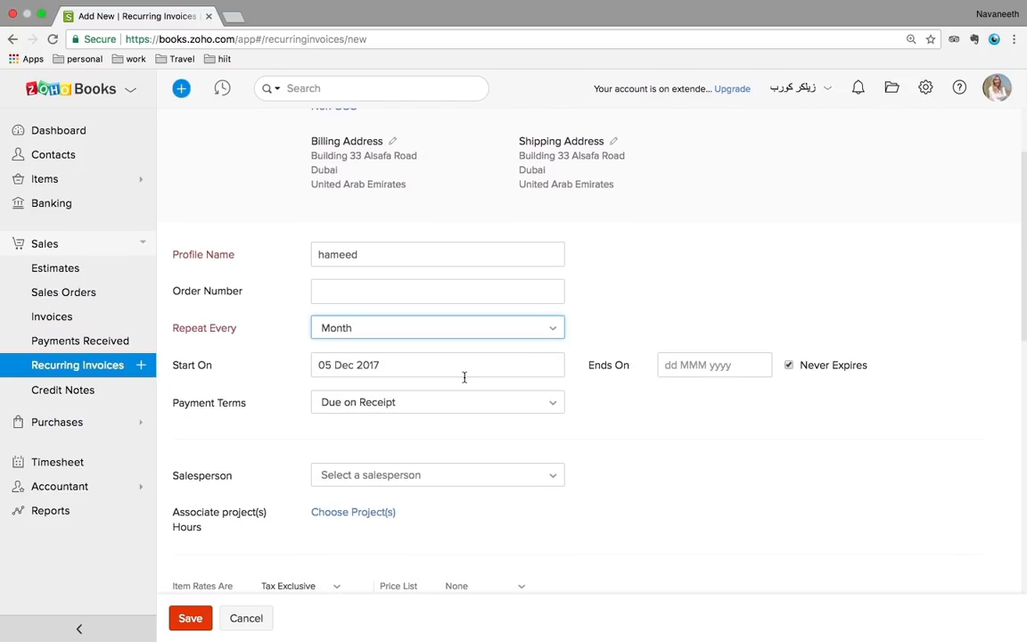
{"action": "scroll", "coordinate": [463, 377], "scroll_direction": "down", "scroll_amount": 1}
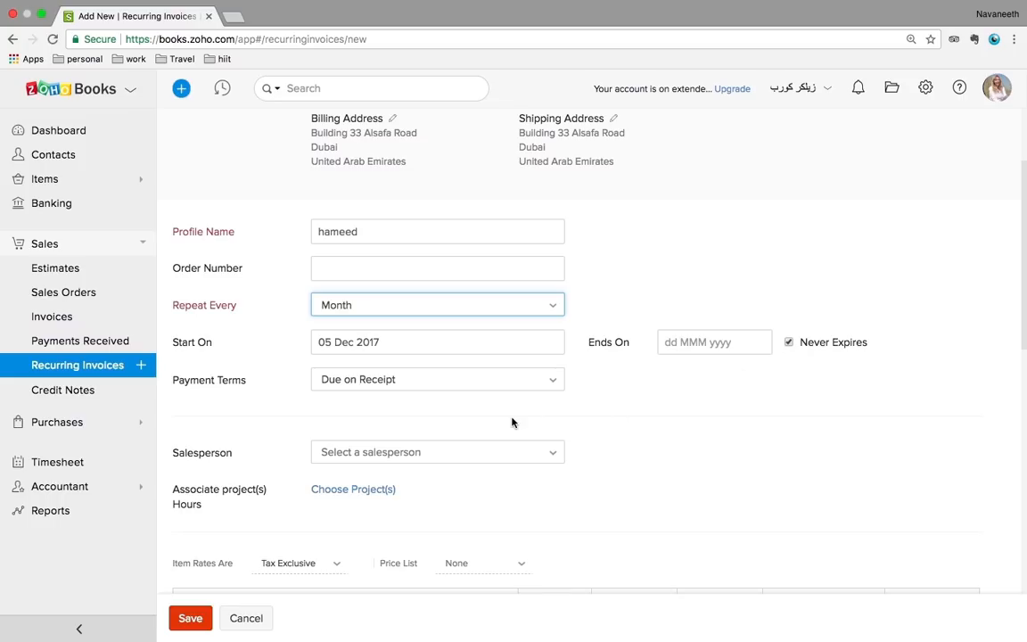
{"action": "scroll", "coordinate": [513, 423], "scroll_direction": "down", "scroll_amount": 3}
Add a Non-Taxable AC Repair and Servicing line at 1000 and attempt to save
{"action": "scroll", "coordinate": [513, 423], "scroll_direction": "down", "scroll_amount": 2}
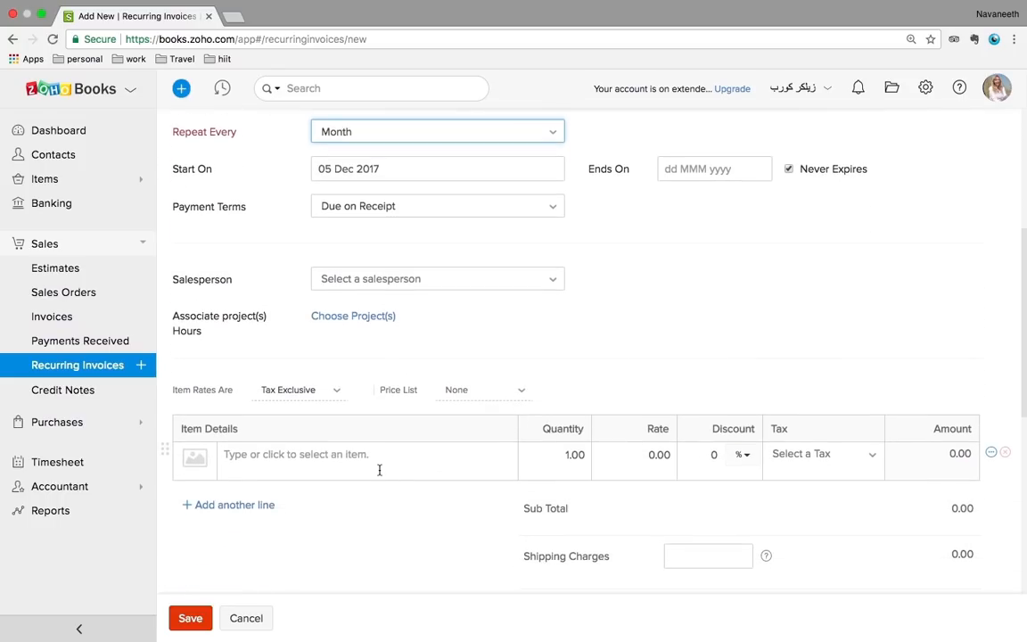
{"action": "left_click", "coordinate": [352, 460]}
{"action": "scroll", "coordinate": [353, 462], "scroll_direction": "down", "scroll_amount": 1}
{"action": "scroll", "coordinate": [350, 464], "scroll_direction": "up", "scroll_amount": 1}
{"action": "left_click", "coordinate": [302, 500]}
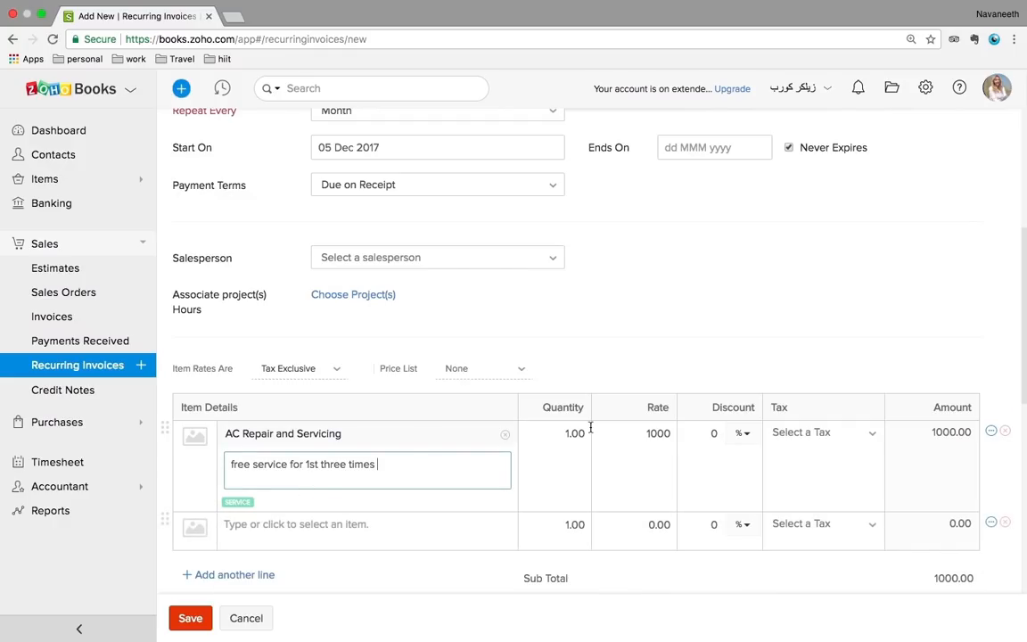
{"action": "left_click", "coordinate": [763, 432]}
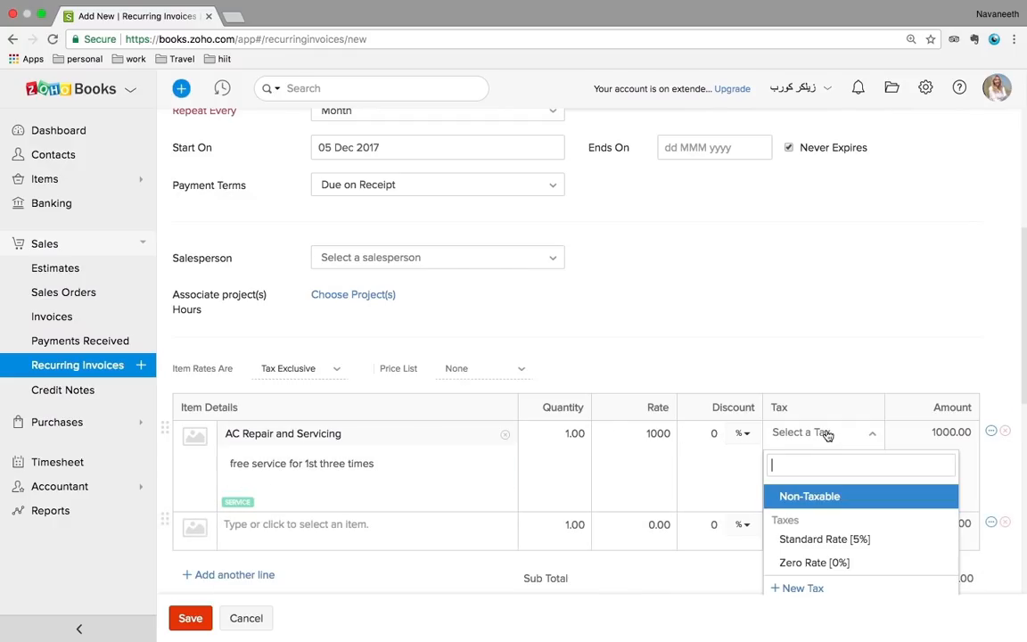
{"action": "left_click", "coordinate": [811, 496]}
{"action": "scroll", "coordinate": [603, 470], "scroll_direction": "down", "scroll_amount": 2}
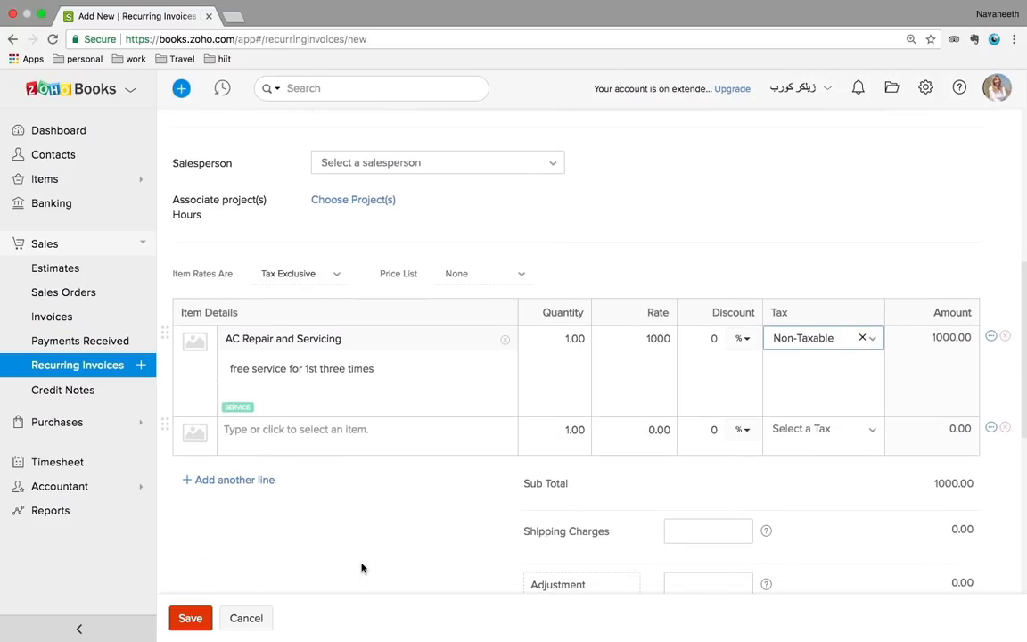
{"action": "left_click", "coordinate": [190, 625]}
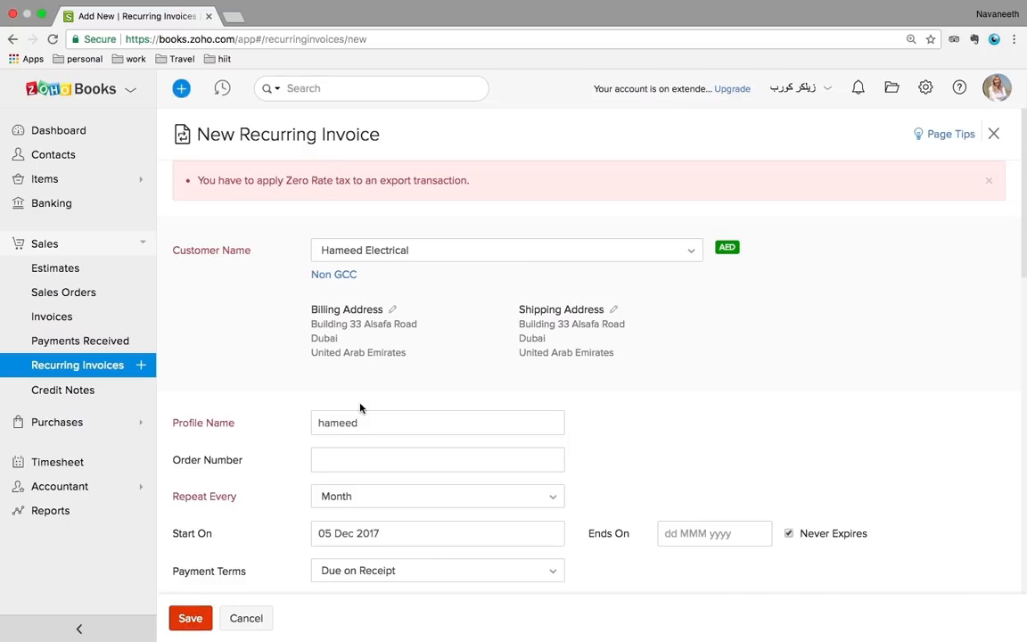
Switch the customer to the VAT-registered Dubai customer and save the monthly 'hameed' profile
{"action": "scroll", "coordinate": [503, 346], "scroll_direction": "down", "scroll_amount": 1}
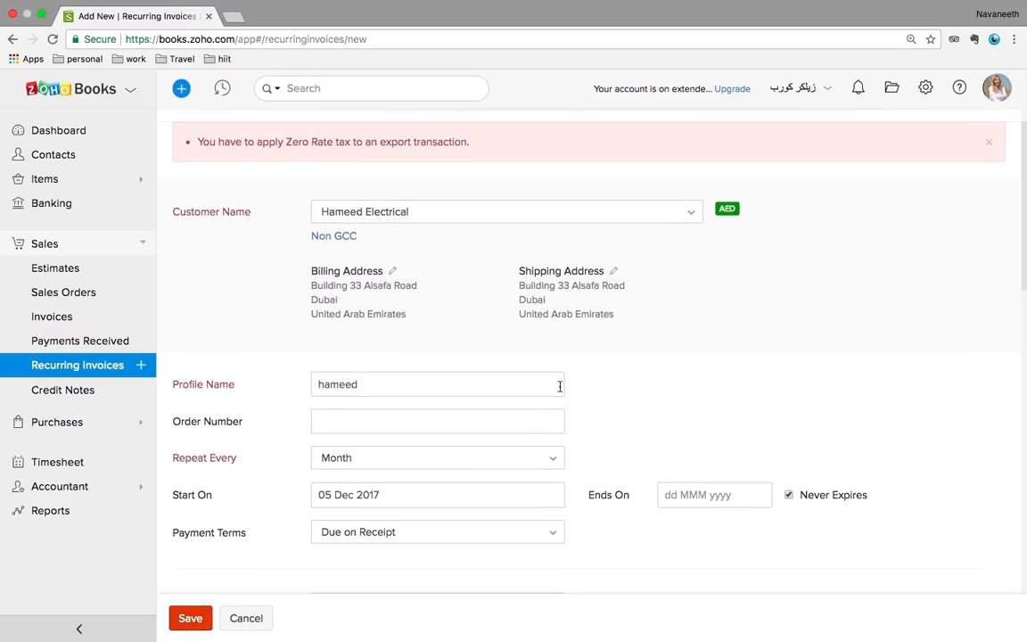
{"action": "scroll", "coordinate": [560, 385], "scroll_direction": "down", "scroll_amount": 1}
{"action": "left_click", "coordinate": [466, 176]}
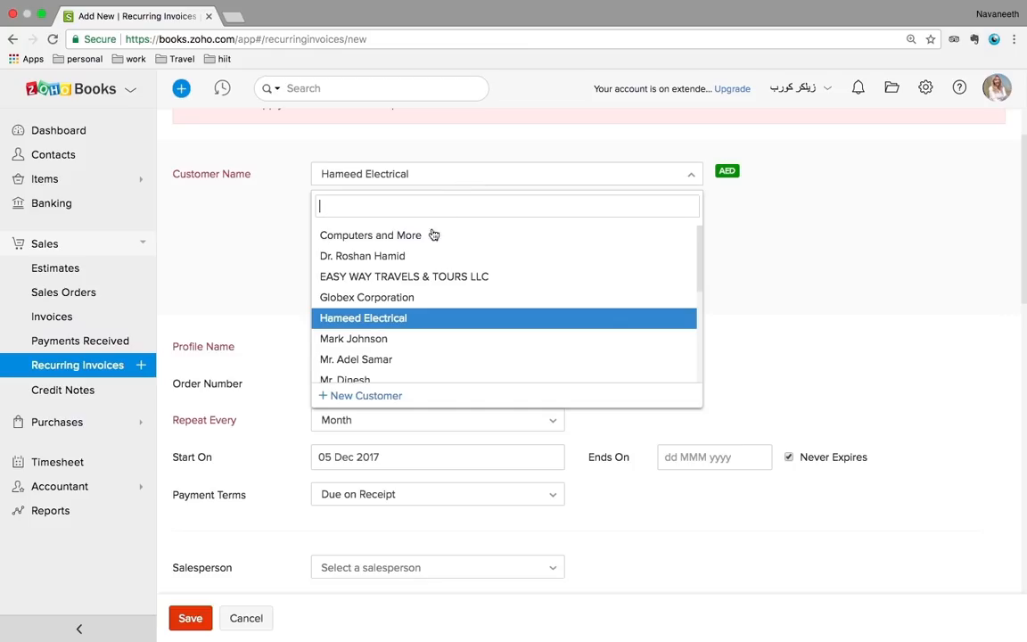
{"action": "left_click", "coordinate": [406, 256]}
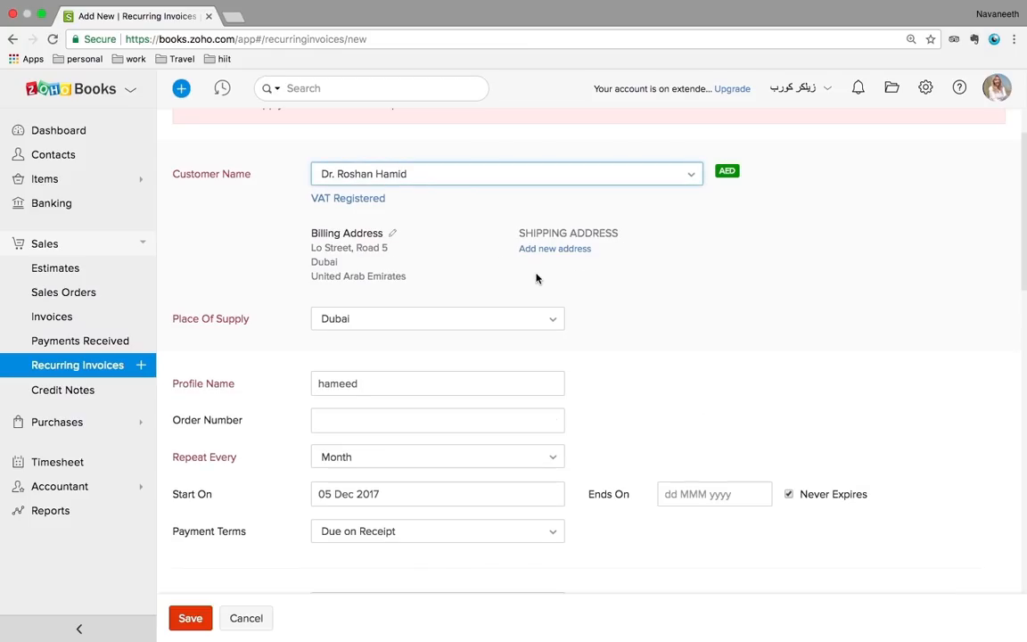
{"action": "scroll", "coordinate": [640, 292], "scroll_direction": "down", "scroll_amount": 1}
{"action": "scroll", "coordinate": [638, 289], "scroll_direction": "up", "scroll_amount": 3}
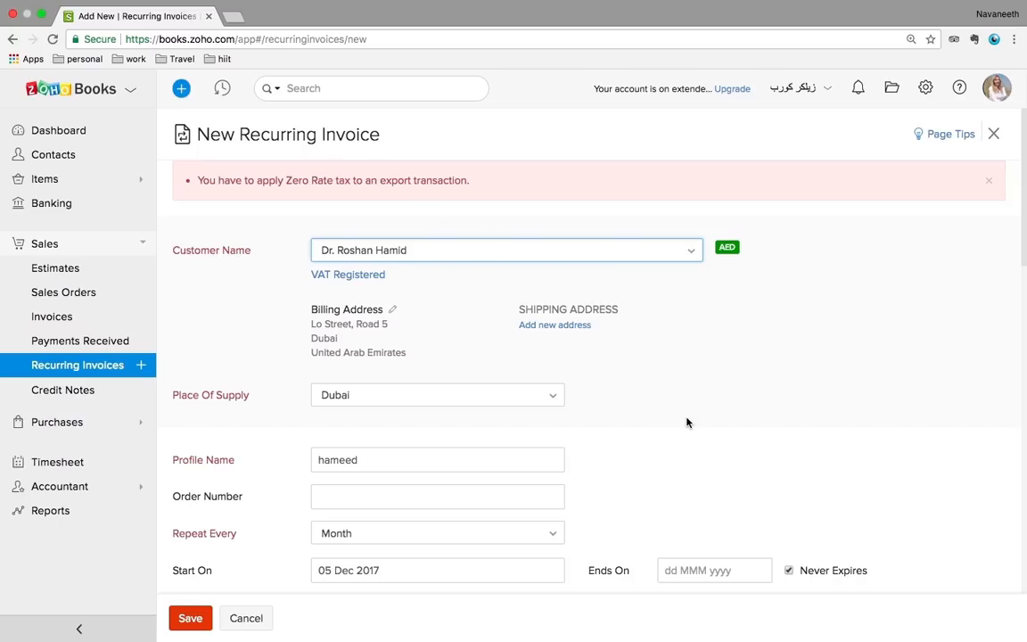
{"action": "scroll", "coordinate": [687, 422], "scroll_direction": "down", "scroll_amount": 5}
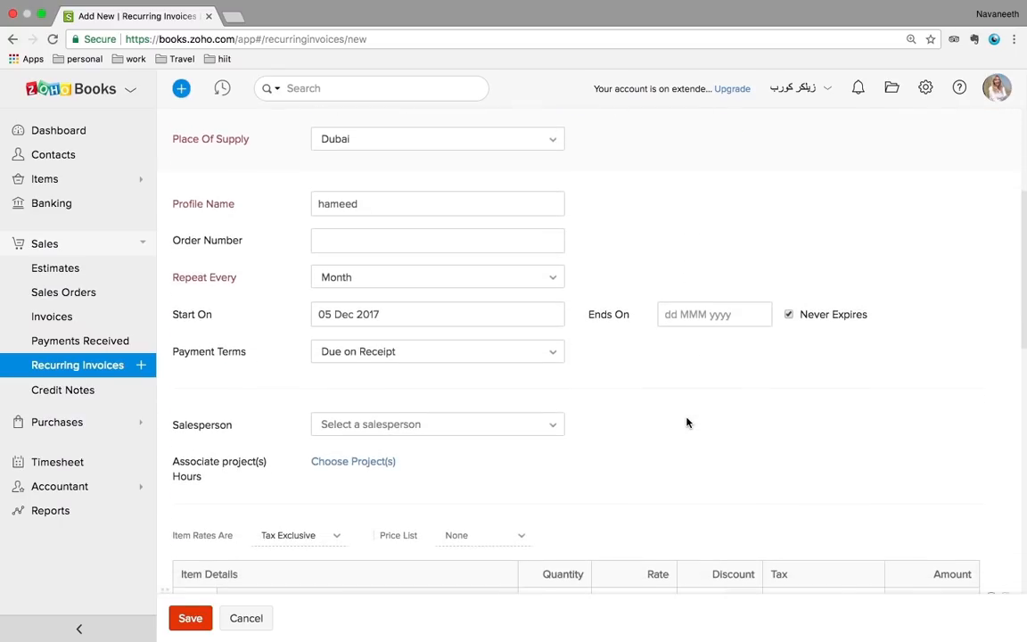
{"action": "left_click", "coordinate": [175, 617]}
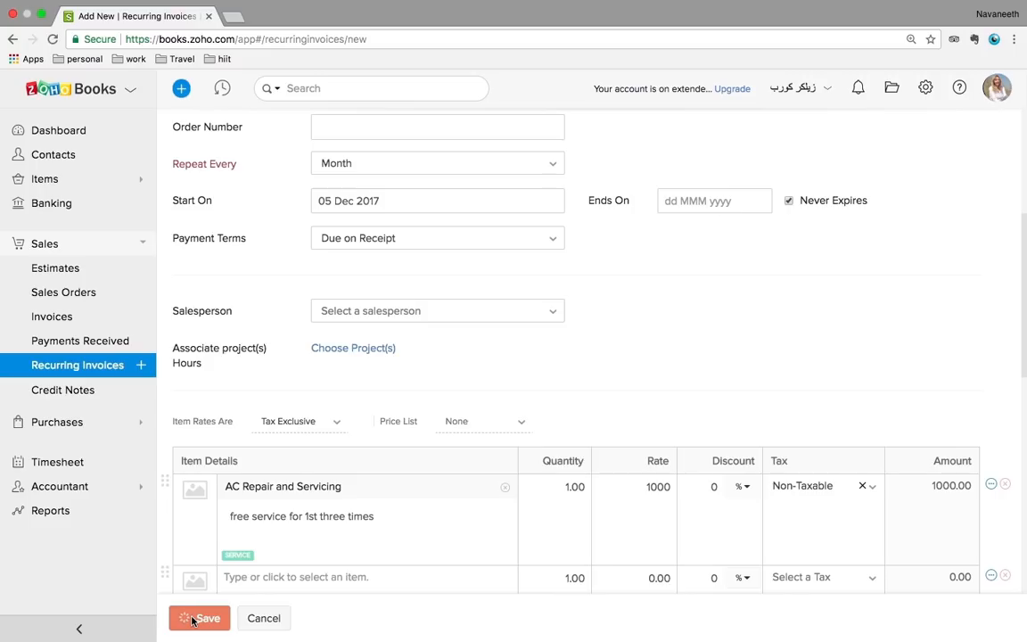
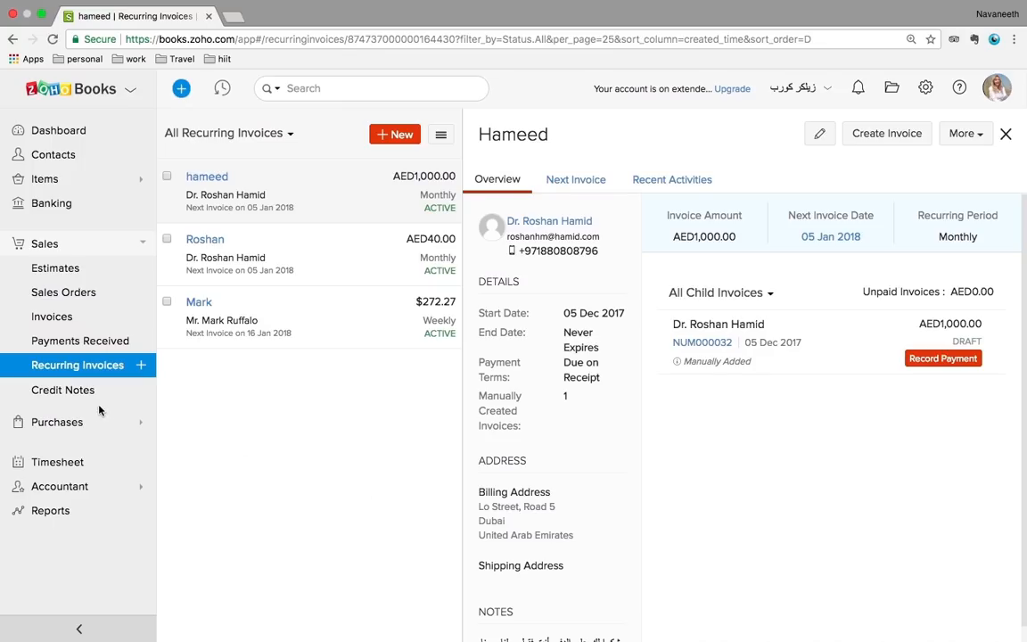
Open the All Credit Notes list from the Sales section of the sidebar
{"action": "left_click", "coordinate": [70, 394]}
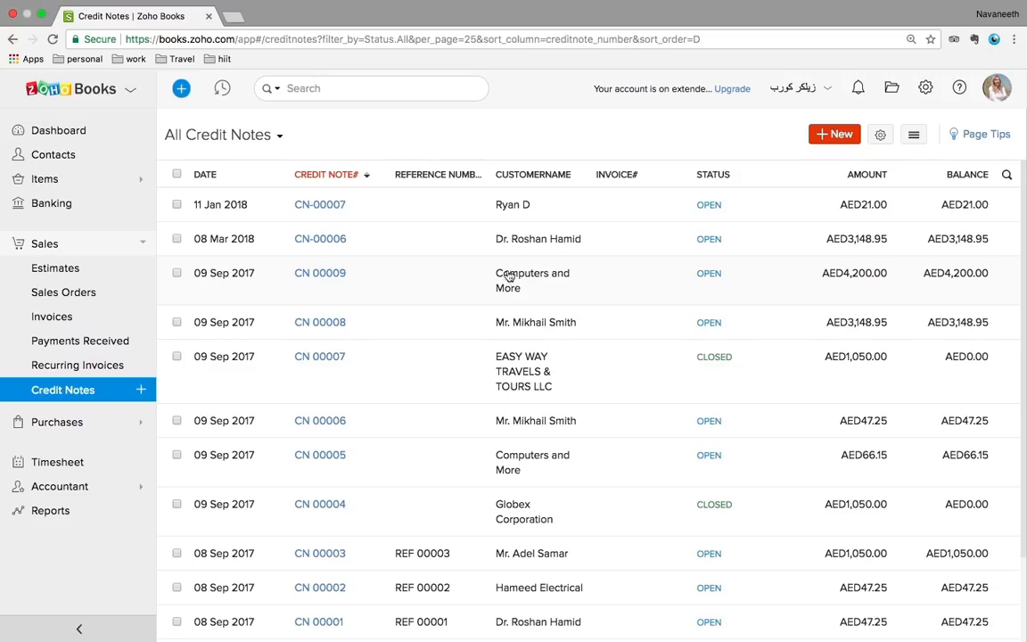
Review credit note CN-00006 (2-in-1 Laptop, AED3,148.95 remaining) and expand Purchases in the sidebar
{"action": "left_click", "coordinate": [520, 239]}
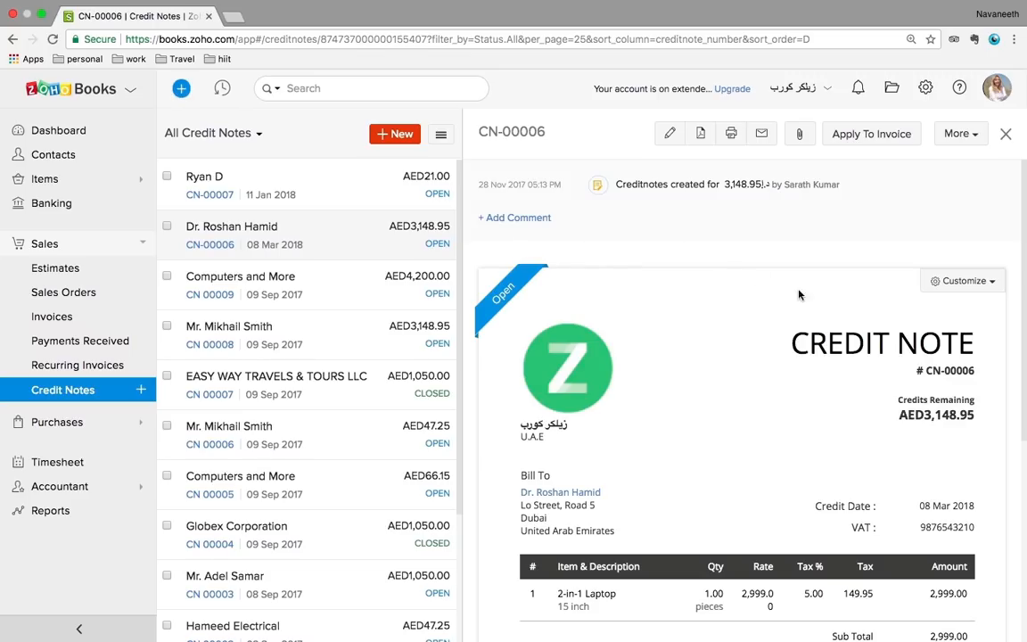
{"action": "scroll", "coordinate": [815, 397], "scroll_direction": "down", "scroll_amount": 5}
{"action": "scroll", "coordinate": [815, 398], "scroll_direction": "up", "scroll_amount": 5}
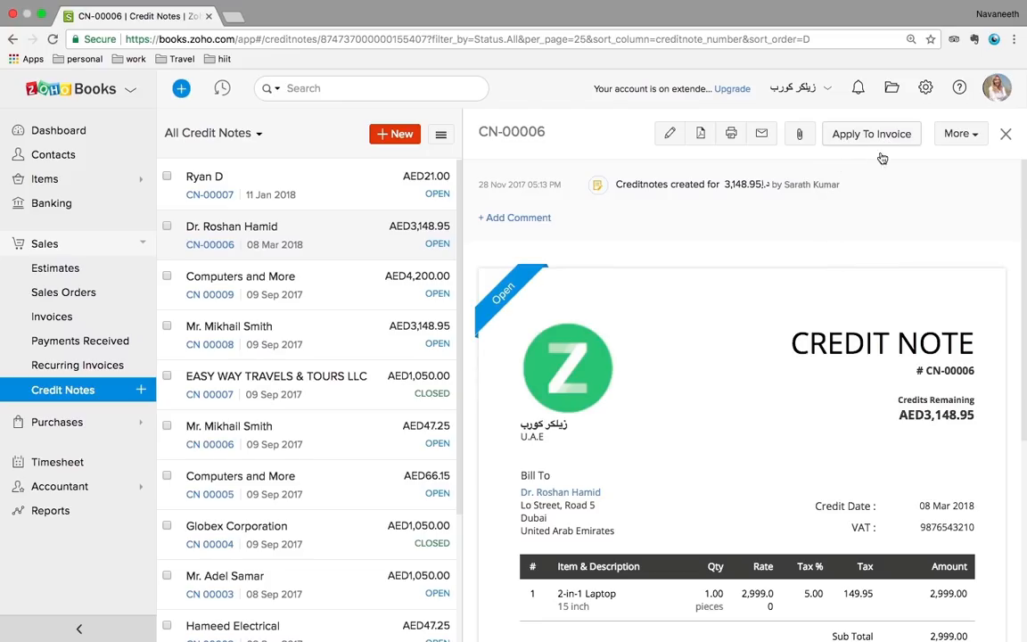
{"action": "scroll", "coordinate": [802, 437], "scroll_direction": "down", "scroll_amount": 1}
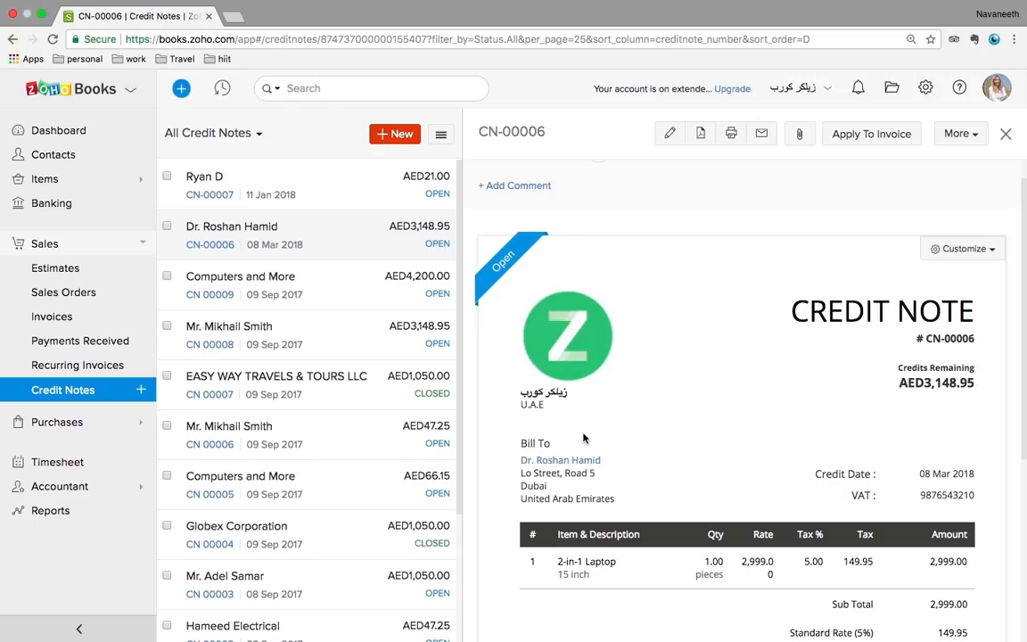
{"action": "left_click", "coordinate": [89, 429]}
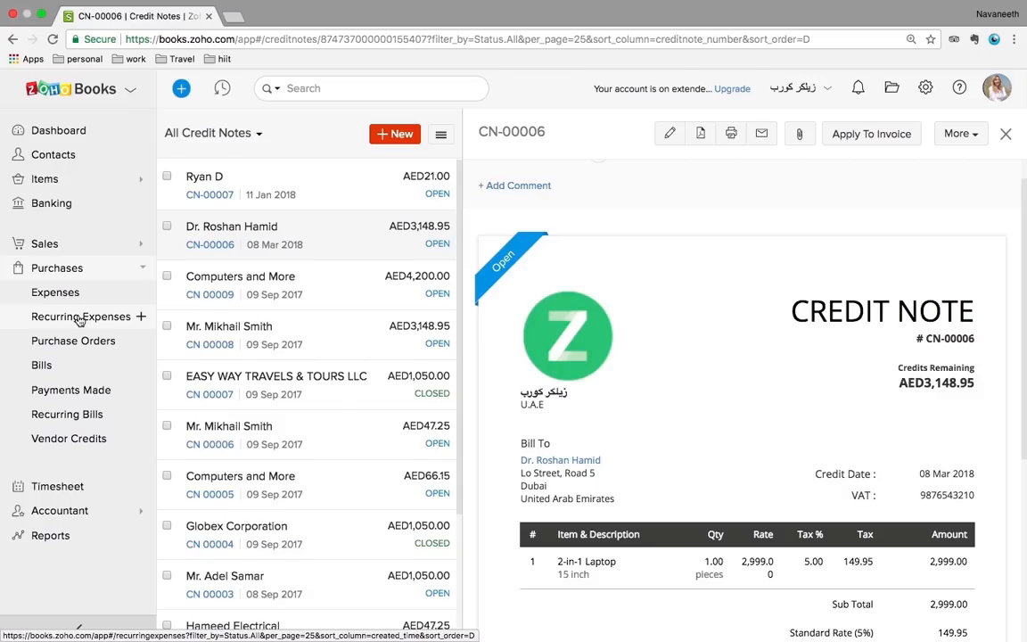
View the Advertising And Marketing expense, then start a new expense
{"action": "left_click", "coordinate": [63, 294]}
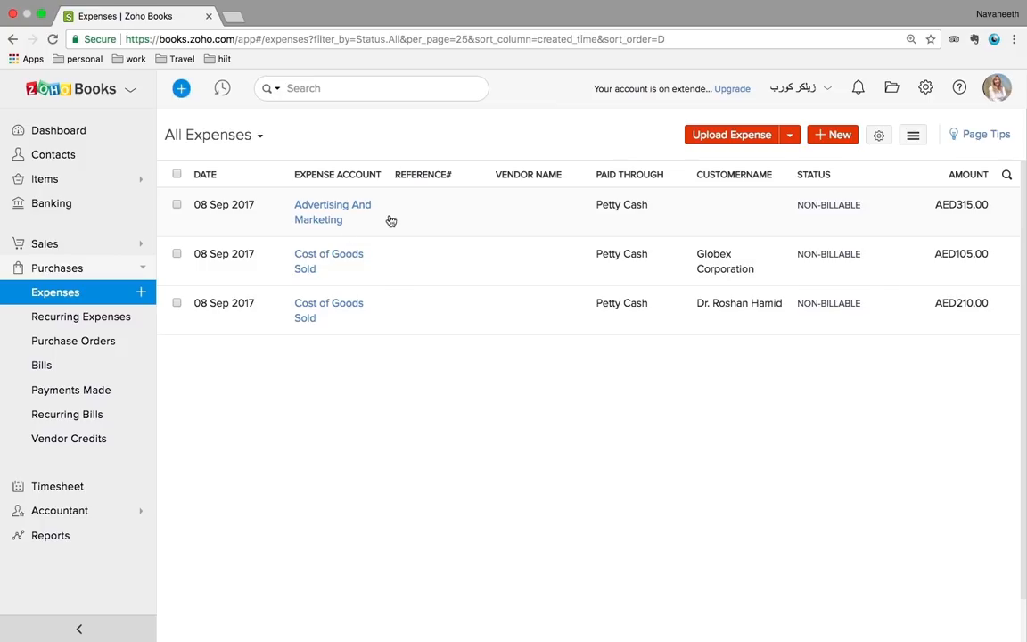
{"action": "left_click", "coordinate": [351, 222]}
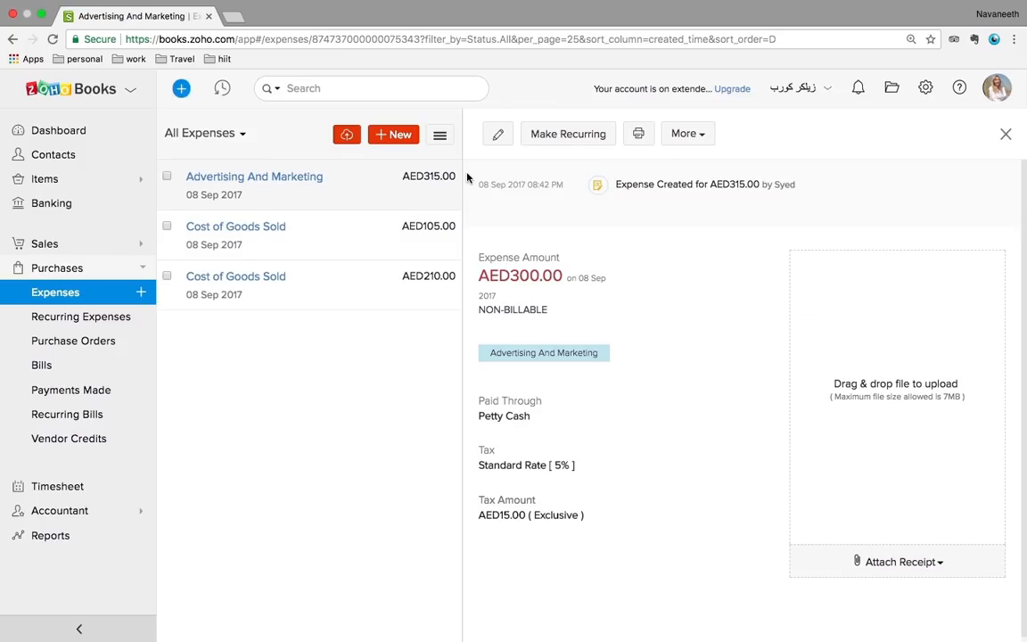
{"action": "left_click", "coordinate": [406, 139]}
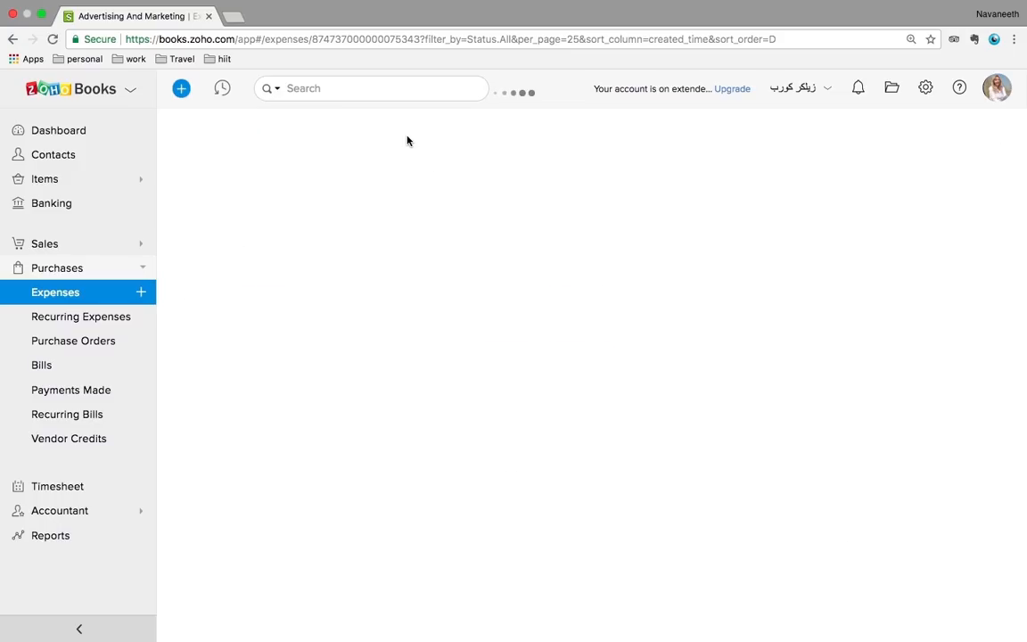
{"action": "scroll", "coordinate": [521, 342], "scroll_direction": "down", "scroll_amount": 3}
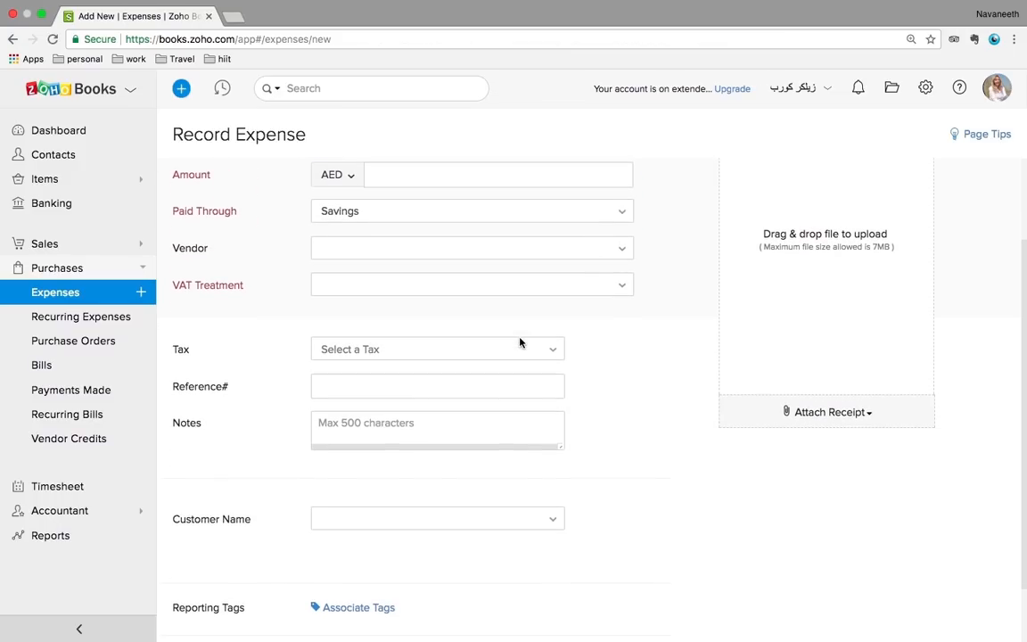
Set the new expense's VAT treatment to VAT Registered, leaving place of supply unchanged
{"action": "left_click", "coordinate": [481, 296]}
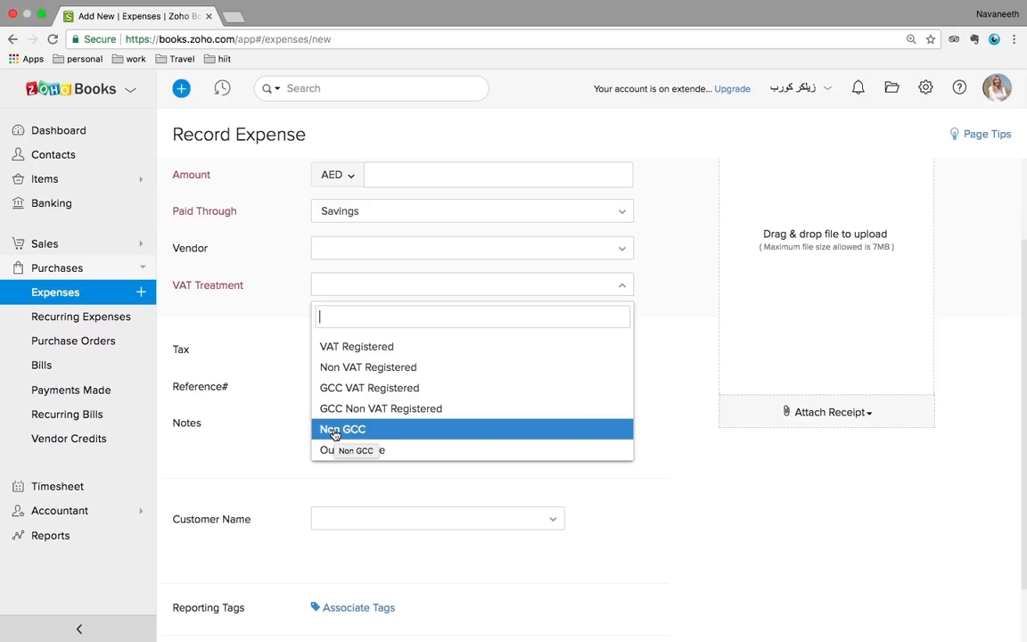
{"action": "left_click", "coordinate": [347, 355]}
{"action": "left_click", "coordinate": [345, 326]}
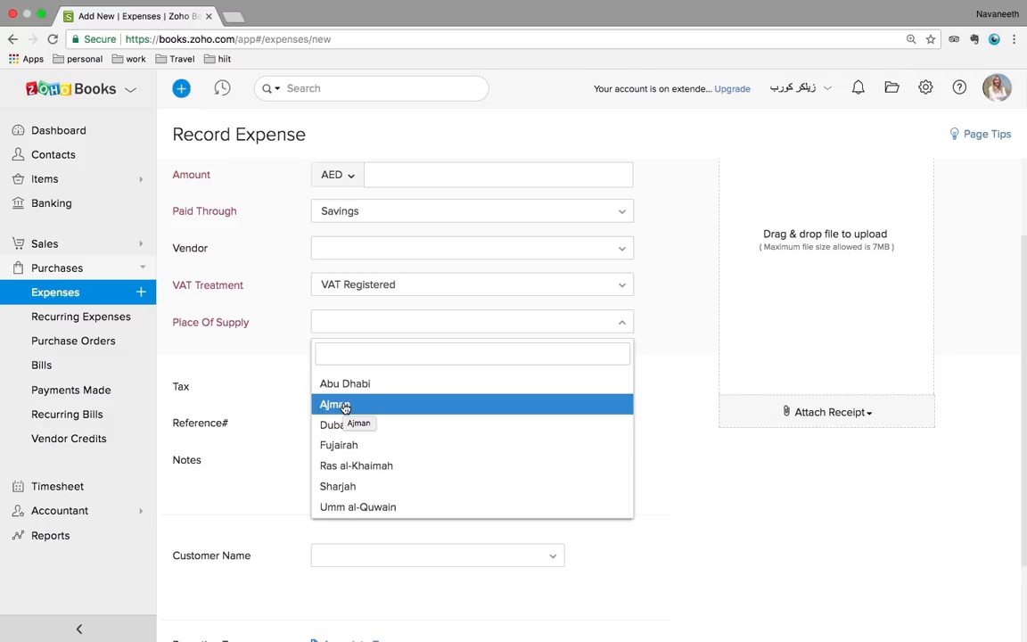
{"action": "left_click", "coordinate": [241, 378]}
{"action": "left_click", "coordinate": [93, 326]}
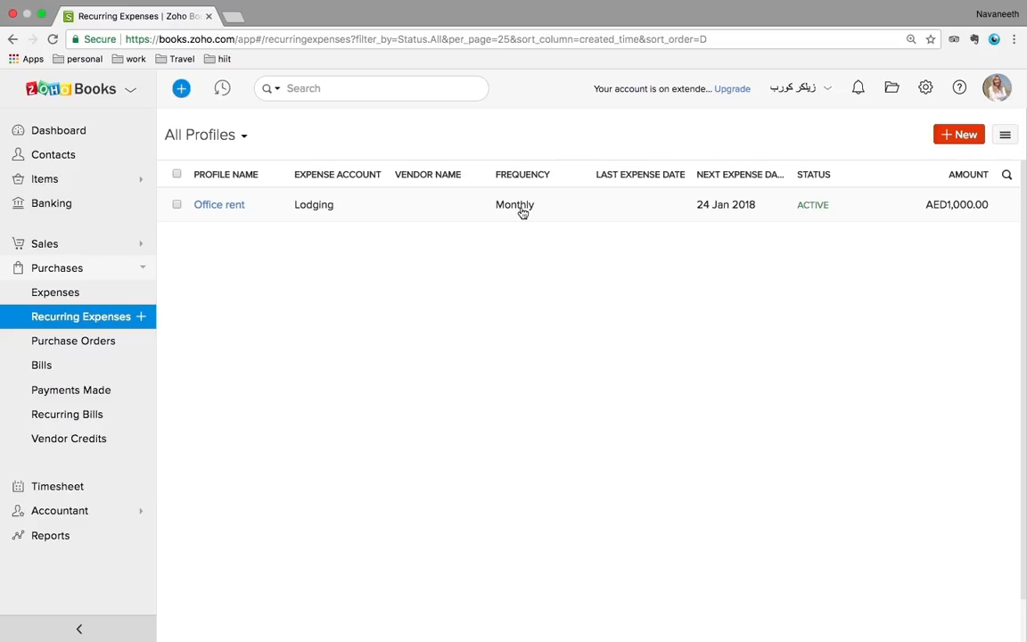
Discard a blank new recurring expense profile and move on to the Purchase Orders list
{"action": "left_click", "coordinate": [967, 140]}
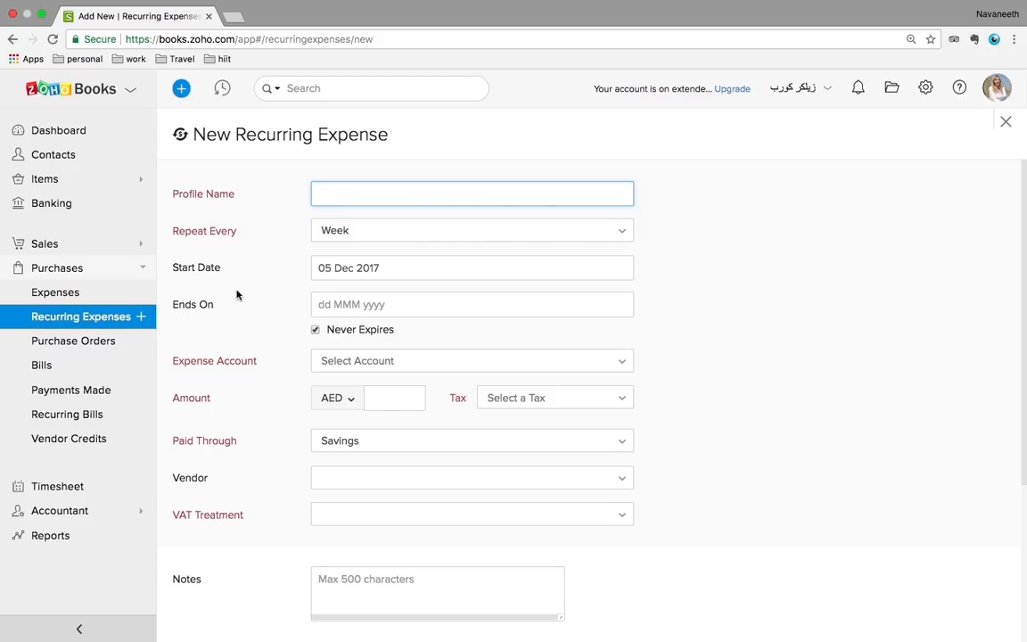
{"action": "scroll", "coordinate": [264, 298], "scroll_direction": "down", "scroll_amount": 5}
{"action": "left_click", "coordinate": [72, 341]}
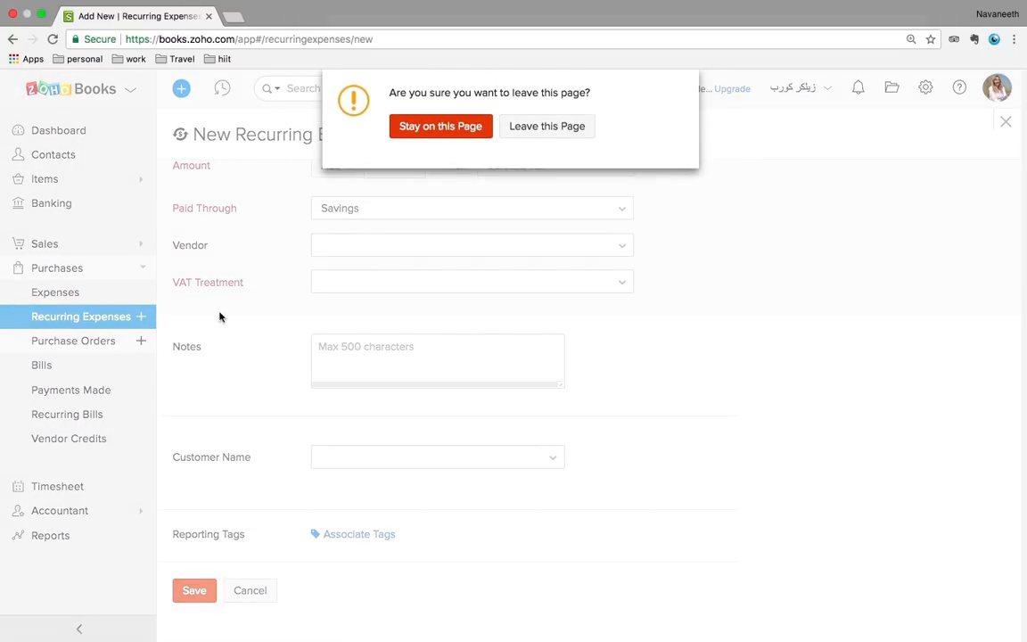
{"action": "left_click", "coordinate": [547, 126]}
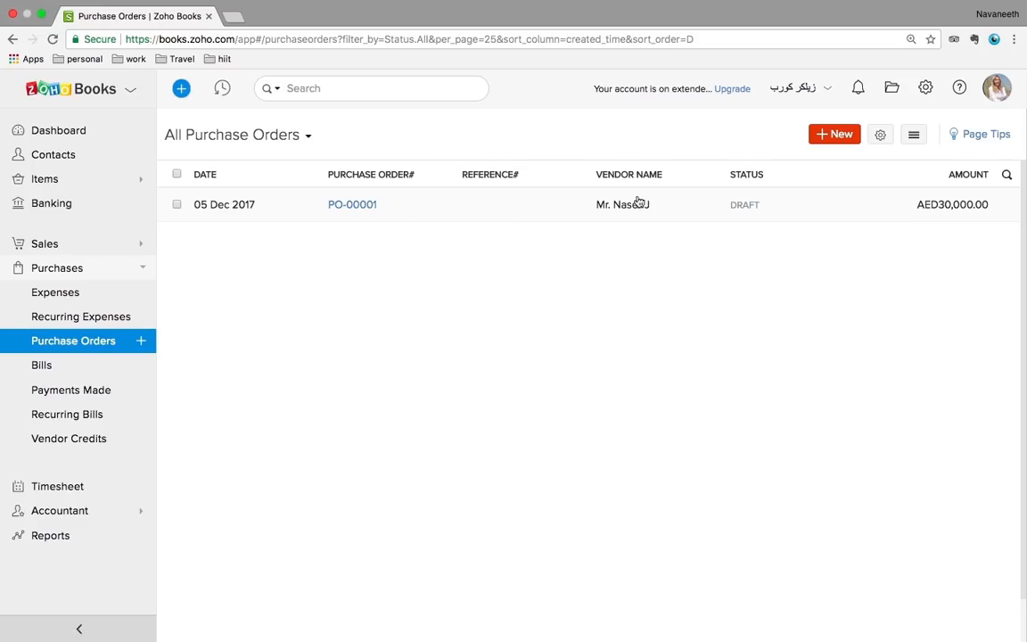
Create draft purchase order PO-00002 for the chosen vendor with one PC line at AED 1,000
{"action": "left_click", "coordinate": [840, 135]}
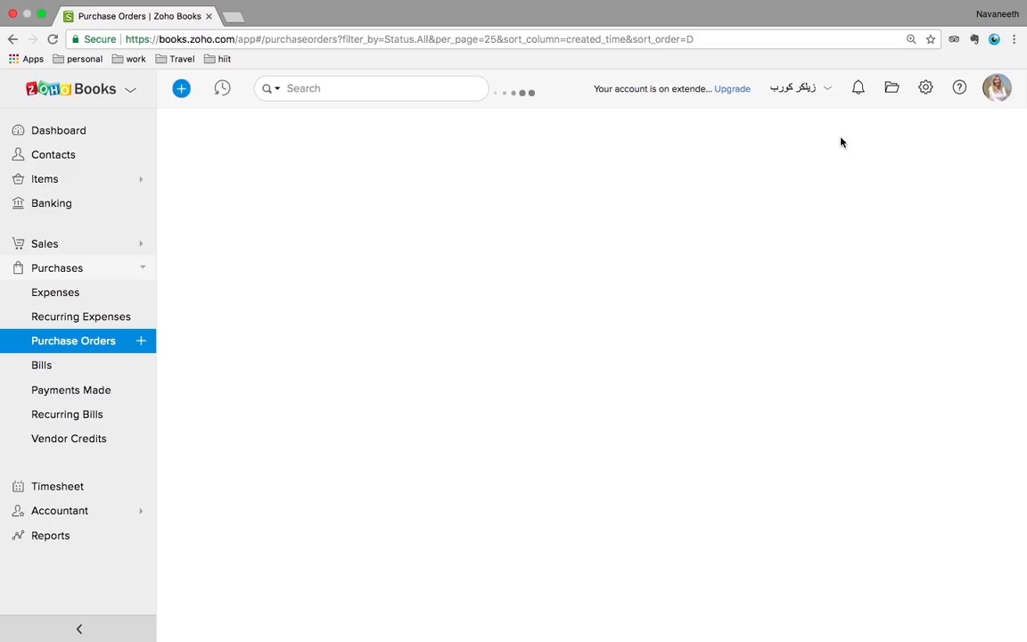
{"action": "left_click", "coordinate": [543, 201]}
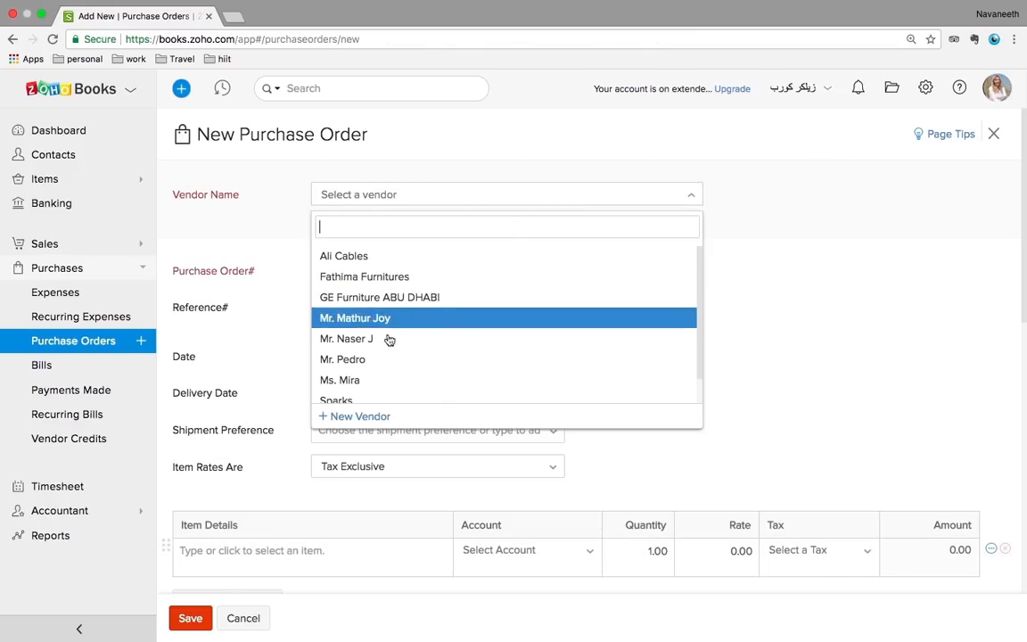
{"action": "left_click", "coordinate": [361, 321]}
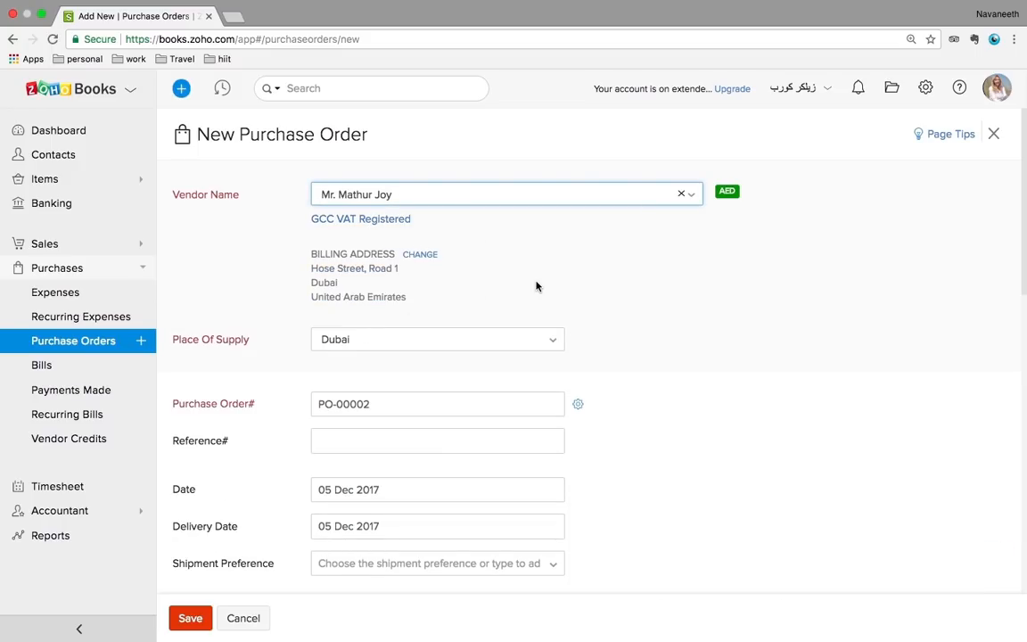
{"action": "scroll", "coordinate": [536, 285], "scroll_direction": "down", "scroll_amount": 2}
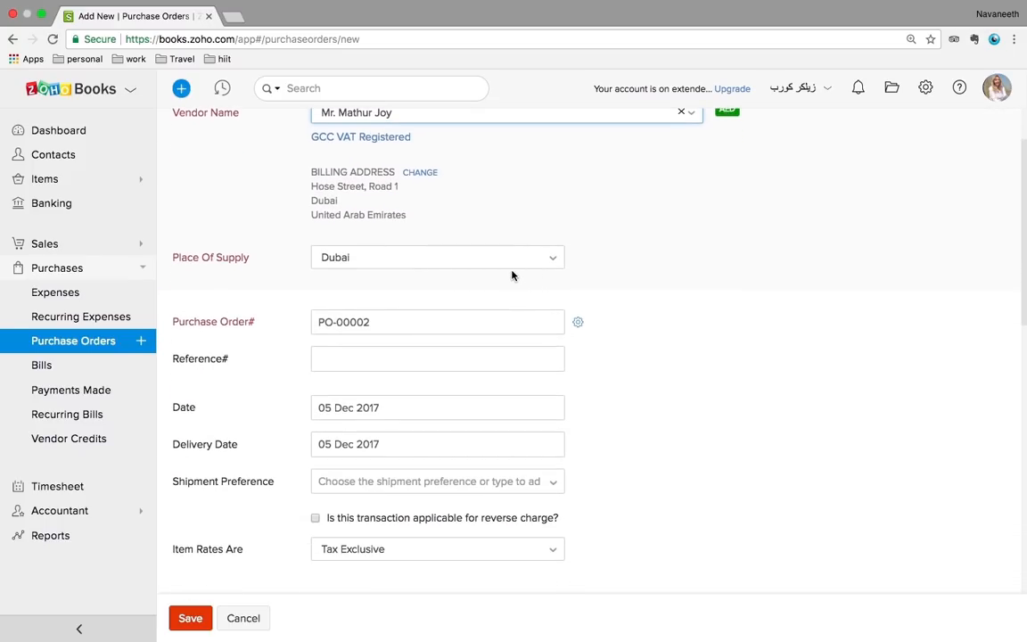
{"action": "scroll", "coordinate": [512, 276], "scroll_direction": "down", "scroll_amount": 1}
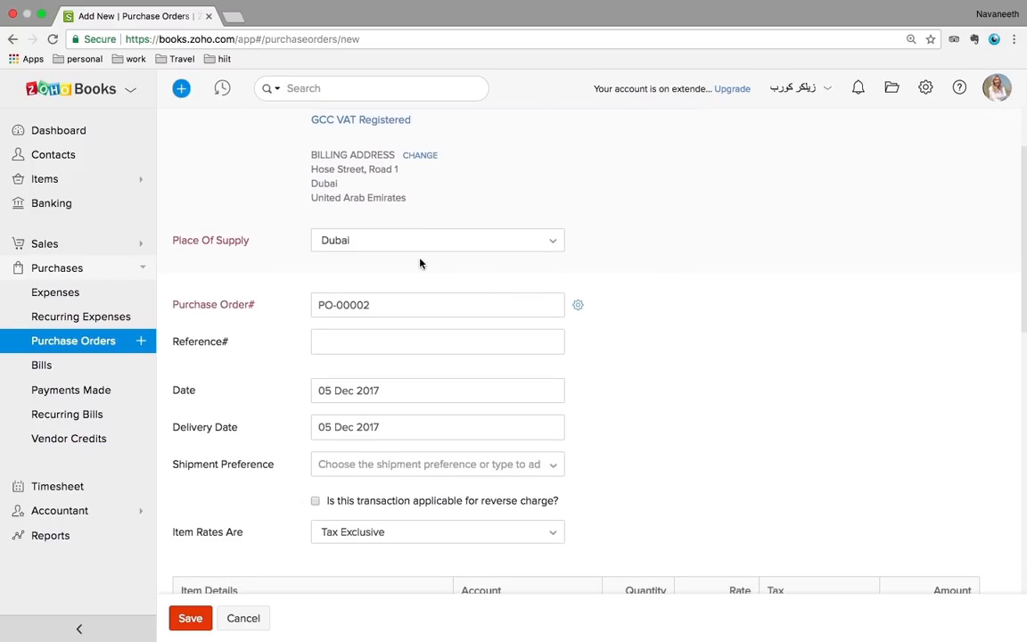
{"action": "scroll", "coordinate": [523, 349], "scroll_direction": "down", "scroll_amount": 4}
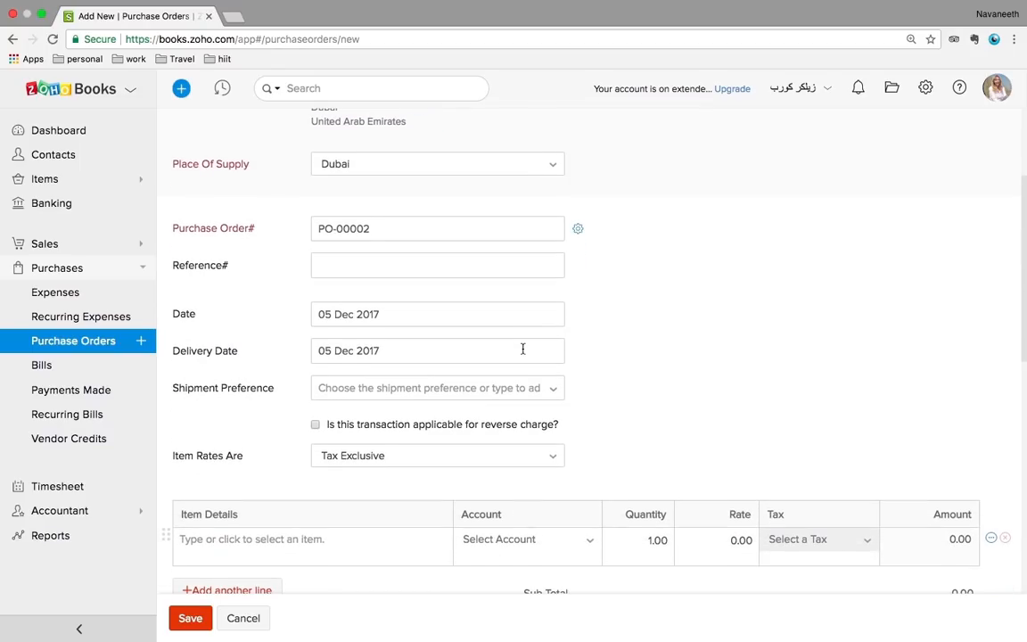
{"action": "scroll", "coordinate": [523, 349], "scroll_direction": "down", "scroll_amount": 1}
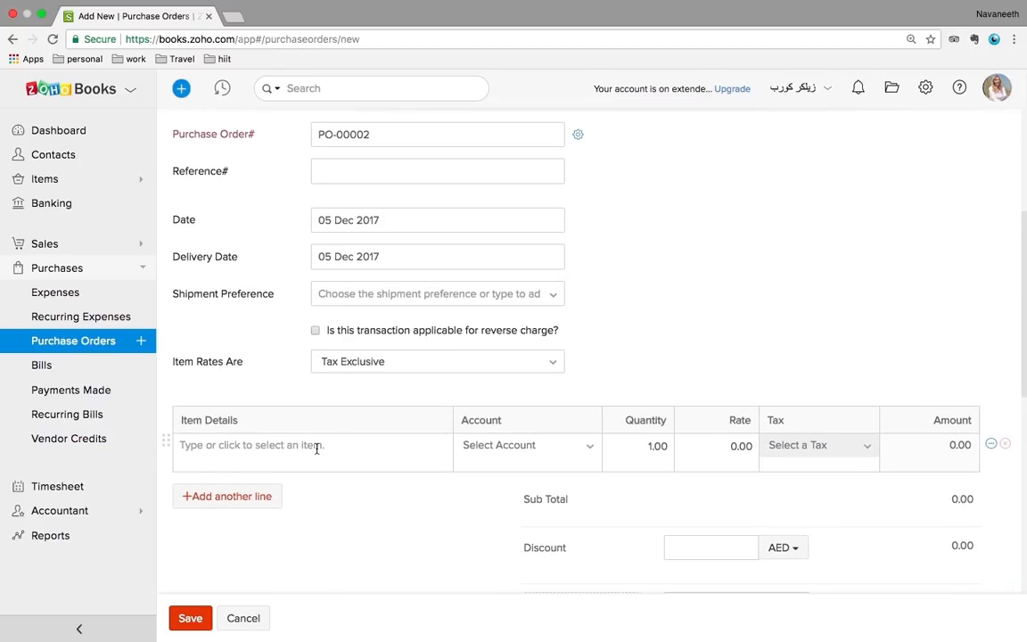
{"action": "left_click", "coordinate": [317, 446]}
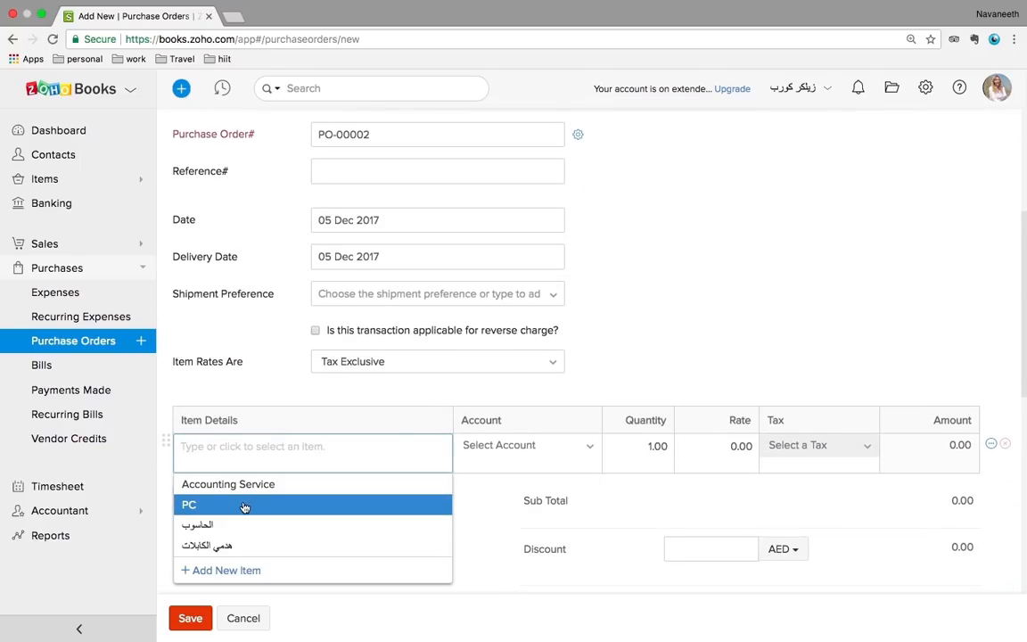
{"action": "left_click", "coordinate": [242, 506]}
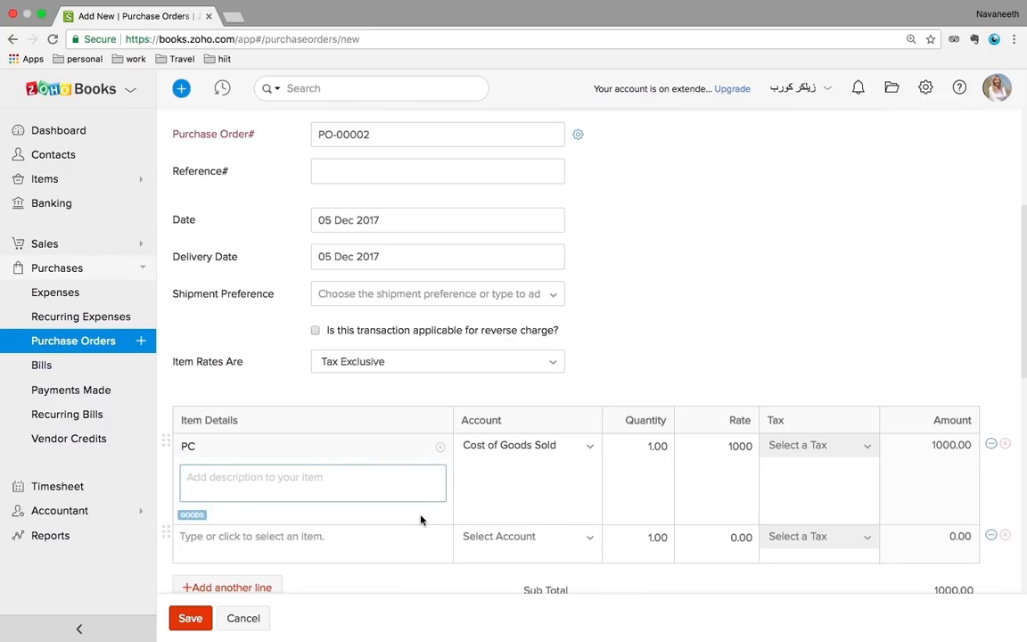
{"action": "left_click", "coordinate": [199, 621]}
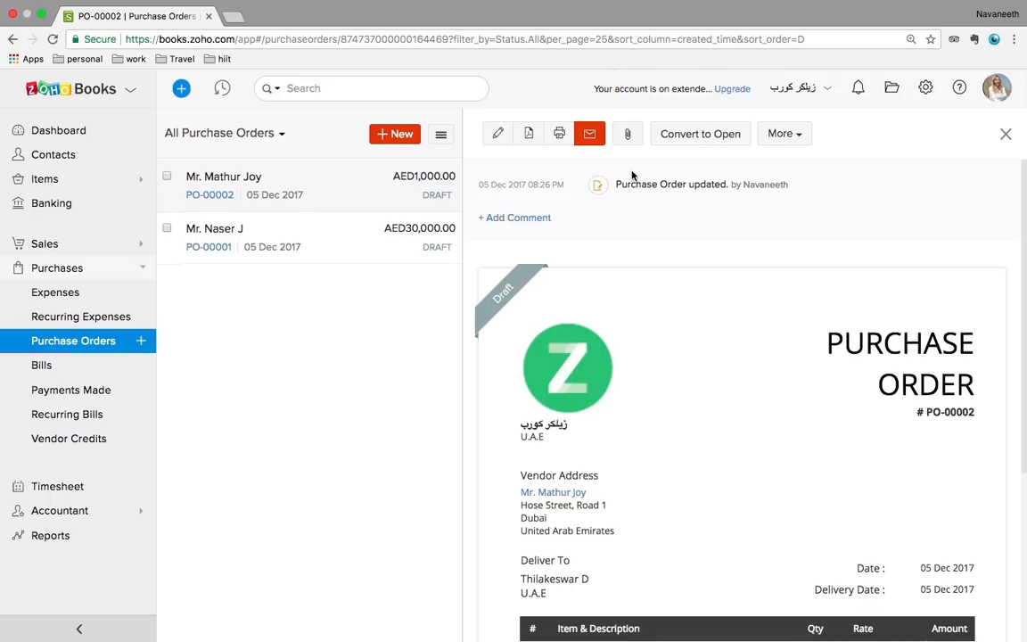
{"action": "left_click", "coordinate": [781, 134]}
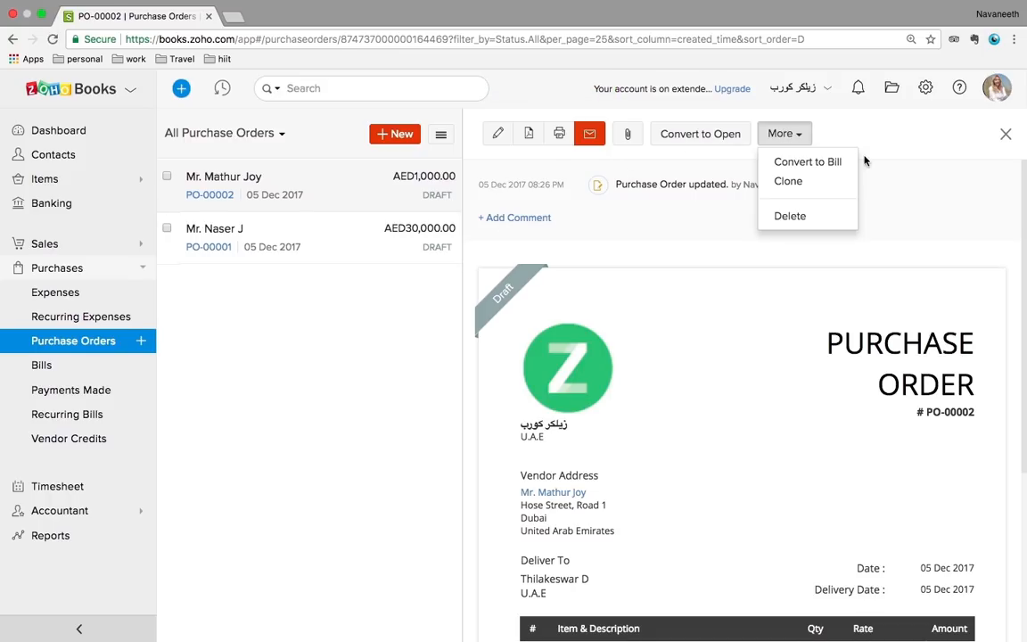
{"action": "left_click", "coordinate": [819, 165]}
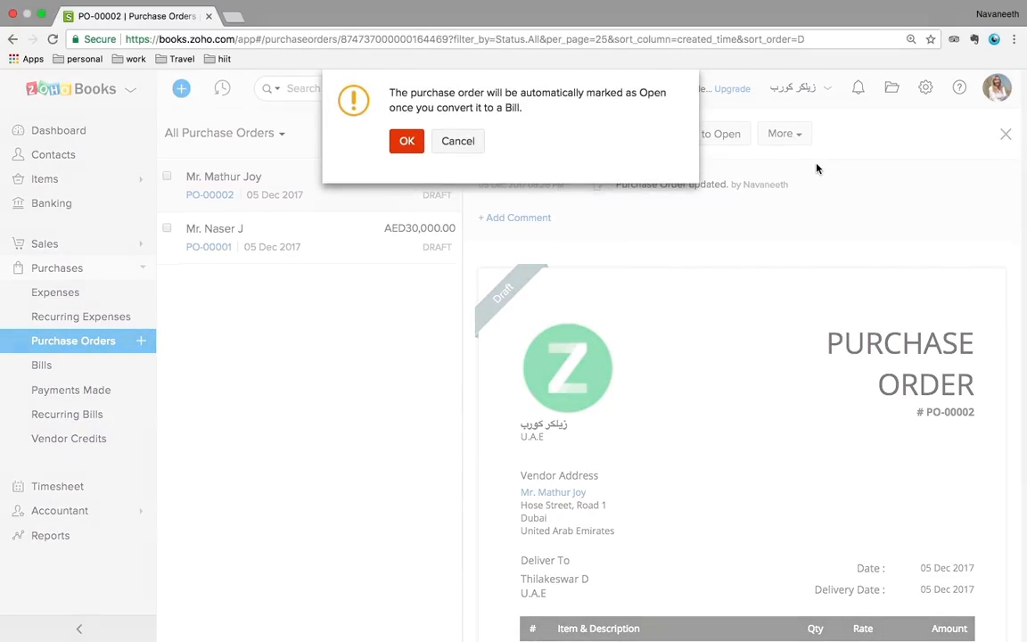
{"action": "left_click", "coordinate": [407, 143]}
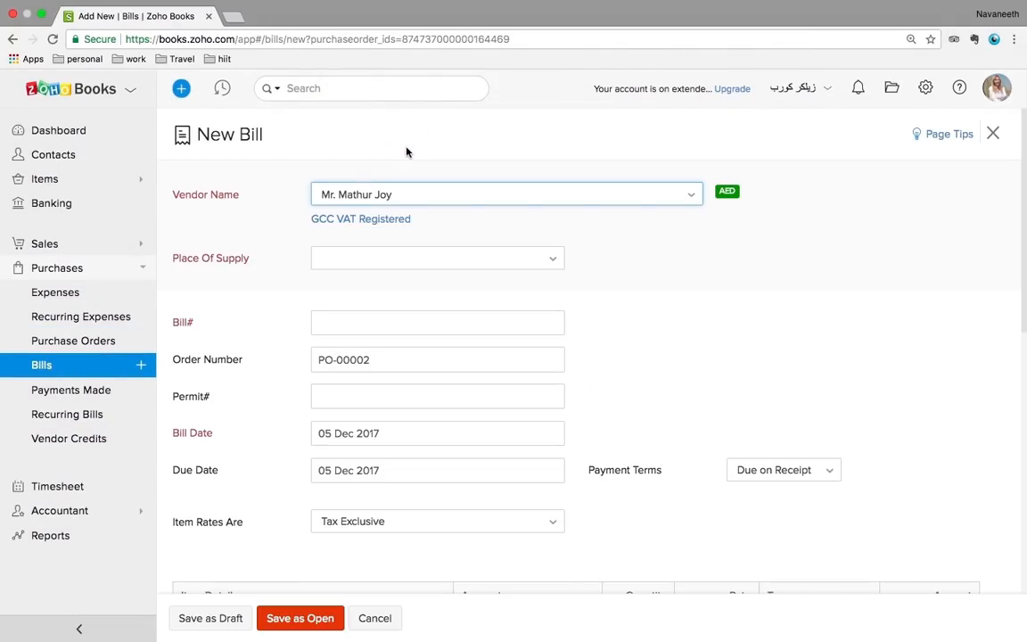
{"action": "left_click", "coordinate": [55, 369]}
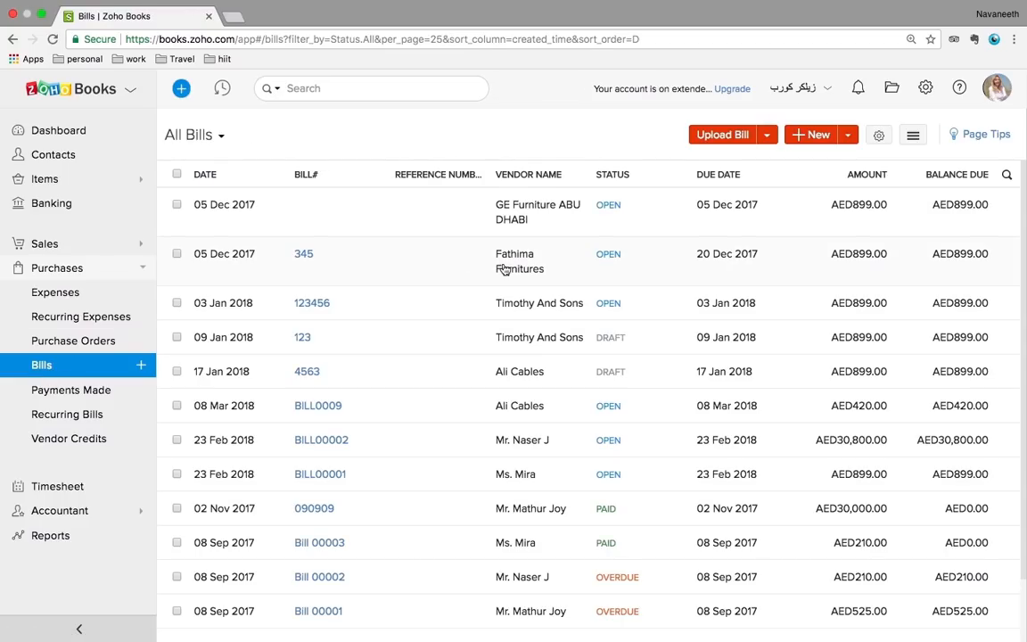
{"action": "scroll", "coordinate": [504, 271], "scroll_direction": "down", "scroll_amount": 2}
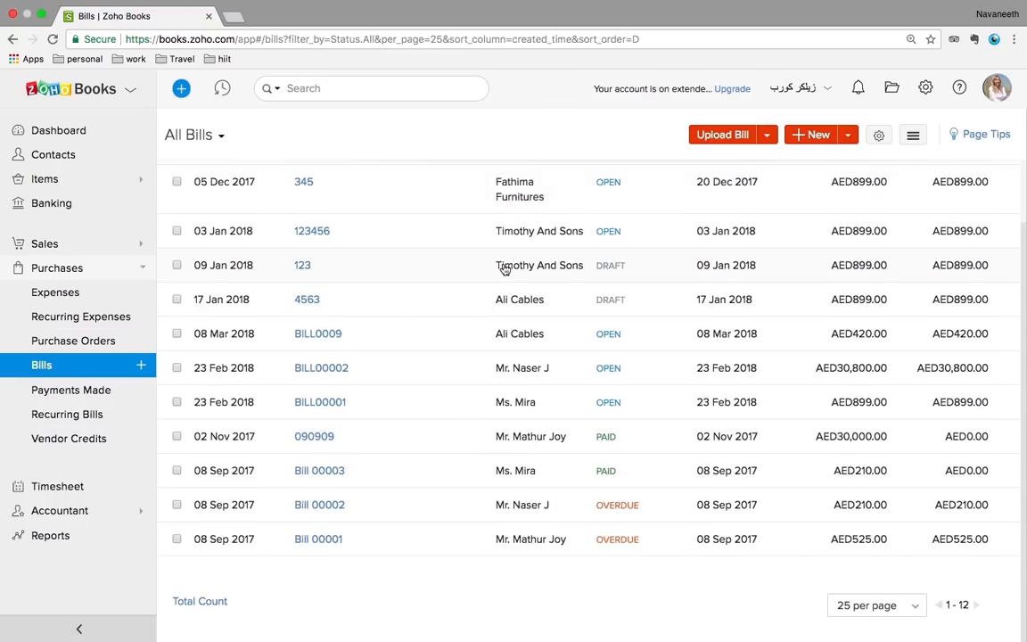
{"action": "scroll", "coordinate": [505, 270], "scroll_direction": "up", "scroll_amount": 2}
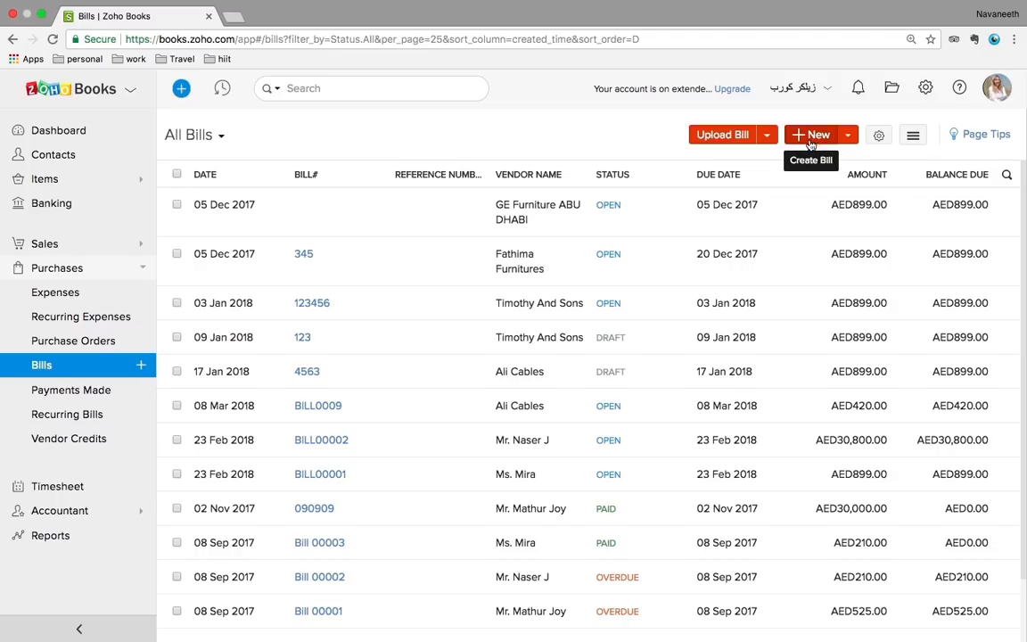
Start a bill for Fathima Furnitures, then discard it unsaved to go to Payments Made
{"action": "left_click", "coordinate": [811, 141]}
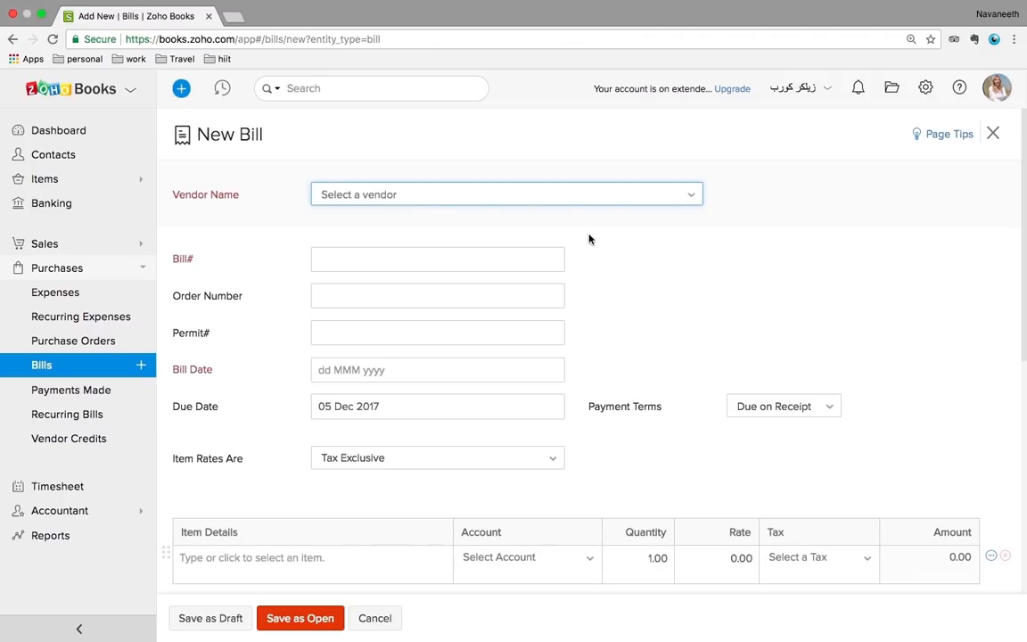
{"action": "left_click", "coordinate": [541, 203]}
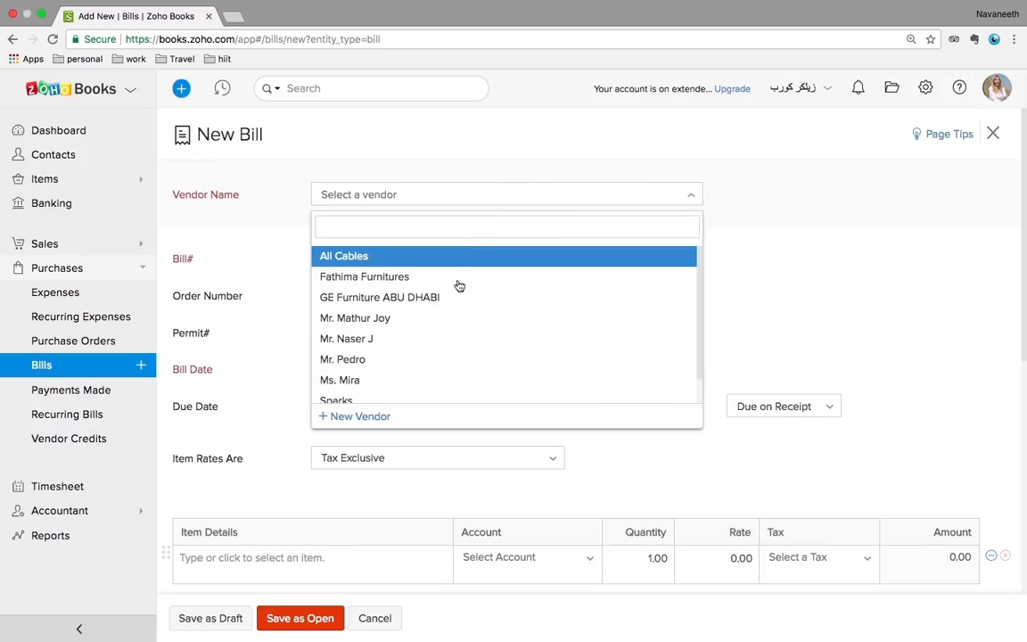
{"action": "left_click", "coordinate": [396, 282]}
{"action": "left_click", "coordinate": [357, 320]}
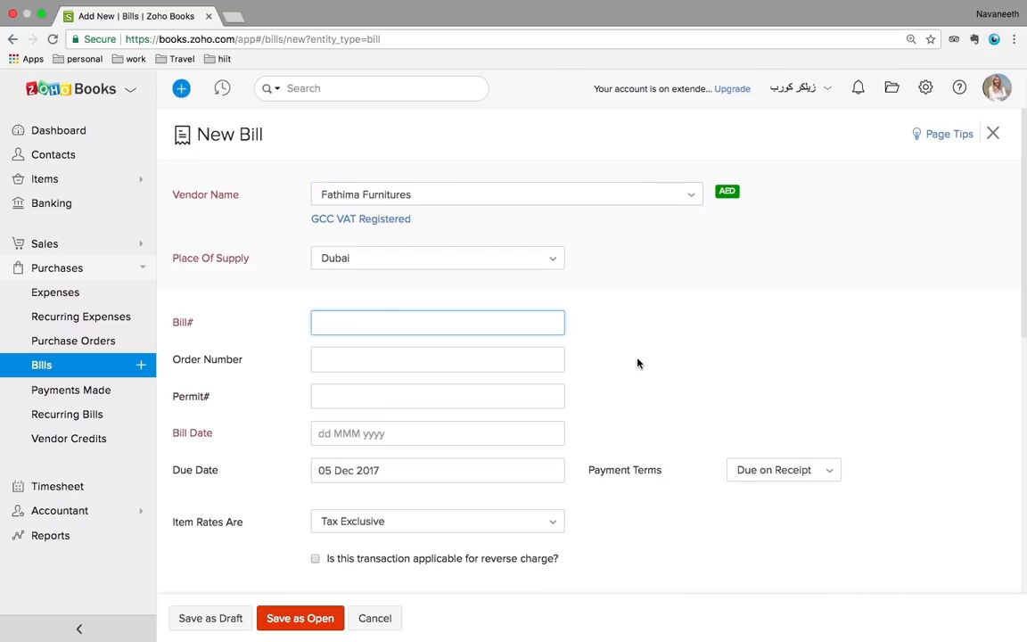
{"action": "scroll", "coordinate": [514, 385], "scroll_direction": "down", "scroll_amount": 2}
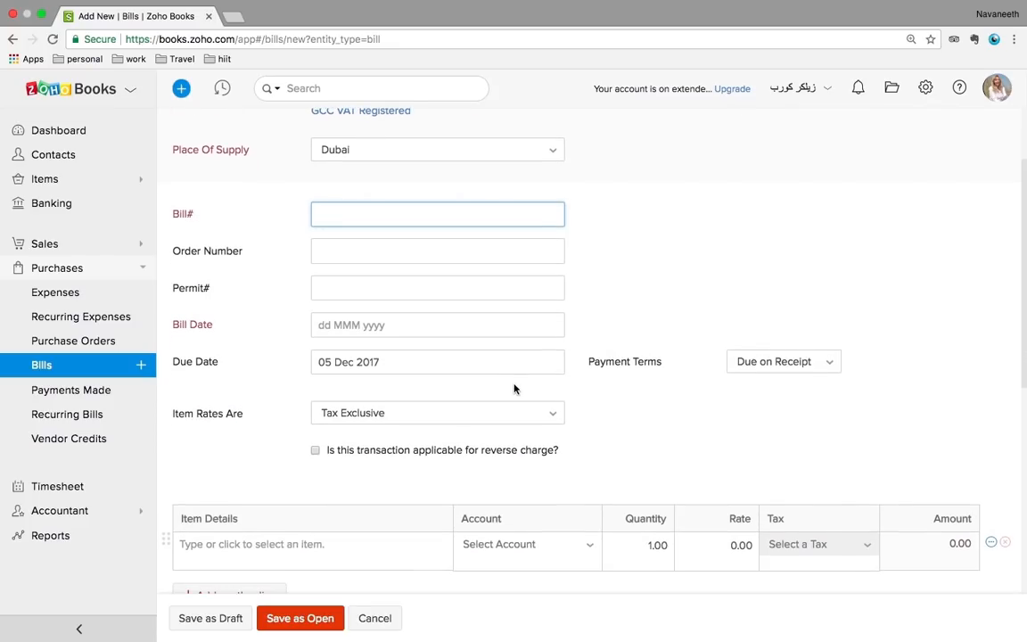
{"action": "scroll", "coordinate": [514, 387], "scroll_direction": "down", "scroll_amount": 2}
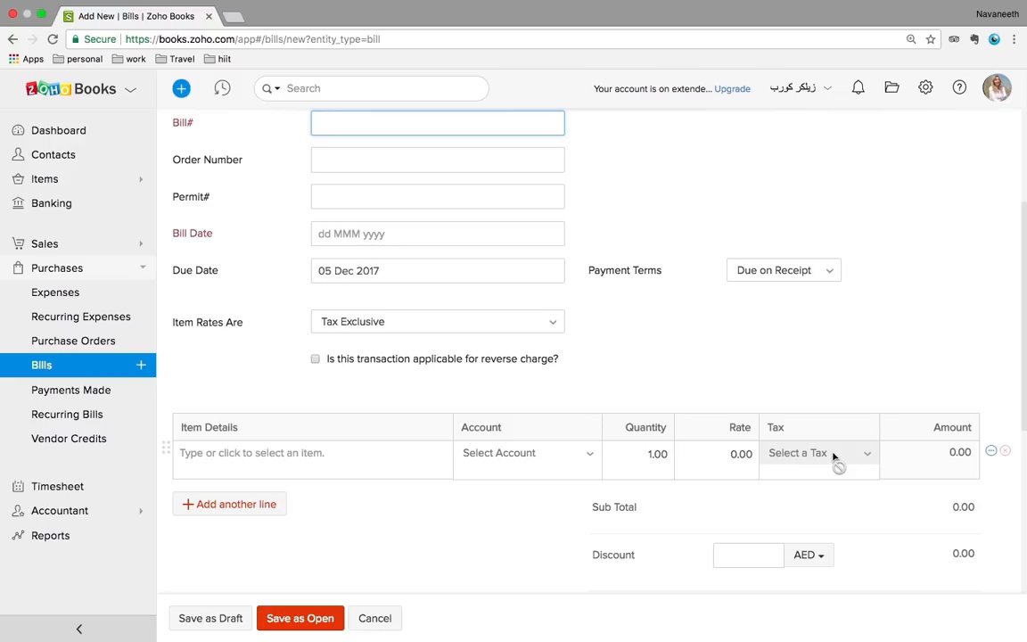
{"action": "left_click", "coordinate": [46, 395]}
{"action": "left_click", "coordinate": [538, 129]}
Confirm leaving the bill, review the GE Furniture ABU DHABI bill, and open Recurring Bills
{"action": "left_click", "coordinate": [95, 396]}
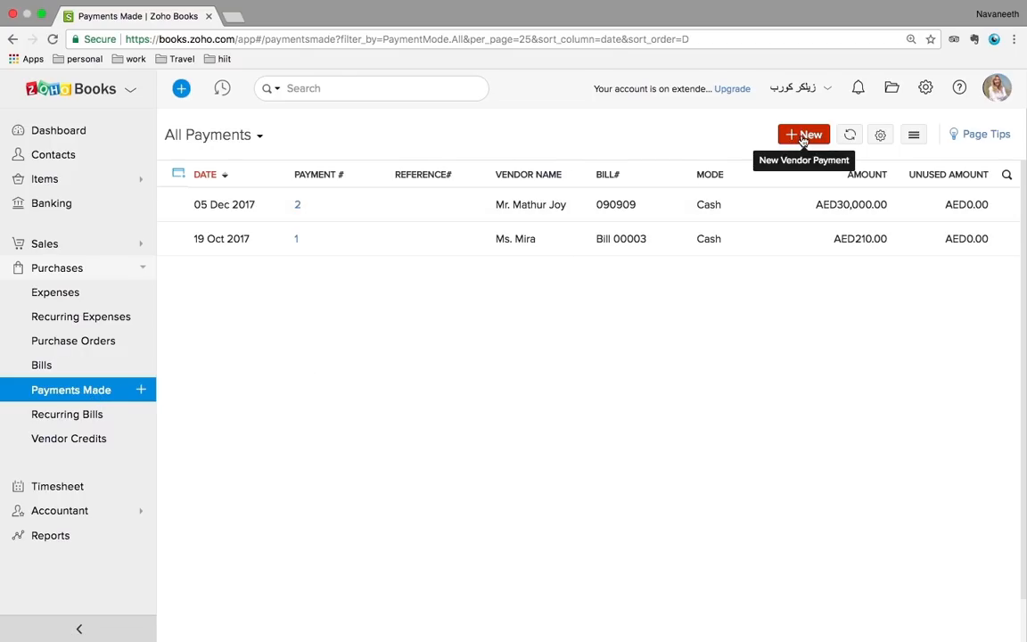
{"action": "left_click", "coordinate": [43, 366]}
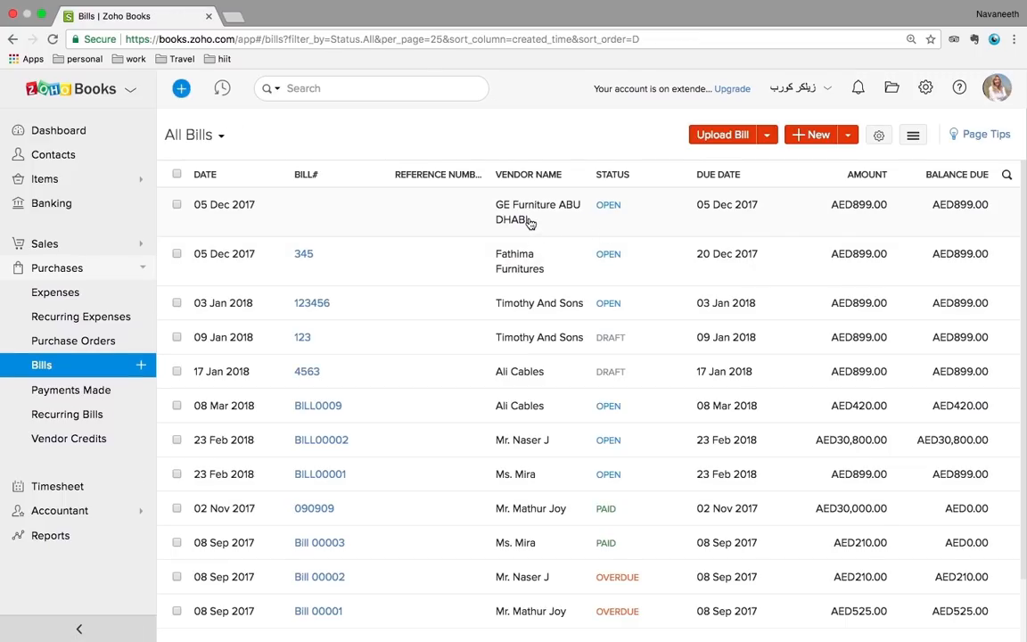
{"action": "left_click", "coordinate": [478, 205]}
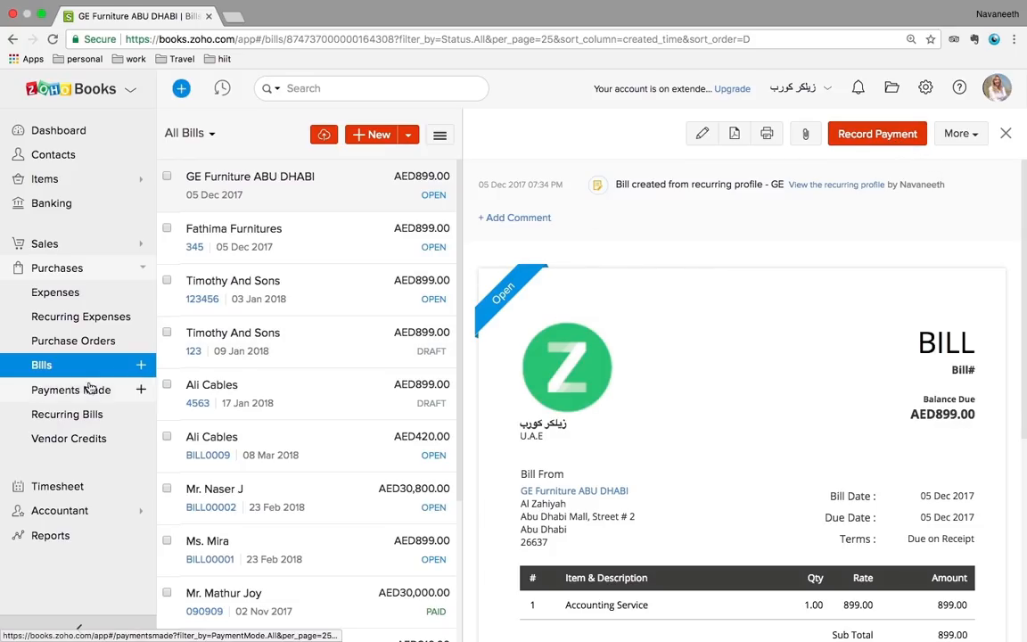
{"action": "left_click", "coordinate": [66, 419]}
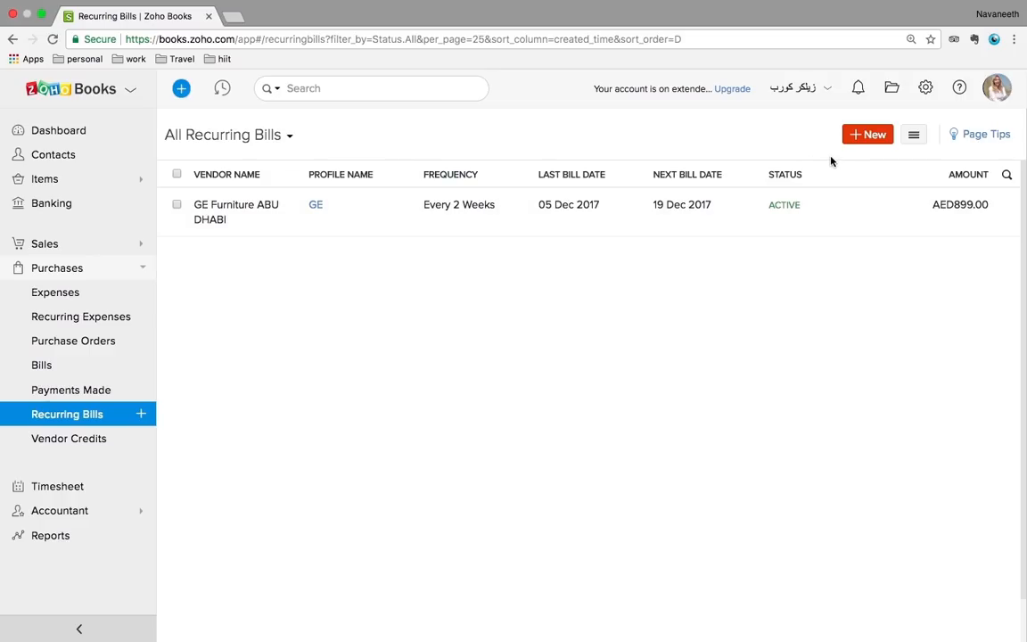
Check the Recurring Bills sorting and import/export options, then return to the Bills list
{"action": "left_click", "coordinate": [914, 139]}
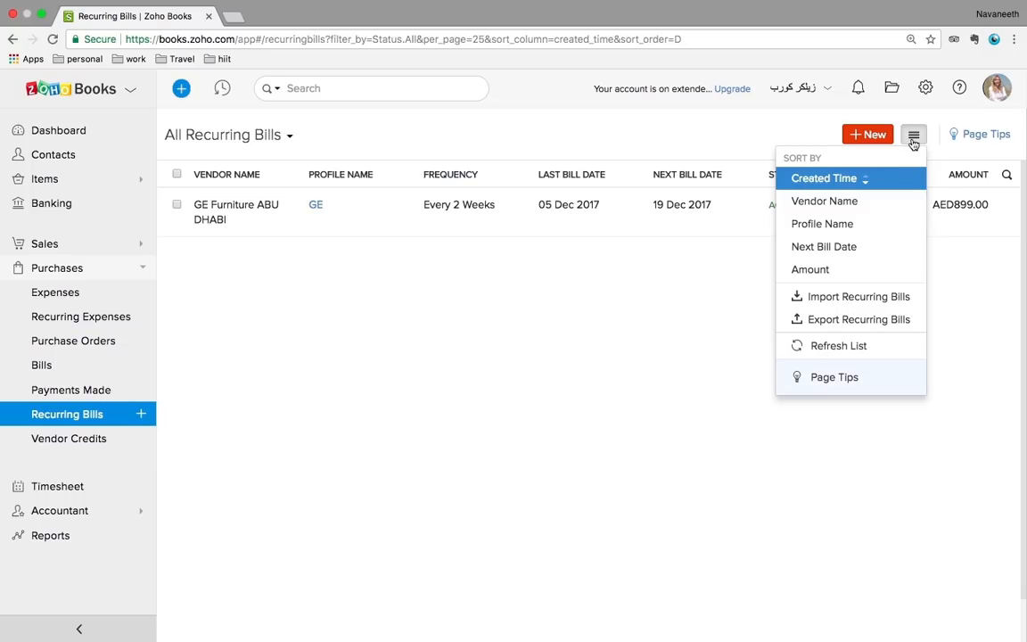
{"action": "left_click", "coordinate": [429, 346]}
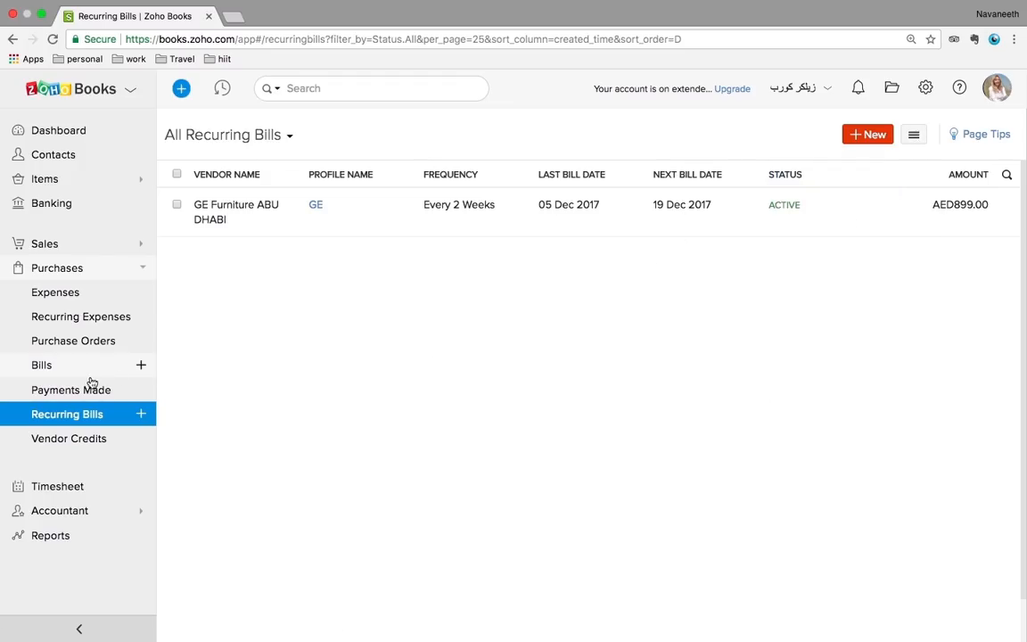
{"action": "left_click", "coordinate": [62, 371]}
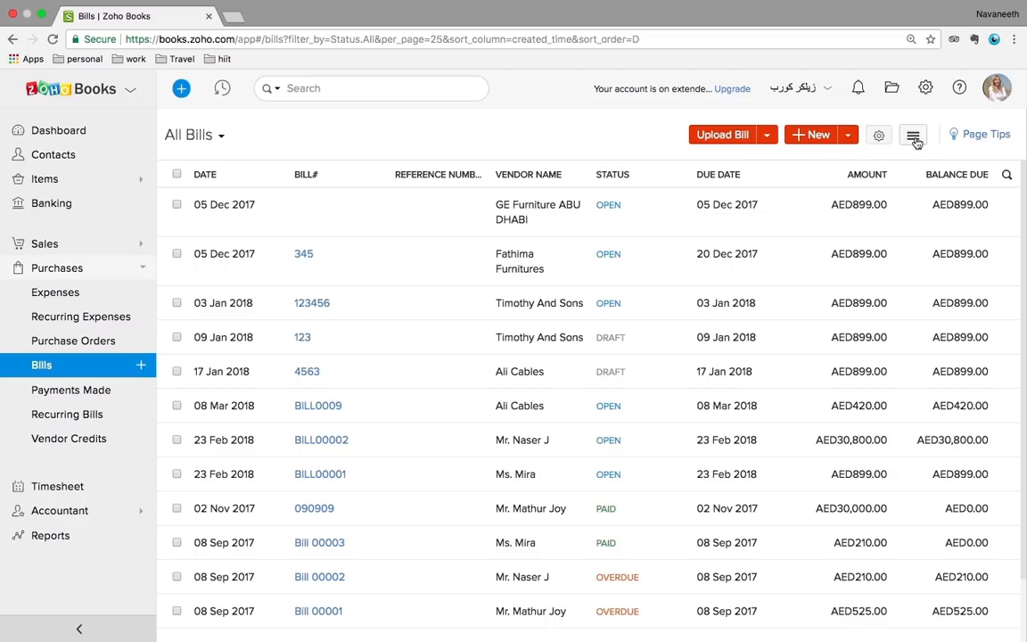
Look over the Bills sort options and filter views, then open the Vendor Credits list
{"action": "left_click", "coordinate": [914, 138]}
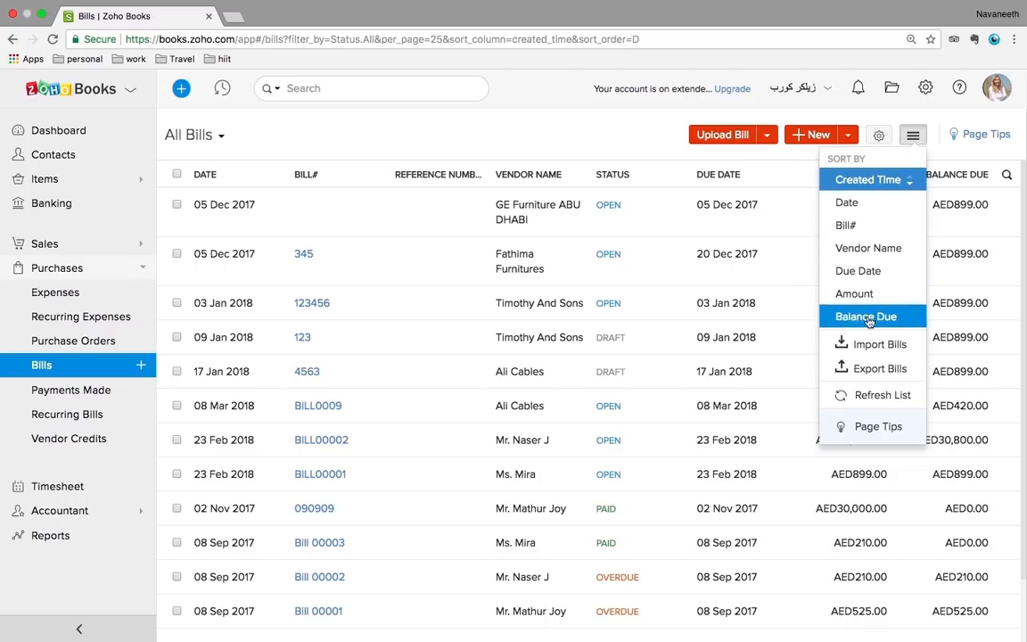
{"action": "left_click", "coordinate": [609, 145]}
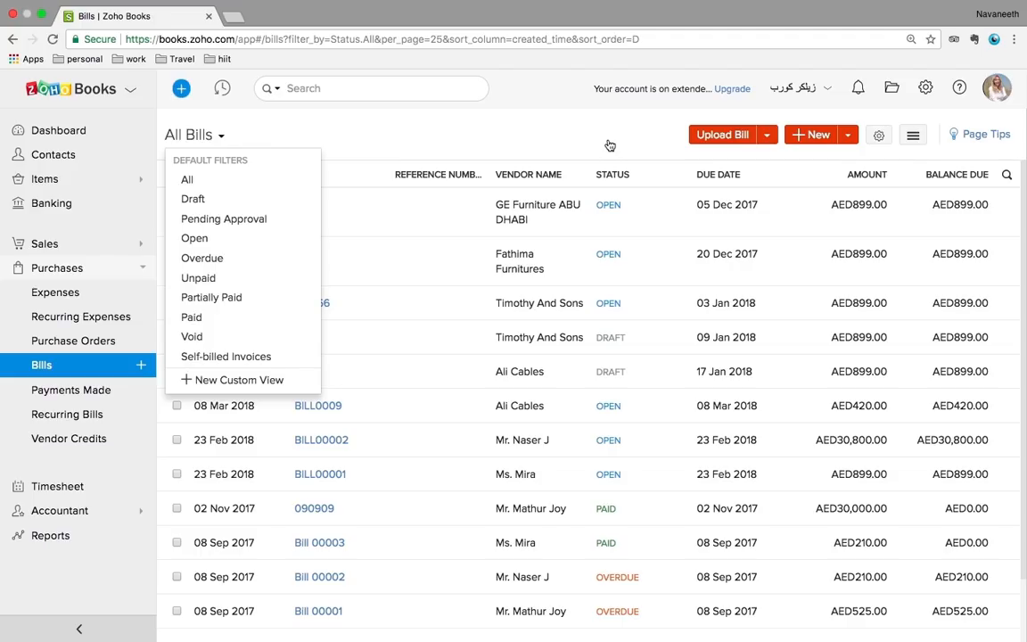
{"action": "left_click", "coordinate": [570, 112]}
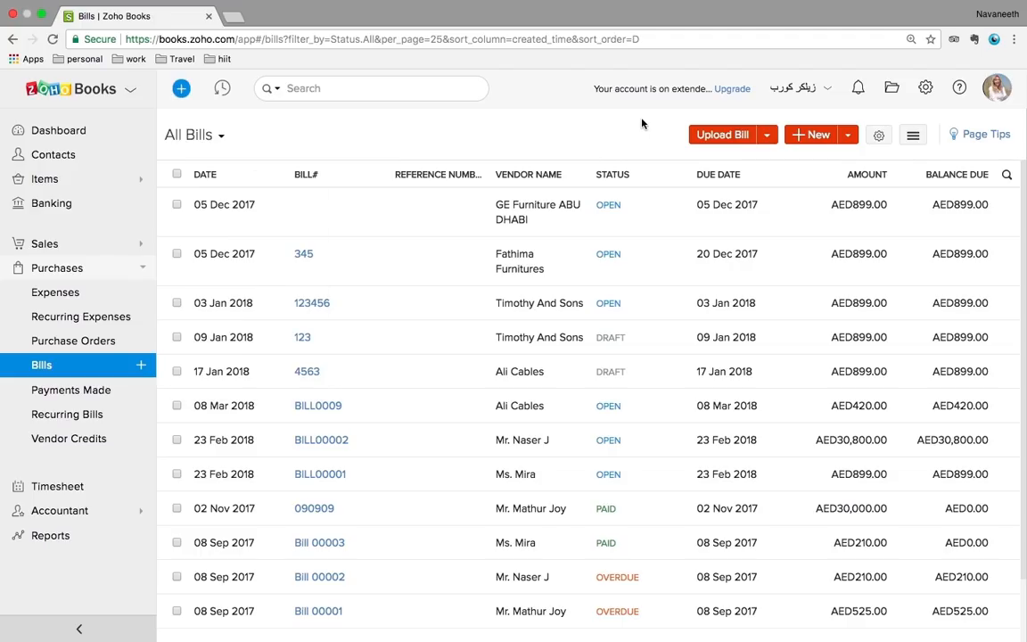
{"action": "left_click", "coordinate": [47, 438]}
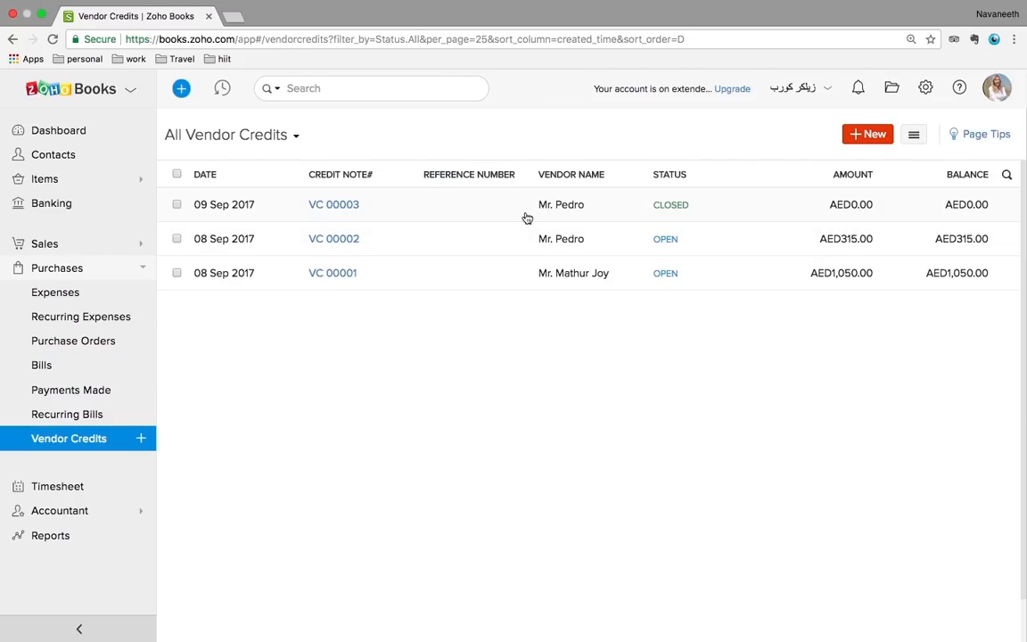
Open vendor credit VC 00003 and scroll through its details
{"action": "left_click", "coordinate": [409, 194]}
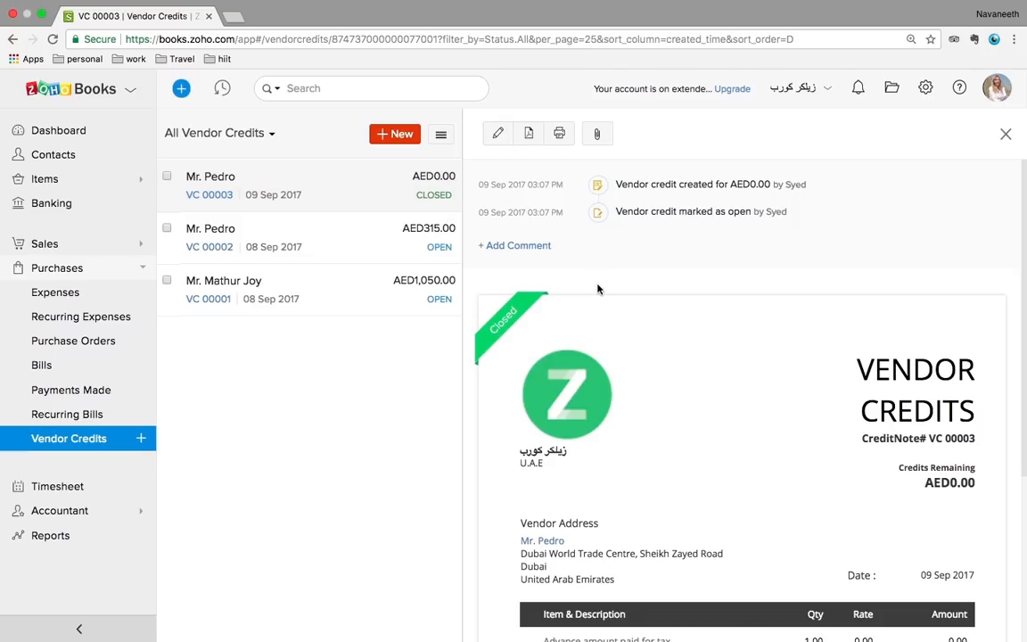
{"action": "scroll", "coordinate": [599, 286], "scroll_direction": "down", "scroll_amount": 3}
{"action": "scroll", "coordinate": [598, 301], "scroll_direction": "up", "scroll_amount": 3}
Open vendor credit VC 00002 (AED315.00 remaining) and inspect its Customize and More options
{"action": "left_click", "coordinate": [348, 244]}
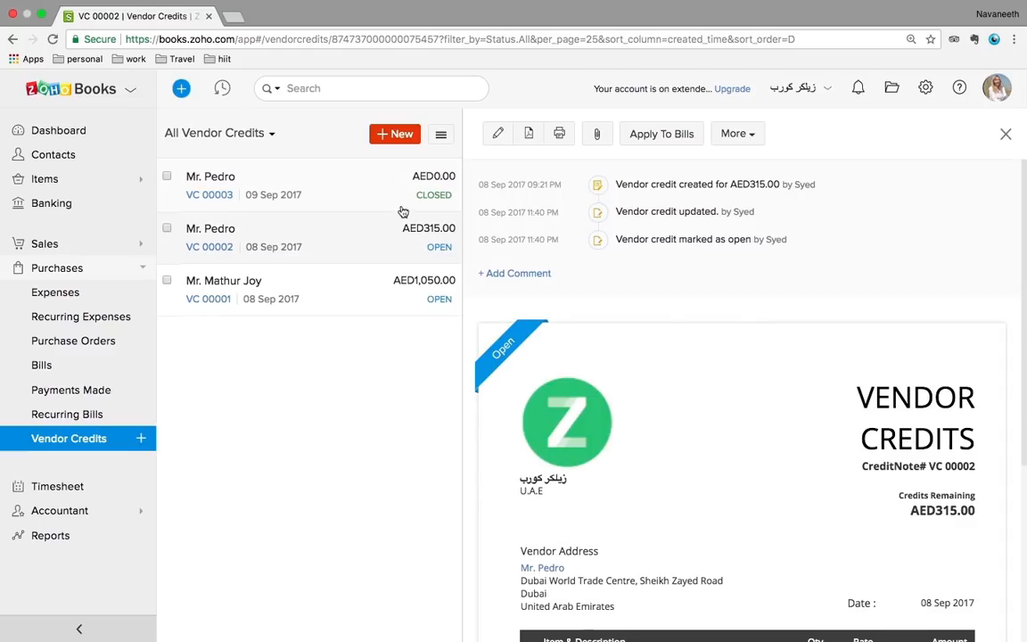
{"action": "scroll", "coordinate": [711, 336], "scroll_direction": "down", "scroll_amount": 5}
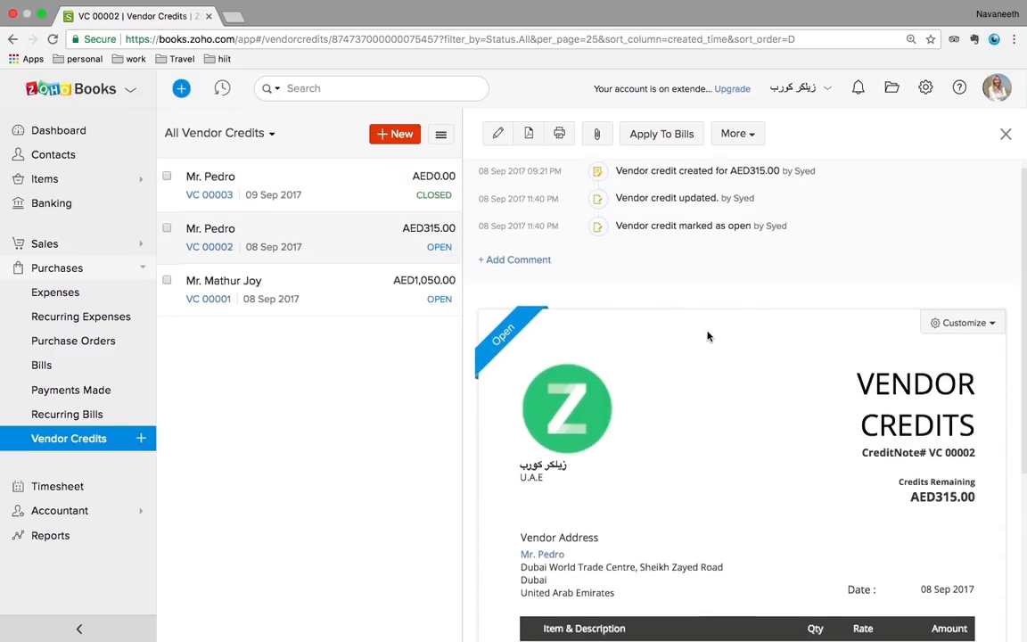
{"action": "scroll", "coordinate": [711, 337], "scroll_direction": "up", "scroll_amount": 5}
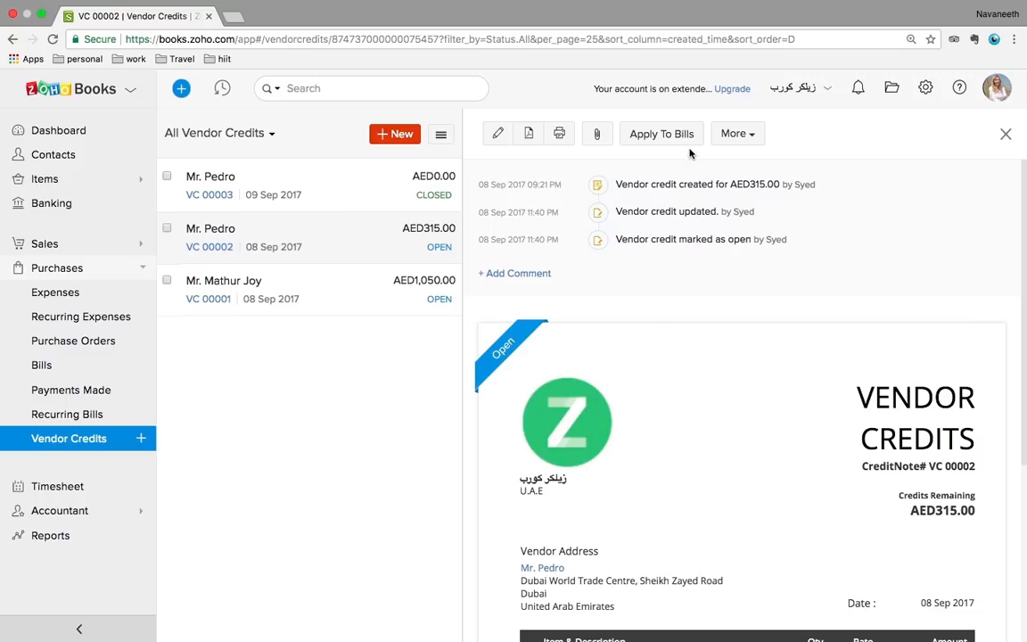
{"action": "left_click", "coordinate": [952, 344]}
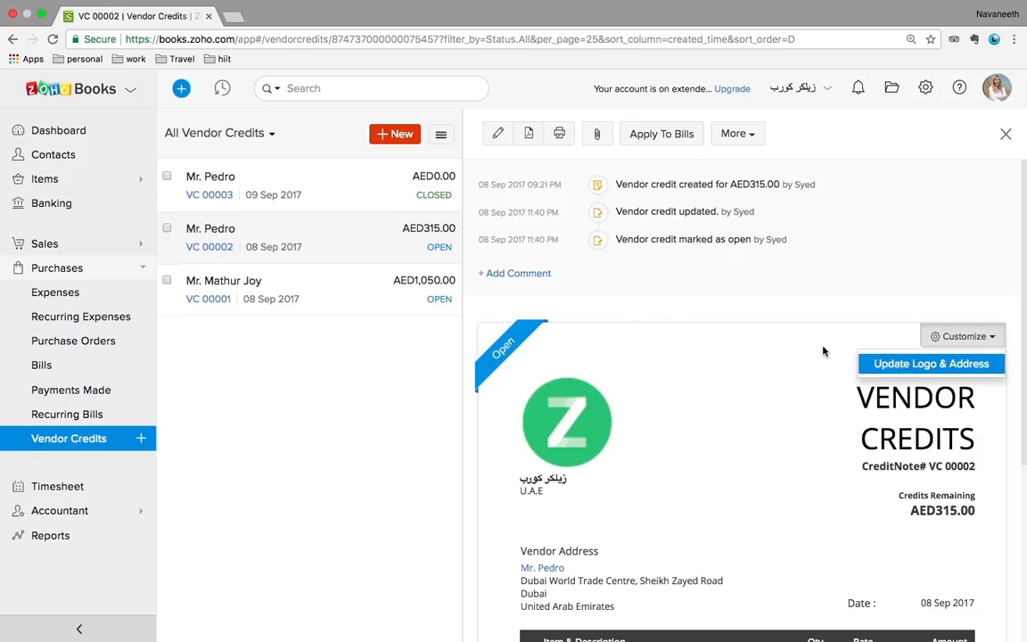
{"action": "left_click", "coordinate": [740, 134]}
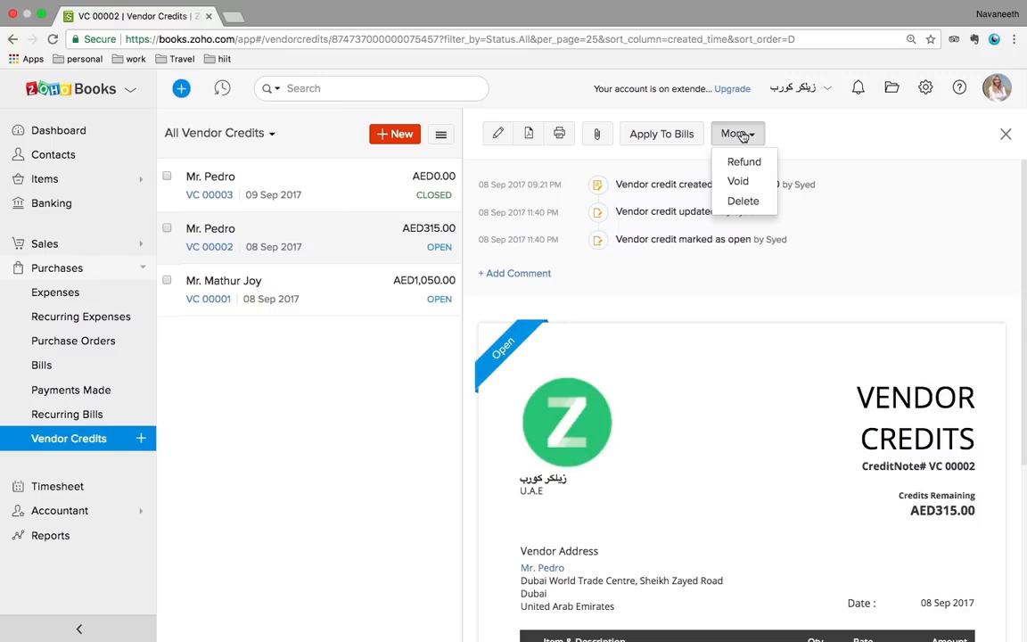
{"action": "left_click", "coordinate": [848, 142]}
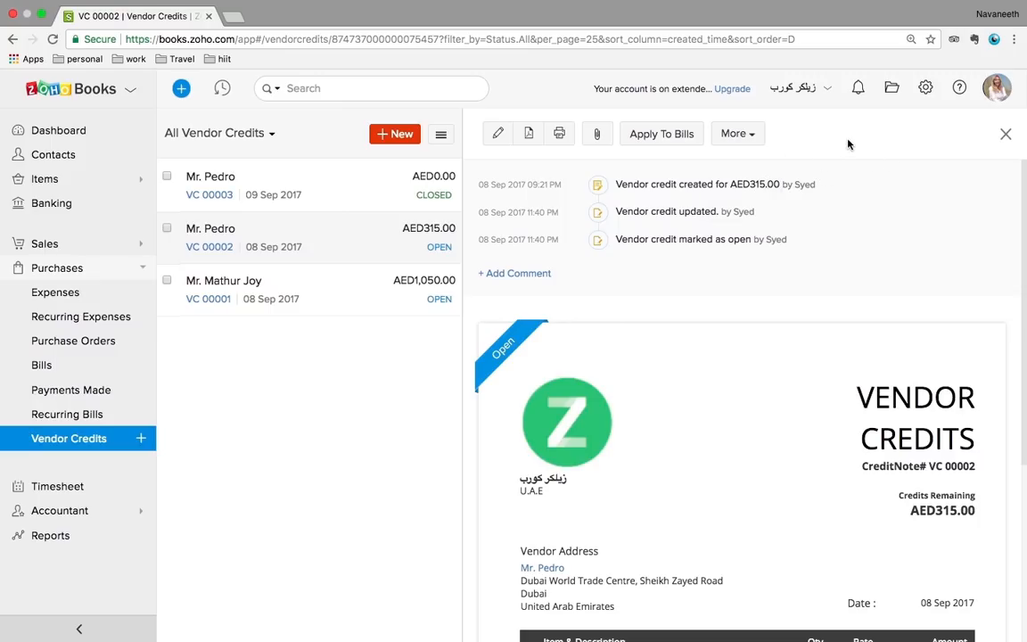
Start a new project named 'sample' for customer Globex Corporation
{"action": "left_click", "coordinate": [68, 488]}
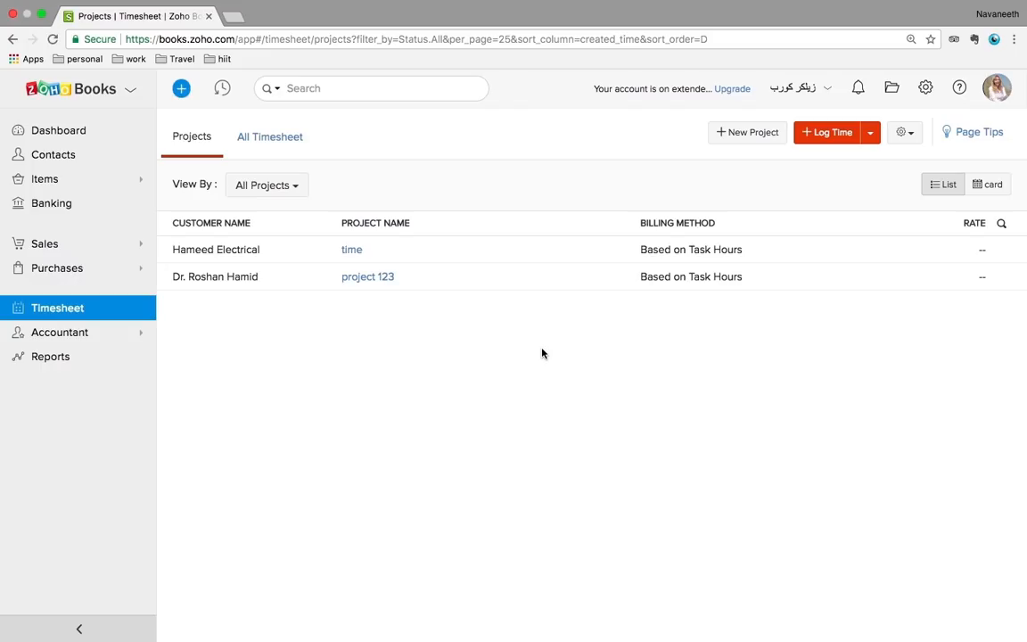
{"action": "left_click", "coordinate": [746, 136]}
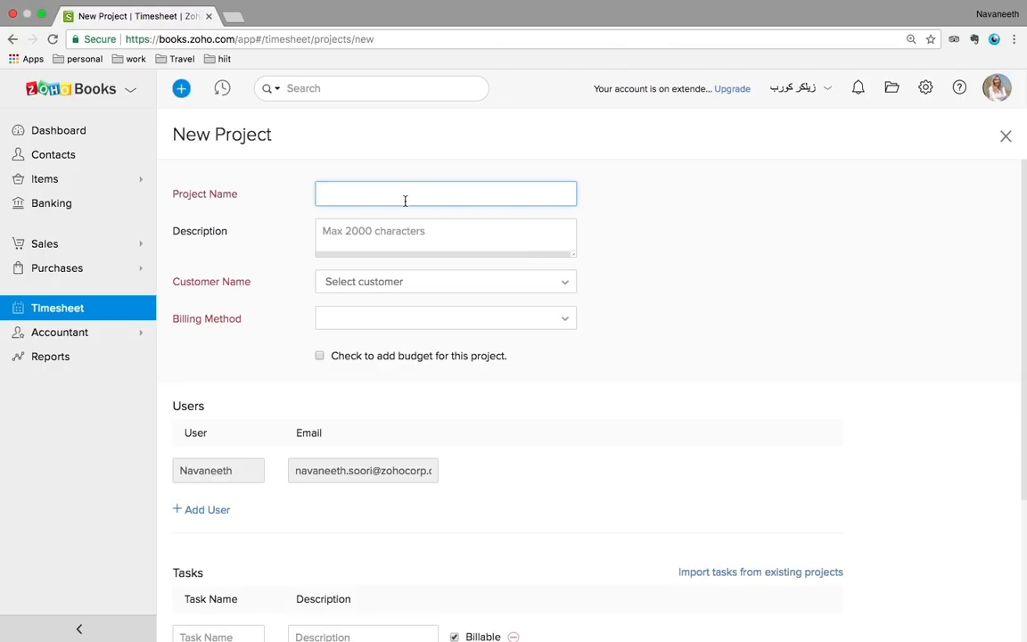
{"action": "type", "text": "sample"}
{"action": "left_click", "coordinate": [395, 291]}
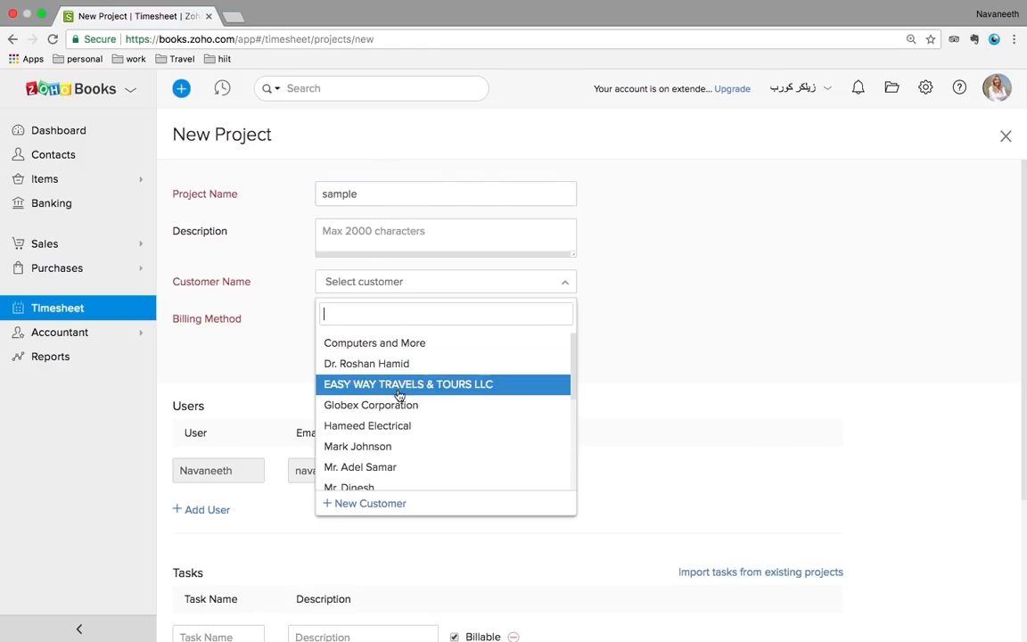
{"action": "left_click", "coordinate": [394, 405]}
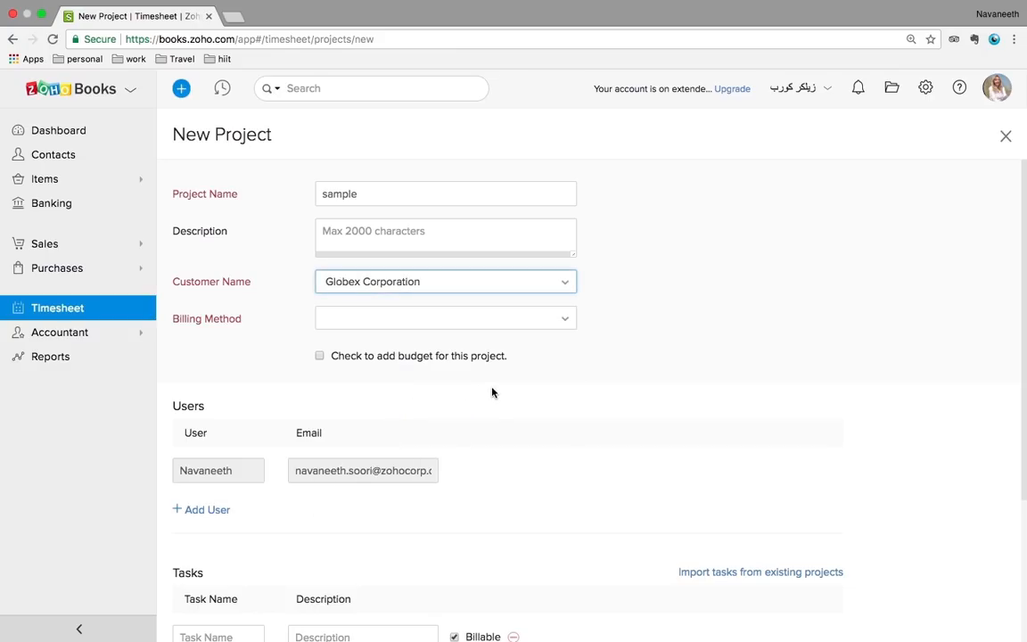
Set the project's billing method to Based on Task Hours and select the Rate Per Hour field
{"action": "left_click", "coordinate": [431, 327]}
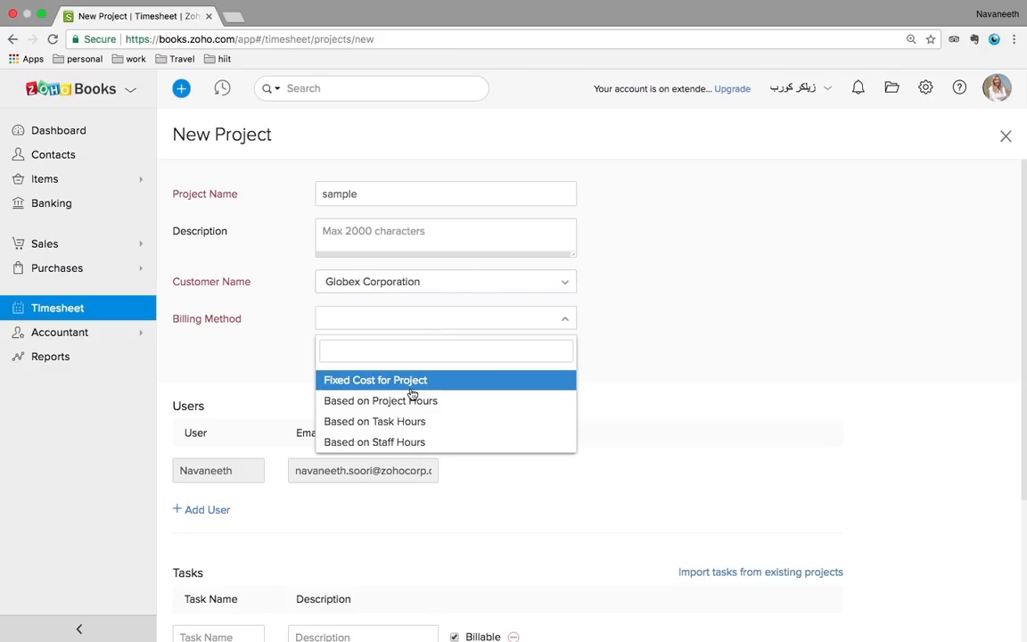
{"action": "left_click", "coordinate": [384, 421]}
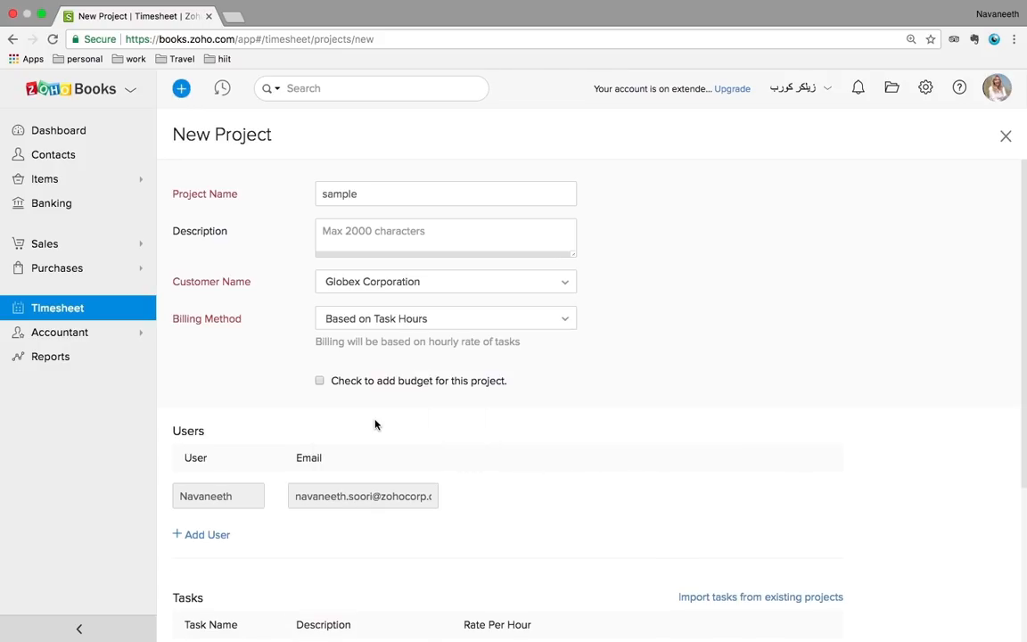
{"action": "scroll", "coordinate": [539, 405], "scroll_direction": "down", "scroll_amount": 4}
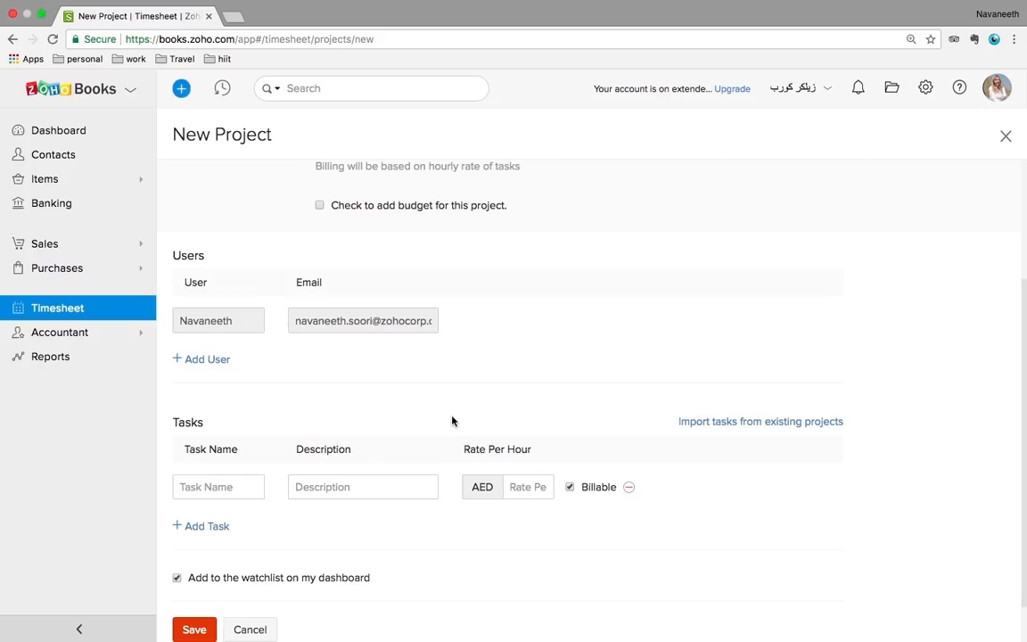
{"action": "scroll", "coordinate": [451, 419], "scroll_direction": "down", "scroll_amount": 2}
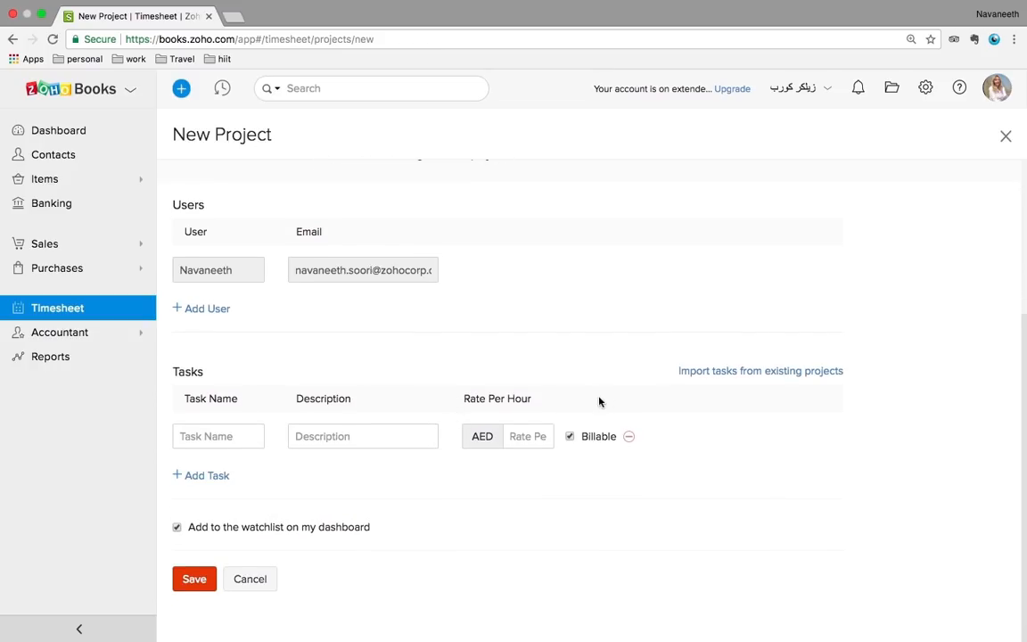
{"action": "left_click", "coordinate": [523, 436]}
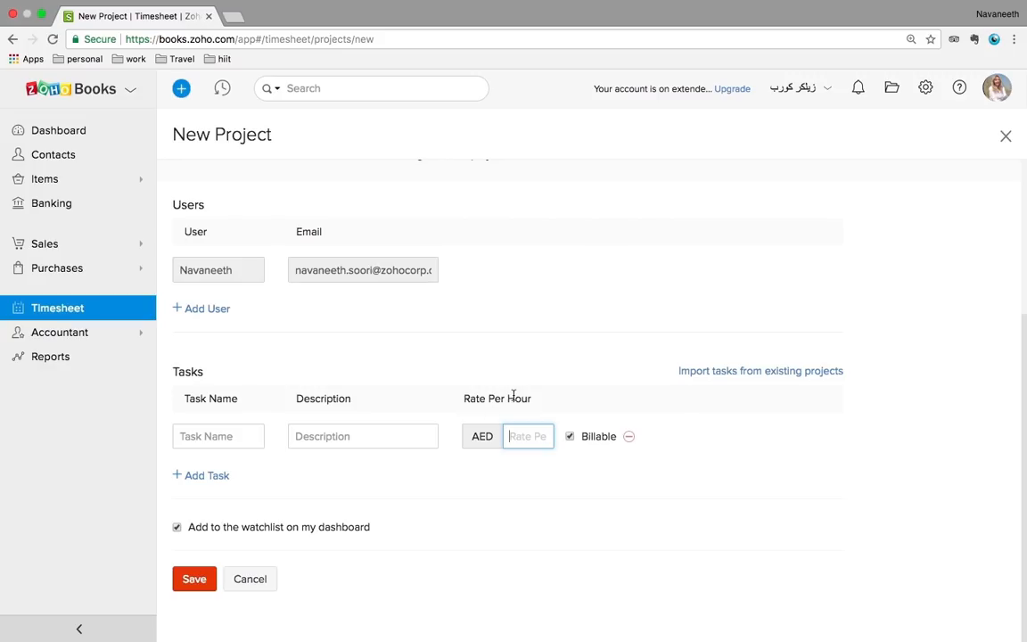
Review the Dashboard widgets, look at the uncategorized bank transactions, and return to the Dashboard
{"action": "left_click", "coordinate": [59, 141]}
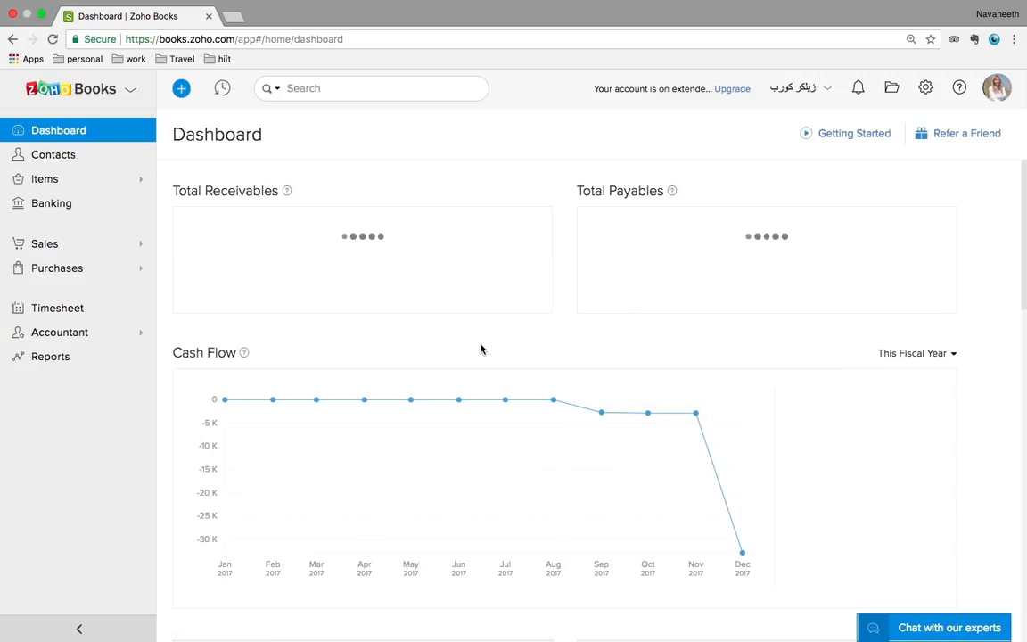
{"action": "scroll", "coordinate": [481, 349], "scroll_direction": "down", "scroll_amount": 2}
{"action": "scroll", "coordinate": [481, 348], "scroll_direction": "down", "scroll_amount": 2}
{"action": "scroll", "coordinate": [481, 349], "scroll_direction": "down", "scroll_amount": 2}
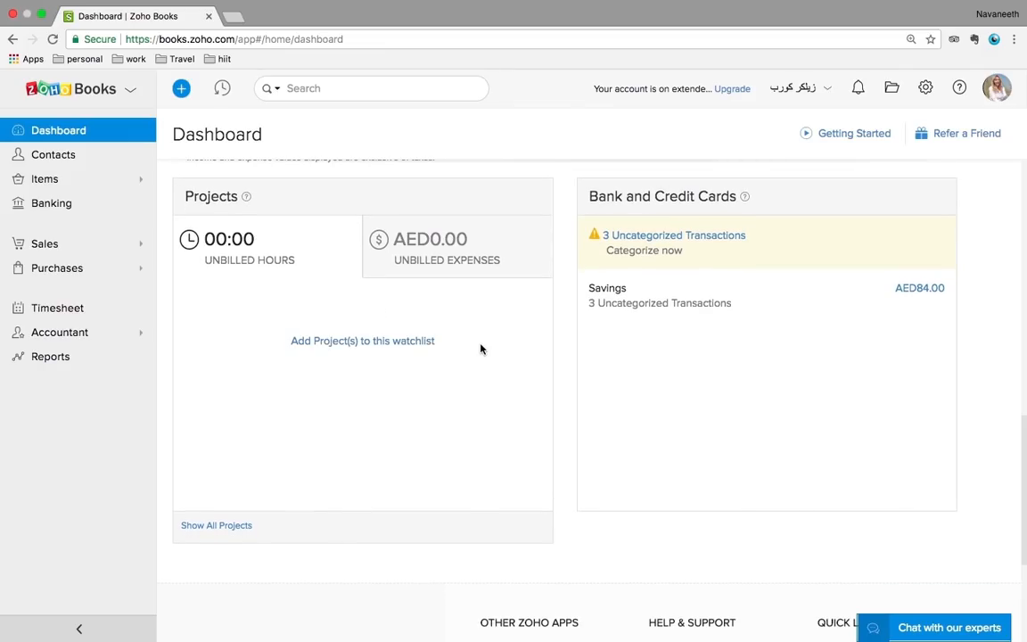
{"action": "scroll", "coordinate": [481, 349], "scroll_direction": "down", "scroll_amount": 2}
{"action": "scroll", "coordinate": [481, 349], "scroll_direction": "up", "scroll_amount": 2}
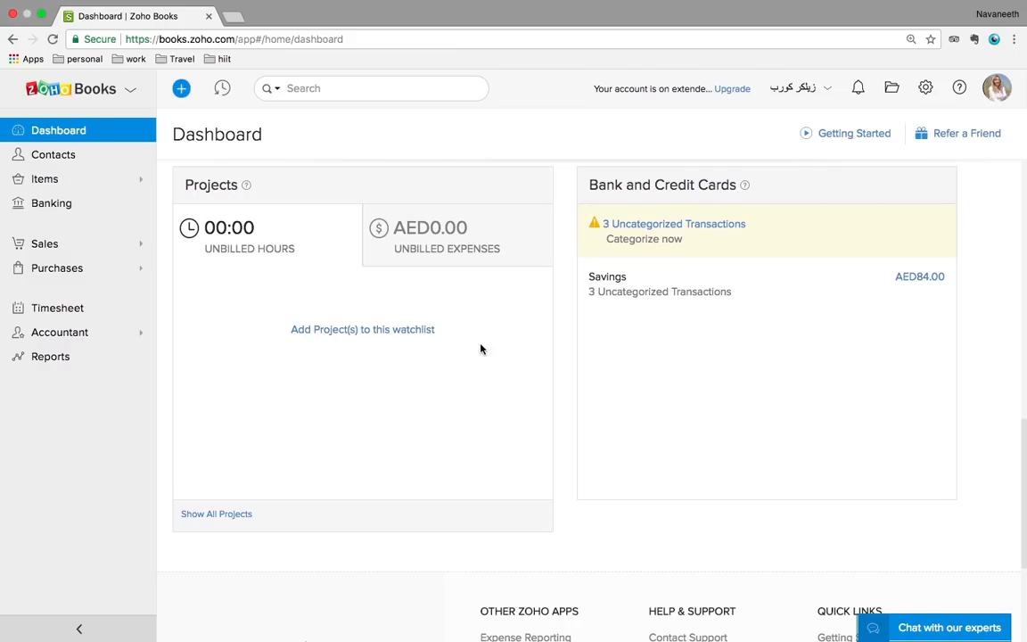
{"action": "scroll", "coordinate": [481, 348], "scroll_direction": "up", "scroll_amount": 5}
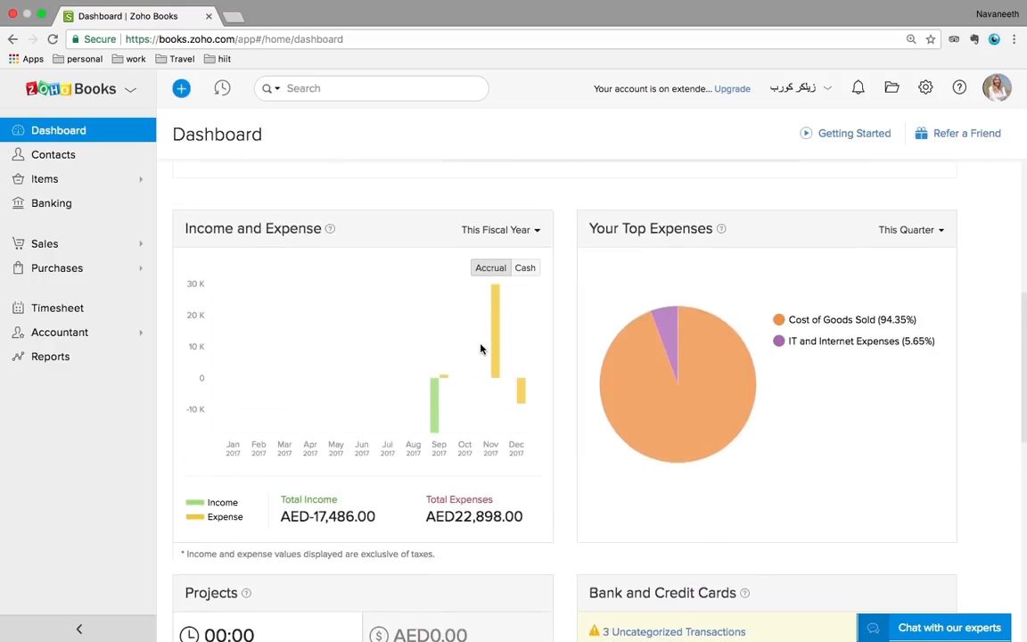
{"action": "scroll", "coordinate": [481, 348], "scroll_direction": "up", "scroll_amount": 5}
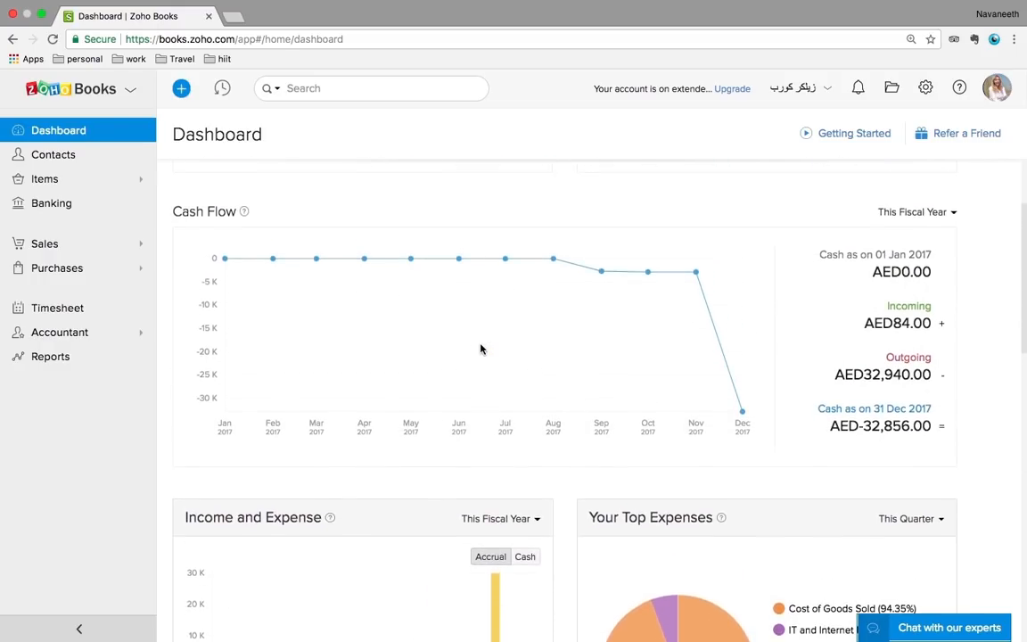
{"action": "scroll", "coordinate": [480, 349], "scroll_direction": "down", "scroll_amount": 10}
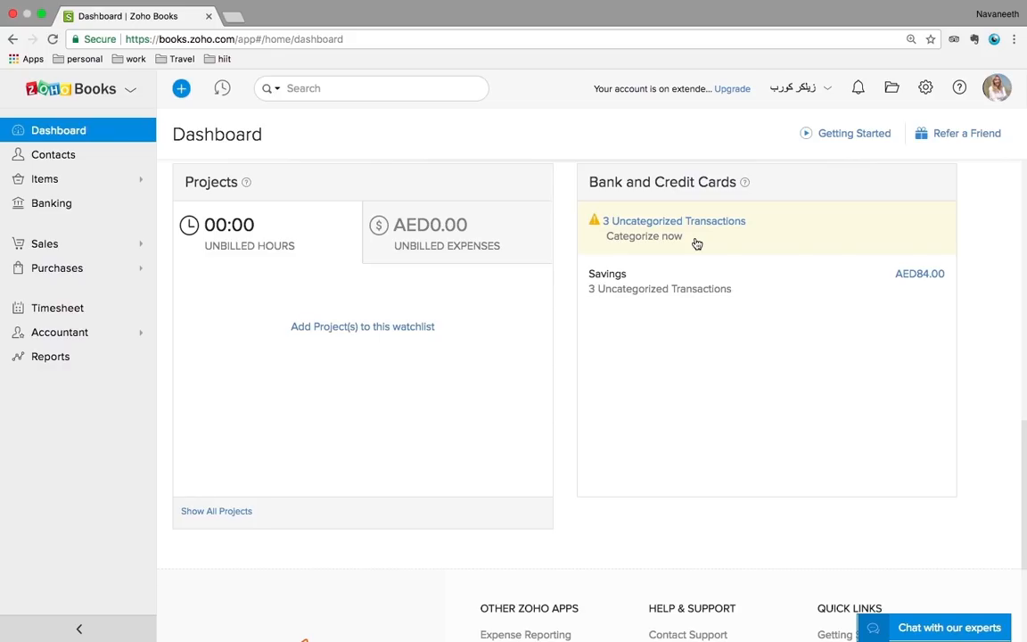
{"action": "left_click", "coordinate": [674, 231]}
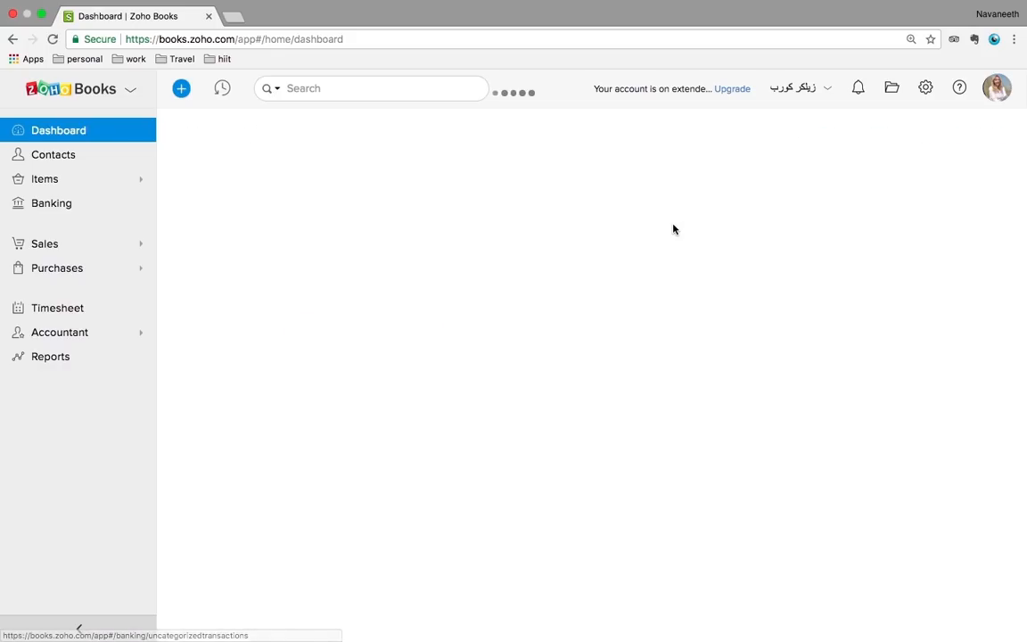
{"action": "left_click", "coordinate": [76, 134]}
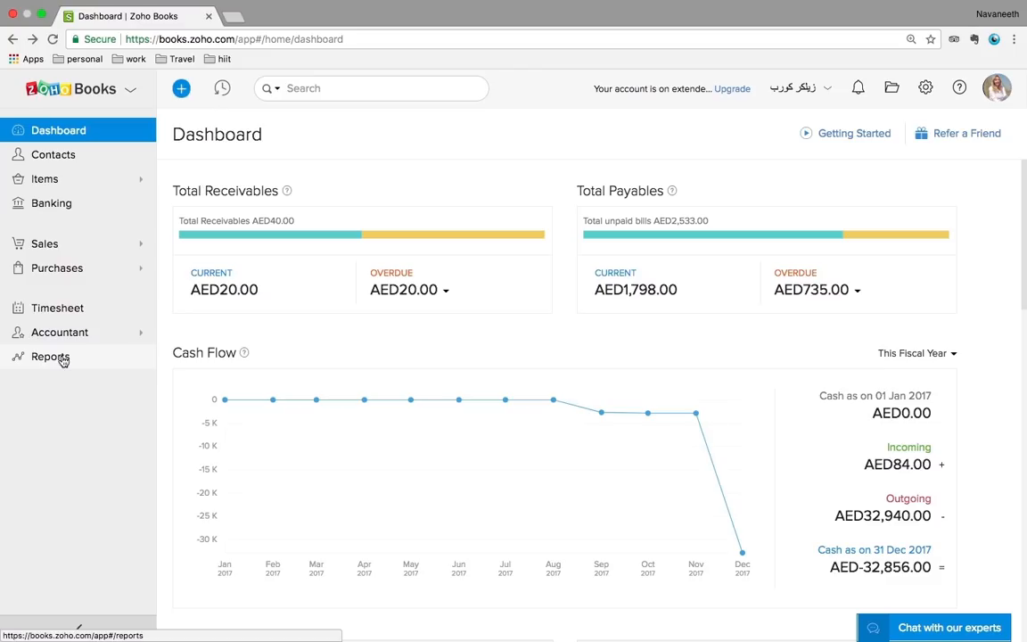
Browse the Reports page categories, from Business Overview through Taxes
{"action": "left_click", "coordinate": [63, 359]}
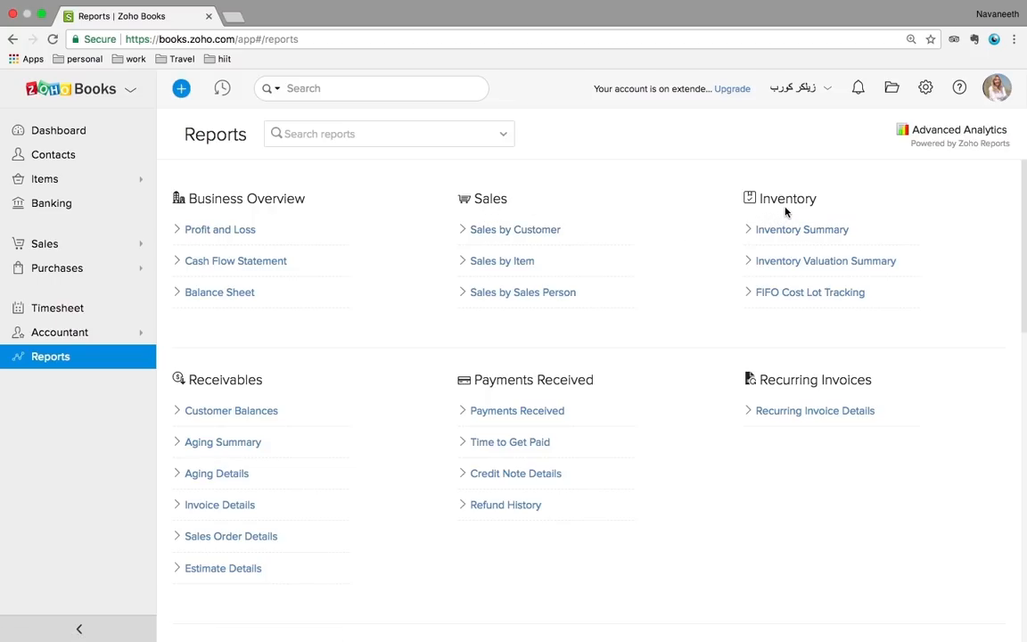
{"action": "scroll", "coordinate": [658, 419], "scroll_direction": "down", "scroll_amount": 5}
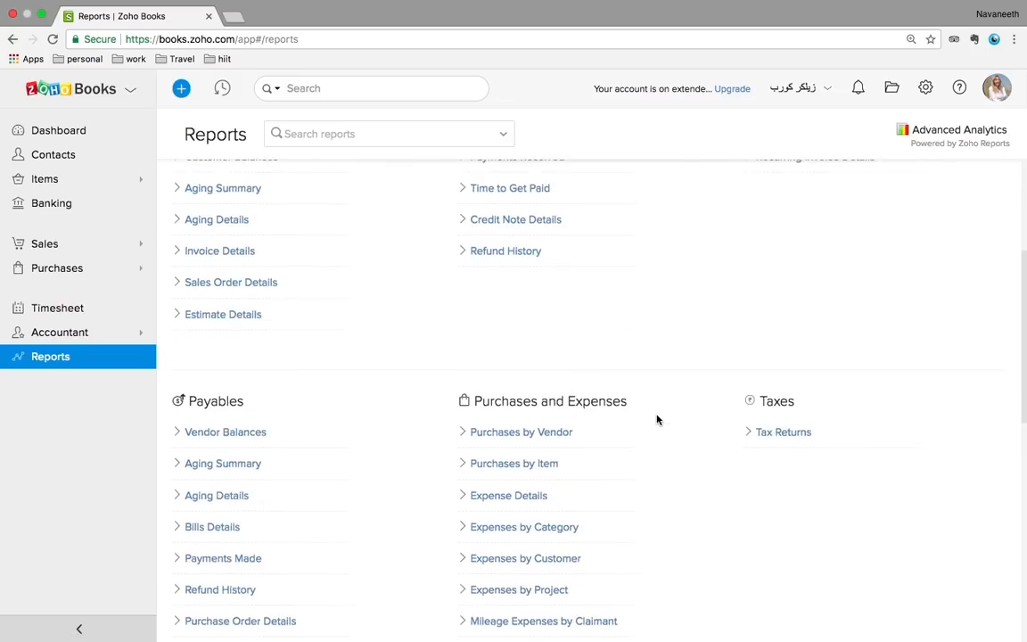
{"action": "scroll", "coordinate": [658, 419], "scroll_direction": "up", "scroll_amount": 5}
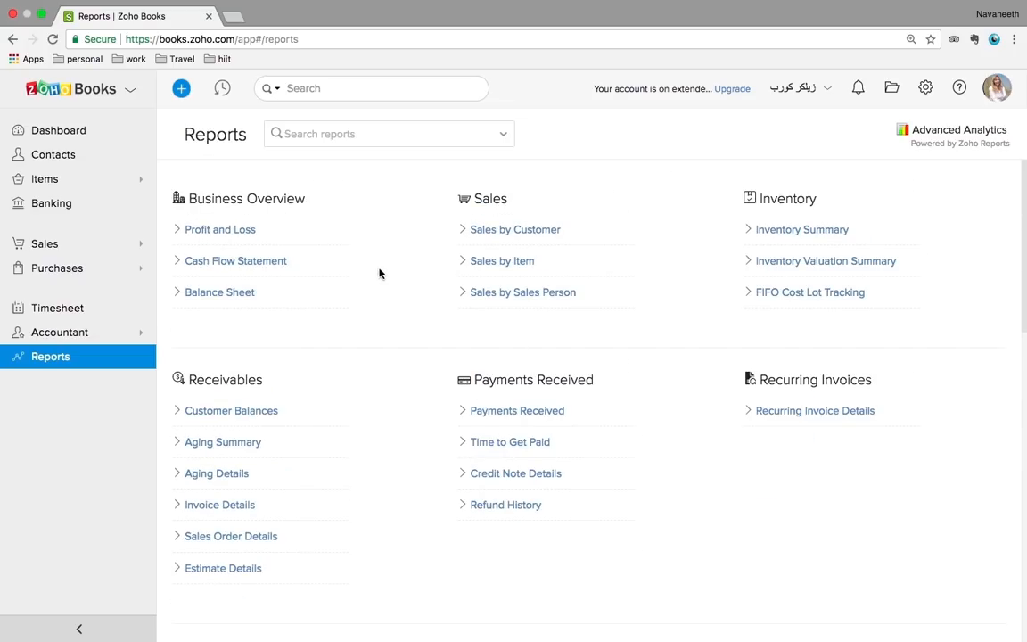
Run the Balance Sheet with the This Quarter date range and view the Export As formats
{"action": "left_click", "coordinate": [225, 293]}
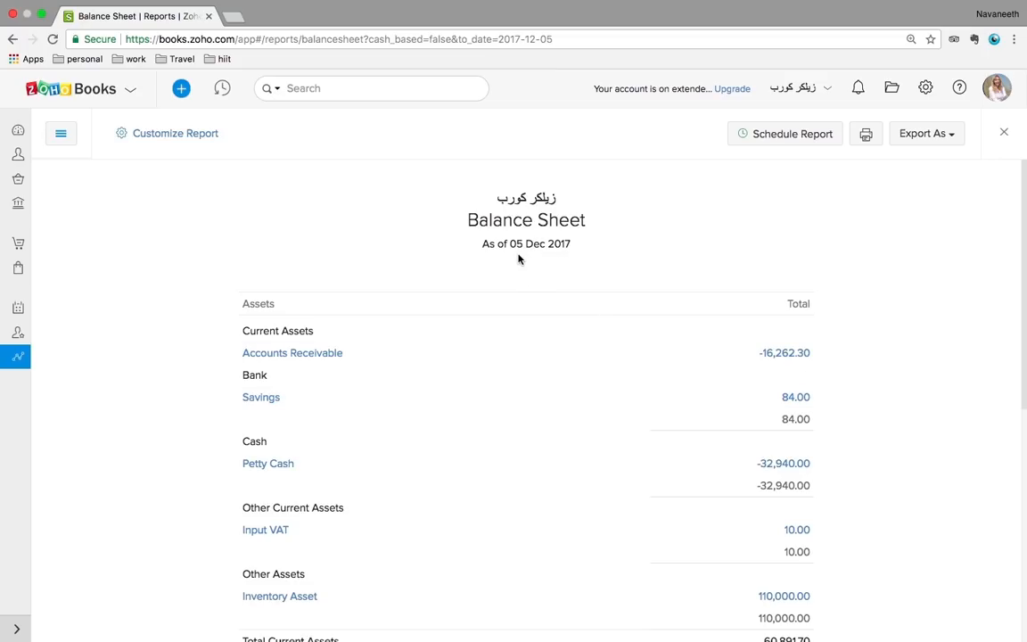
{"action": "left_click", "coordinate": [194, 136]}
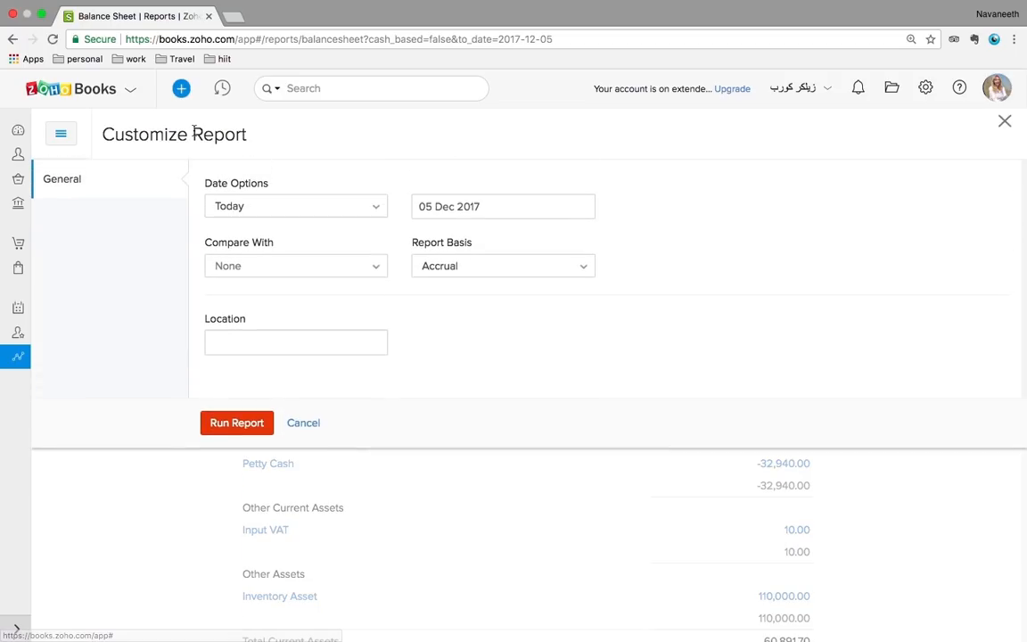
{"action": "left_click", "coordinate": [291, 214]}
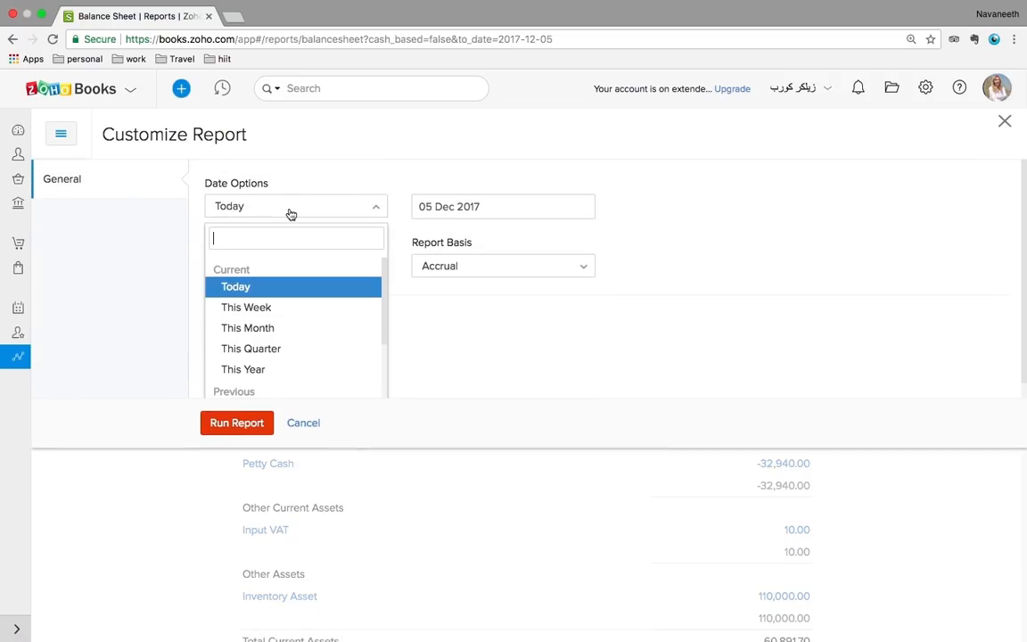
{"action": "left_click", "coordinate": [283, 348]}
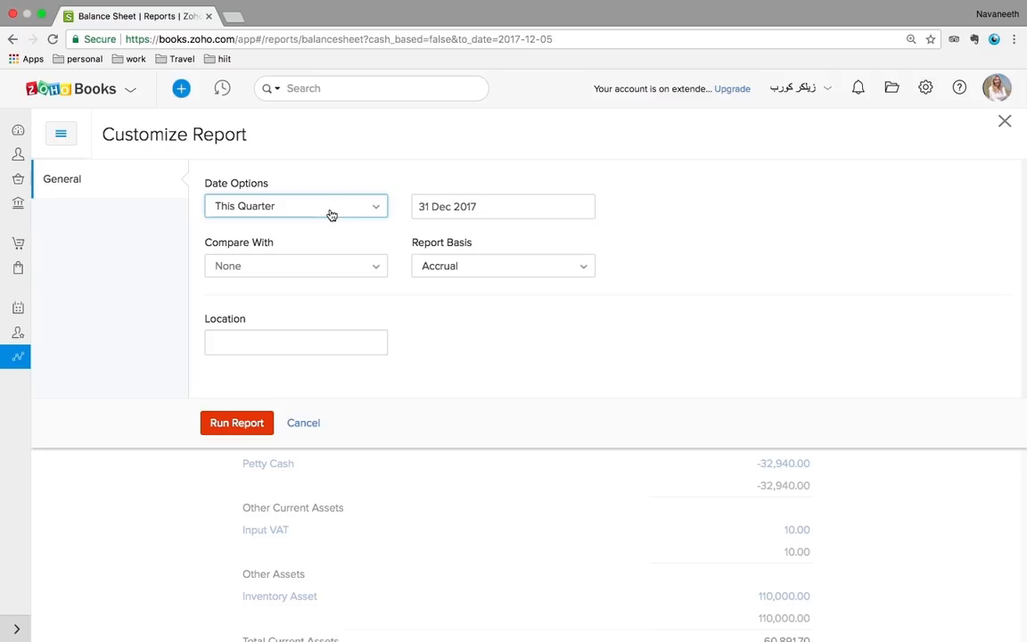
{"action": "left_click", "coordinate": [214, 424]}
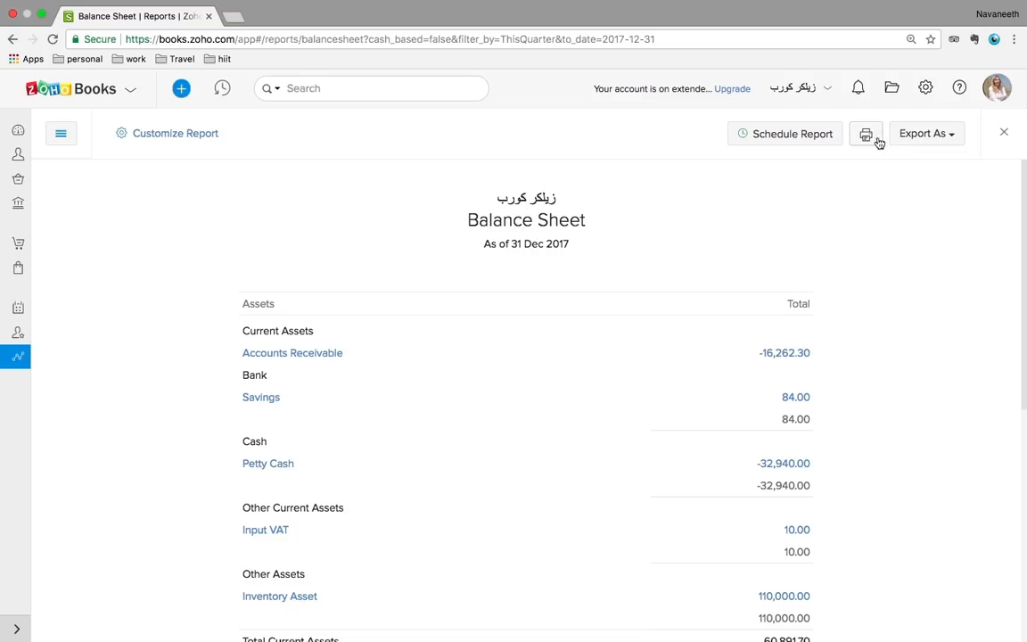
{"action": "left_click", "coordinate": [918, 136]}
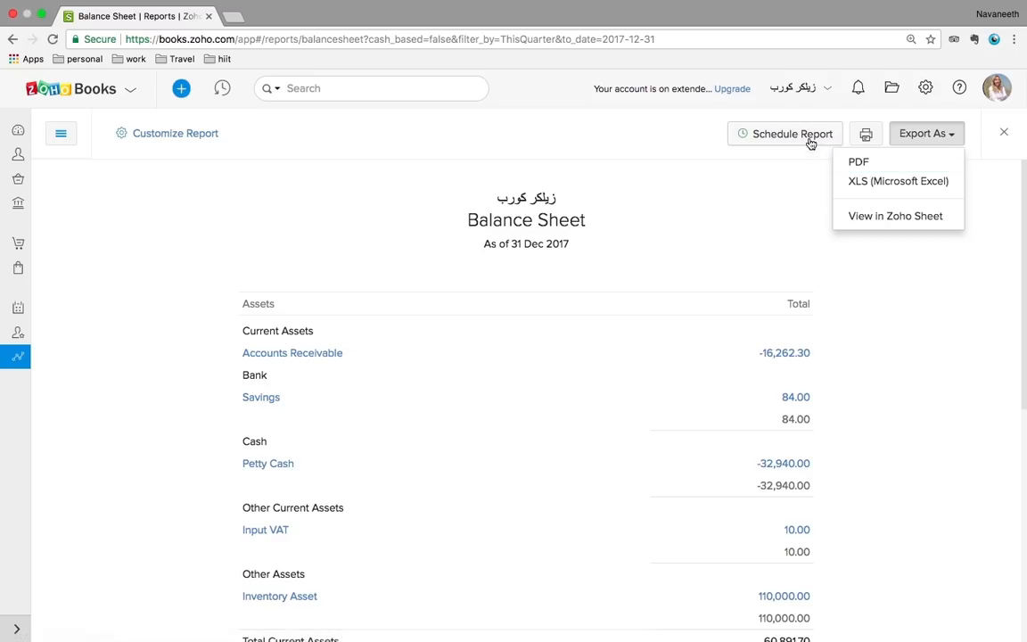
Cancel a Weekly report schedule and return to the 05 Dec 2017 Balance Sheet
{"action": "left_click", "coordinate": [772, 174]}
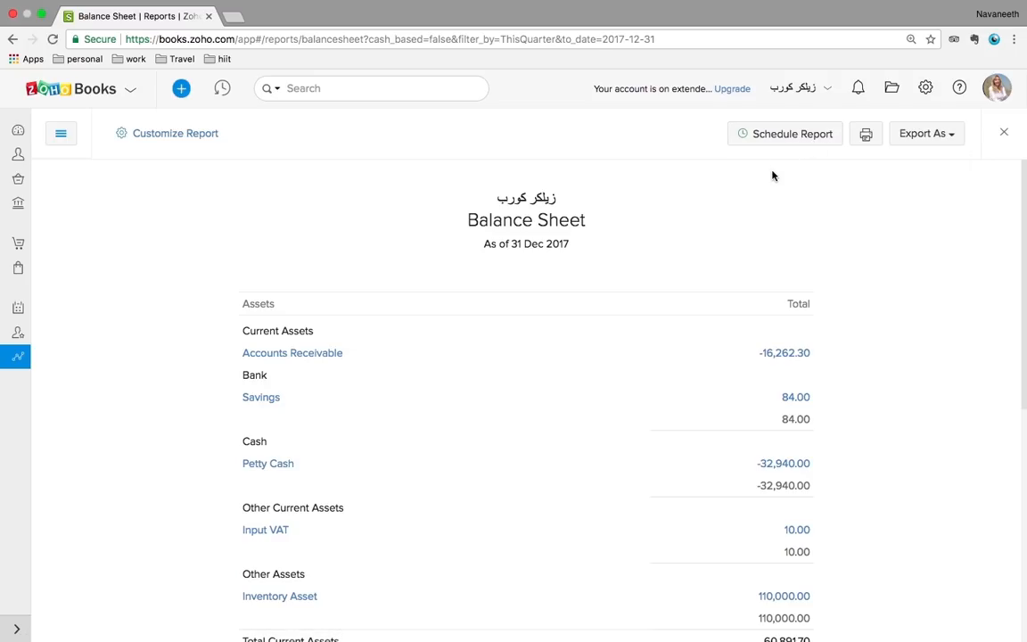
{"action": "left_click", "coordinate": [779, 142]}
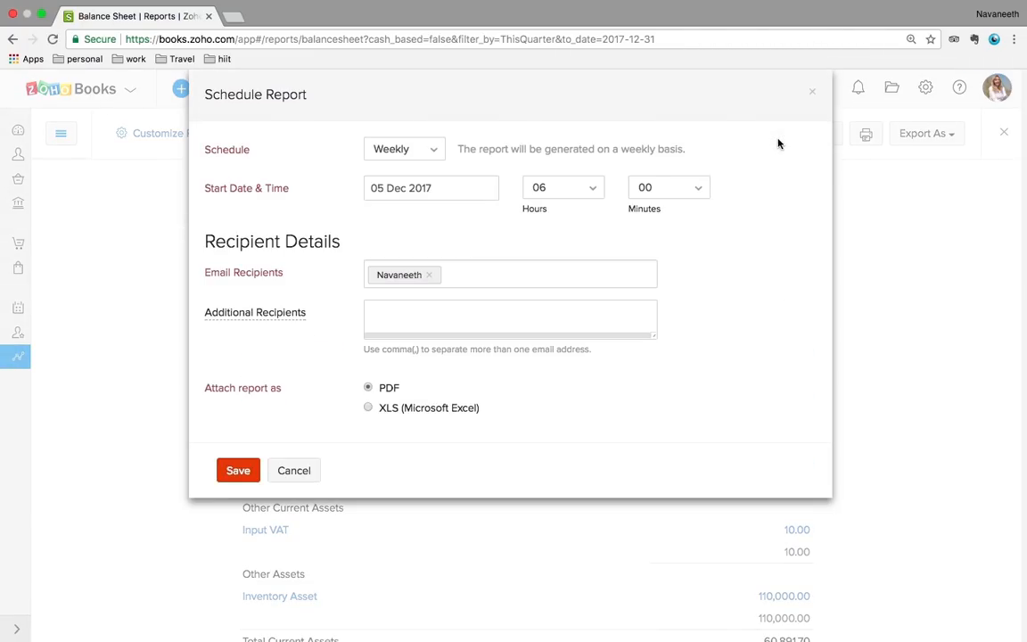
{"action": "left_click", "coordinate": [433, 159]}
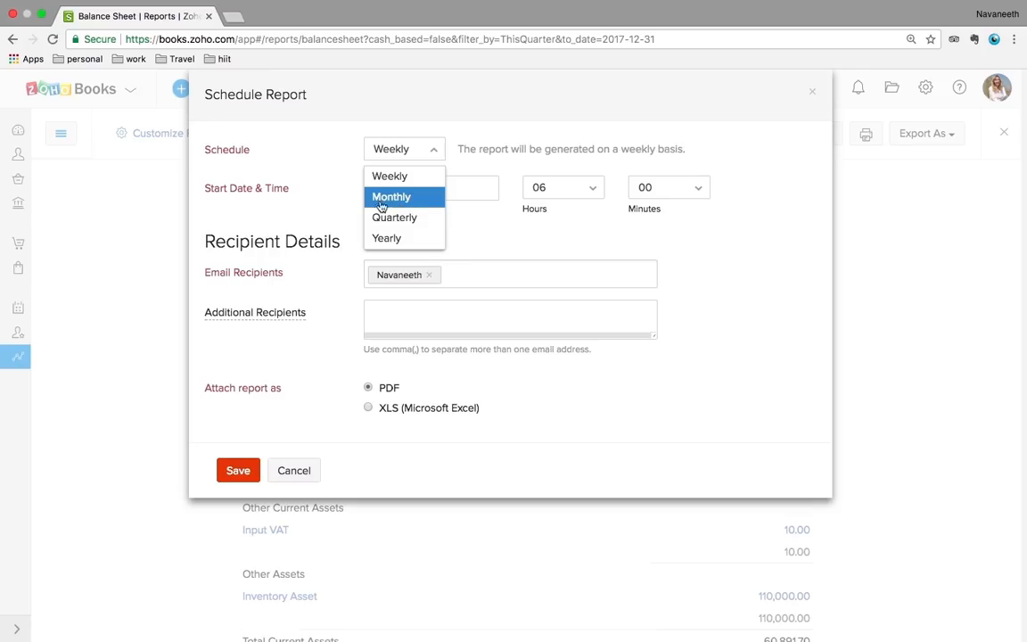
{"action": "left_click", "coordinate": [321, 199]}
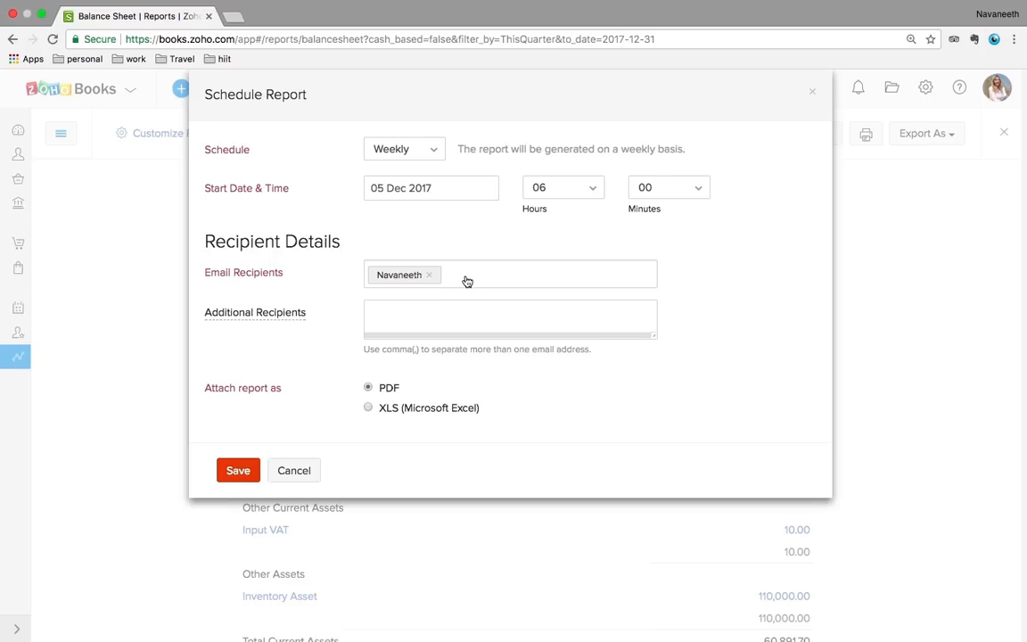
{"action": "left_click", "coordinate": [296, 471]}
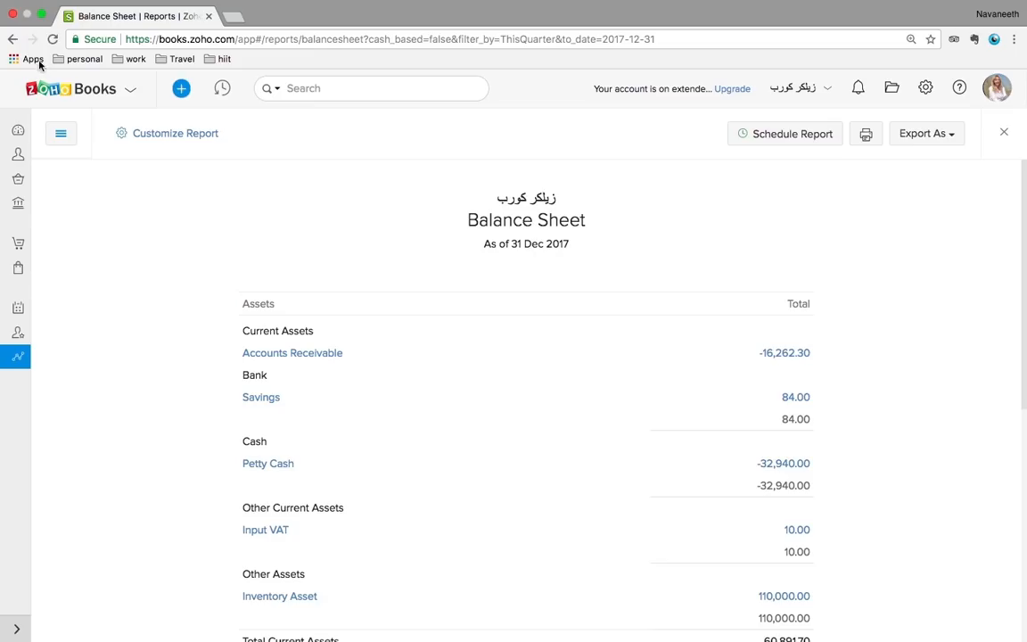
{"action": "left_click", "coordinate": [12, 39]}
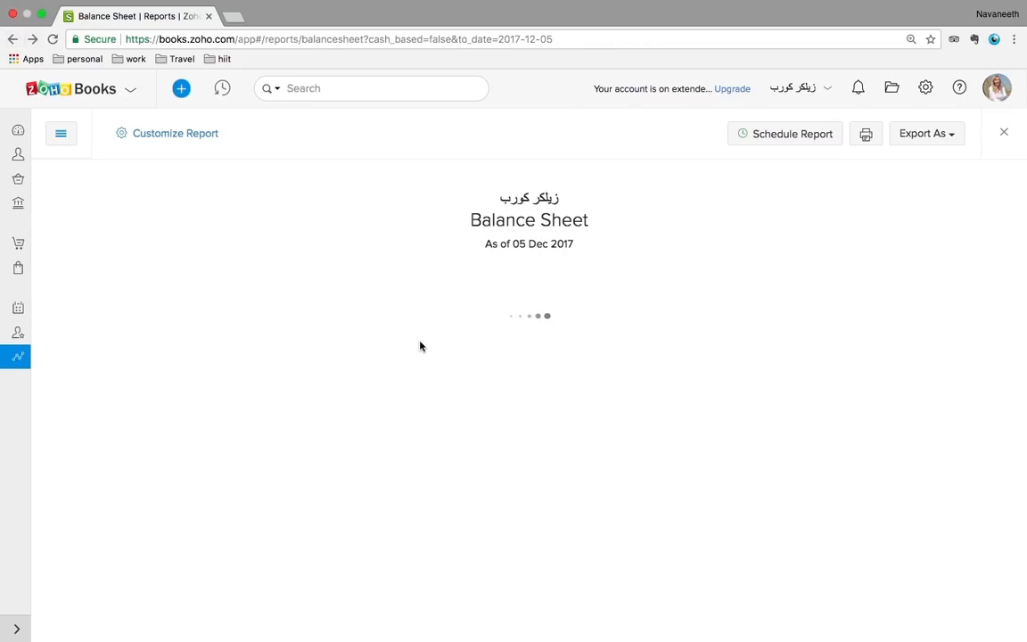
Open Tax Returns from the Taxes section of the reports list
{"action": "left_click", "coordinate": [14, 40]}
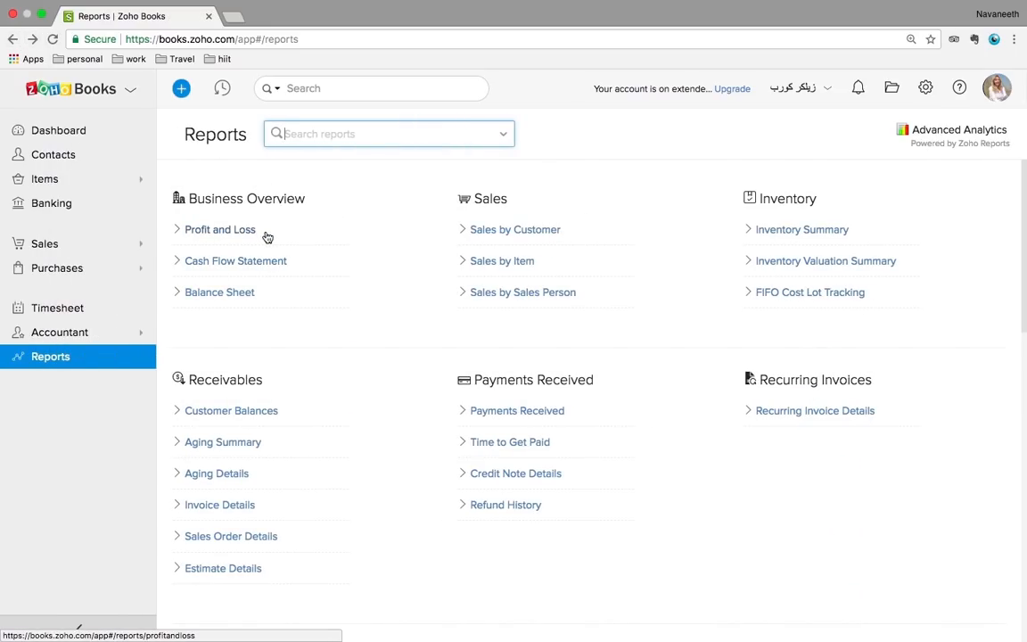
{"action": "scroll", "coordinate": [704, 432], "scroll_direction": "down", "scroll_amount": 5}
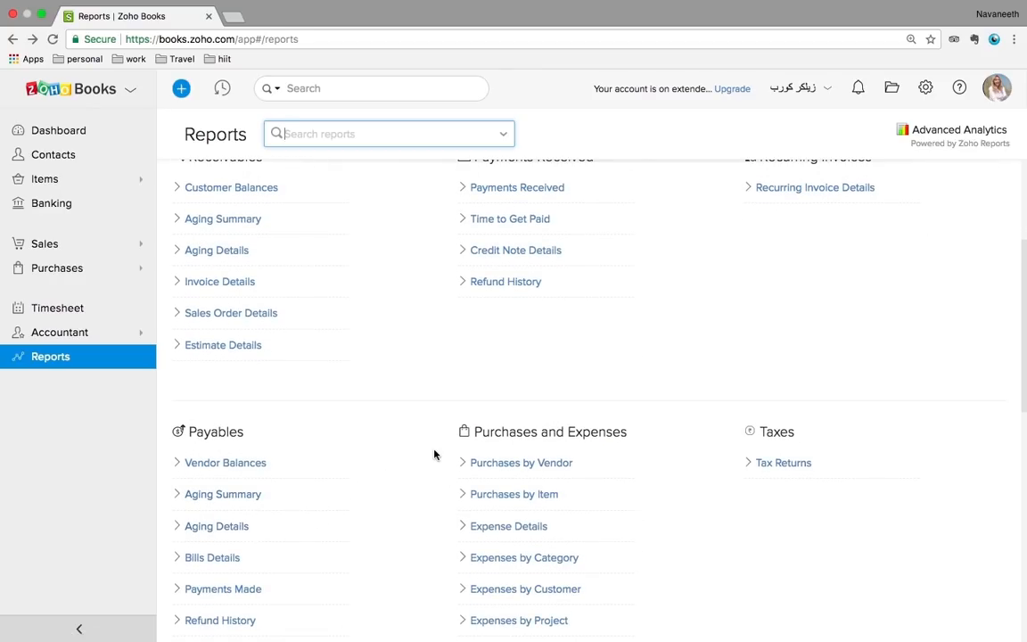
{"action": "scroll", "coordinate": [436, 454], "scroll_direction": "down", "scroll_amount": 3}
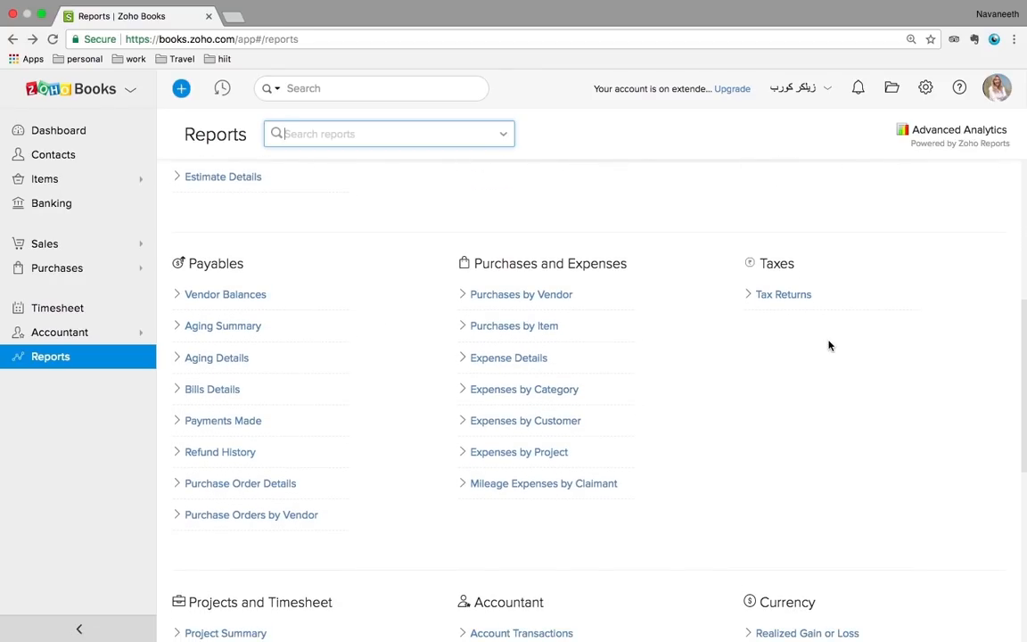
{"action": "scroll", "coordinate": [925, 357], "scroll_direction": "up", "scroll_amount": 1}
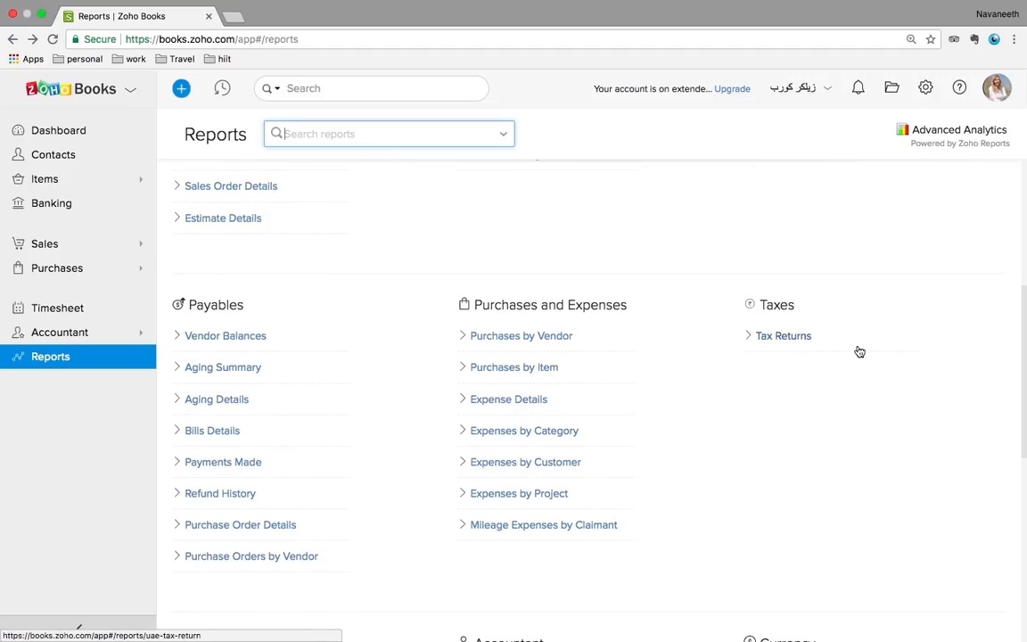
{"action": "left_click", "coordinate": [784, 338]}
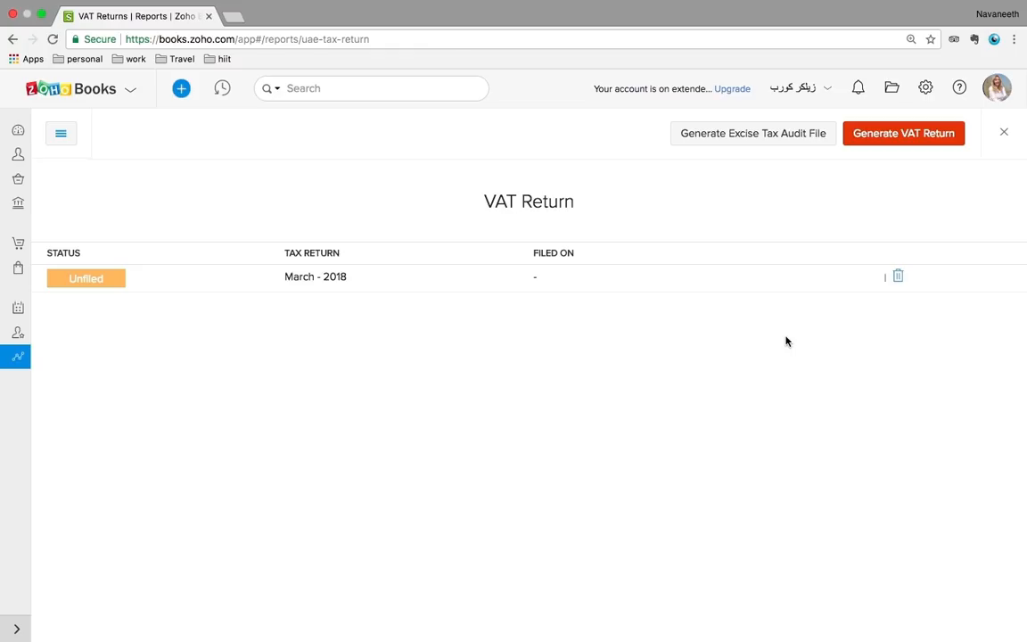
Open the unfiled March 2018 VAT return and scroll through its sales, expenses and net VAT tables
{"action": "left_click", "coordinate": [118, 282]}
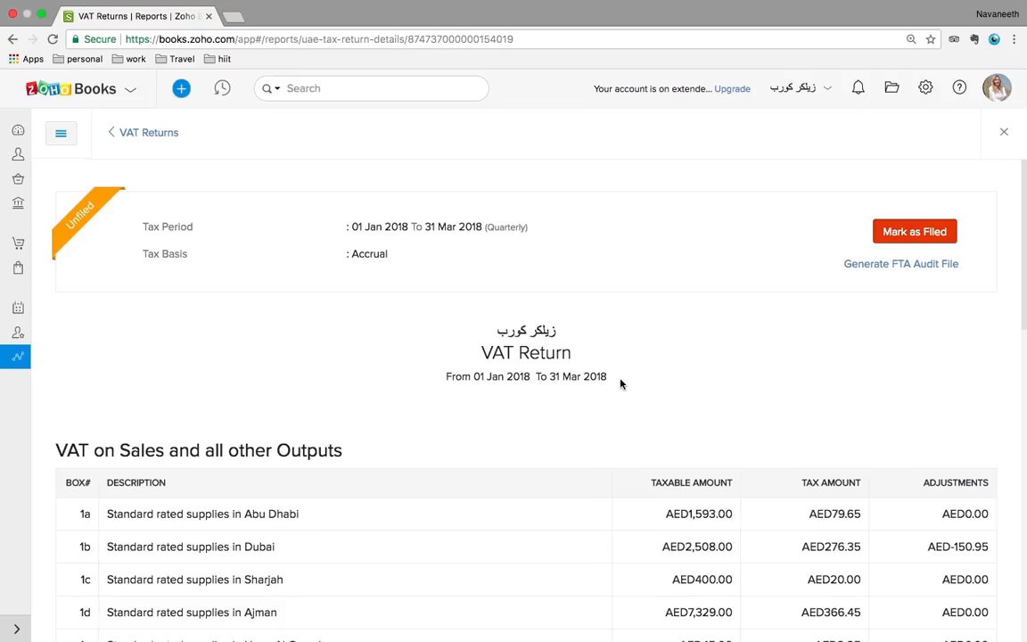
{"action": "scroll", "coordinate": [622, 384], "scroll_direction": "down", "scroll_amount": 10}
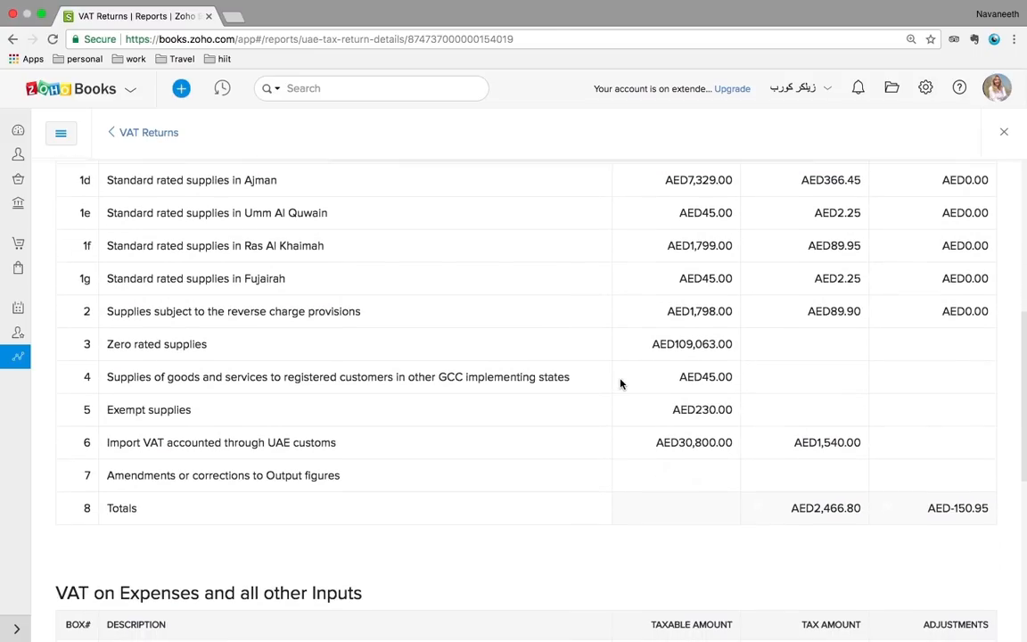
{"action": "scroll", "coordinate": [622, 384], "scroll_direction": "up", "scroll_amount": 8}
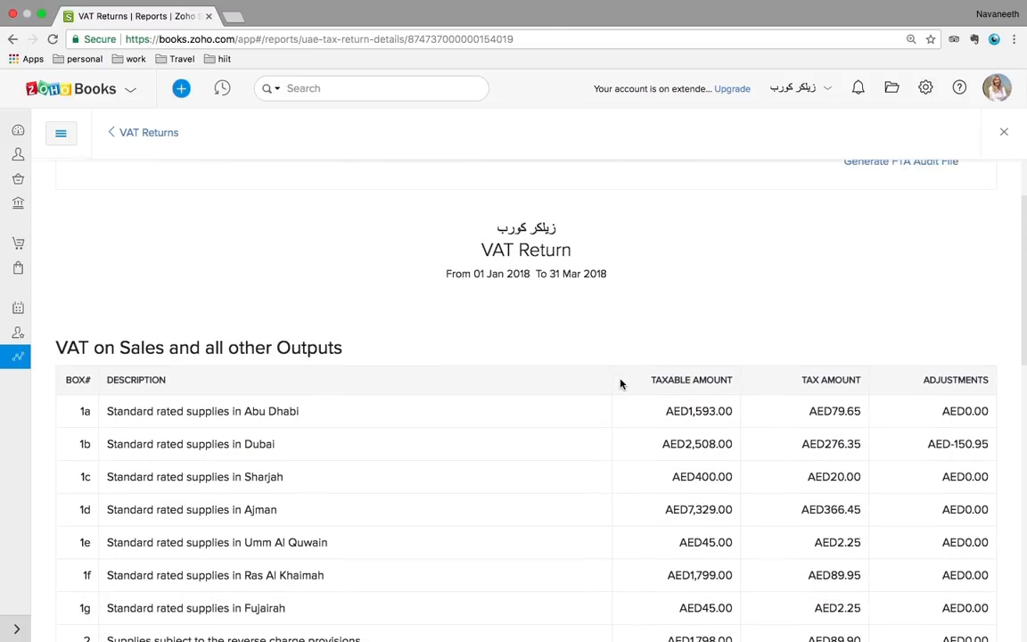
{"action": "scroll", "coordinate": [621, 383], "scroll_direction": "down", "scroll_amount": 2}
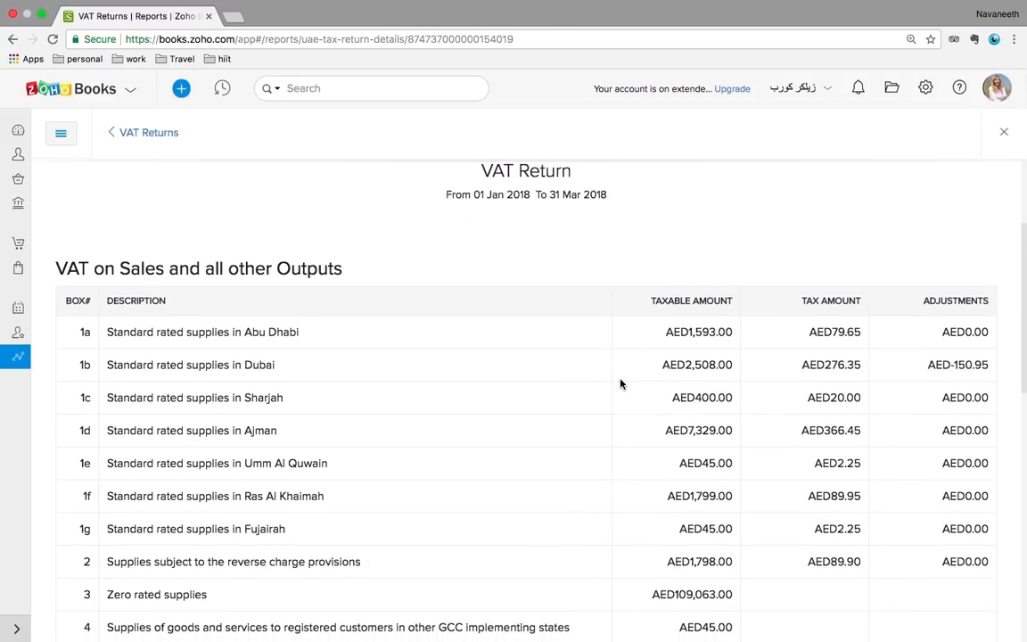
{"action": "scroll", "coordinate": [622, 384], "scroll_direction": "up", "scroll_amount": 4}
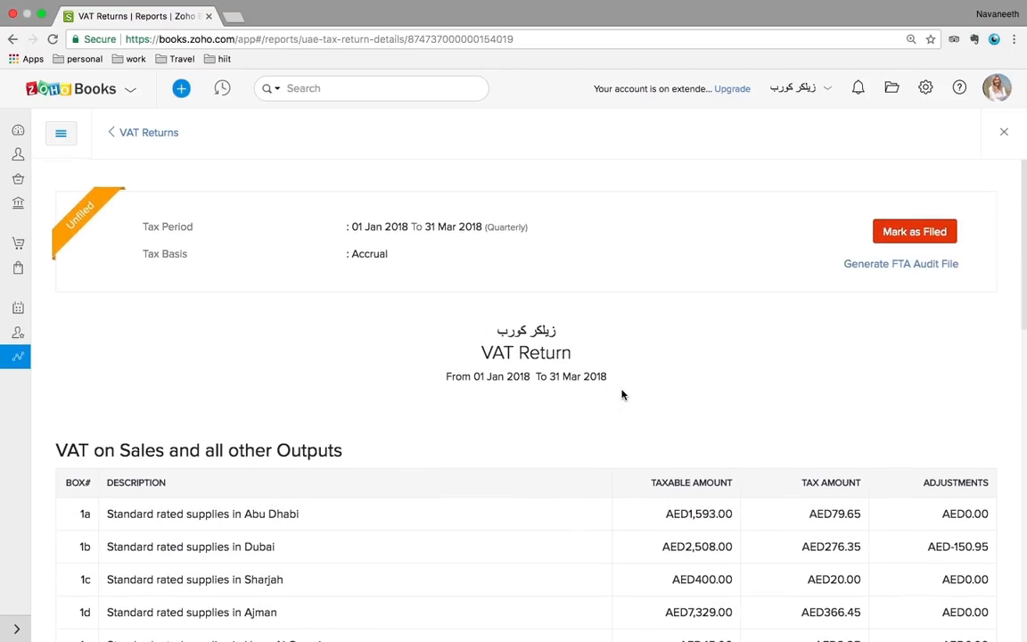
{"action": "scroll", "coordinate": [622, 383], "scroll_direction": "down", "scroll_amount": 2}
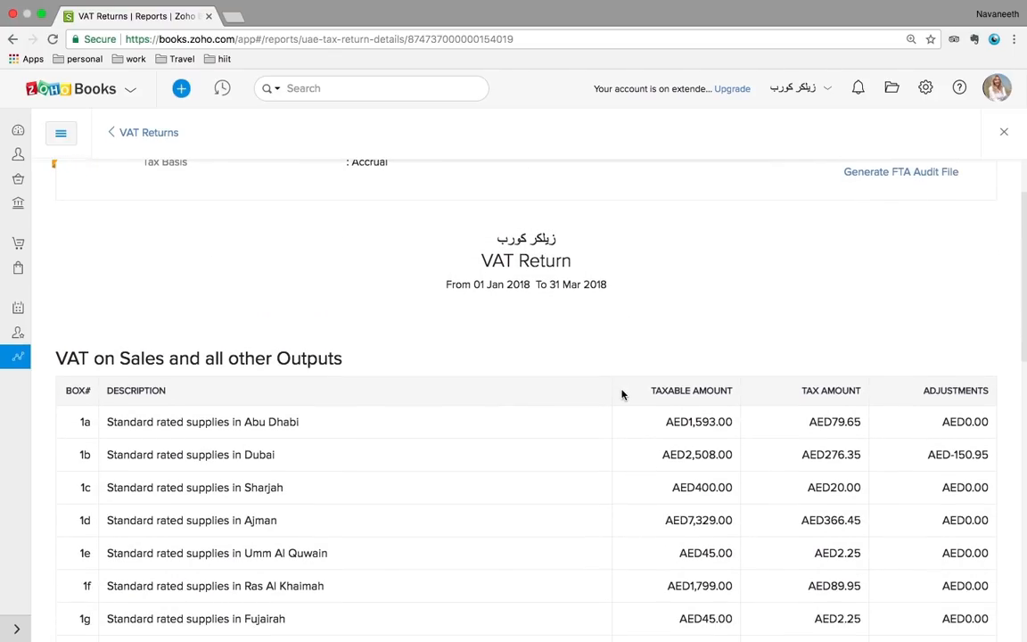
{"action": "scroll", "coordinate": [621, 394], "scroll_direction": "down", "scroll_amount": 4}
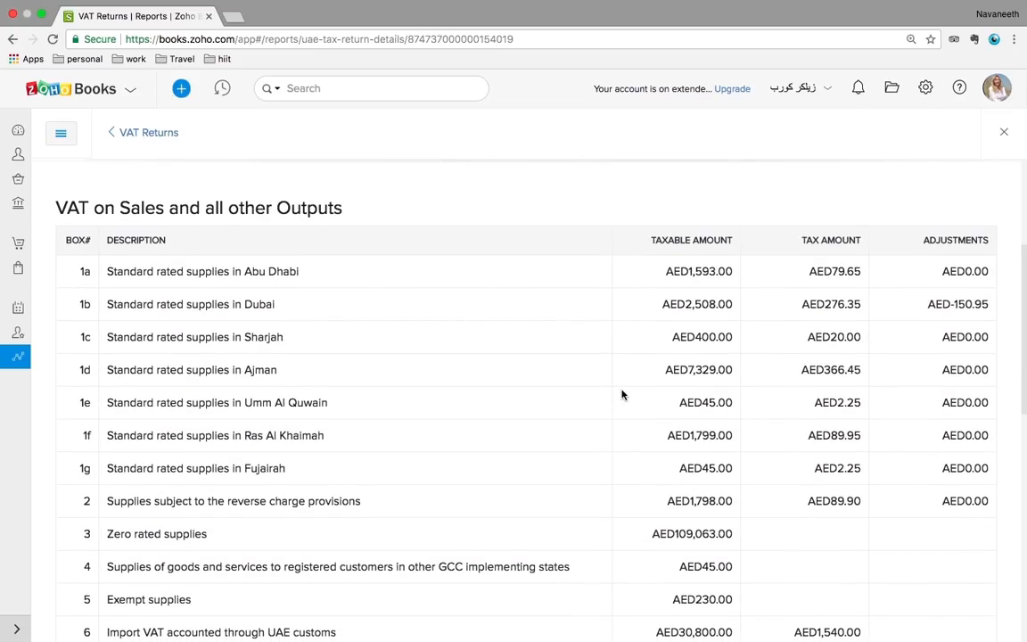
{"action": "scroll", "coordinate": [622, 395], "scroll_direction": "down", "scroll_amount": 2}
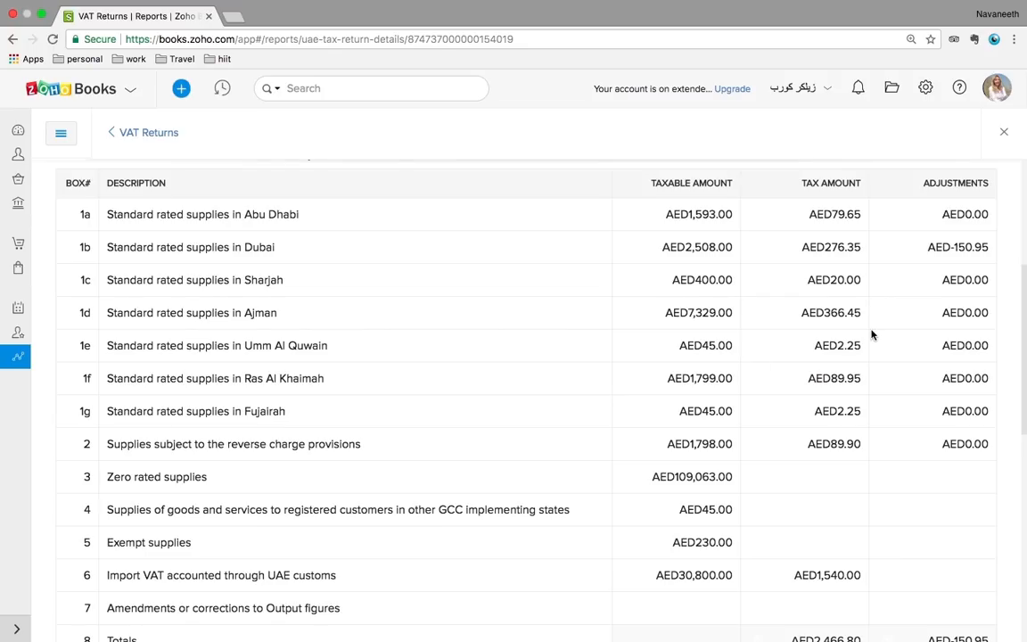
{"action": "scroll", "coordinate": [873, 336], "scroll_direction": "up", "scroll_amount": 3}
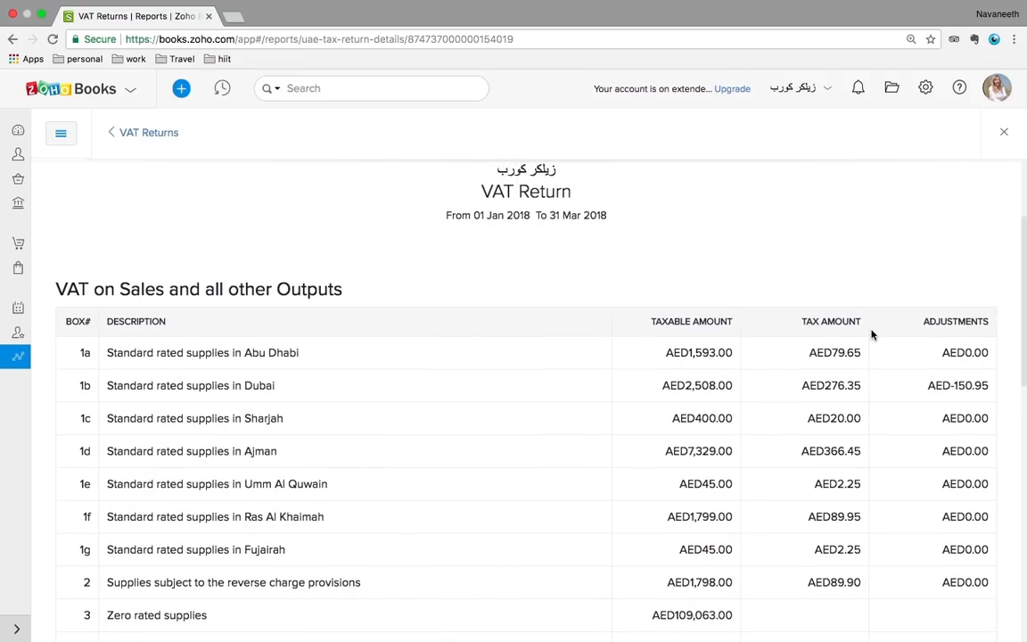
{"action": "scroll", "coordinate": [872, 336], "scroll_direction": "up", "scroll_amount": 1}
{"action": "scroll", "coordinate": [872, 341], "scroll_direction": "up", "scroll_amount": 1}
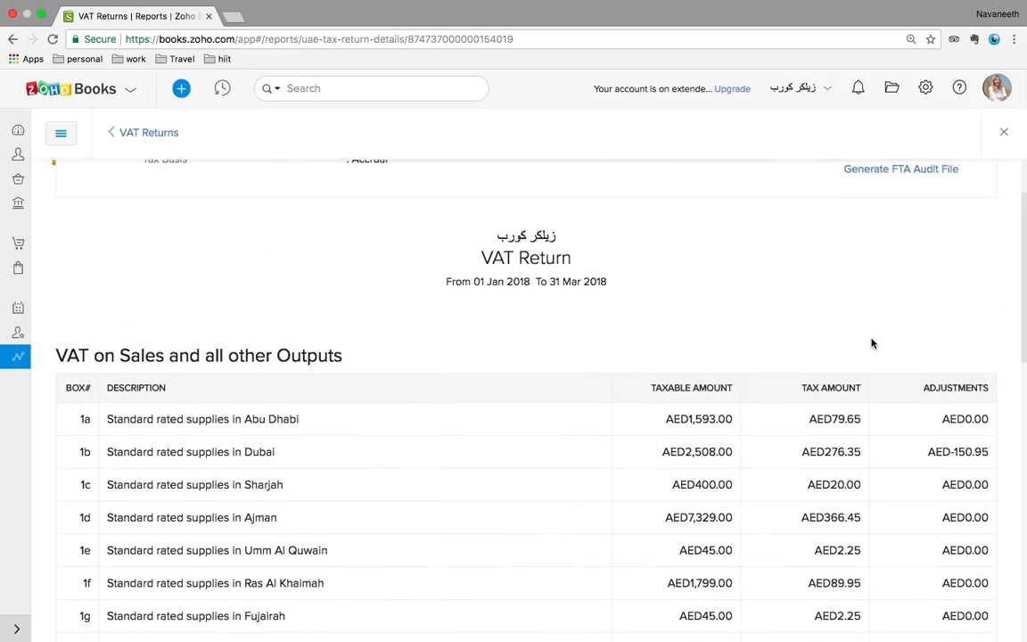
{"action": "scroll", "coordinate": [872, 343], "scroll_direction": "up", "scroll_amount": 1}
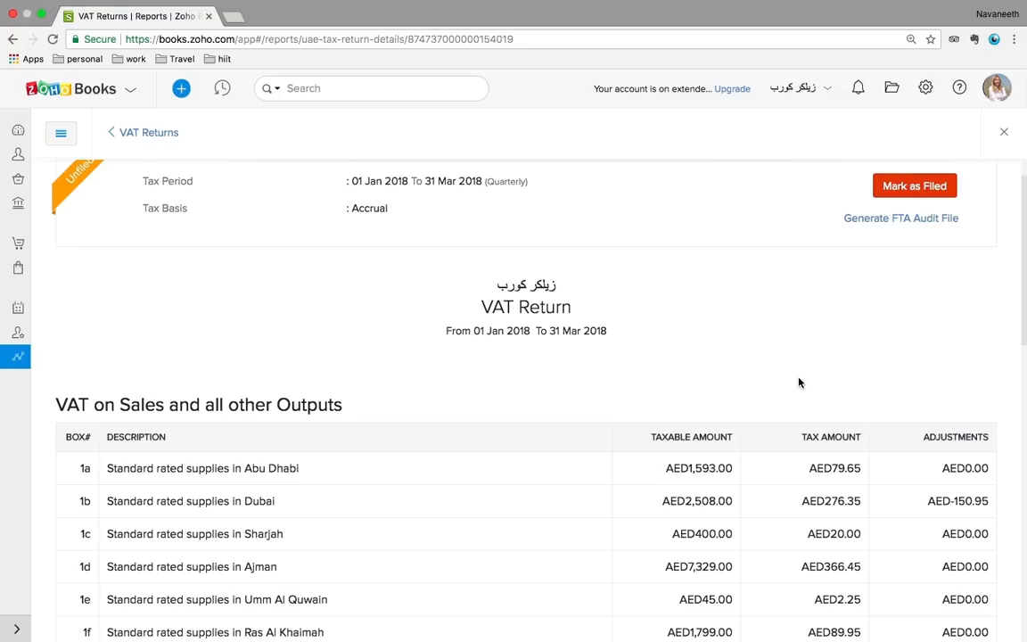
{"action": "scroll", "coordinate": [799, 382], "scroll_direction": "up", "scroll_amount": 1}
{"action": "scroll", "coordinate": [800, 383], "scroll_direction": "down", "scroll_amount": 8}
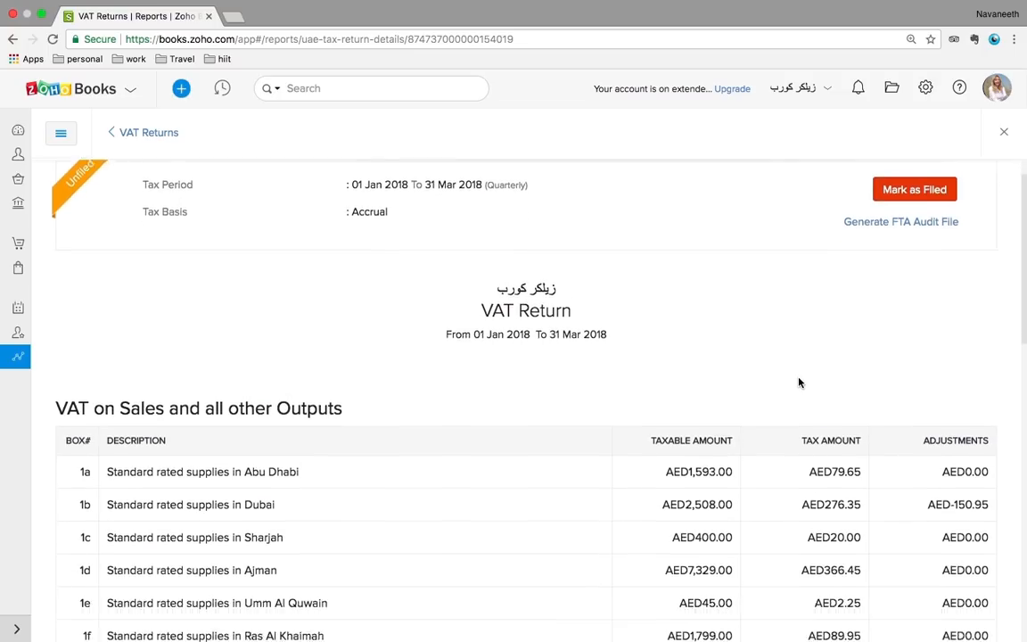
{"action": "scroll", "coordinate": [799, 383], "scroll_direction": "down", "scroll_amount": 6}
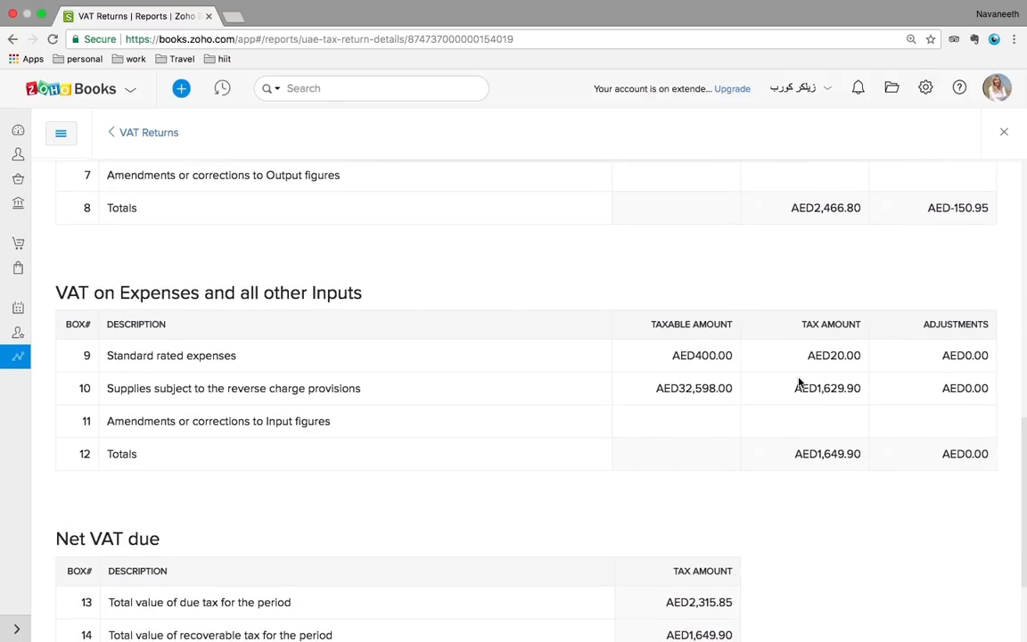
{"action": "scroll", "coordinate": [799, 383], "scroll_direction": "down", "scroll_amount": 3}
{"action": "scroll", "coordinate": [799, 382], "scroll_direction": "up", "scroll_amount": 7}
{"action": "scroll", "coordinate": [799, 382], "scroll_direction": "up", "scroll_amount": 10}
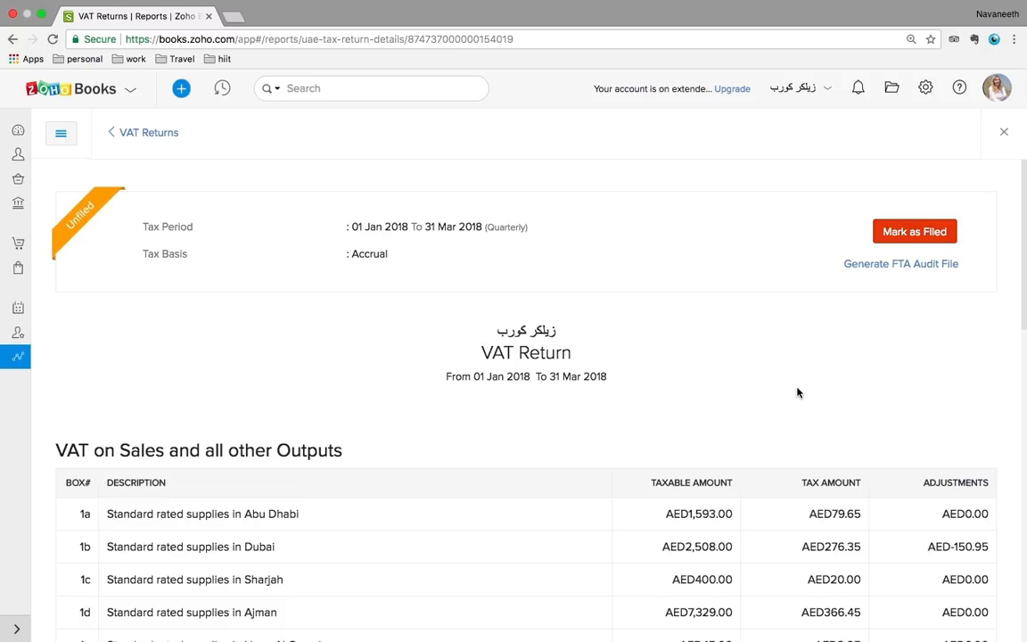
Look at Manual Journals and a blank New Journal, then open Currency Adjustments
{"action": "left_click", "coordinate": [19, 133]}
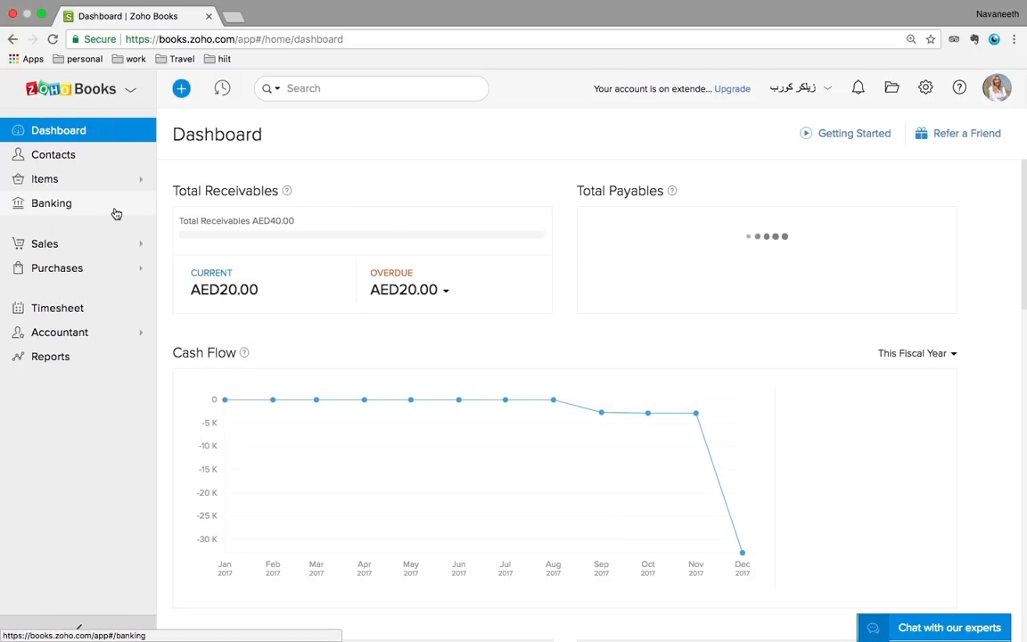
{"action": "left_click", "coordinate": [84, 339]}
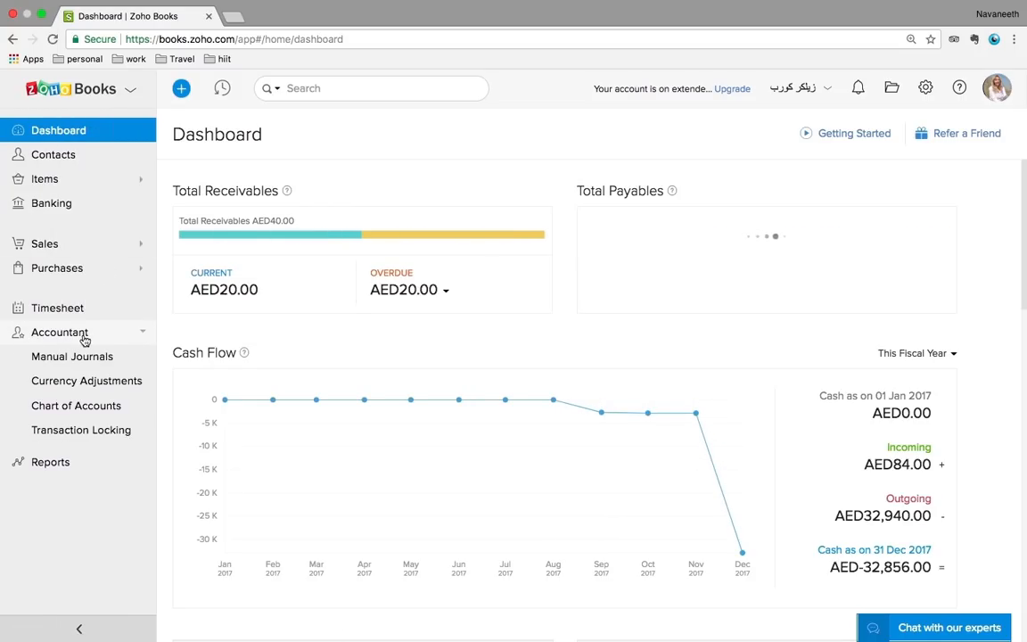
{"action": "left_click", "coordinate": [72, 356]}
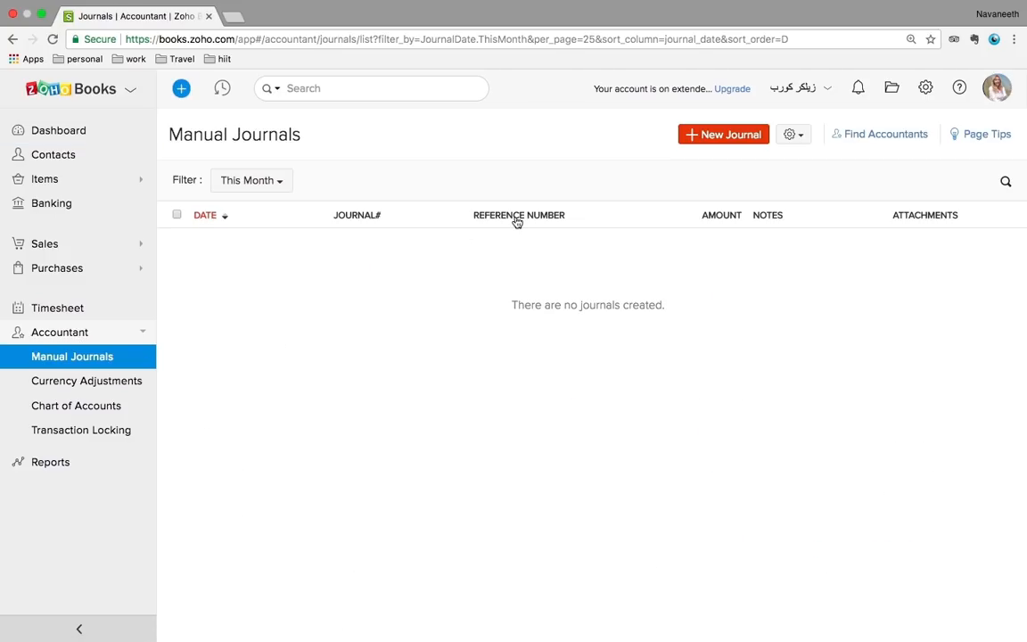
{"action": "left_click", "coordinate": [718, 136]}
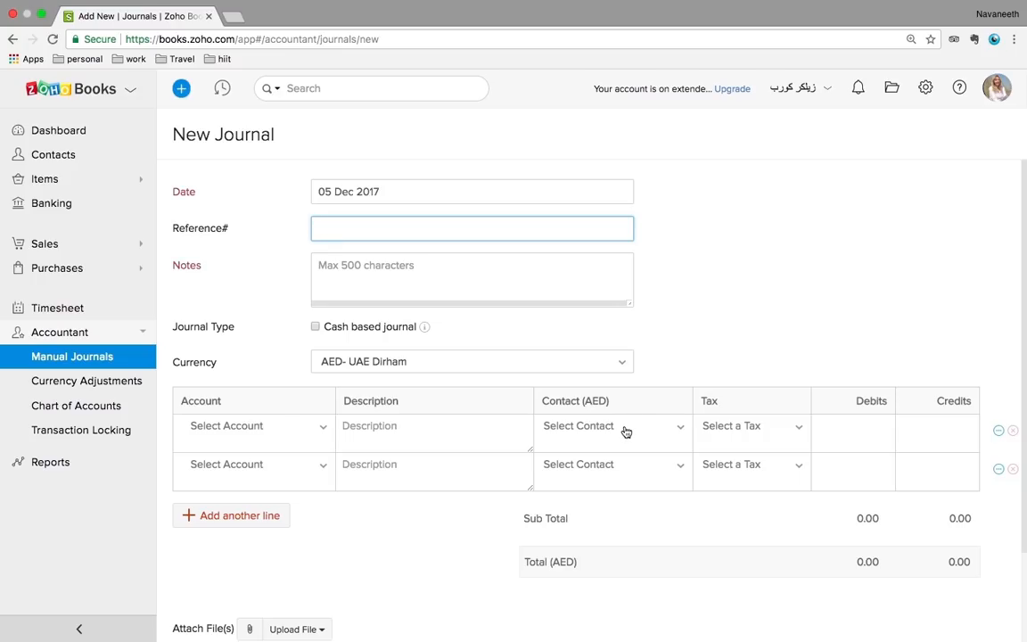
{"action": "left_click", "coordinate": [88, 392]}
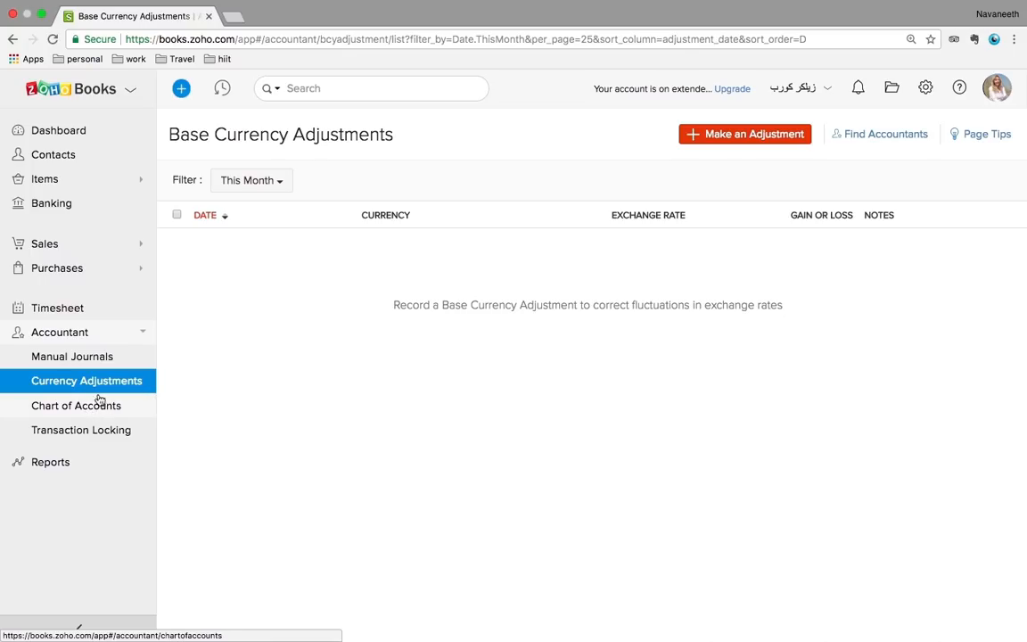
Begin a GBP - Pound Sterling base currency adjustment, then cancel it without saving
{"action": "left_click", "coordinate": [734, 139]}
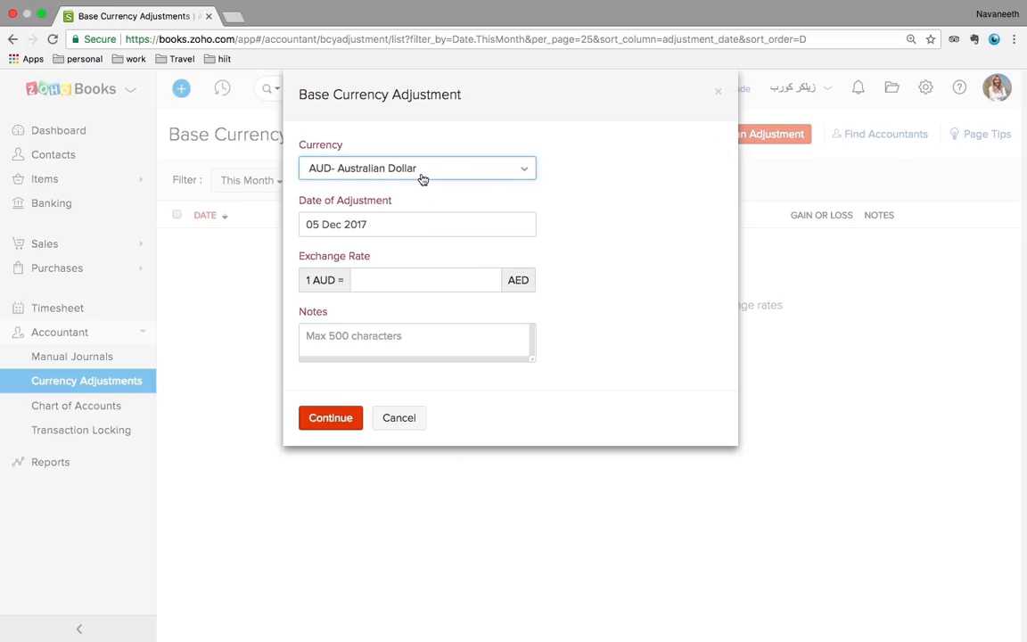
{"action": "left_click", "coordinate": [477, 179]}
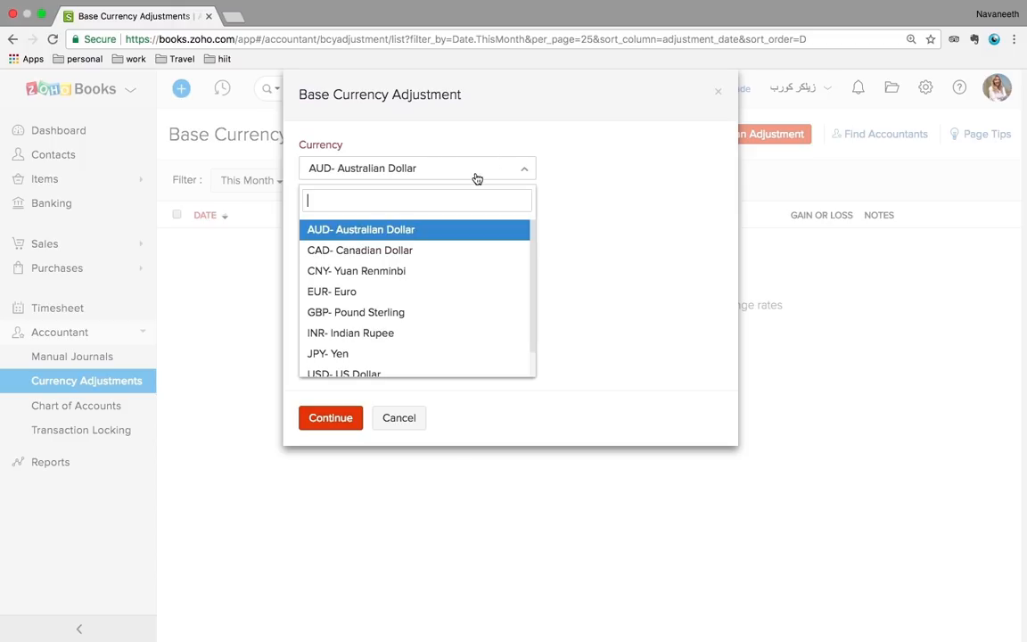
{"action": "left_click", "coordinate": [369, 313]}
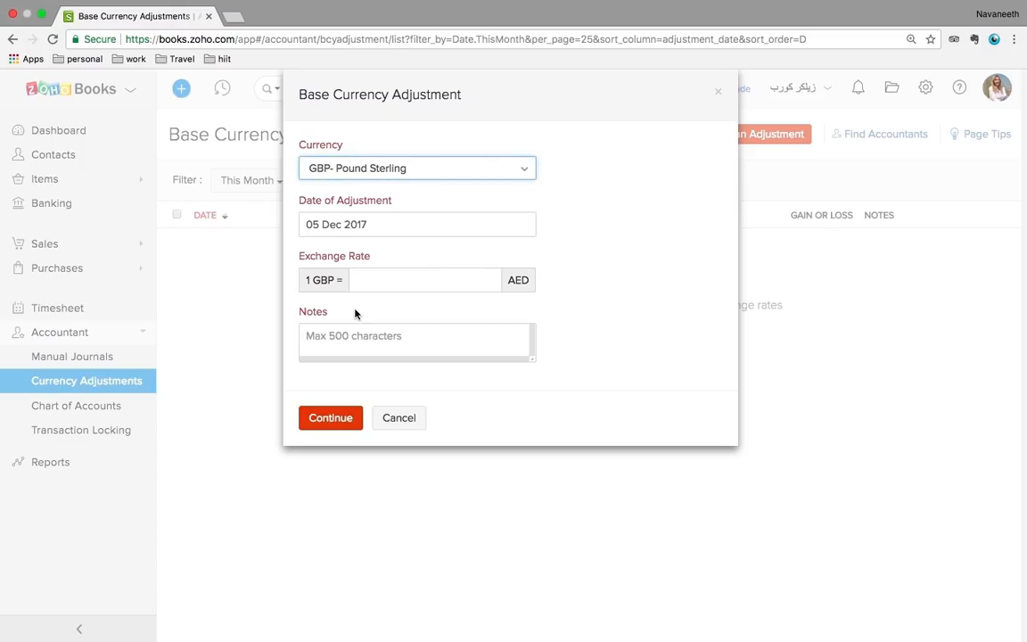
{"action": "left_click", "coordinate": [427, 282]}
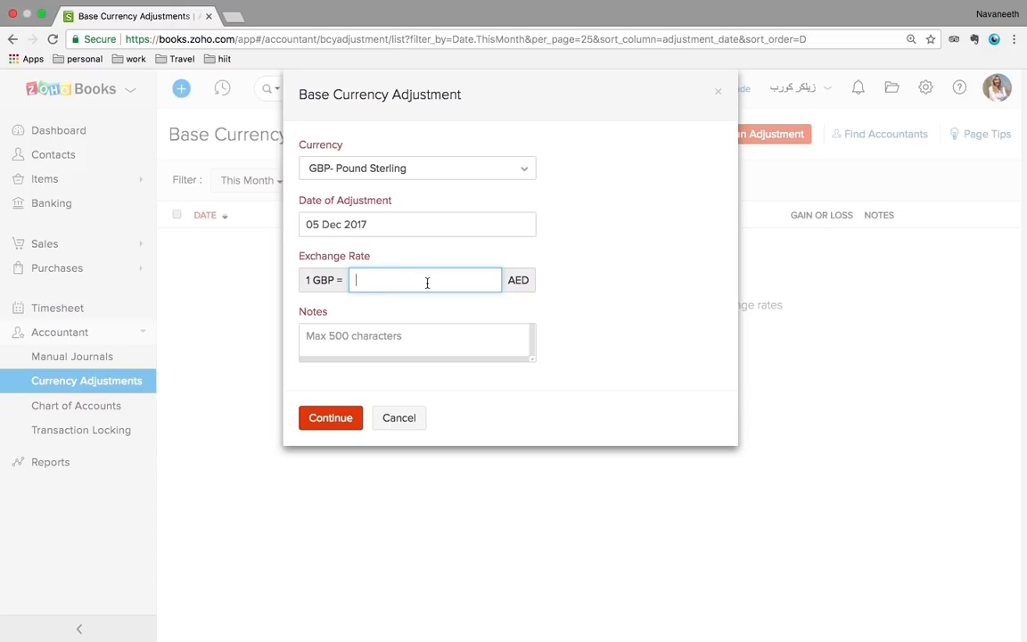
{"action": "left_click", "coordinate": [401, 418]}
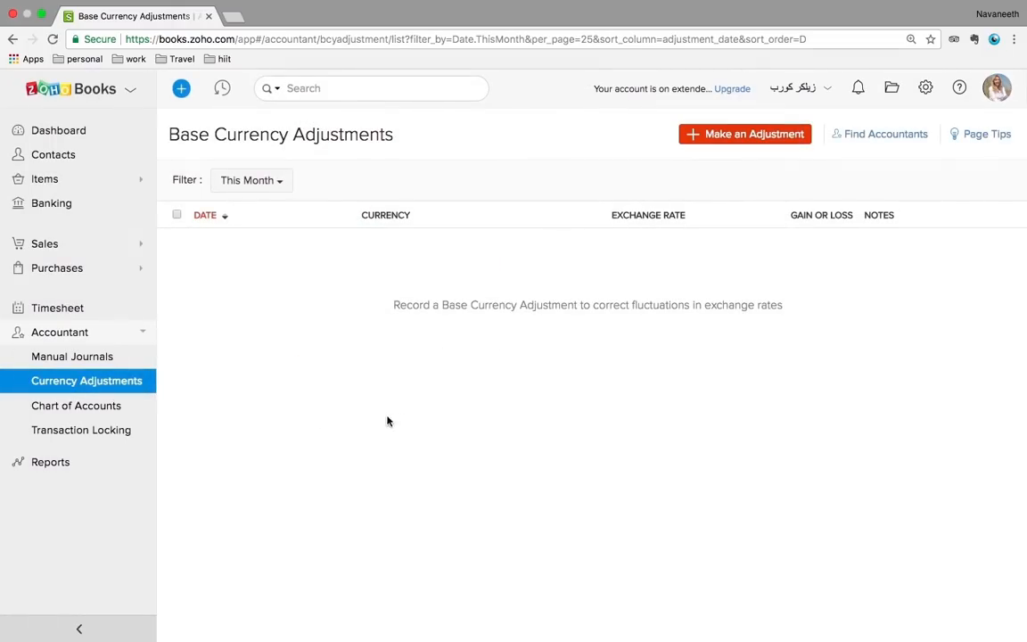
{"action": "left_click", "coordinate": [63, 413]}
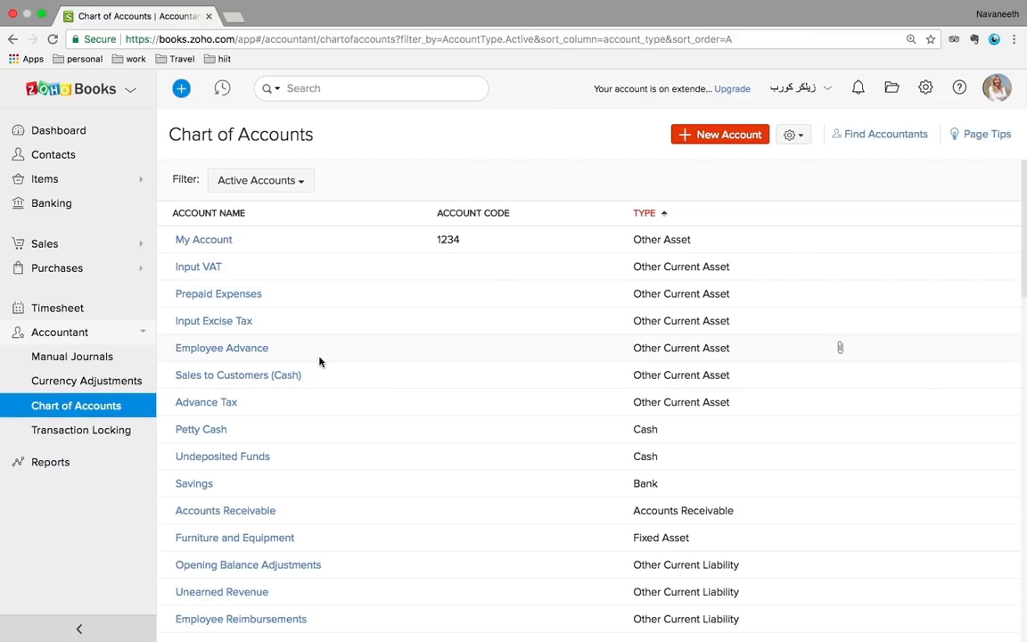
Cancel a new Other Asset account without saving and go to Transaction Locking
{"action": "scroll", "coordinate": [408, 400], "scroll_direction": "down", "scroll_amount": 10}
{"action": "scroll", "coordinate": [409, 401], "scroll_direction": "up", "scroll_amount": 10}
{"action": "left_click", "coordinate": [727, 136]}
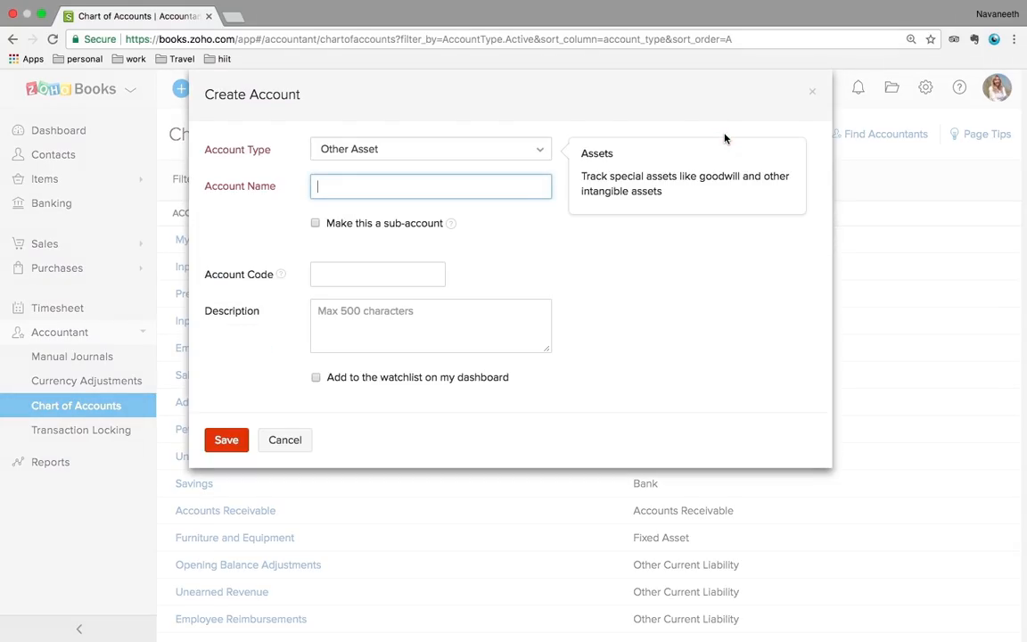
{"action": "left_click", "coordinate": [372, 152]}
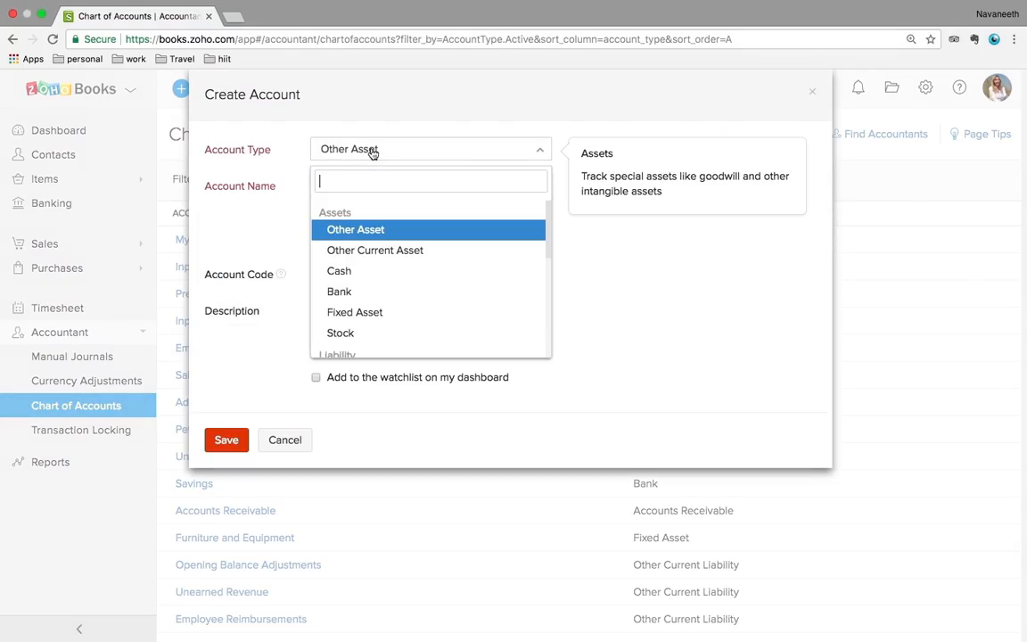
{"action": "left_click", "coordinate": [328, 191]}
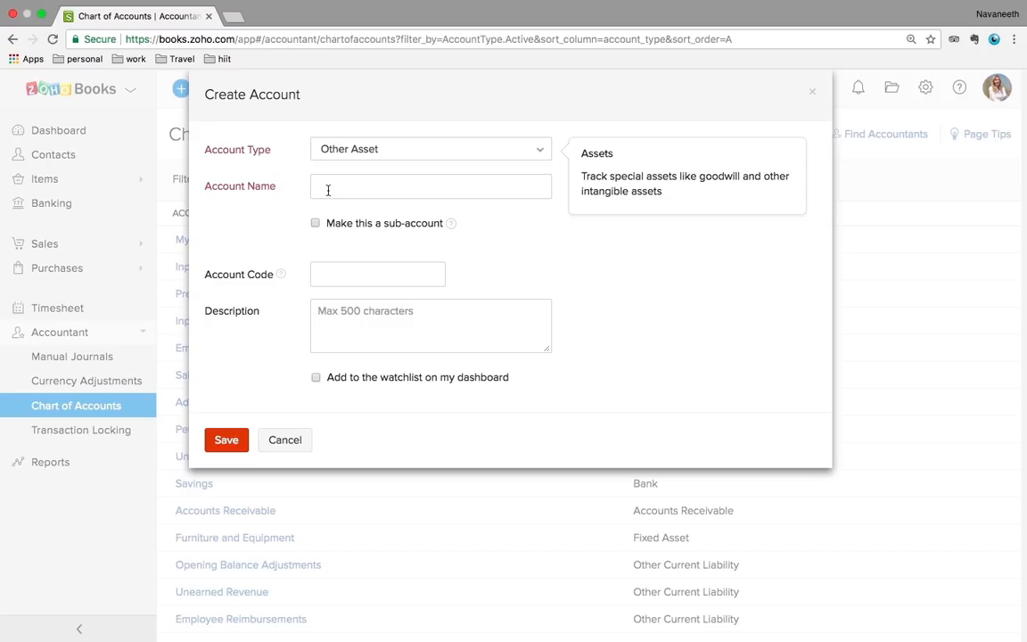
{"action": "left_click", "coordinate": [289, 440]}
{"action": "left_click", "coordinate": [76, 431]}
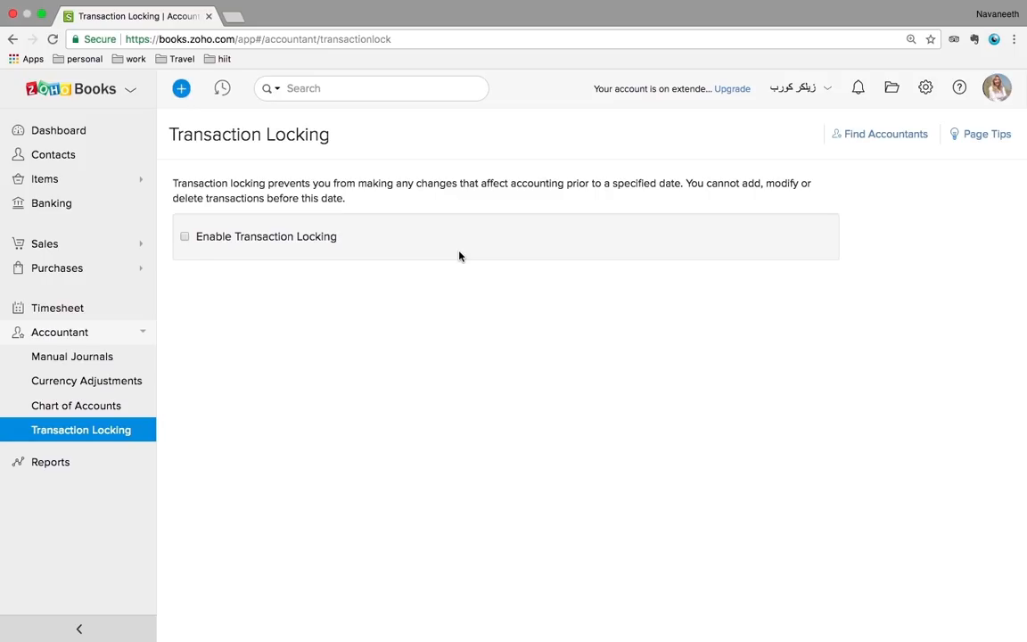
Tick Enable Transaction Locking to preview its Lock Date and Reason fields, then return to the Dashboard
{"action": "left_click", "coordinate": [184, 237]}
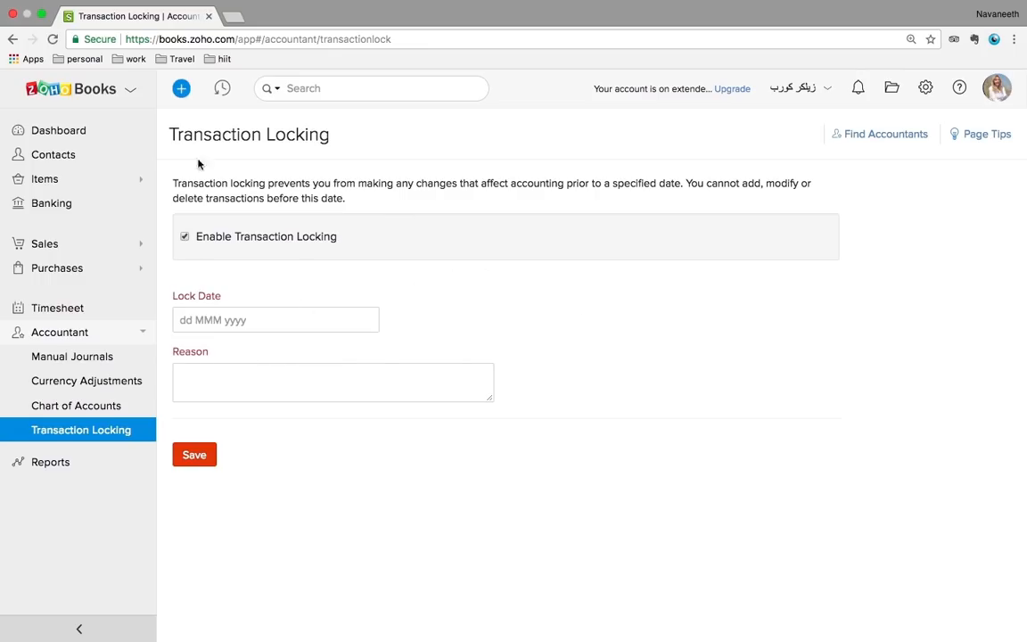
{"action": "left_click", "coordinate": [64, 131]}
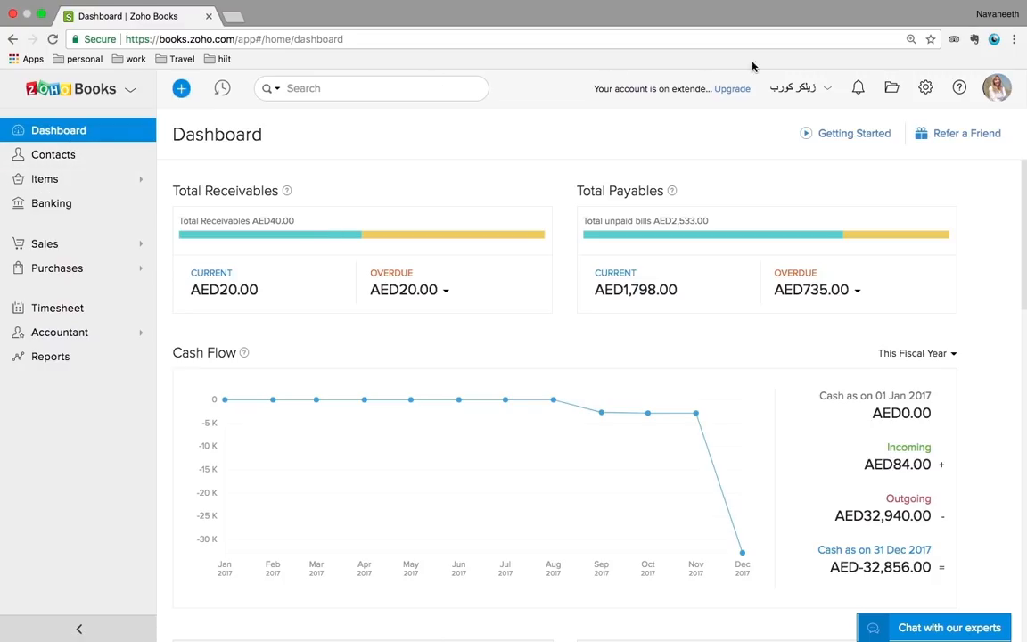
View the empty Documents inbox, then bring up the Settings panel of organization options
{"action": "left_click", "coordinate": [892, 88]}
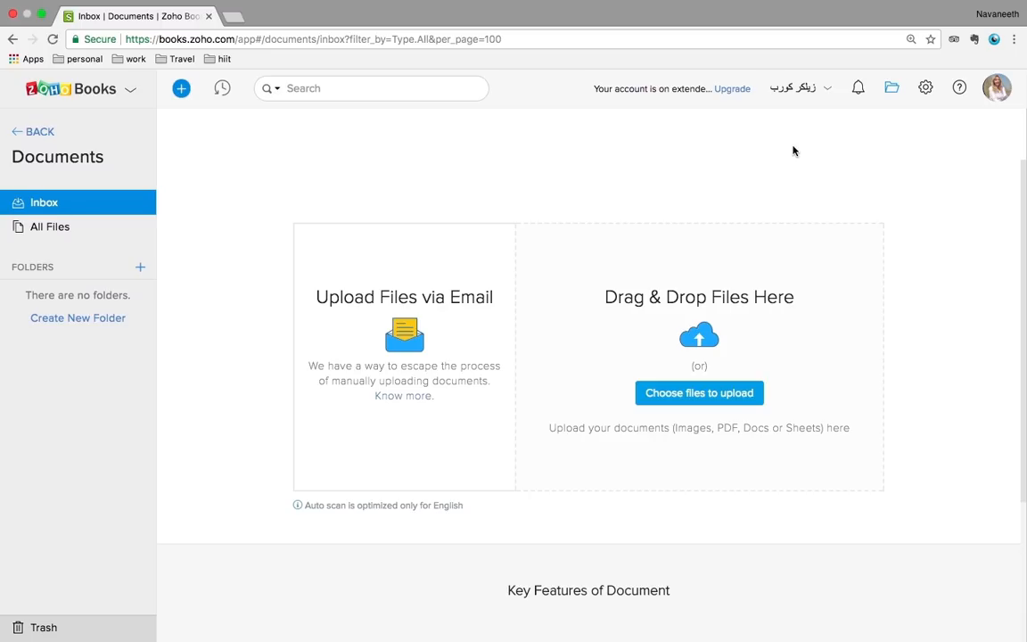
{"action": "left_click", "coordinate": [926, 89]}
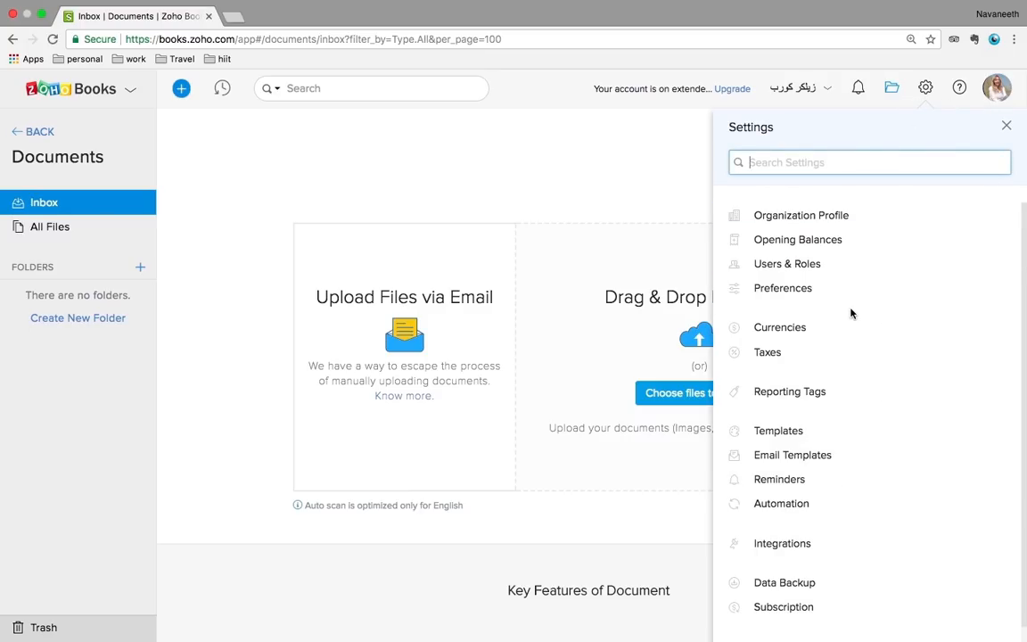
Look over the user list in Users & Roles, then open the General preferences page
{"action": "scroll", "coordinate": [851, 313], "scroll_direction": "down", "scroll_amount": 1}
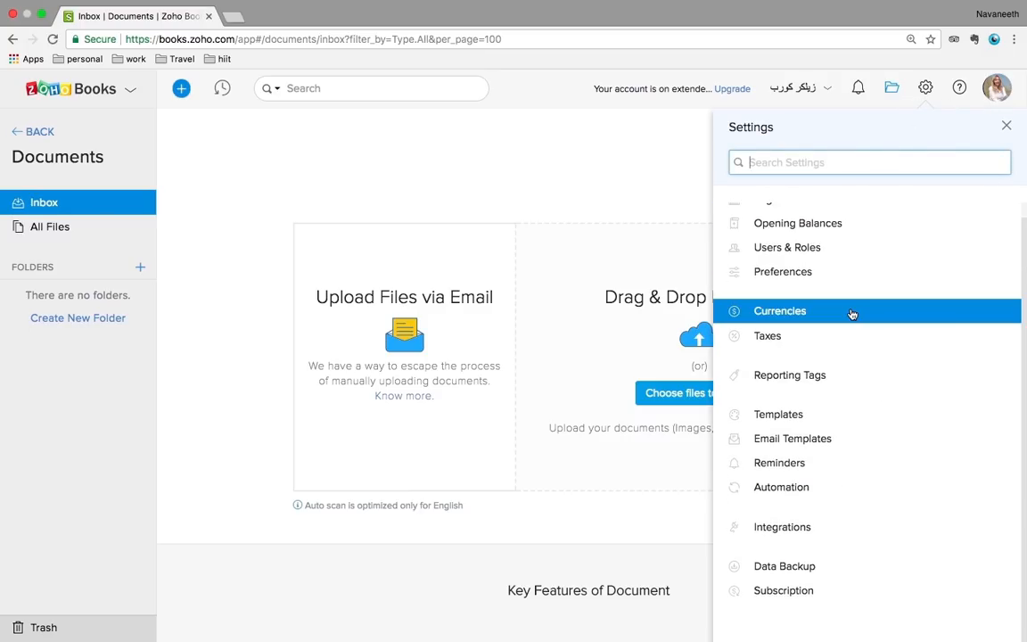
{"action": "left_click", "coordinate": [808, 249]}
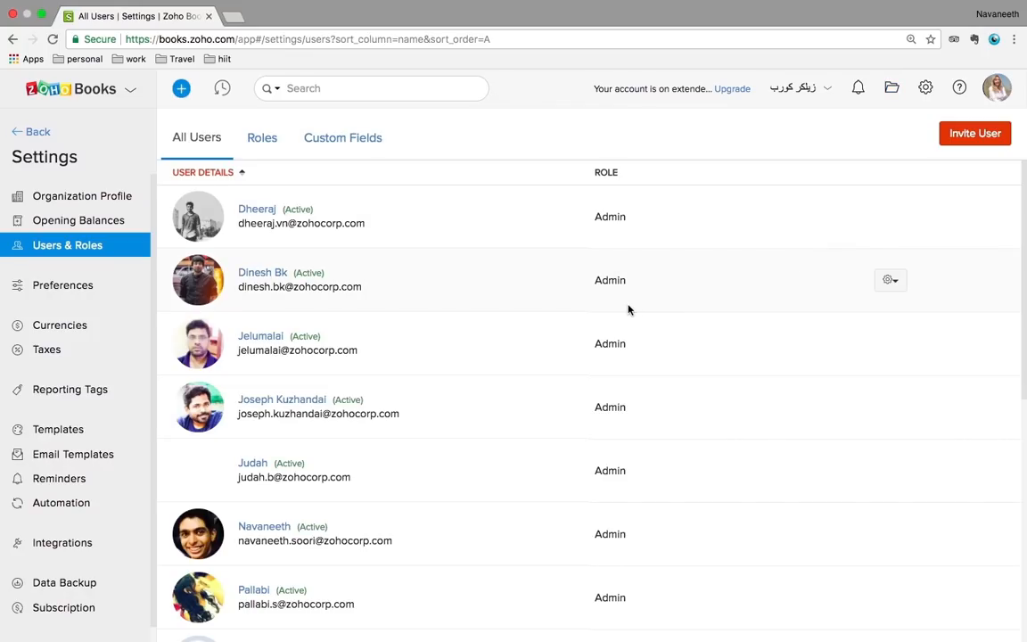
{"action": "scroll", "coordinate": [629, 310], "scroll_direction": "down", "scroll_amount": 3}
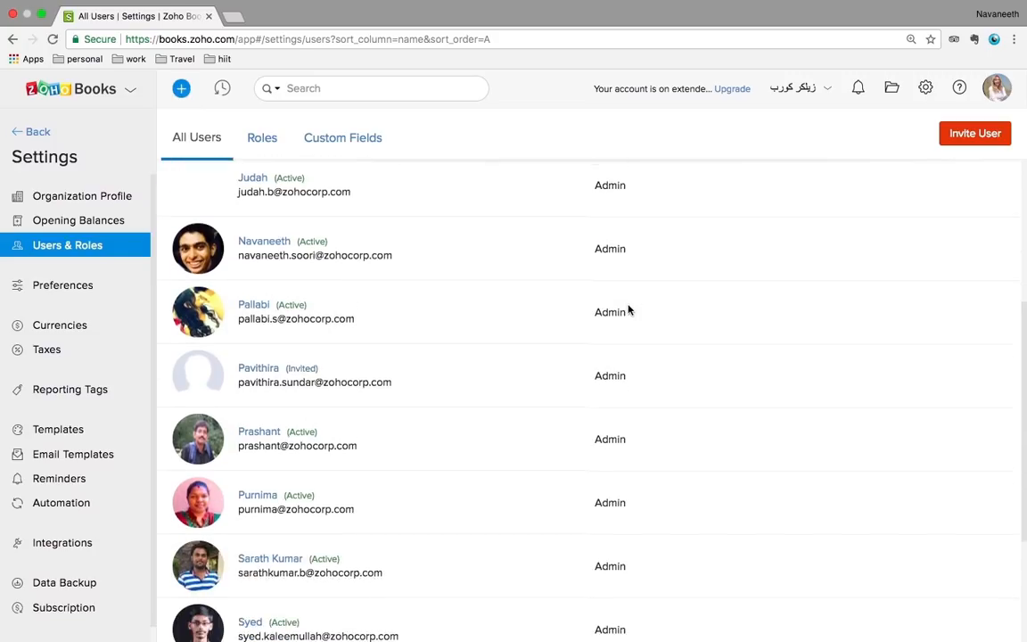
{"action": "scroll", "coordinate": [629, 309], "scroll_direction": "up", "scroll_amount": 4}
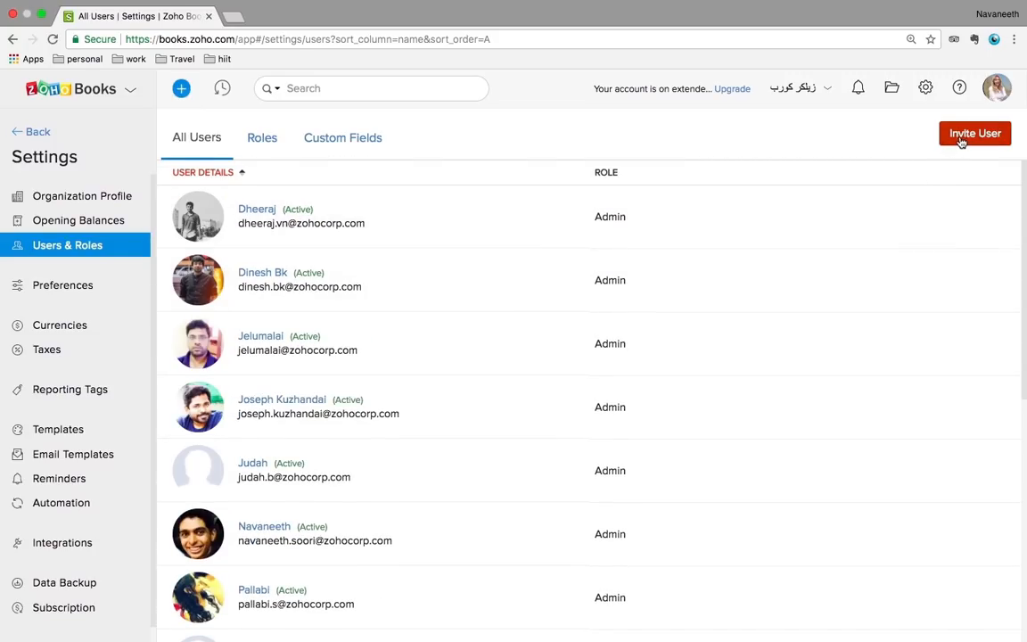
{"action": "left_click", "coordinate": [71, 292]}
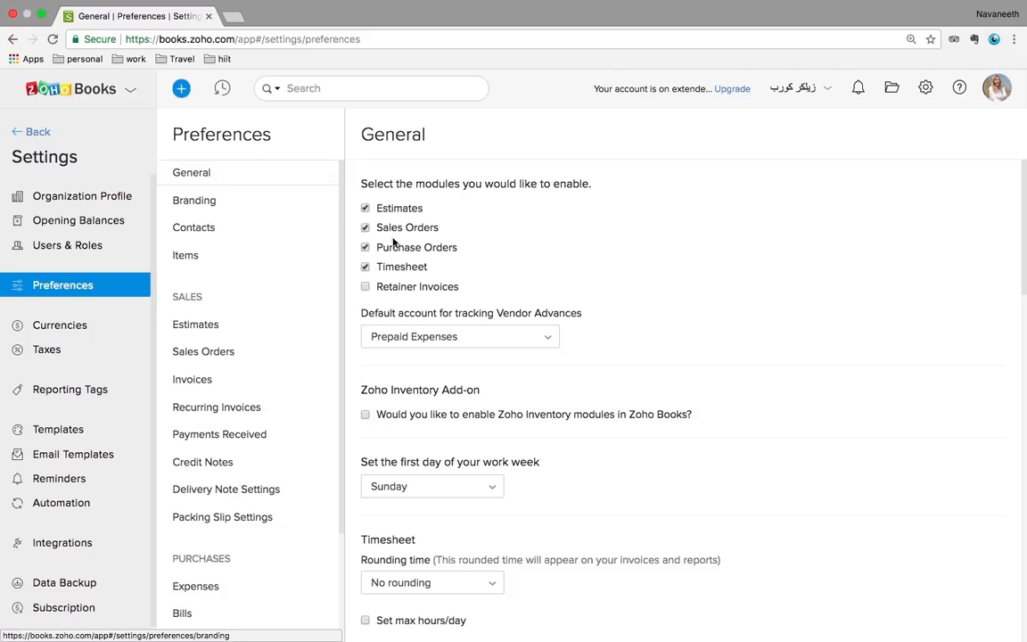
Toggle the Timesheet module, review the Estimates preferences, then open the Currencies list
{"action": "left_click", "coordinate": [366, 268]}
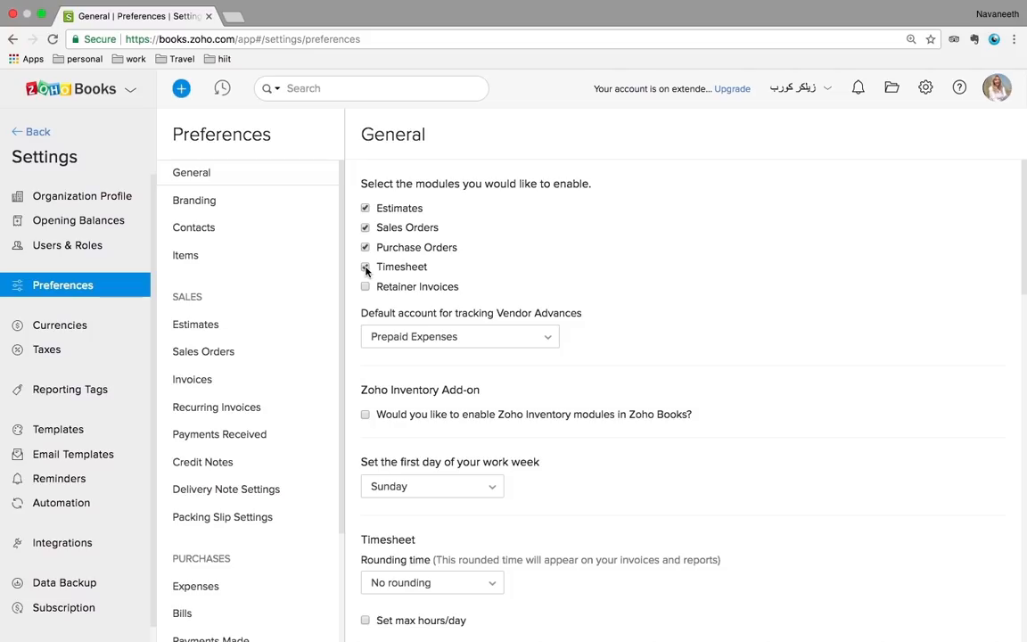
{"action": "mouse_move", "coordinate": [752, 636]}
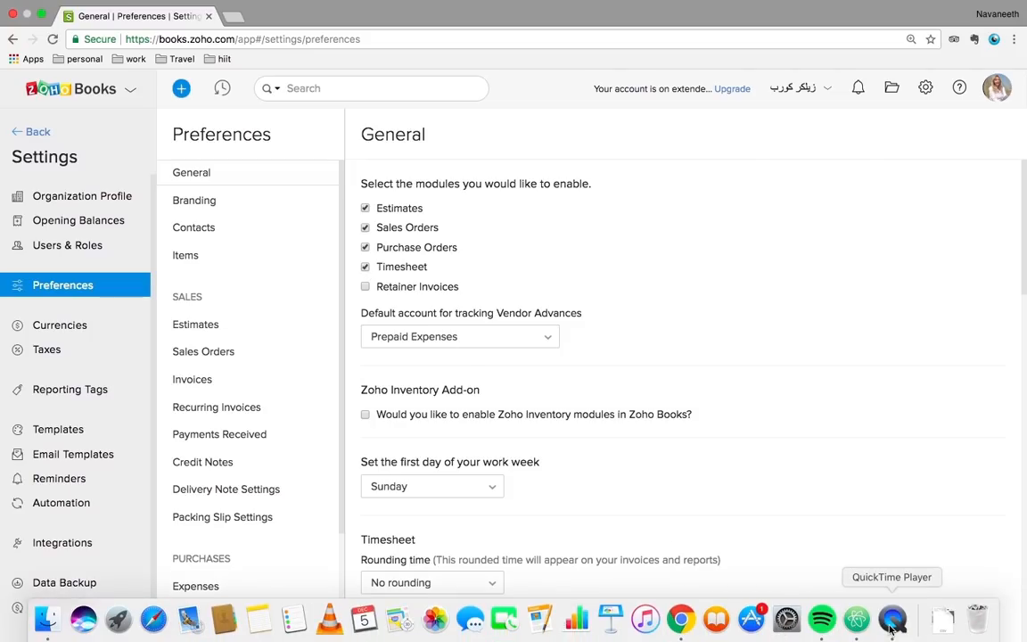
{"action": "right_click", "coordinate": [891, 629]}
{"action": "left_click", "coordinate": [756, 195]}
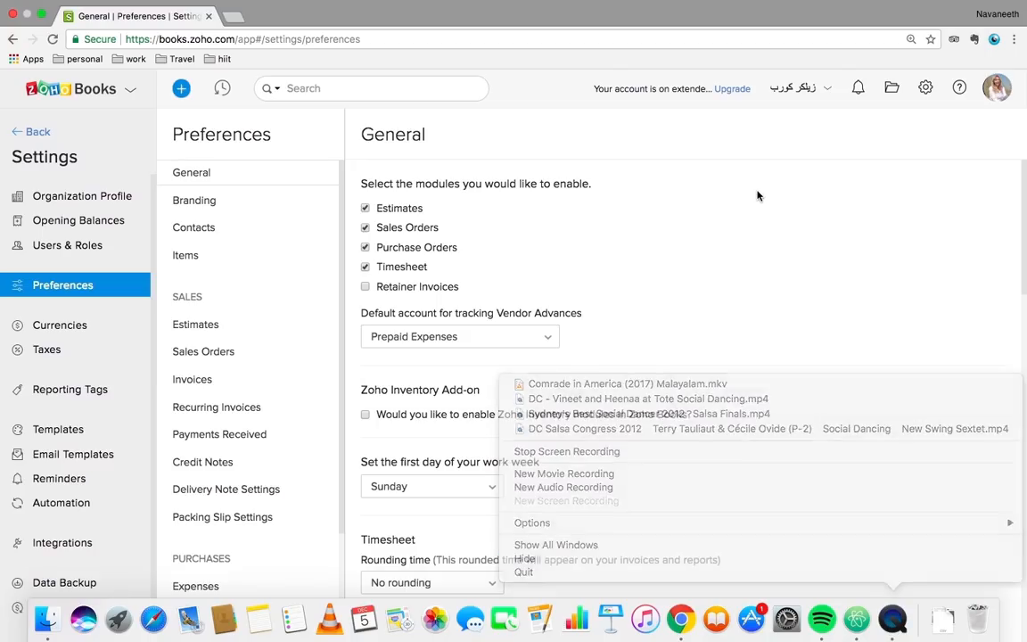
{"action": "left_click", "coordinate": [206, 327]}
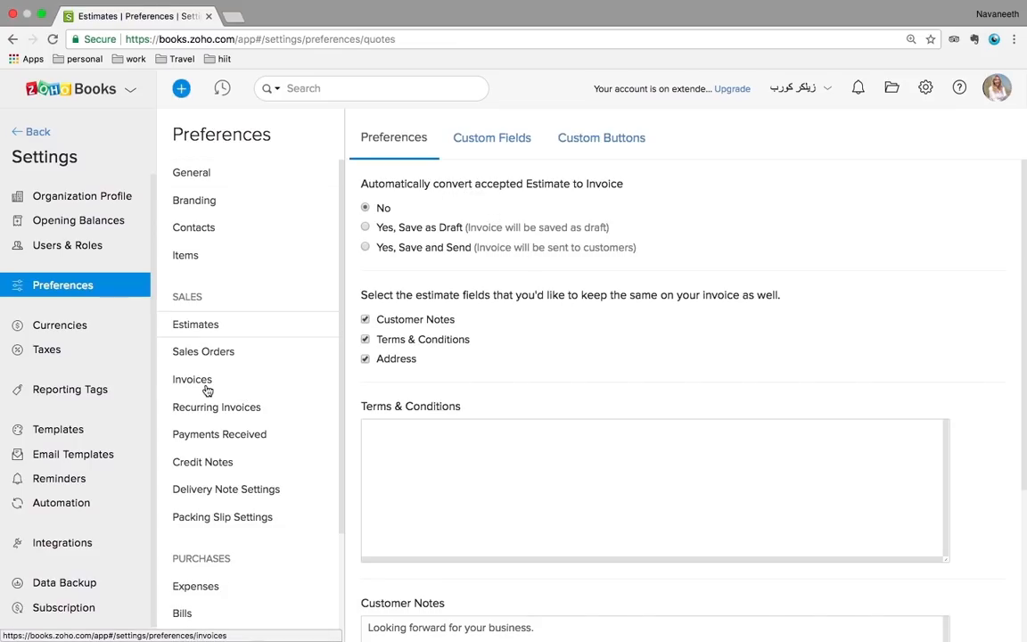
{"action": "left_click", "coordinate": [68, 326]}
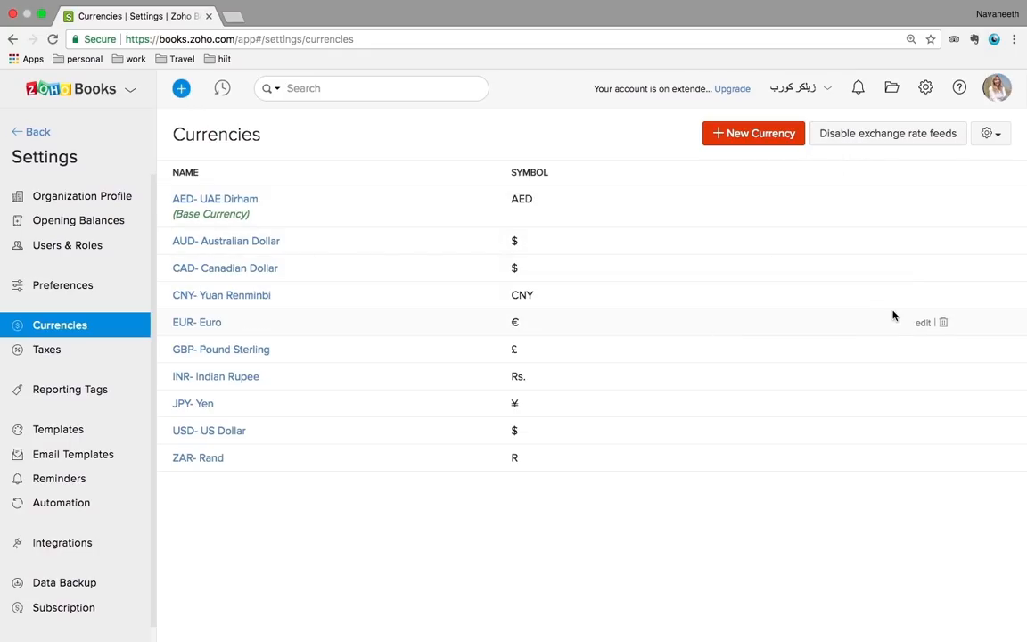
Open the CNY currency for editing, cancel without changes, then go to Tax Settings
{"action": "left_click", "coordinate": [924, 298]}
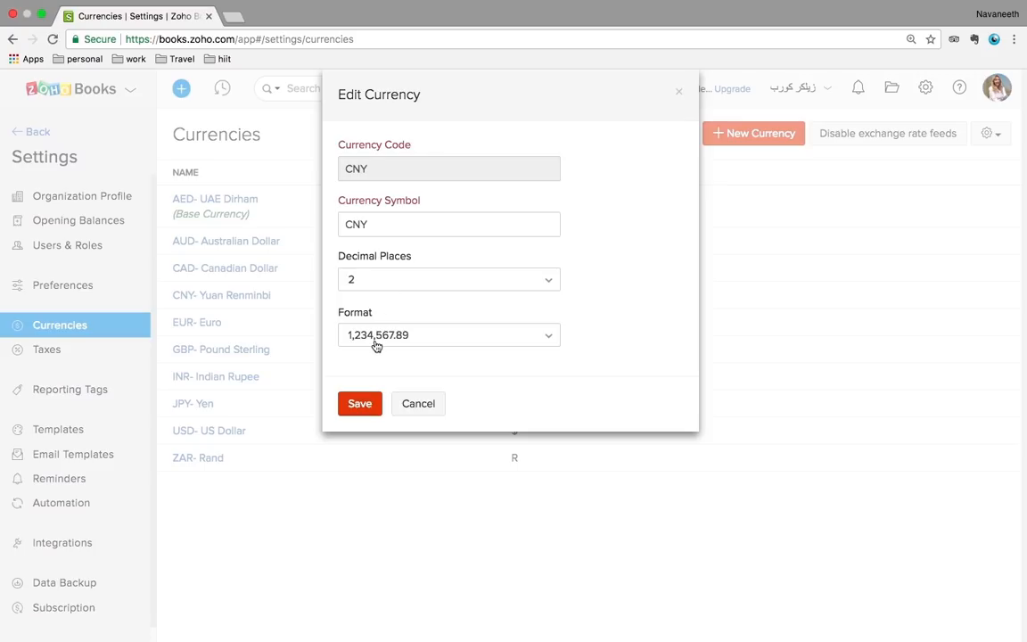
{"action": "left_click", "coordinate": [415, 406]}
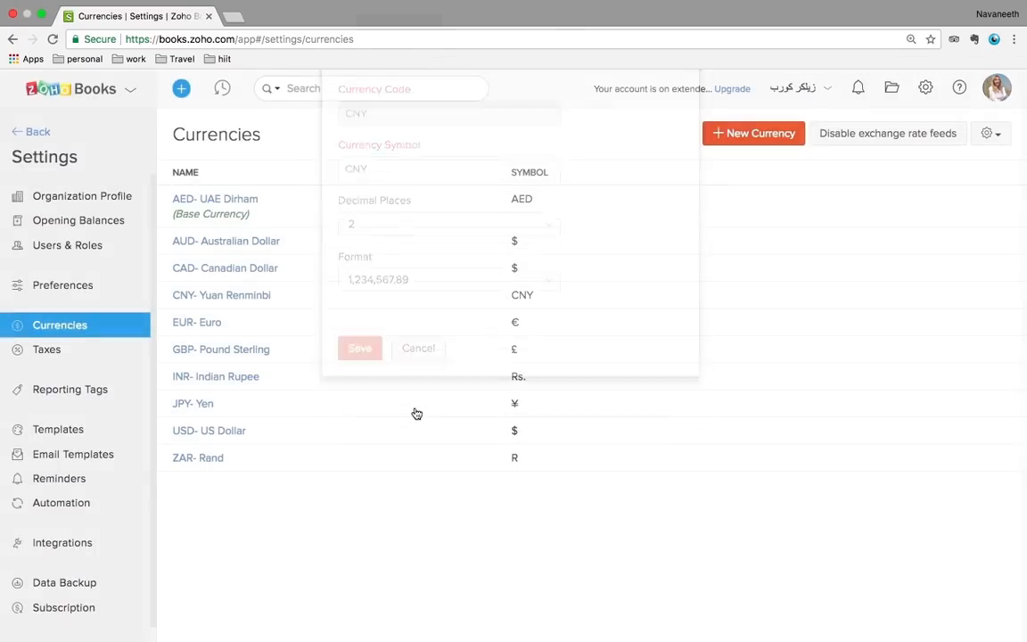
{"action": "left_click", "coordinate": [73, 362]}
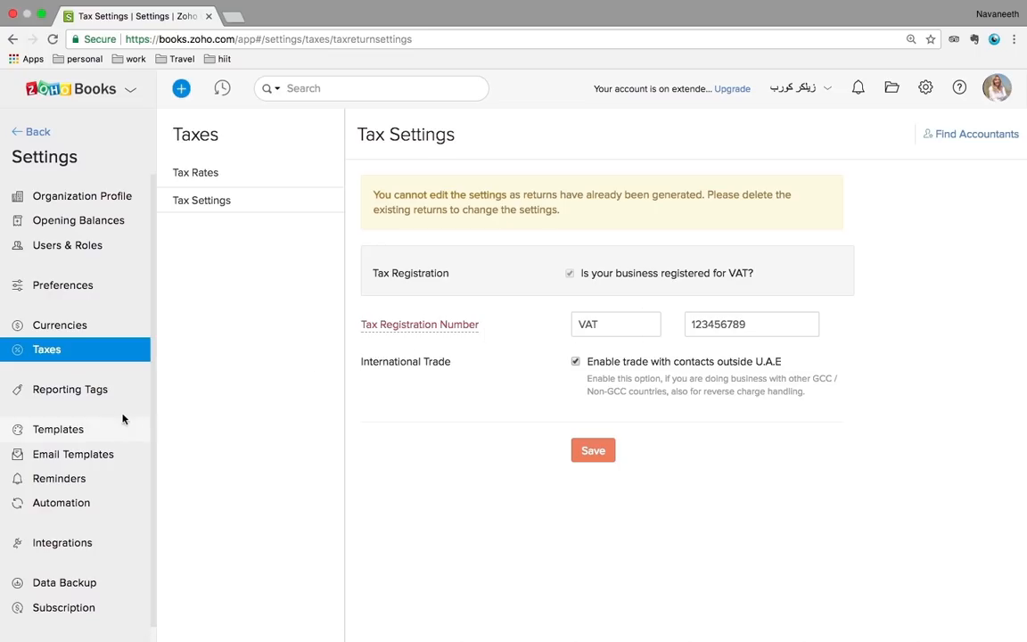
Show the Reporting Tags settings, listing the Location tag with Dubai and Sharjah options
{"action": "left_click", "coordinate": [83, 393]}
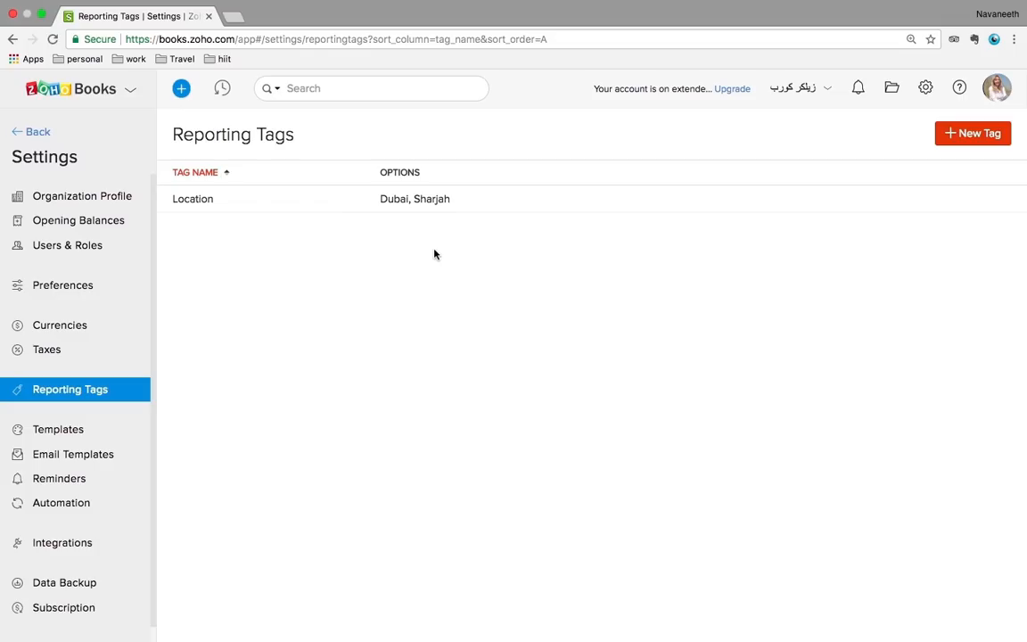
Inspect the Location tag, then create tag 'Department' with options Sales and Marketing and save
{"action": "left_click", "coordinate": [423, 201]}
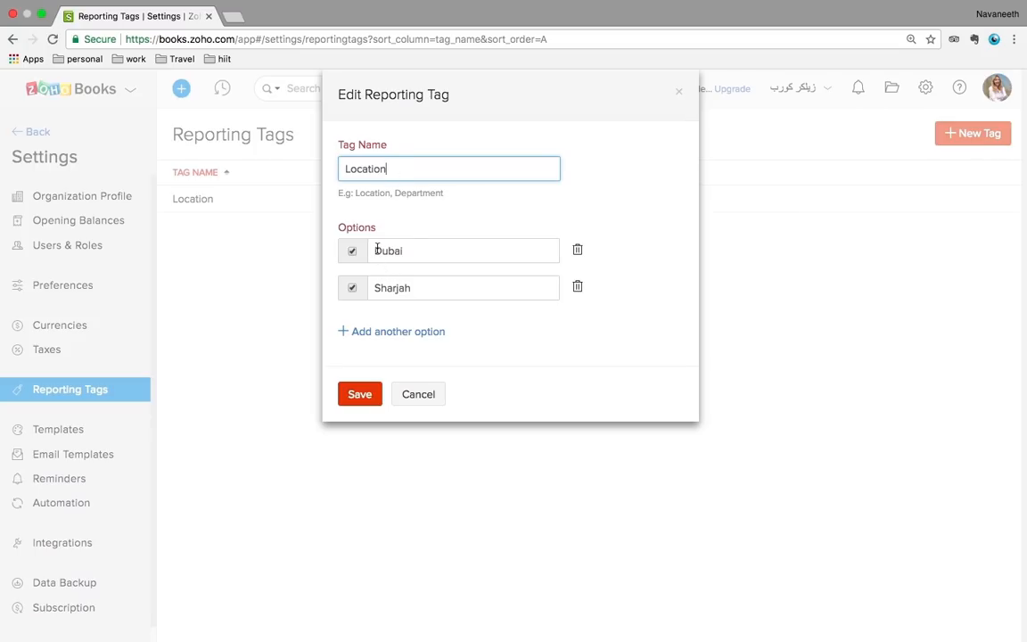
{"action": "left_click", "coordinate": [430, 395]}
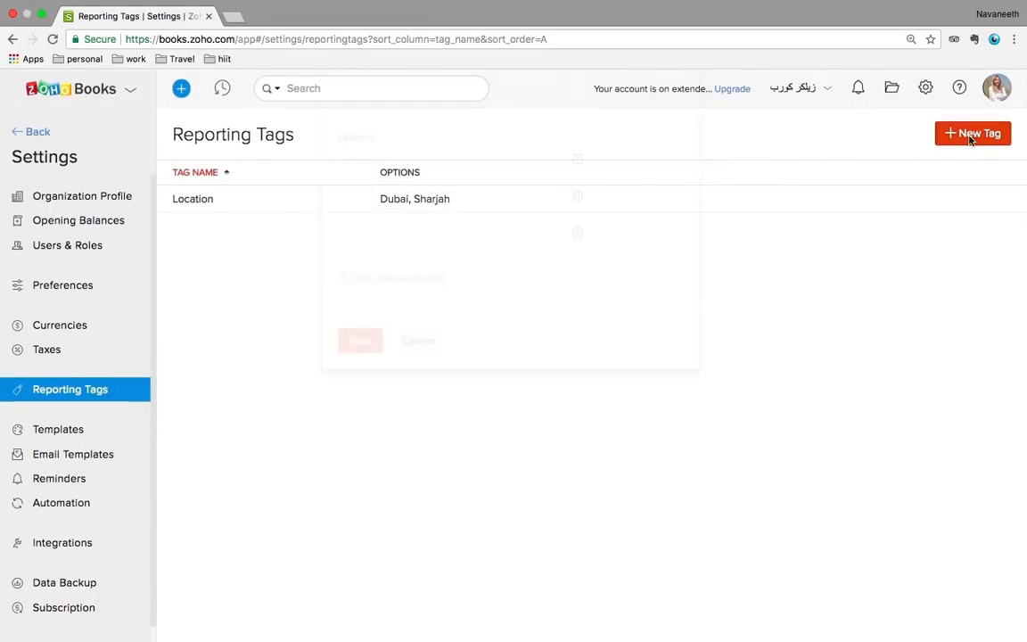
{"action": "left_click", "coordinate": [968, 134]}
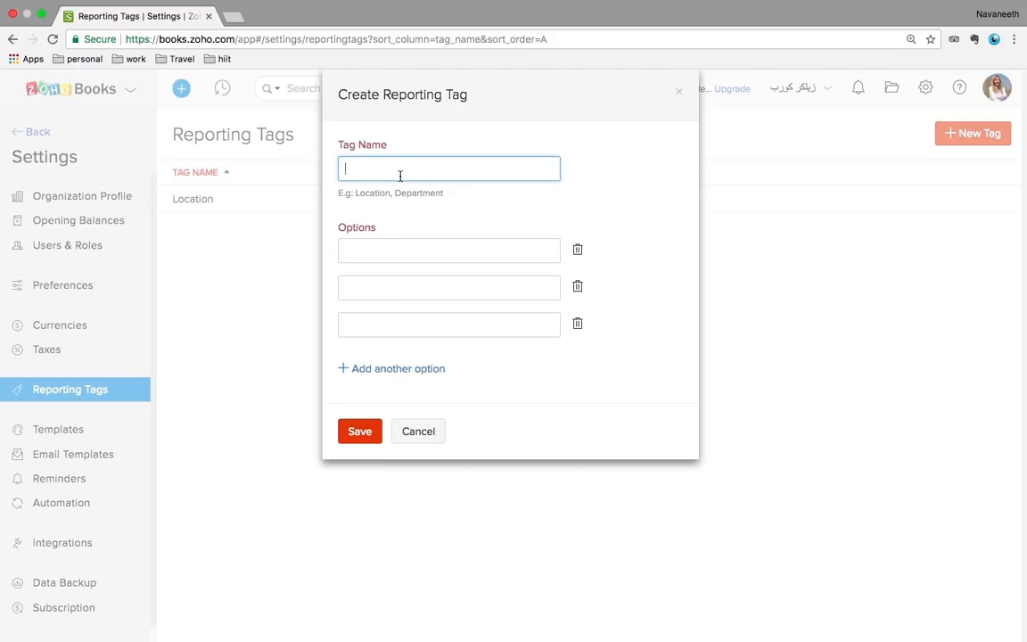
{"action": "type", "text": "Department"}
{"action": "left_click", "coordinate": [377, 253]}
{"action": "type", "text": "Sales"}
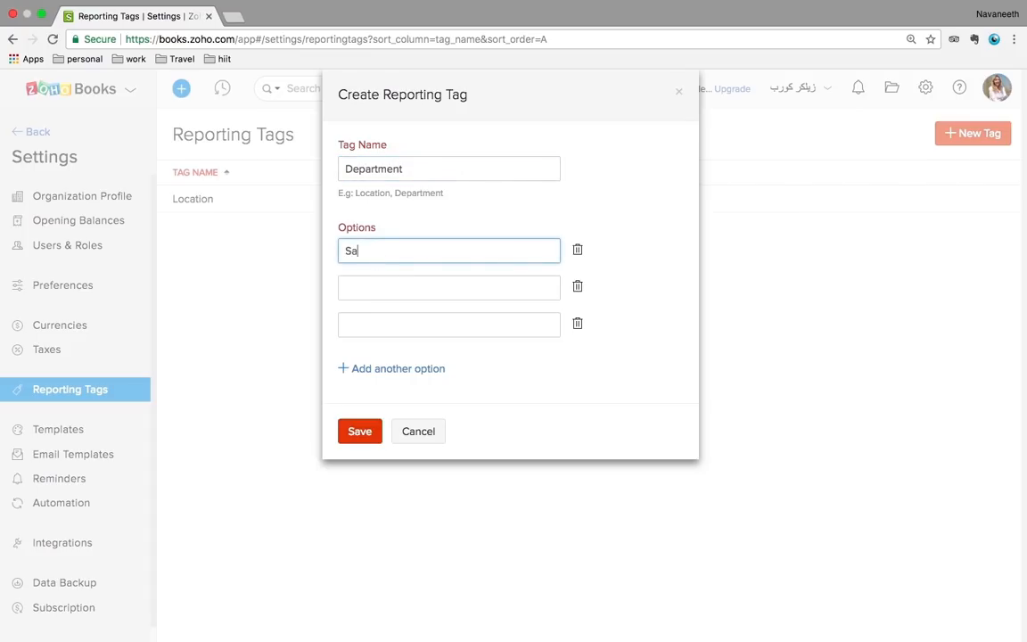
{"action": "left_click", "coordinate": [367, 286]}
{"action": "type", "text": "Marketing"}
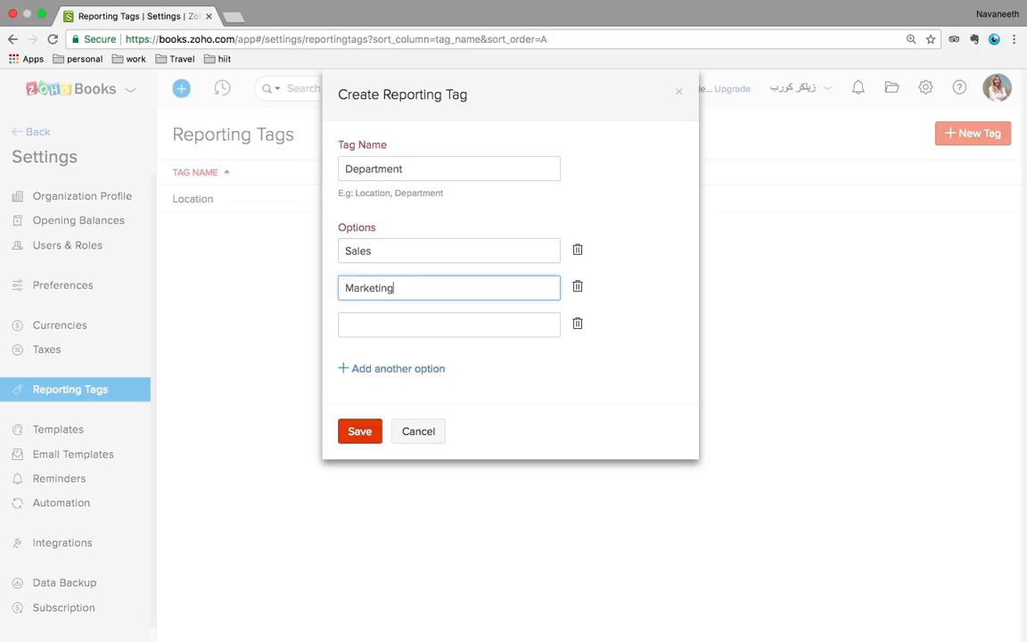
{"action": "left_click", "coordinate": [367, 434]}
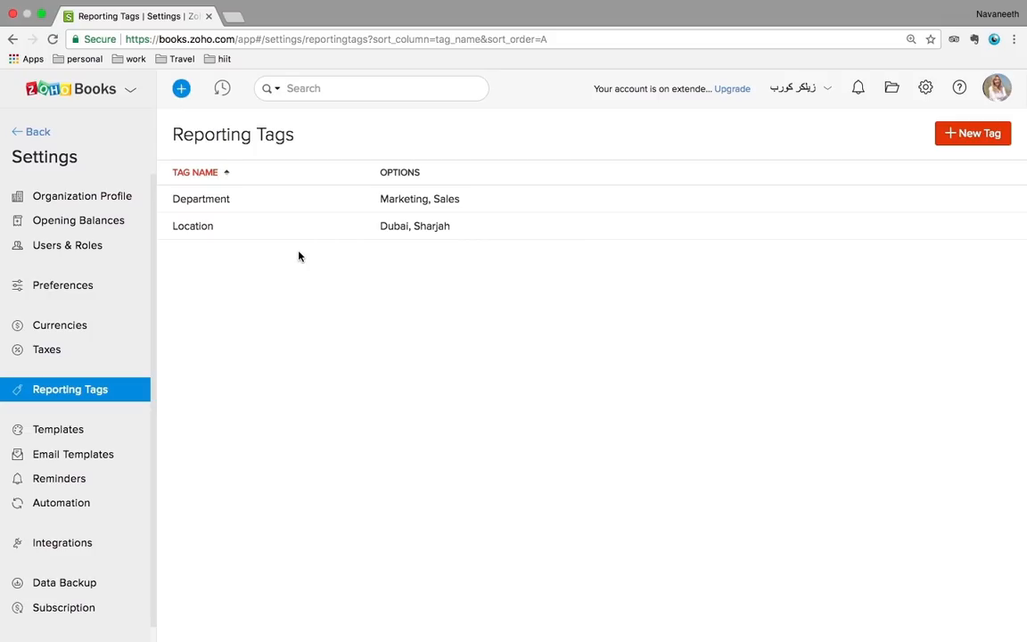
{"action": "left_click", "coordinate": [76, 436]}
Scroll the Settings sidebar and open Email Templates, showing the Invoice Notification templates
{"action": "mouse_move", "coordinate": [400, 389]}
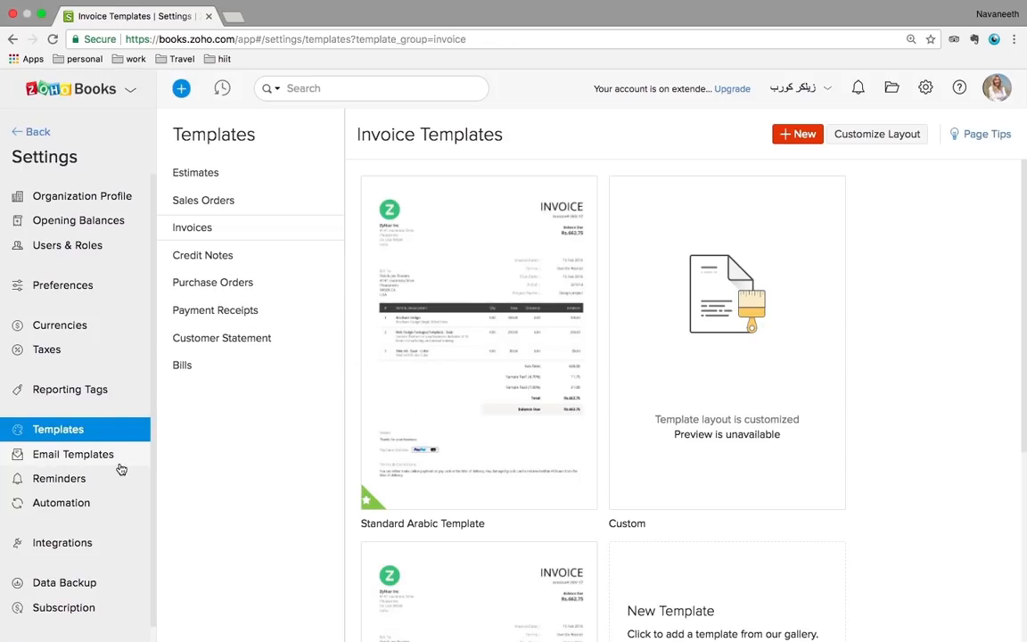
{"action": "scroll", "coordinate": [76, 466], "scroll_direction": "down", "scroll_amount": 1}
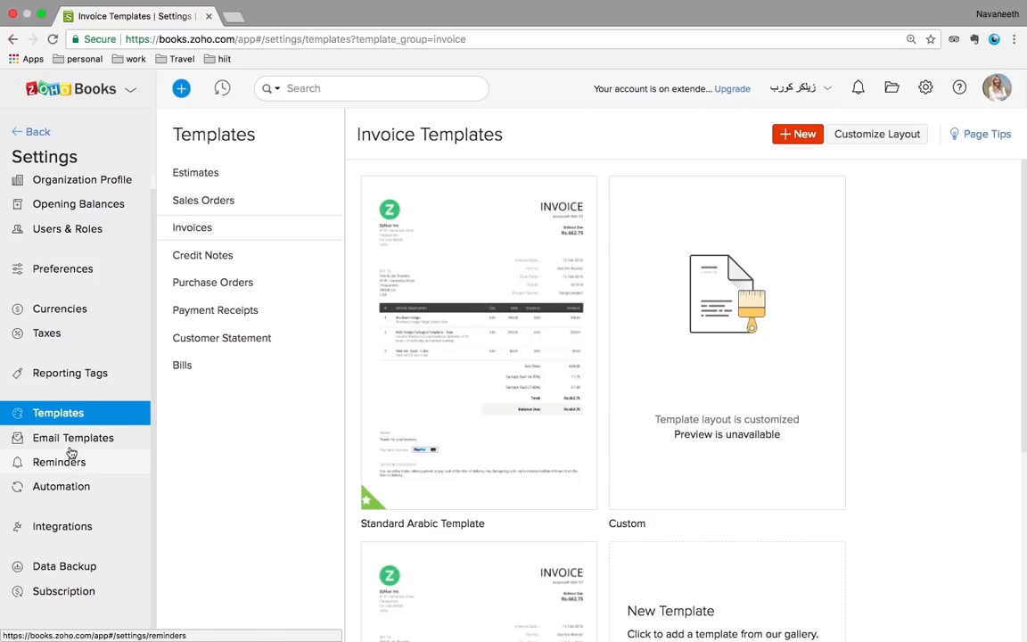
{"action": "left_click", "coordinate": [72, 442]}
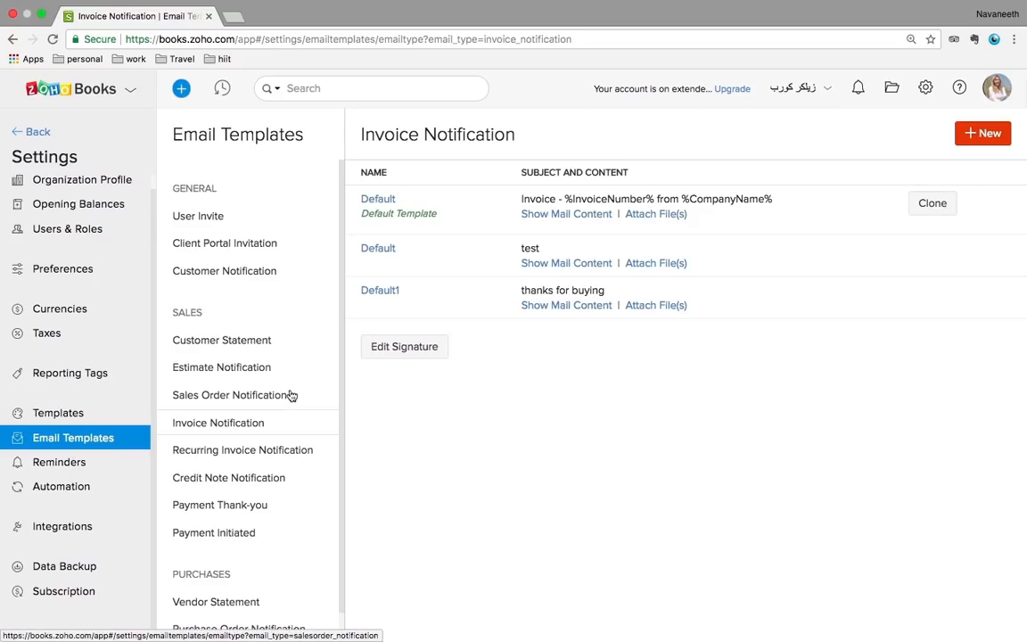
Browse the User Invite, Estimate, Sales Order and Invoice Notification email templates
{"action": "left_click", "coordinate": [210, 218]}
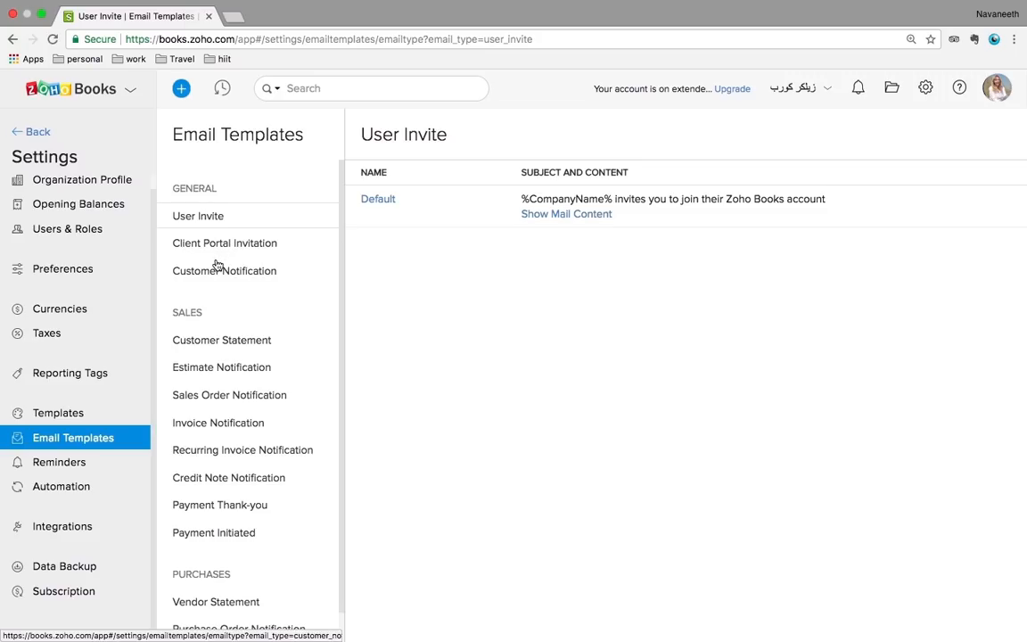
{"action": "left_click", "coordinate": [228, 374]}
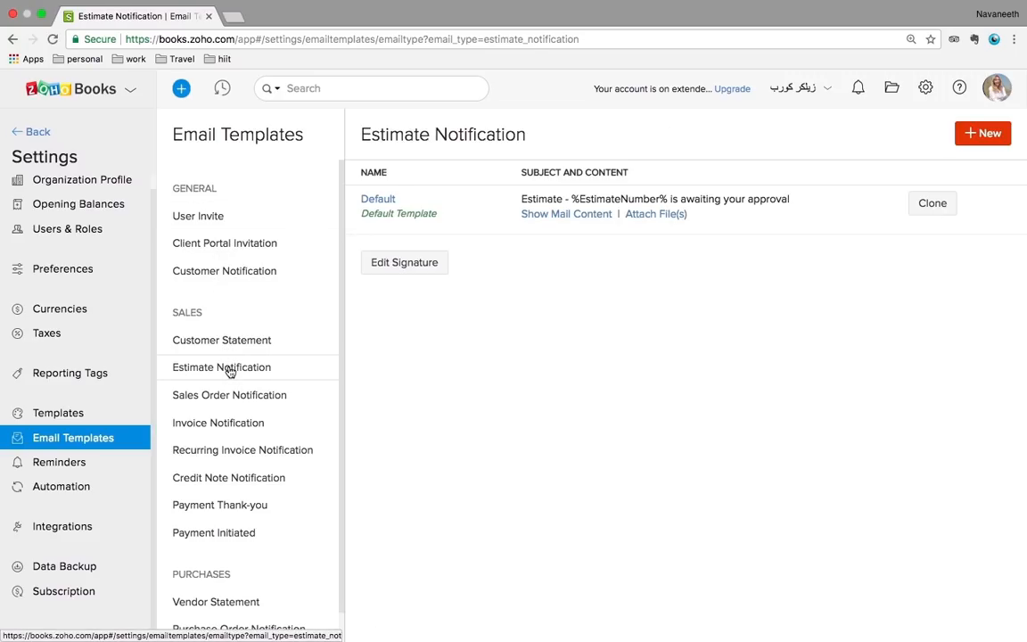
{"action": "left_click", "coordinate": [229, 395]}
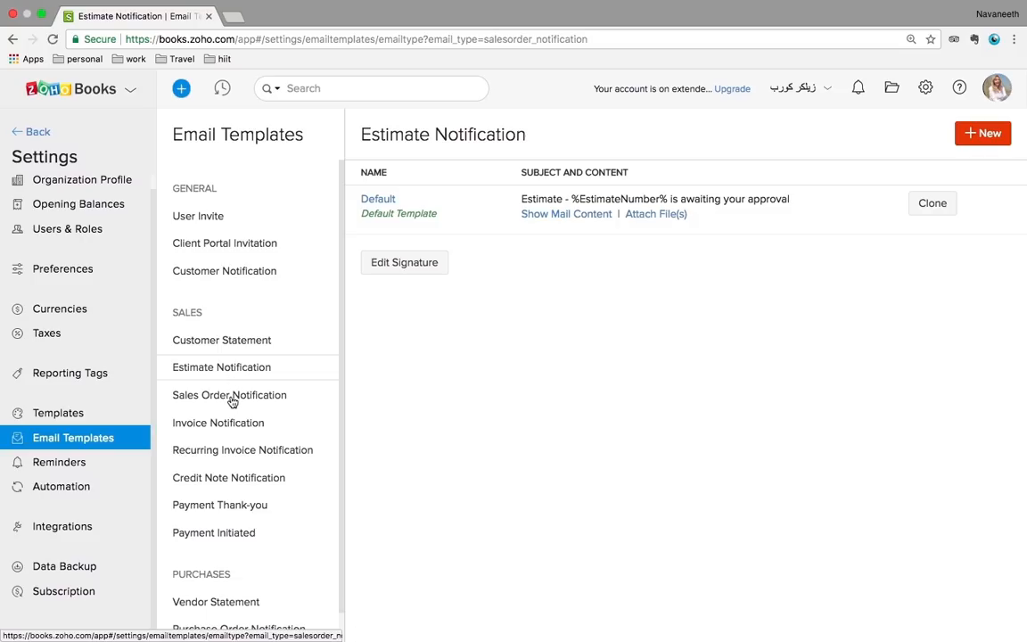
{"action": "left_click", "coordinate": [228, 426]}
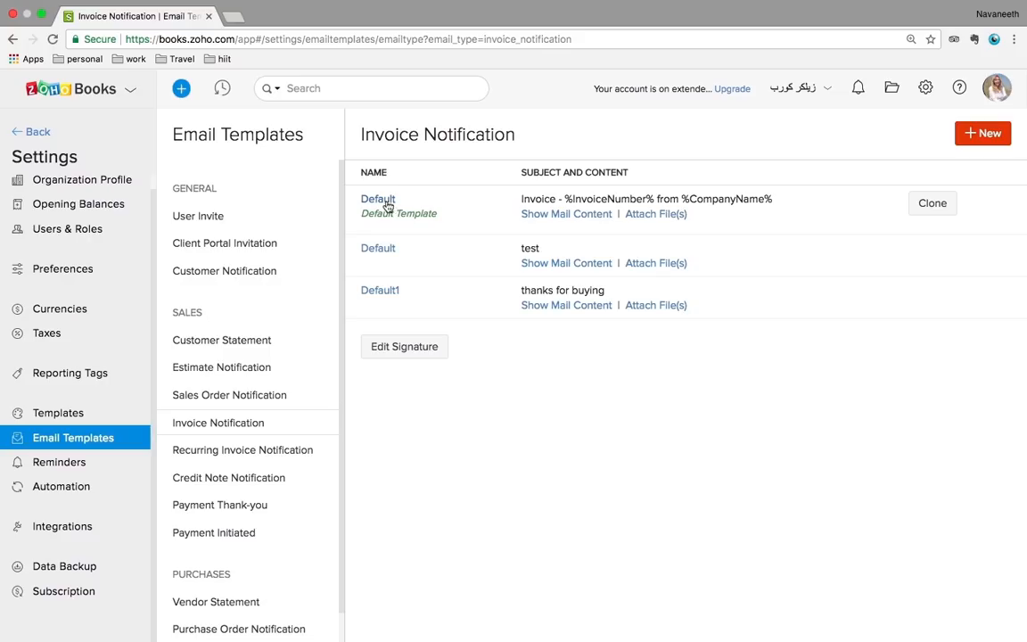
Open the default Invoice Notification and Payment Thank-you templates, then go to Reminders
{"action": "left_click", "coordinate": [383, 202]}
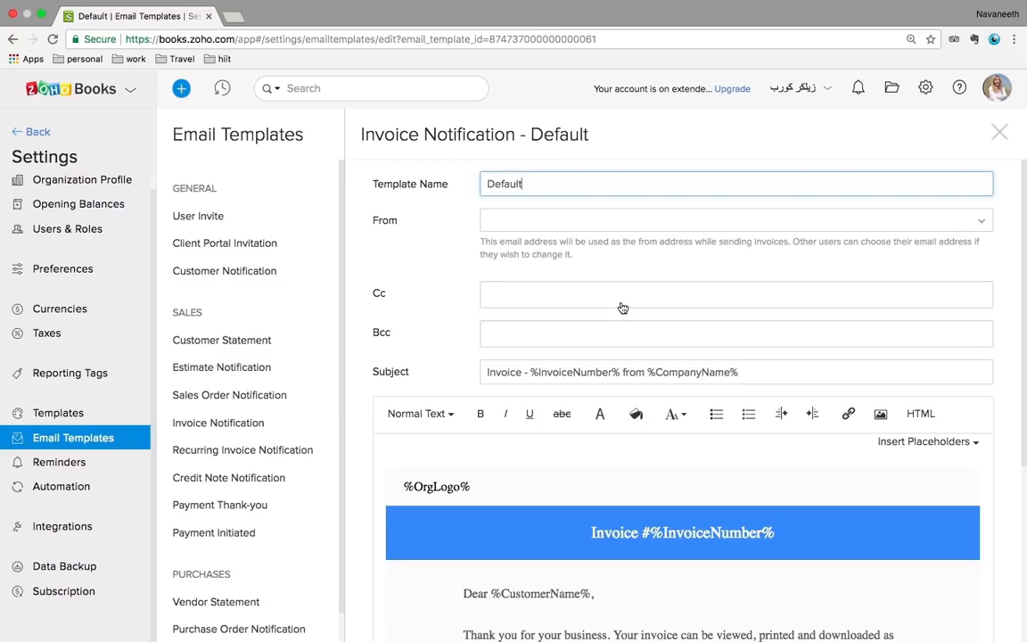
{"action": "scroll", "coordinate": [623, 307], "scroll_direction": "down", "scroll_amount": 5}
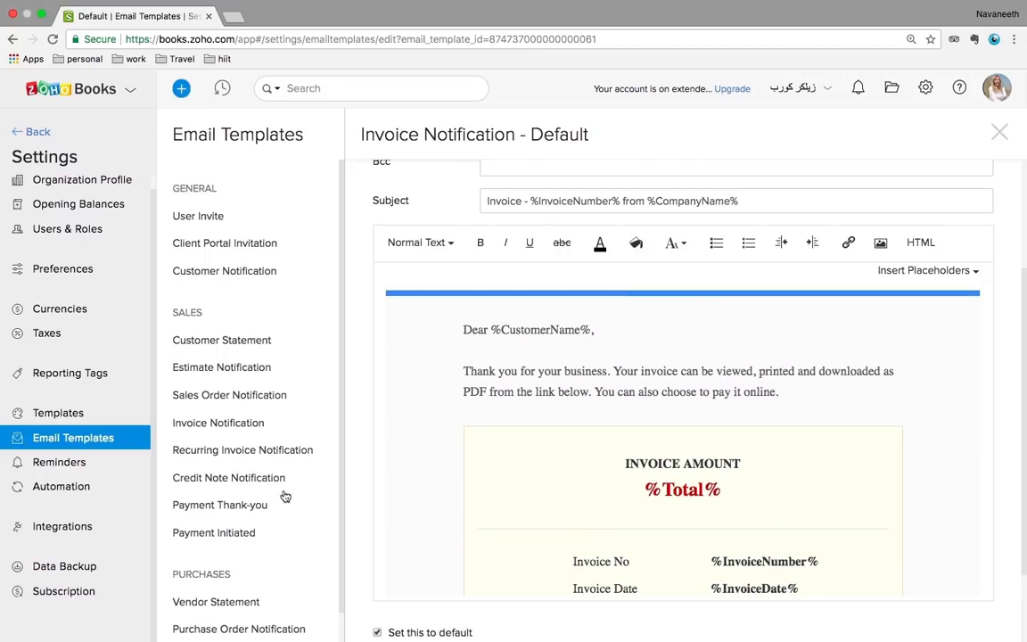
{"action": "left_click", "coordinate": [246, 508]}
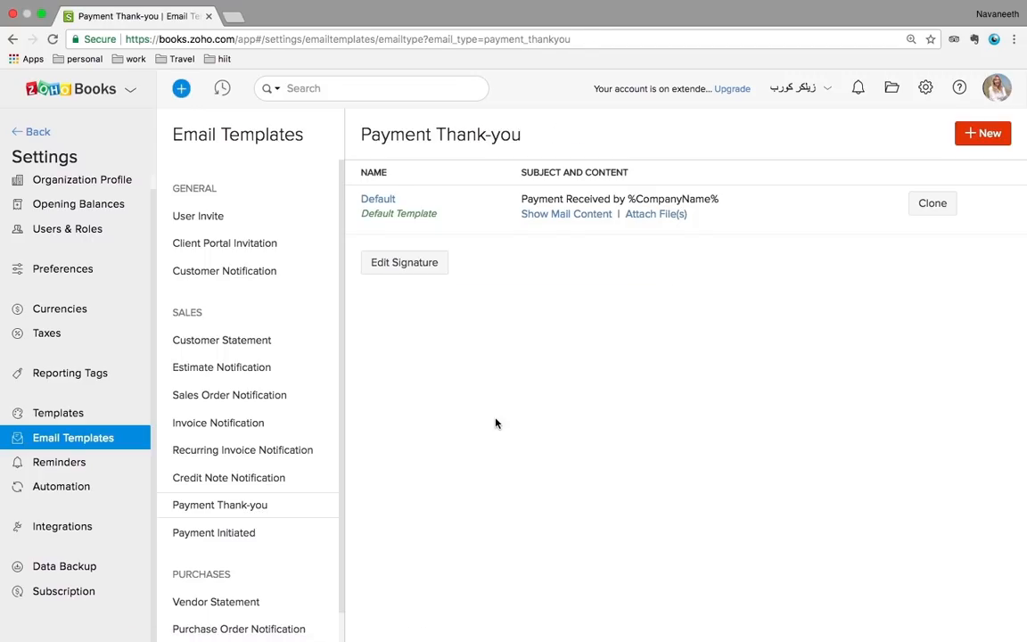
{"action": "left_click", "coordinate": [378, 200]}
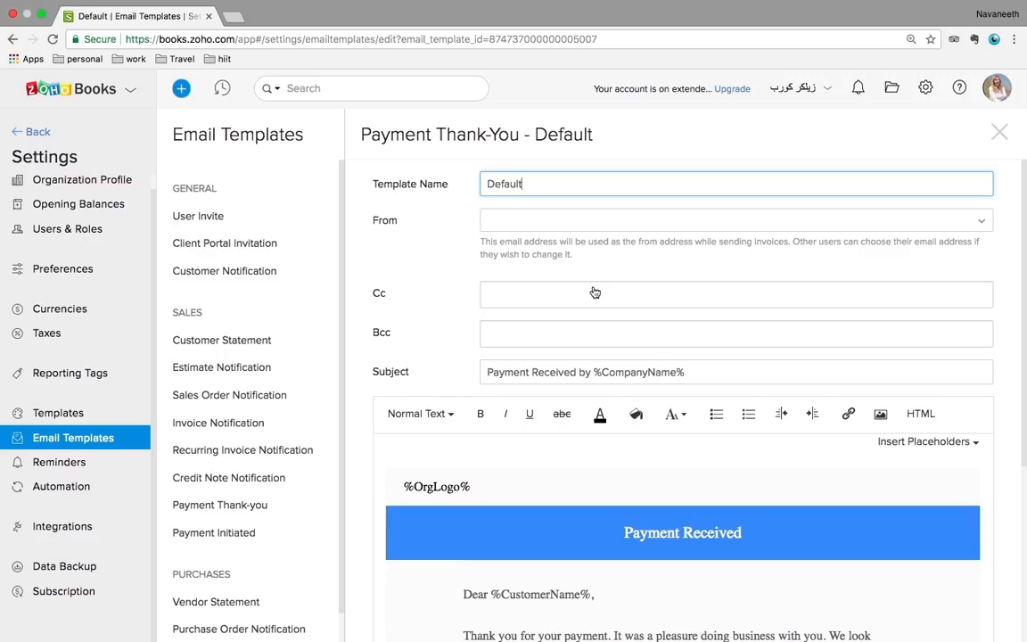
{"action": "left_click", "coordinate": [77, 467]}
{"action": "left_click", "coordinate": [77, 464]}
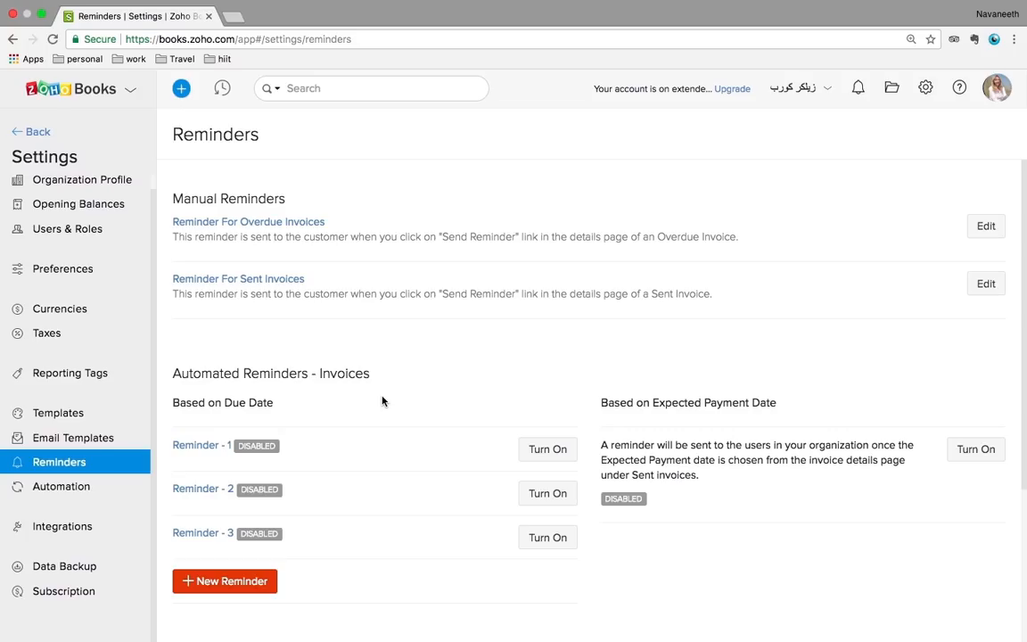
Review the invoice and bill reminders, then open Automation's Workflow Rules list
{"action": "scroll", "coordinate": [383, 401], "scroll_direction": "down", "scroll_amount": 1}
{"action": "scroll", "coordinate": [383, 402], "scroll_direction": "up", "scroll_amount": 1}
{"action": "scroll", "coordinate": [383, 402], "scroll_direction": "down", "scroll_amount": 4}
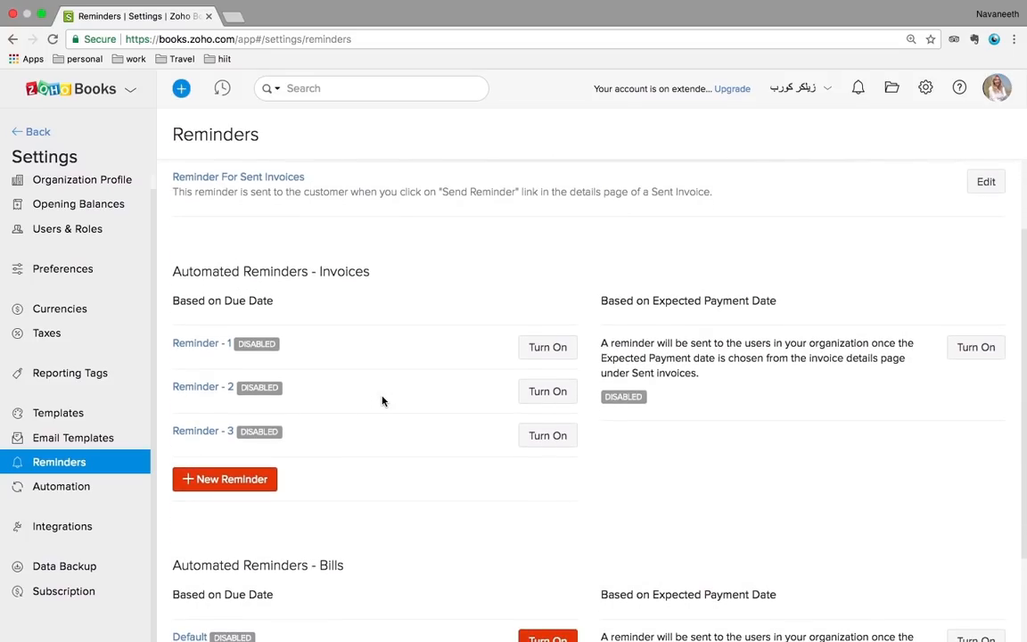
{"action": "scroll", "coordinate": [383, 401], "scroll_direction": "down", "scroll_amount": 1}
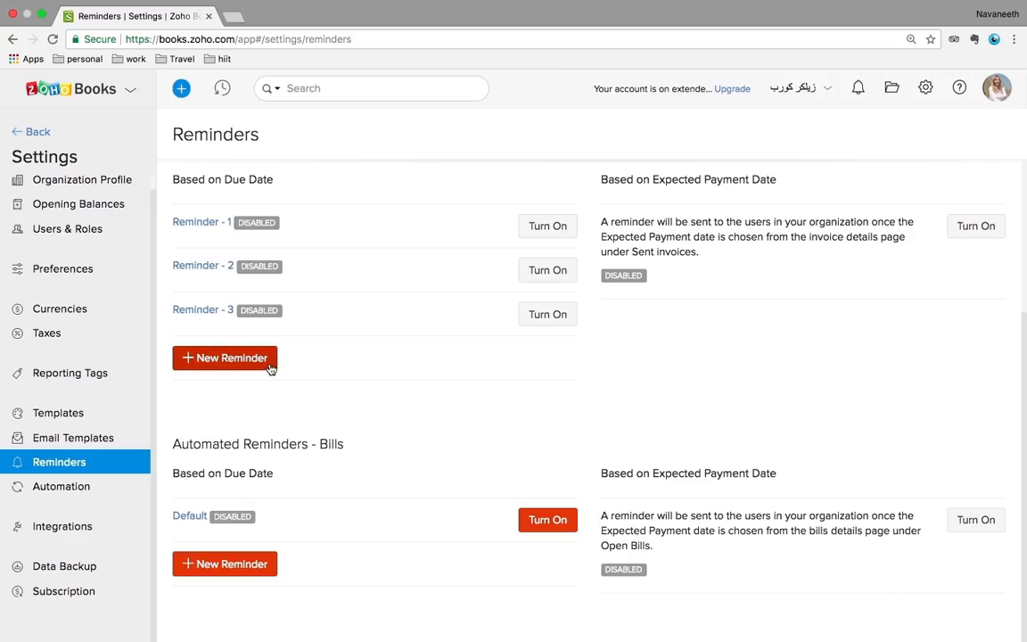
{"action": "scroll", "coordinate": [357, 288], "scroll_direction": "up", "scroll_amount": 2}
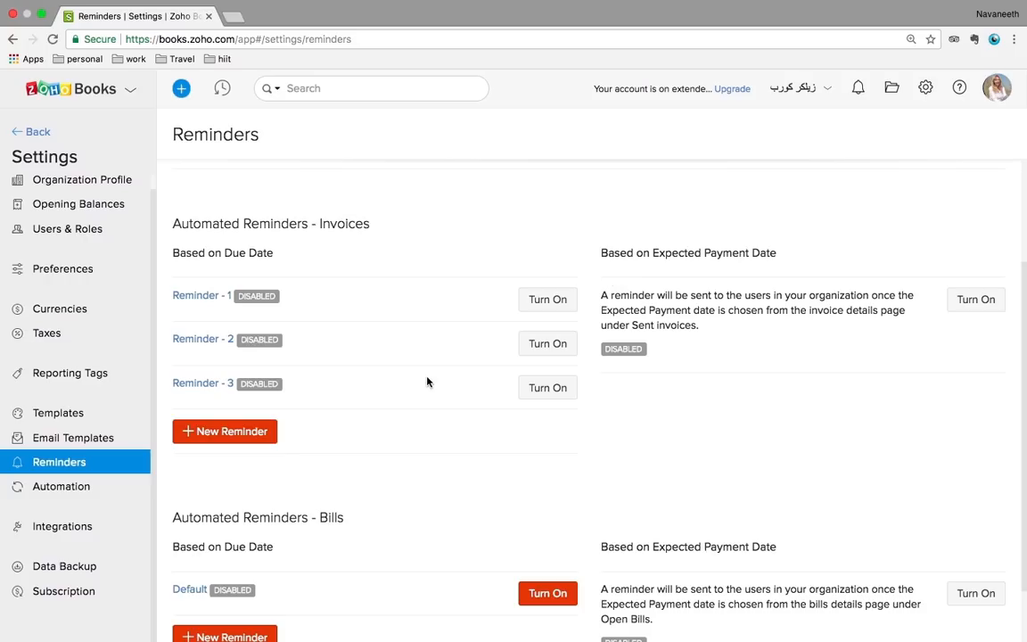
{"action": "left_click", "coordinate": [68, 491]}
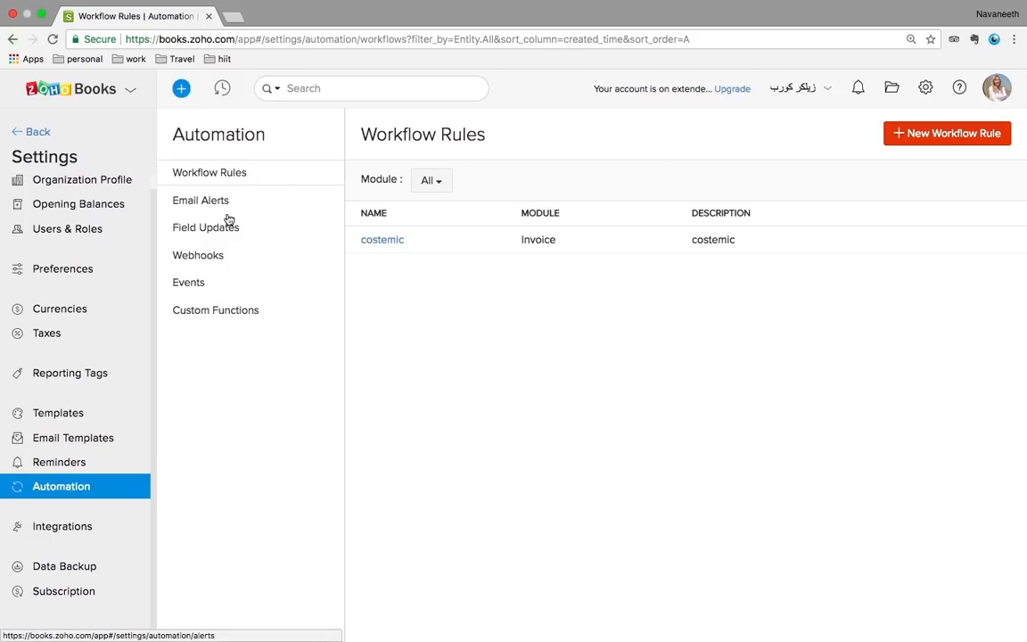
Check the empty Webhooks list, then go to the Integrations Online Payments gateways page
{"action": "left_click", "coordinate": [212, 260]}
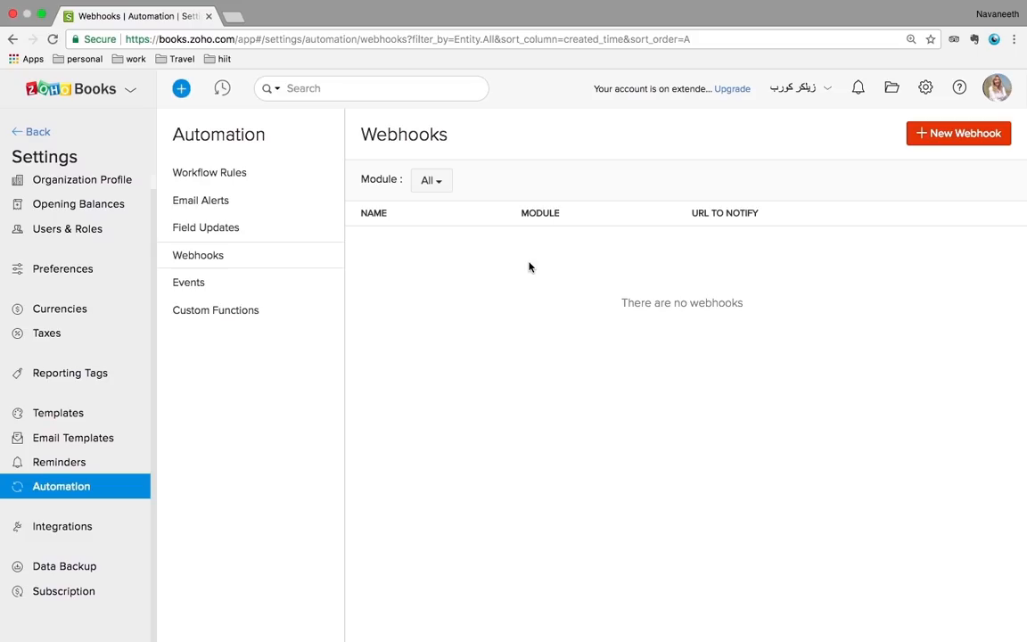
{"action": "left_click", "coordinate": [22, 529]}
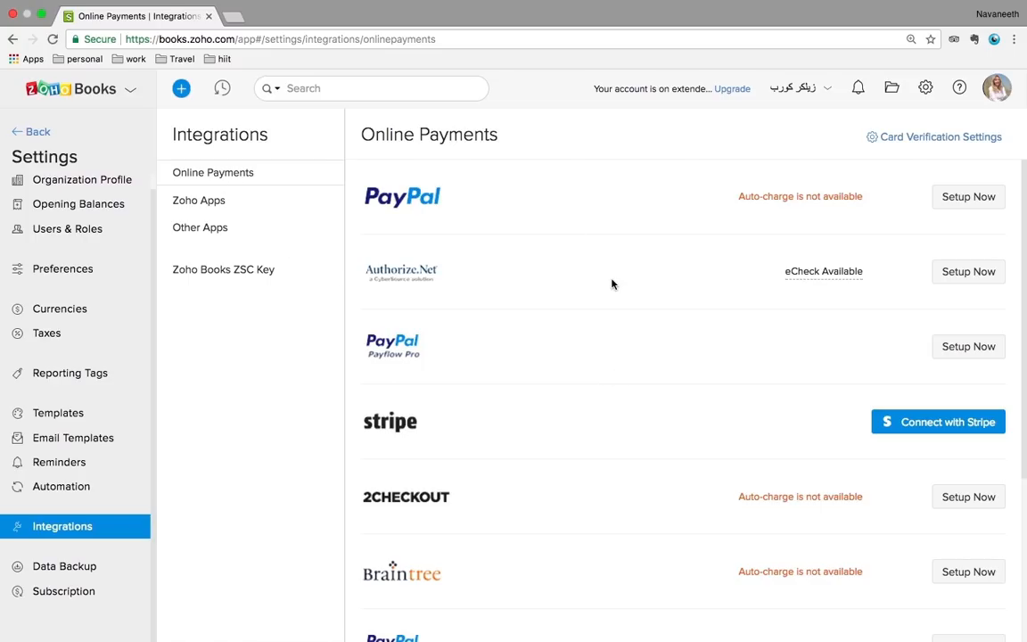
Review the Zoho Apps and Other Apps integration lists, then go to the Data Backup page
{"action": "scroll", "coordinate": [612, 284], "scroll_direction": "down", "scroll_amount": 5}
{"action": "scroll", "coordinate": [611, 284], "scroll_direction": "up", "scroll_amount": 5}
{"action": "left_click", "coordinate": [218, 200]}
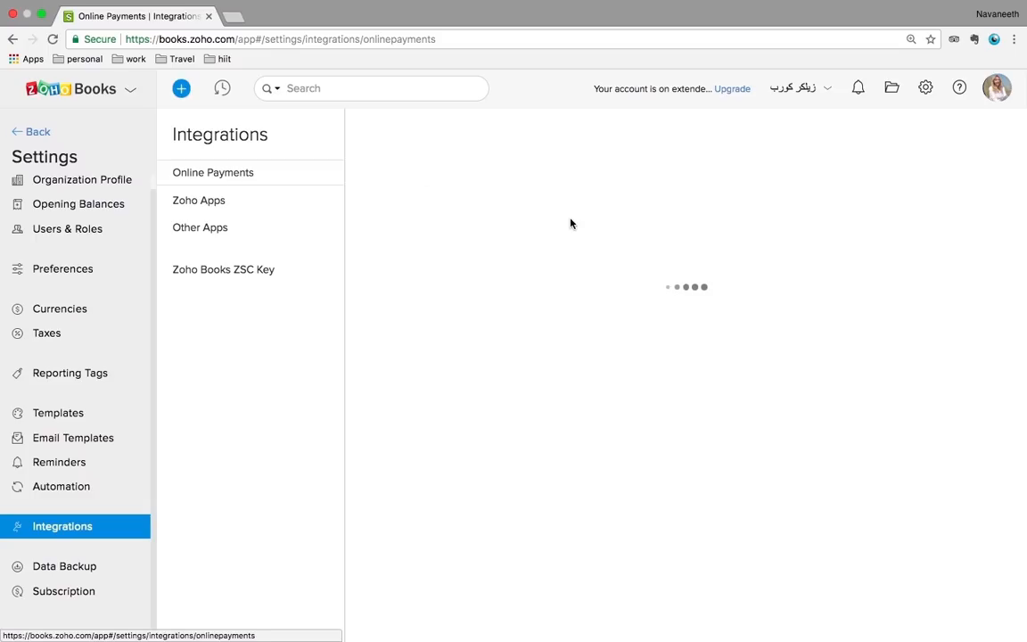
{"action": "scroll", "coordinate": [423, 208], "scroll_direction": "down", "scroll_amount": 4}
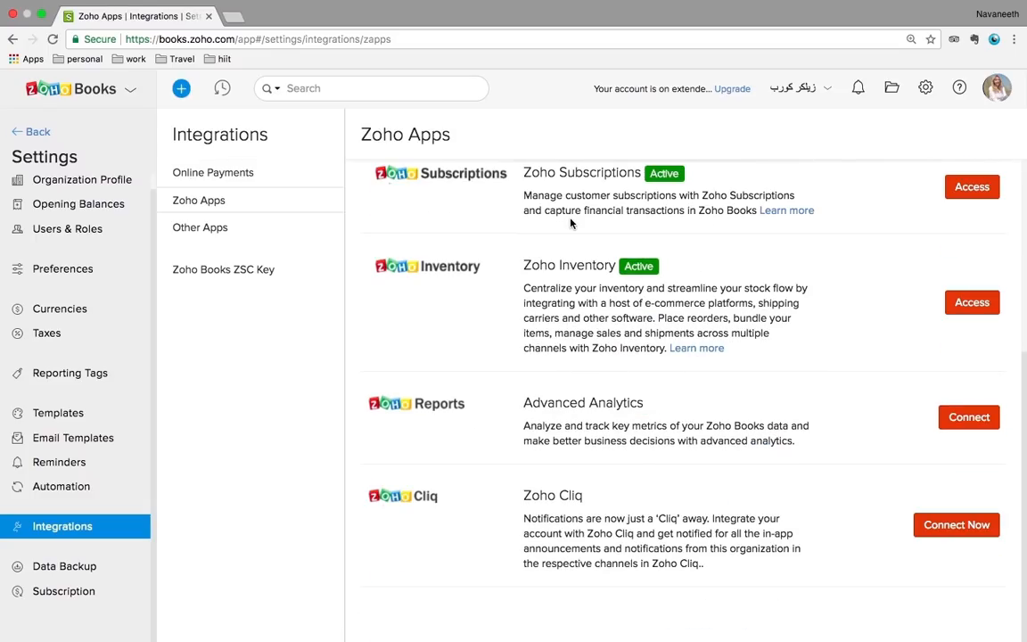
{"action": "left_click", "coordinate": [215, 228]}
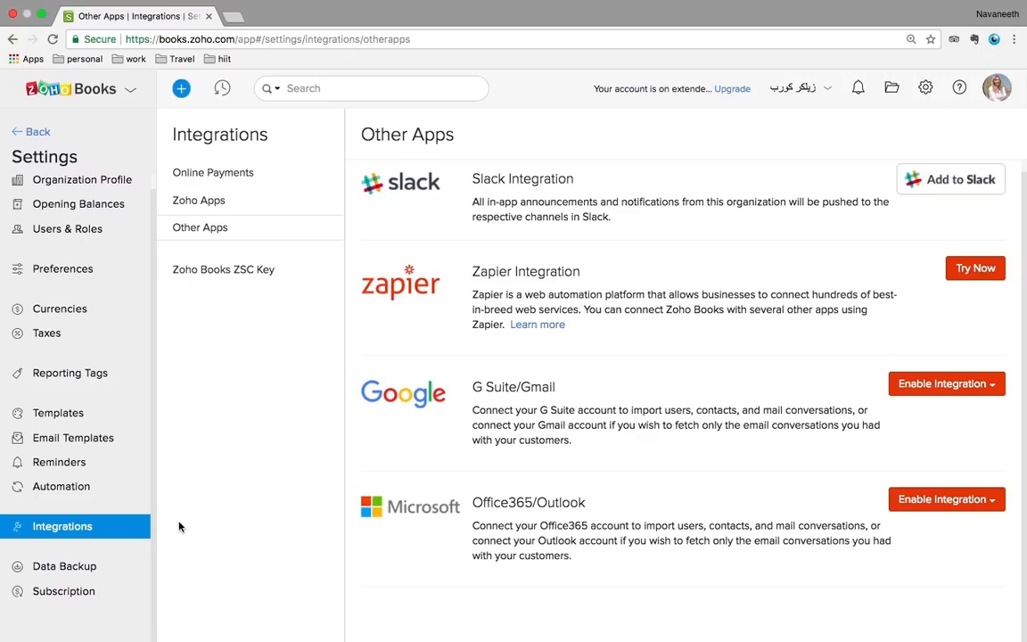
{"action": "left_click", "coordinate": [83, 569]}
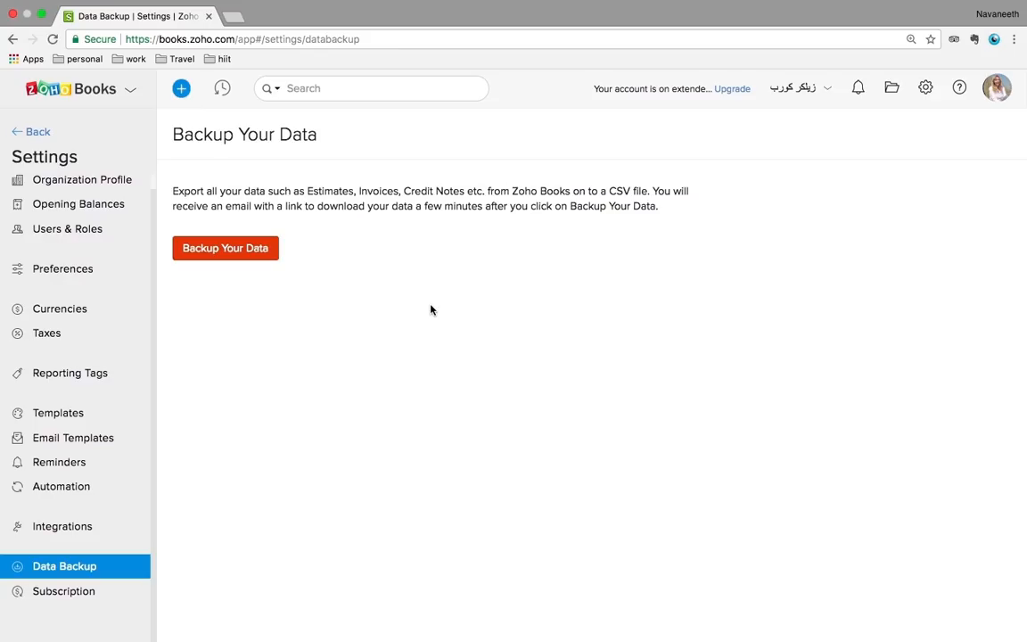
Show the Help & Support panel with webinars, product tour, shortcuts and live chat
{"action": "left_click", "coordinate": [927, 90]}
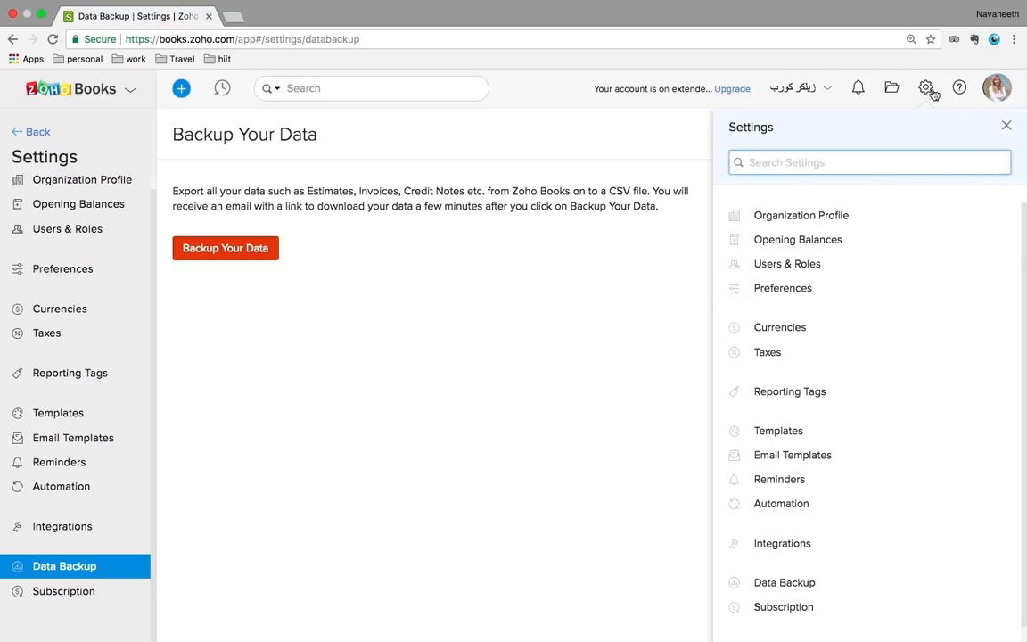
{"action": "left_click", "coordinate": [959, 89]}
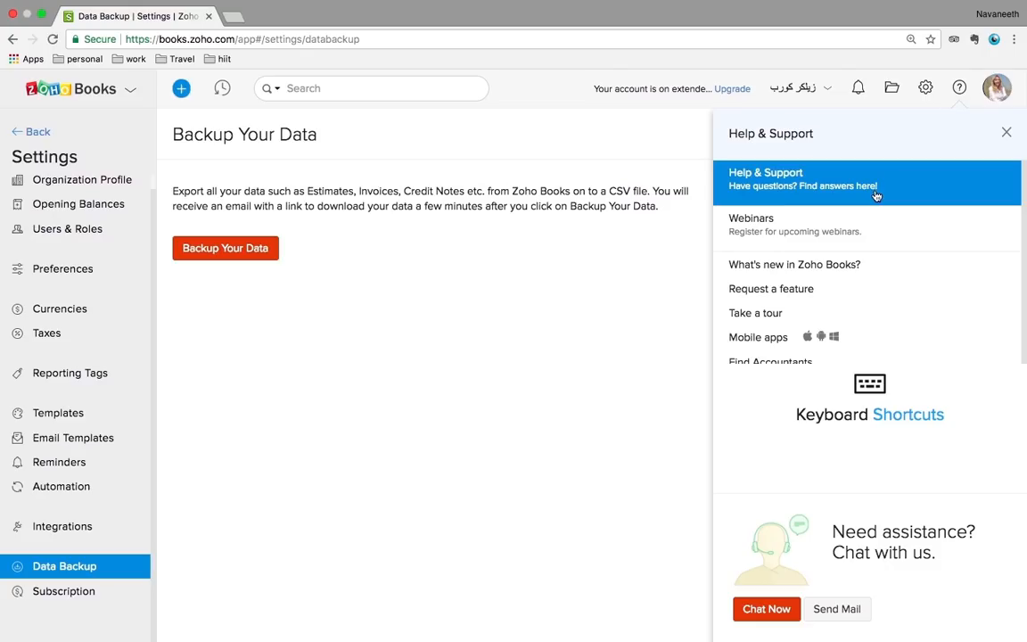